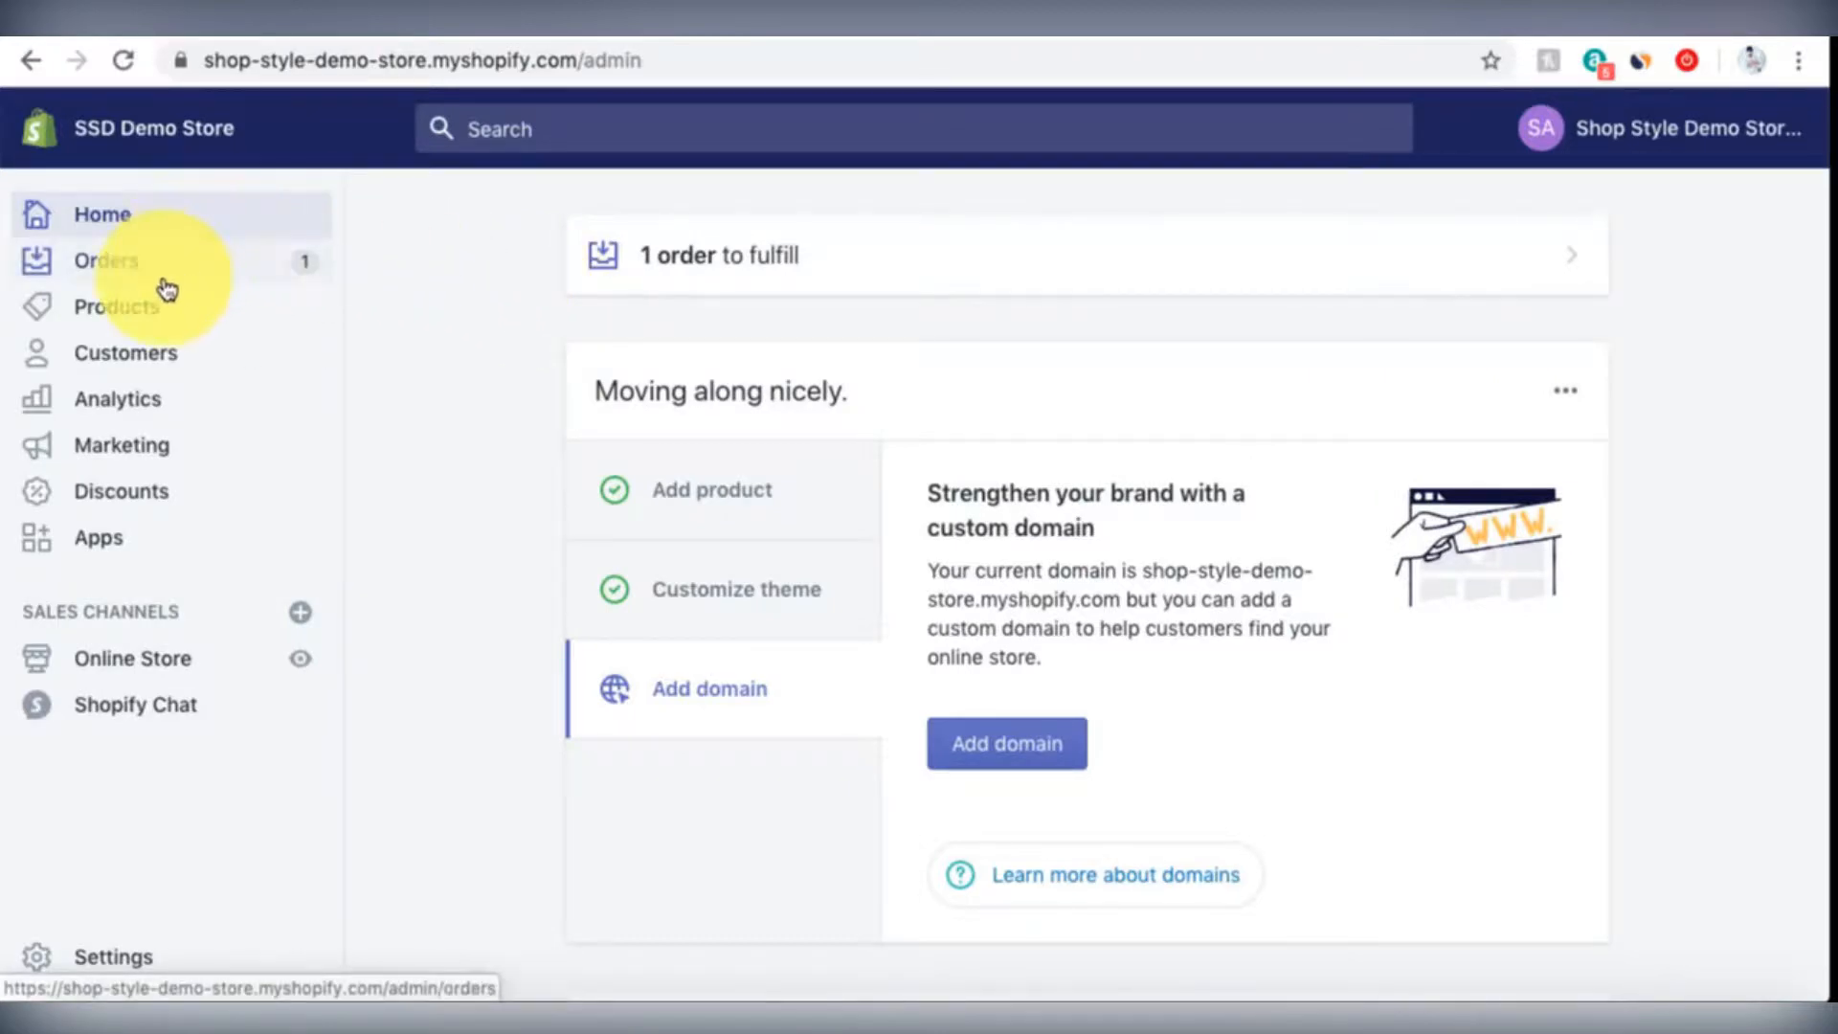
Step: Open the online store's themes page and start customizing the current SSD eComm Theme
click(122, 661)
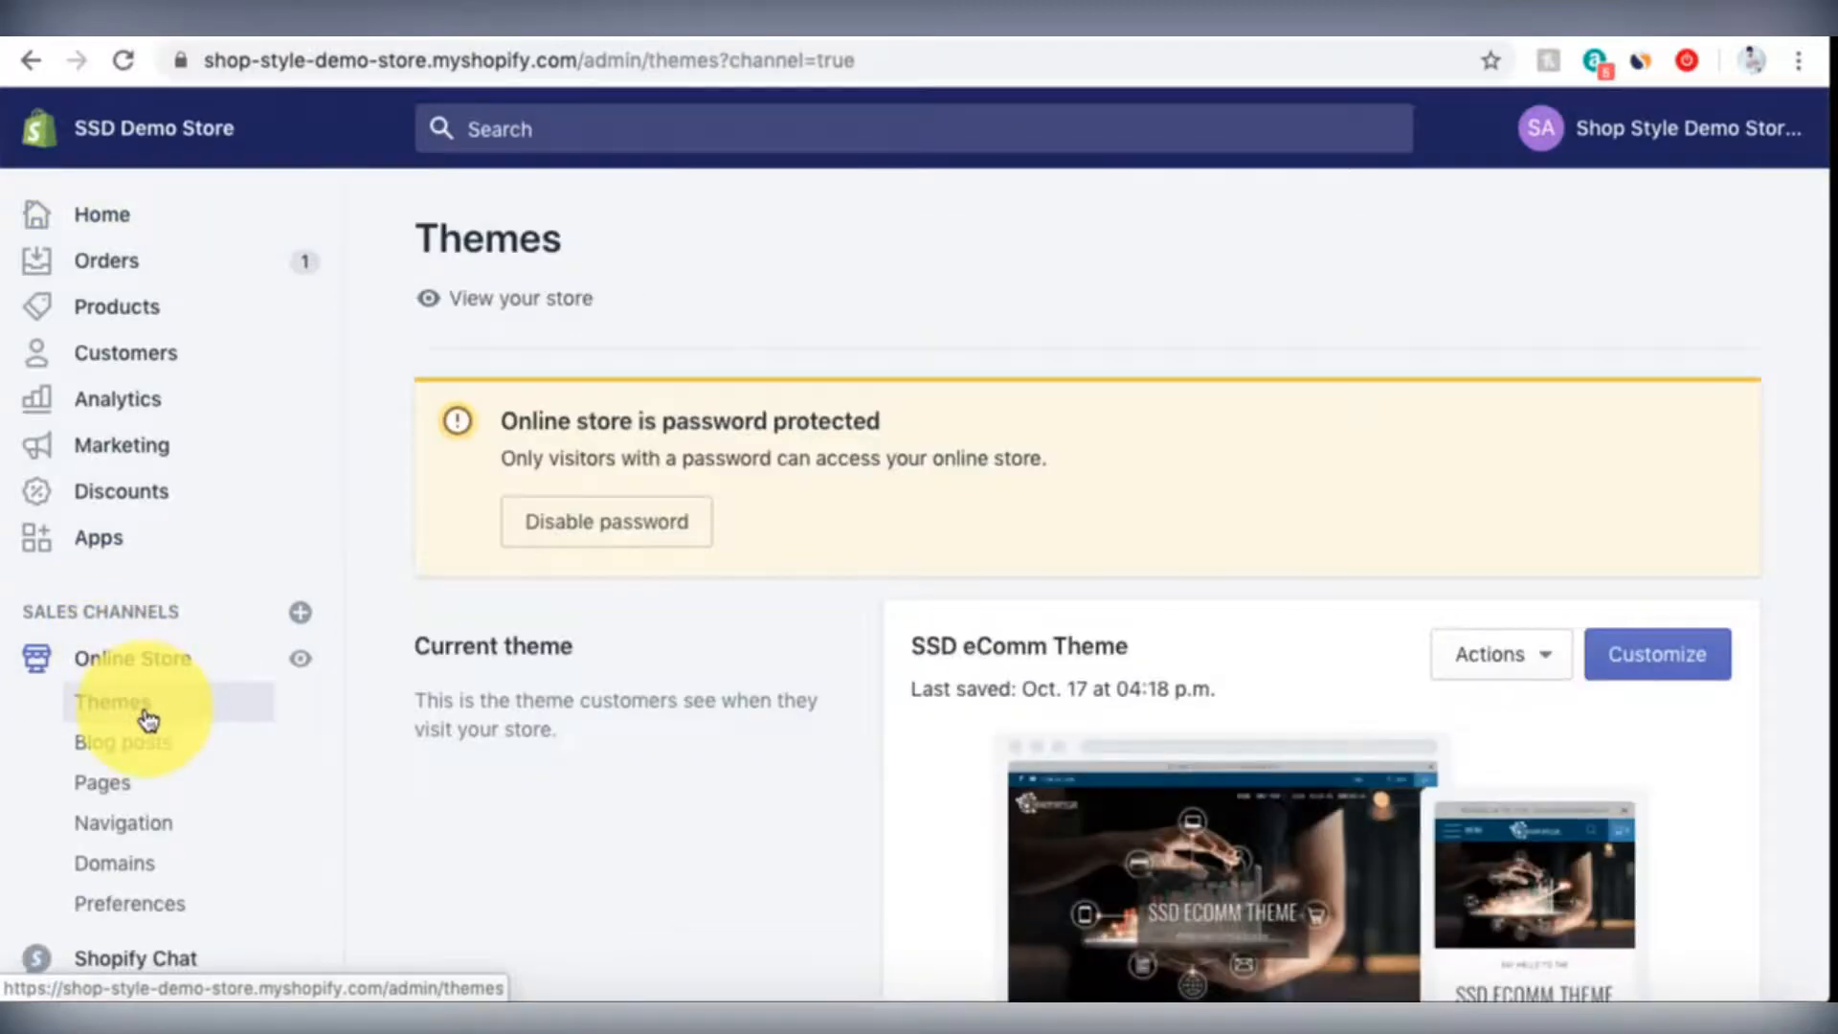
scroll(143, 718, down, 1)
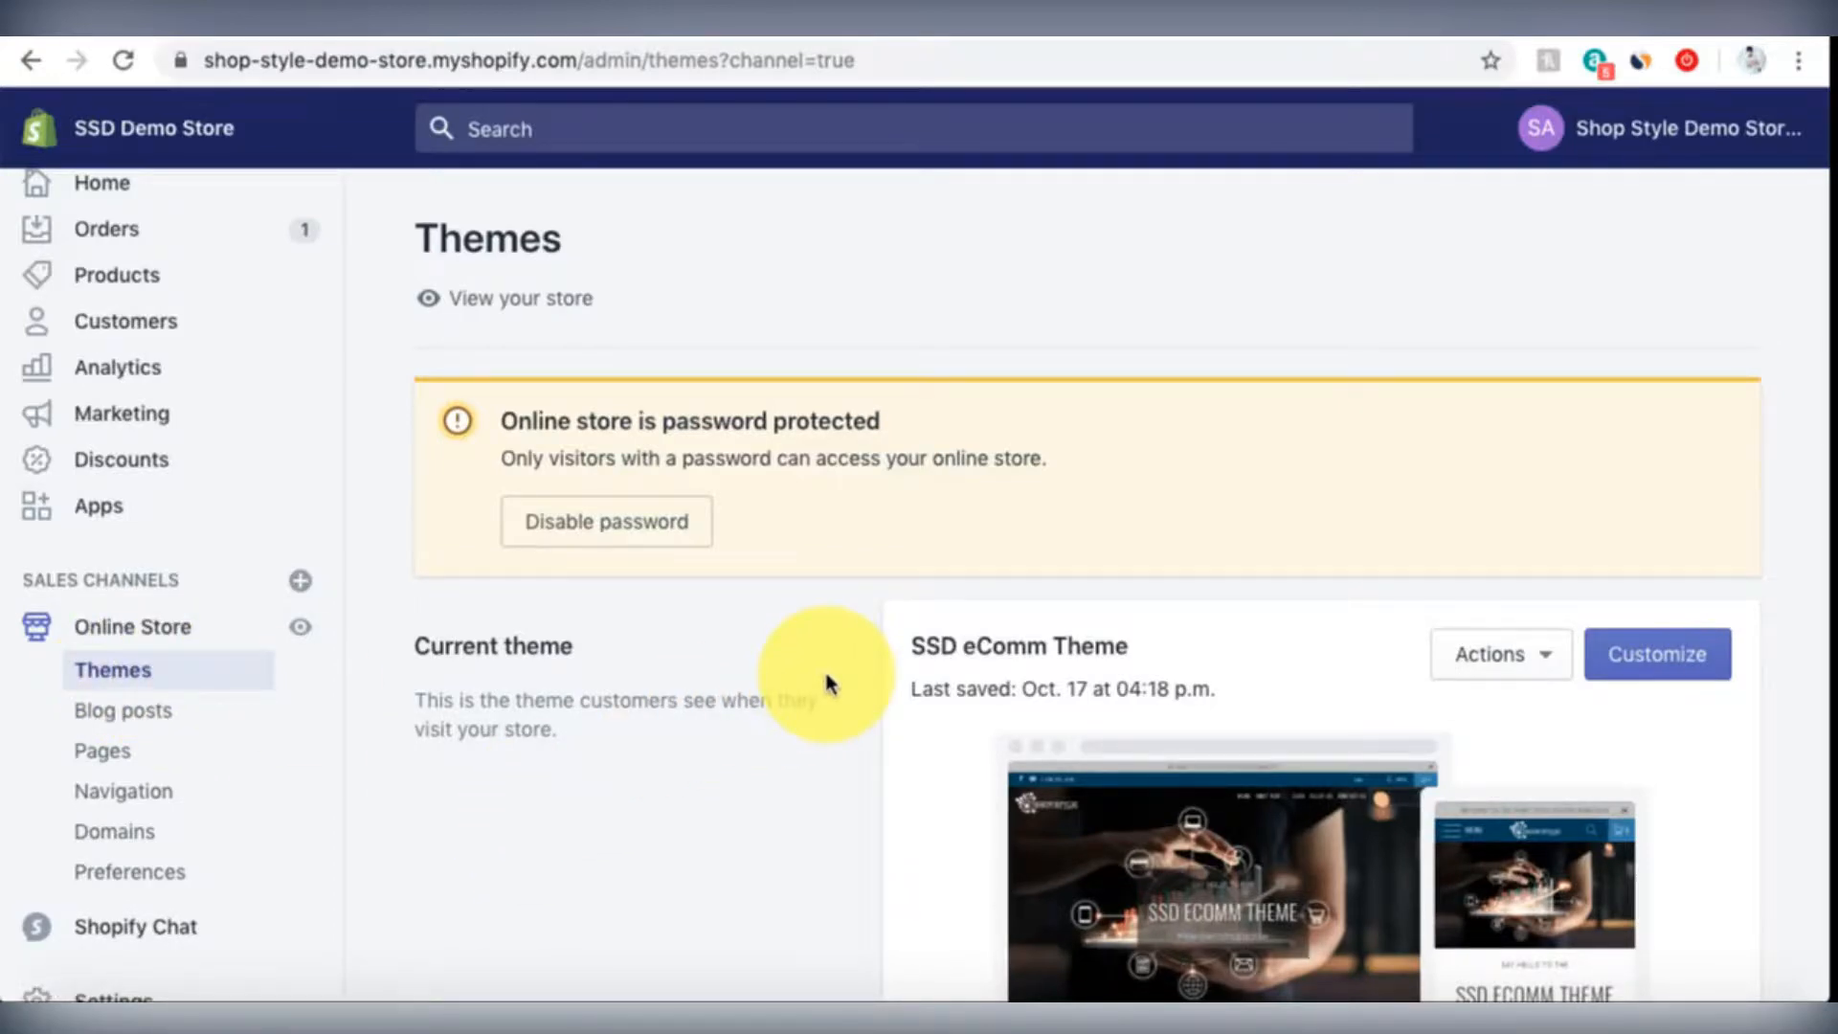
scroll(829, 683, down, 1)
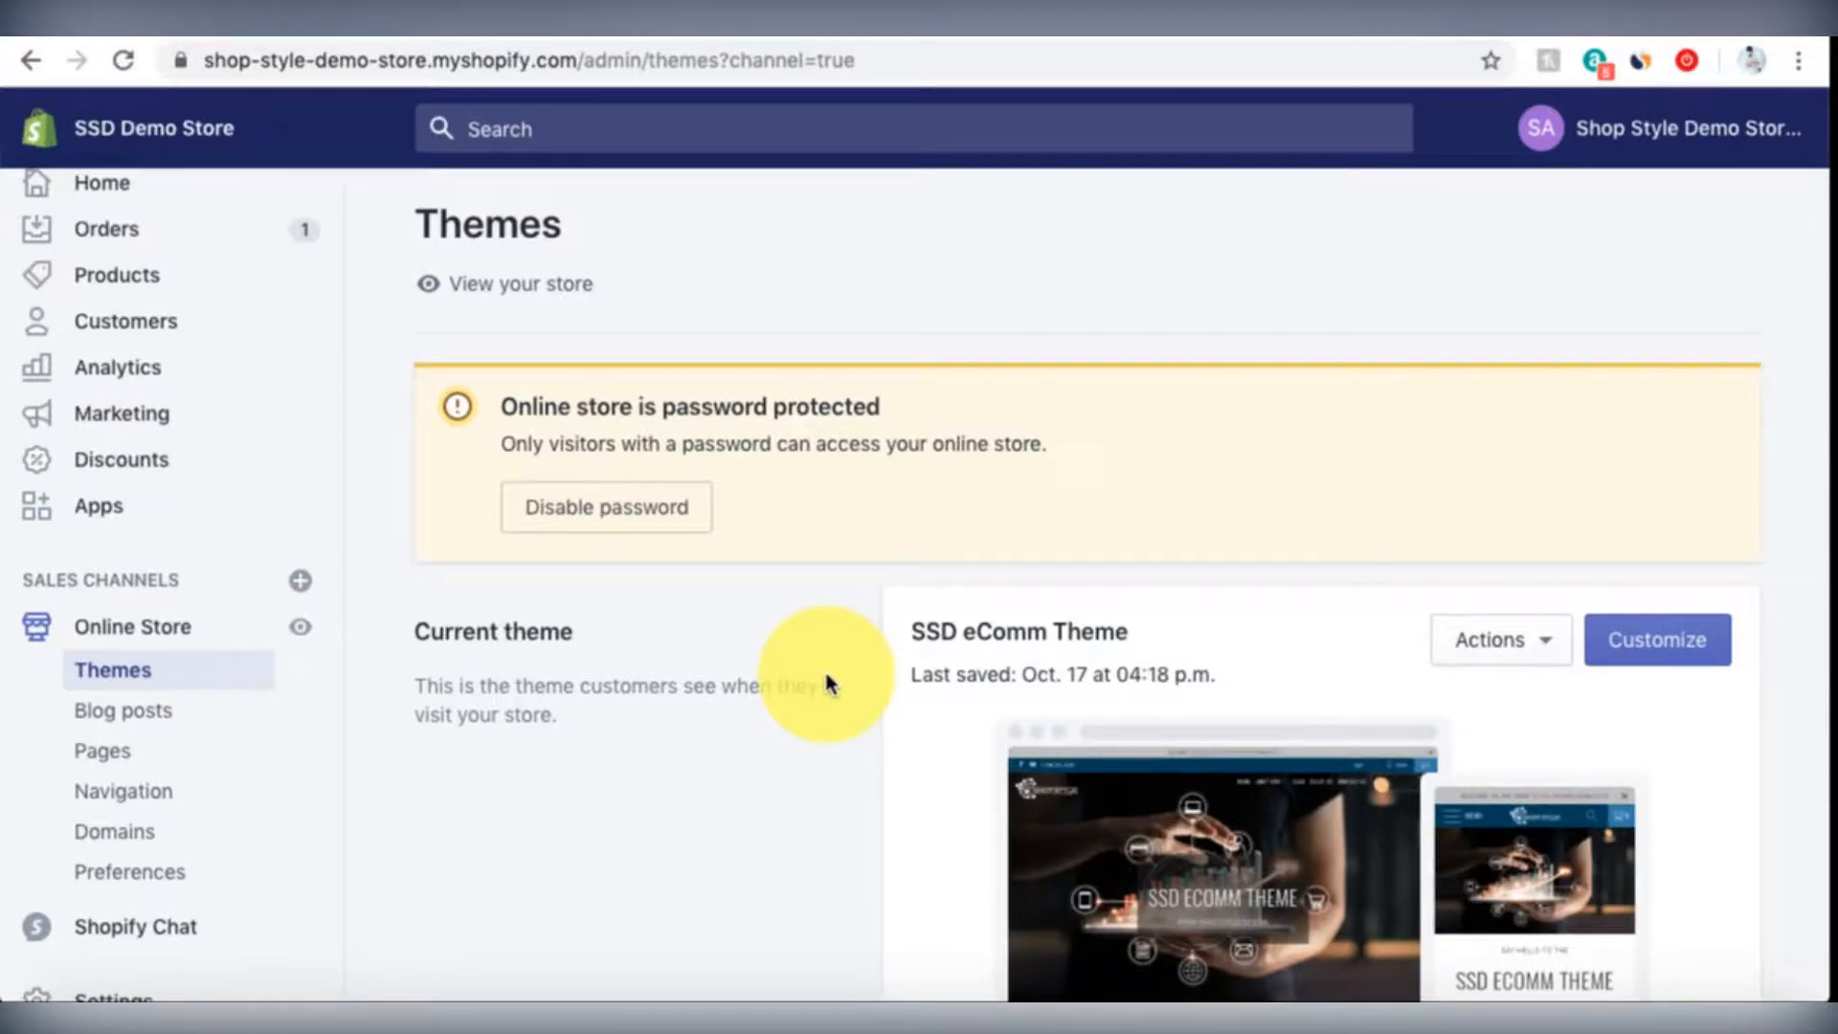
scroll(829, 682, down, 2)
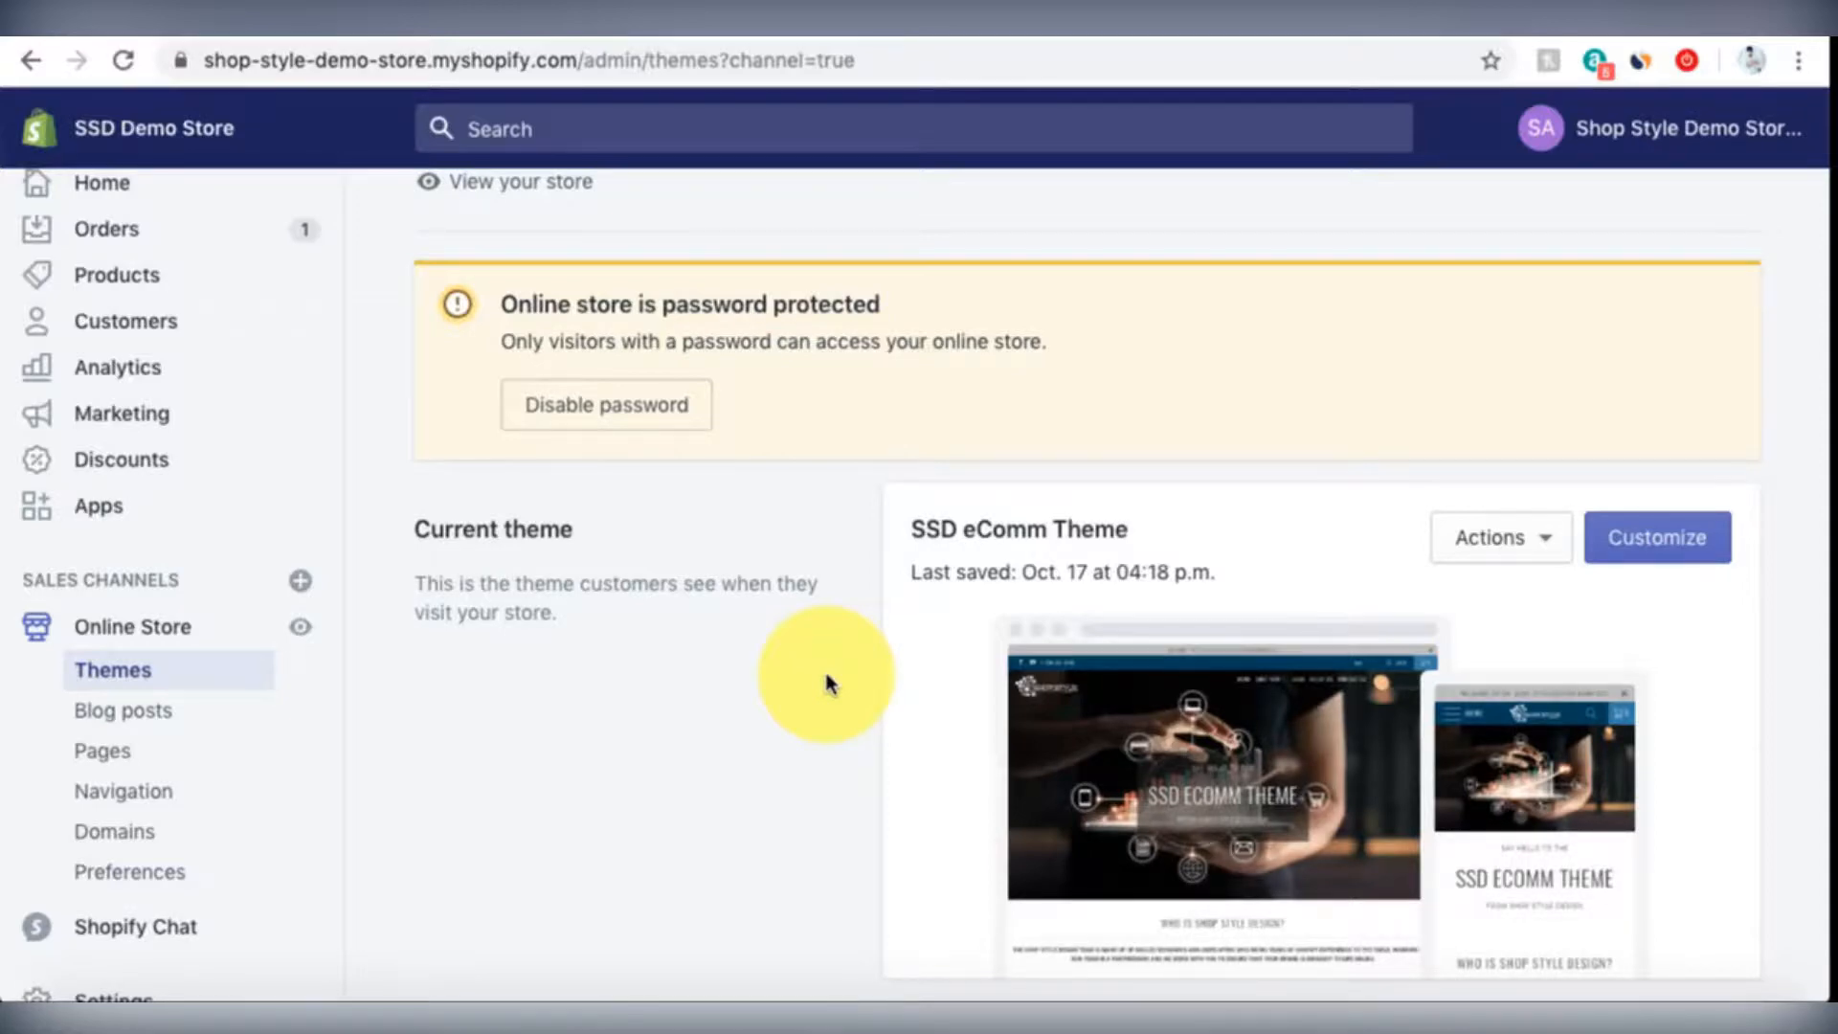
scroll(829, 683, down, 8)
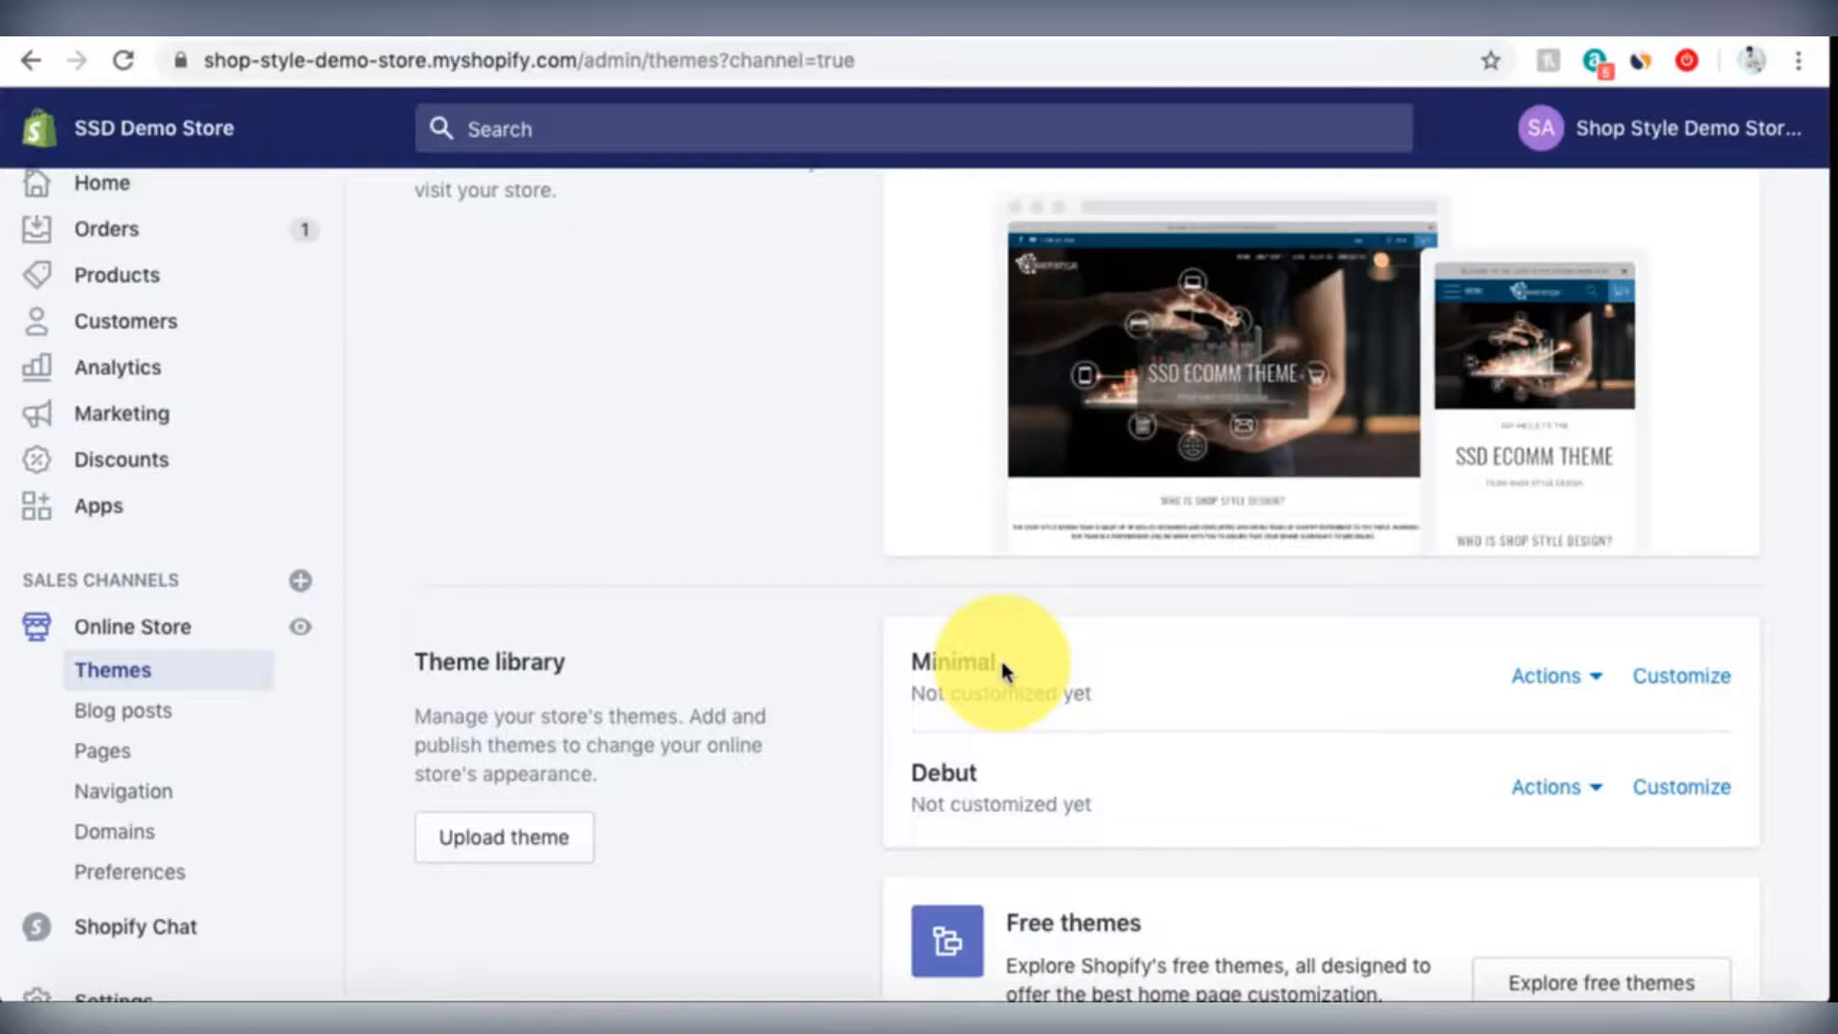
scroll(1049, 687, up, 5)
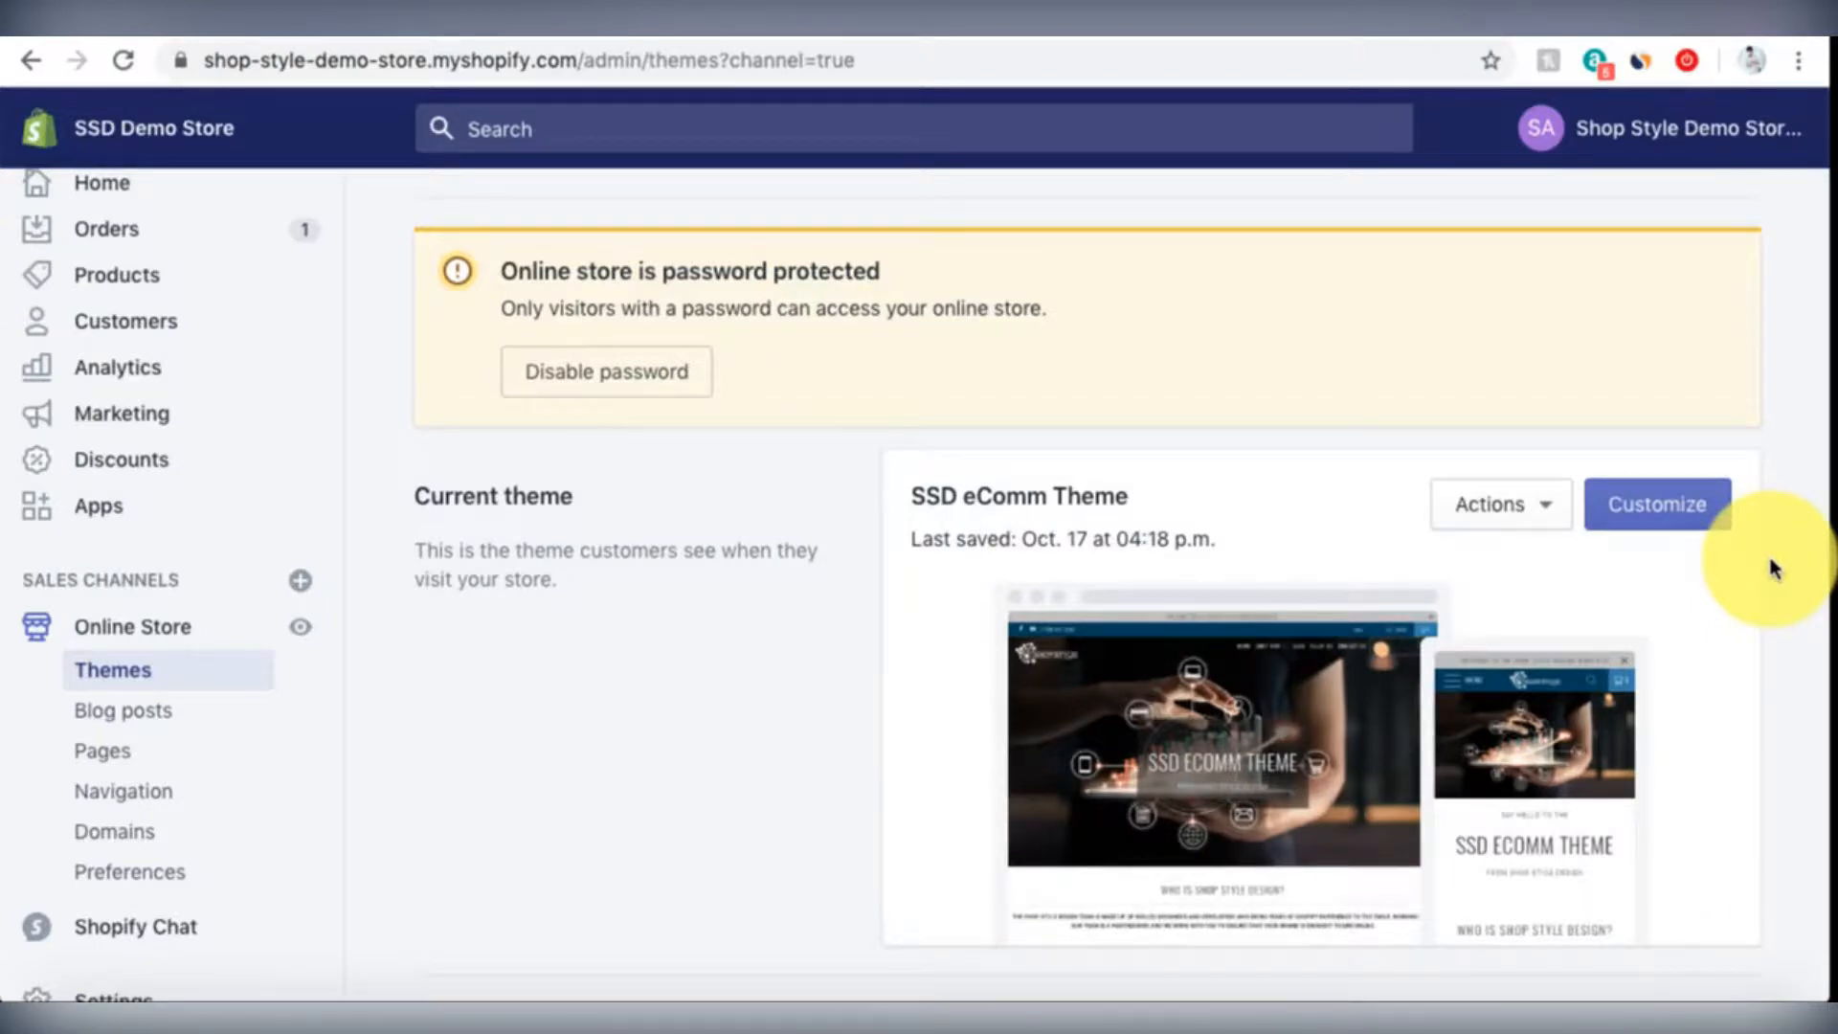
click(1658, 525)
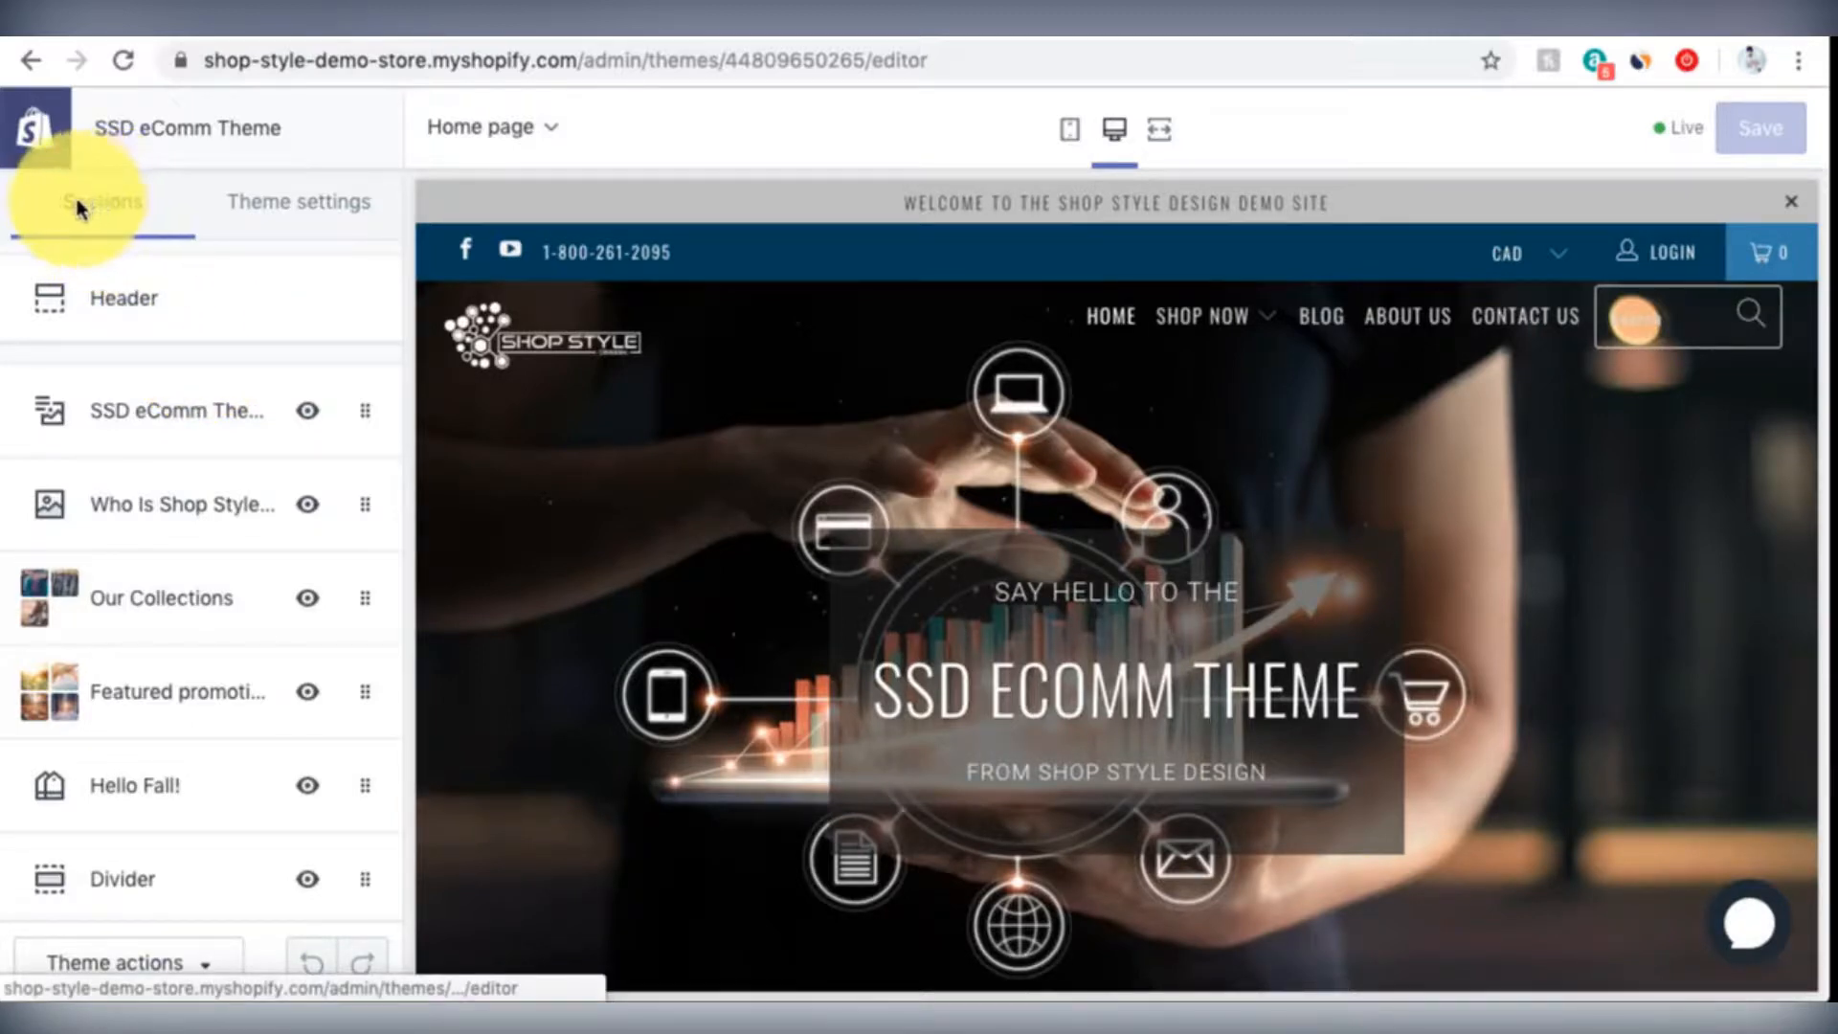
Step: Open the home page's Header section and examine its announcement bar and top bar settings
click(132, 299)
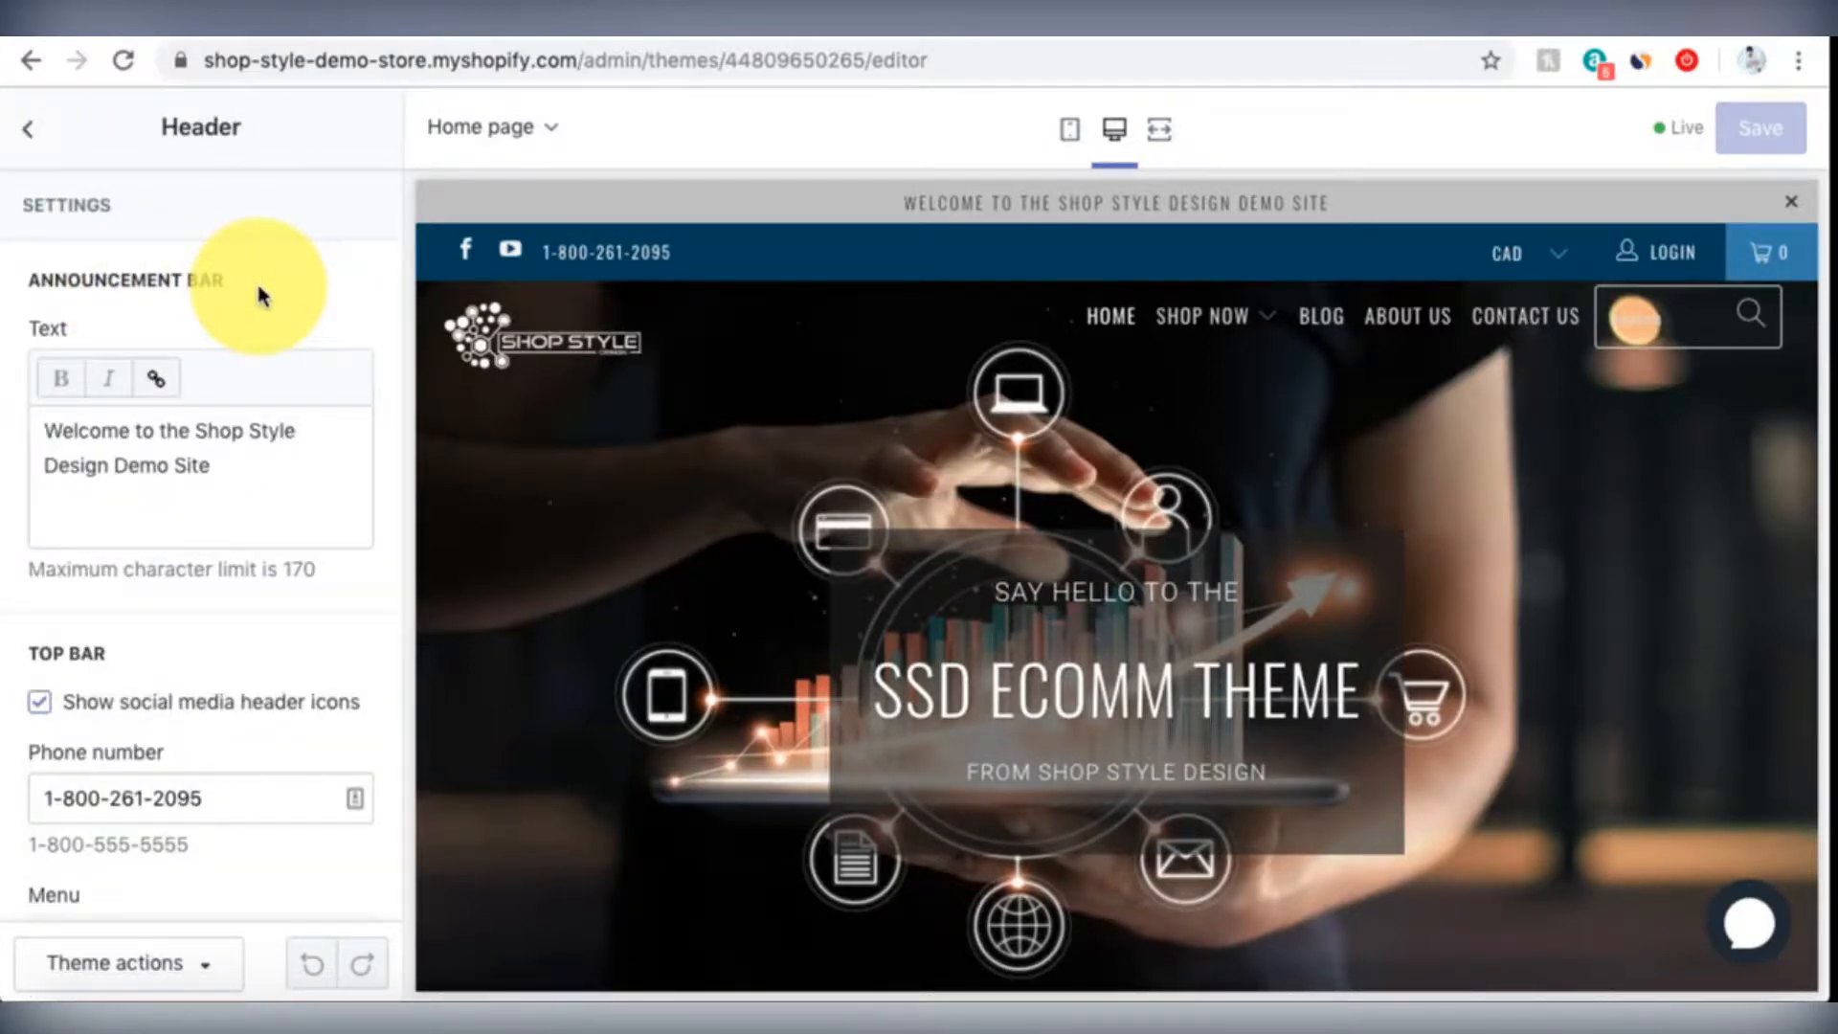
scroll(260, 295, down, 1)
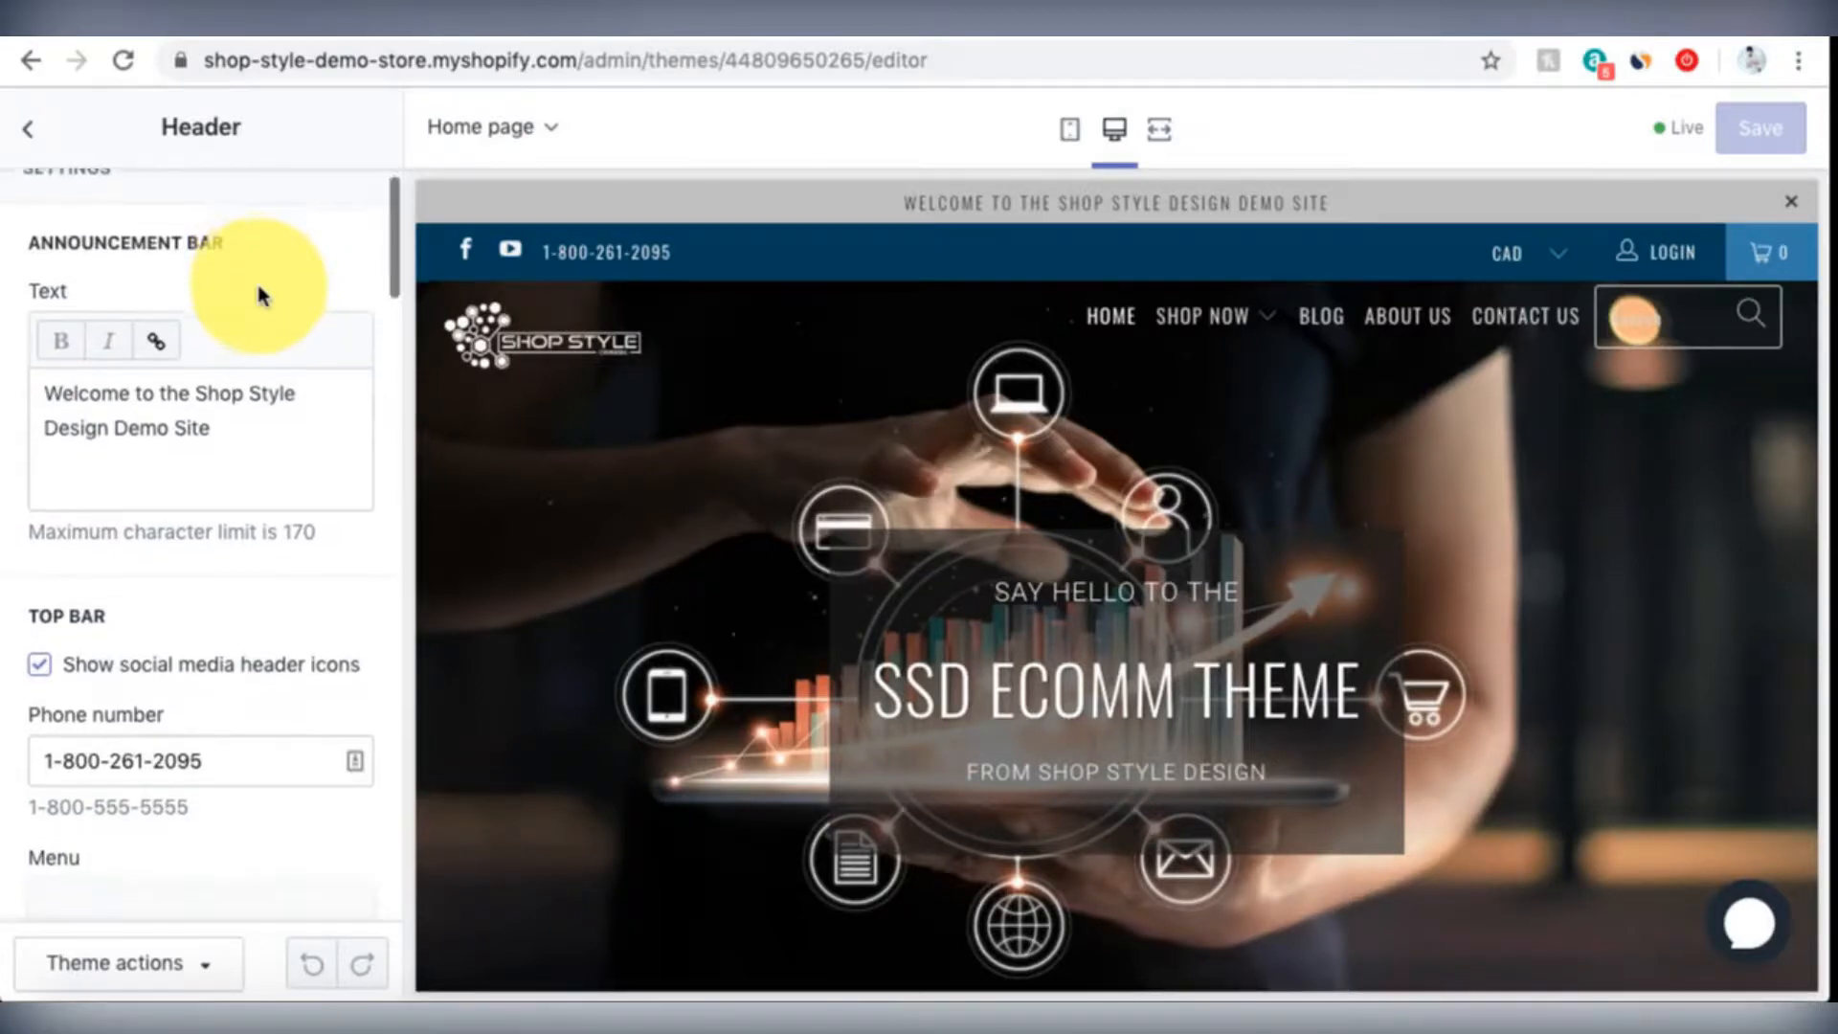
scroll(260, 295, up, 1)
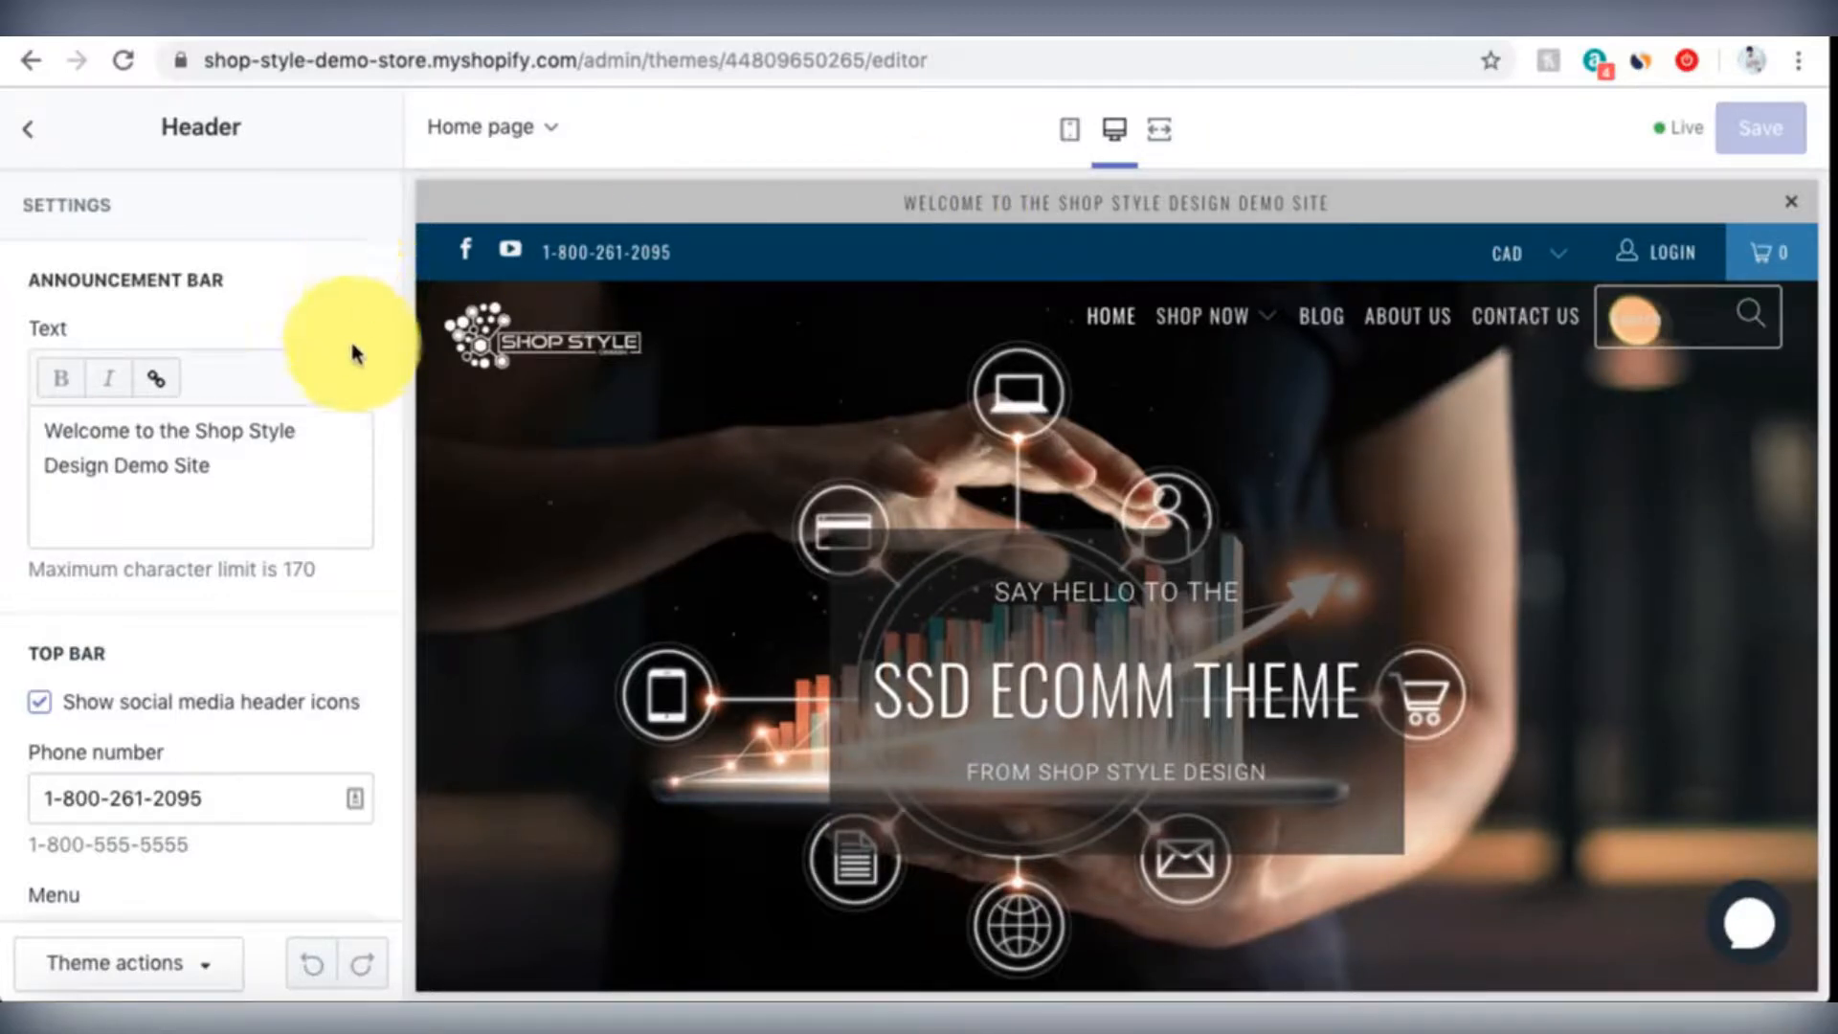
scroll(353, 349, down, 3)
scroll(354, 349, down, 2)
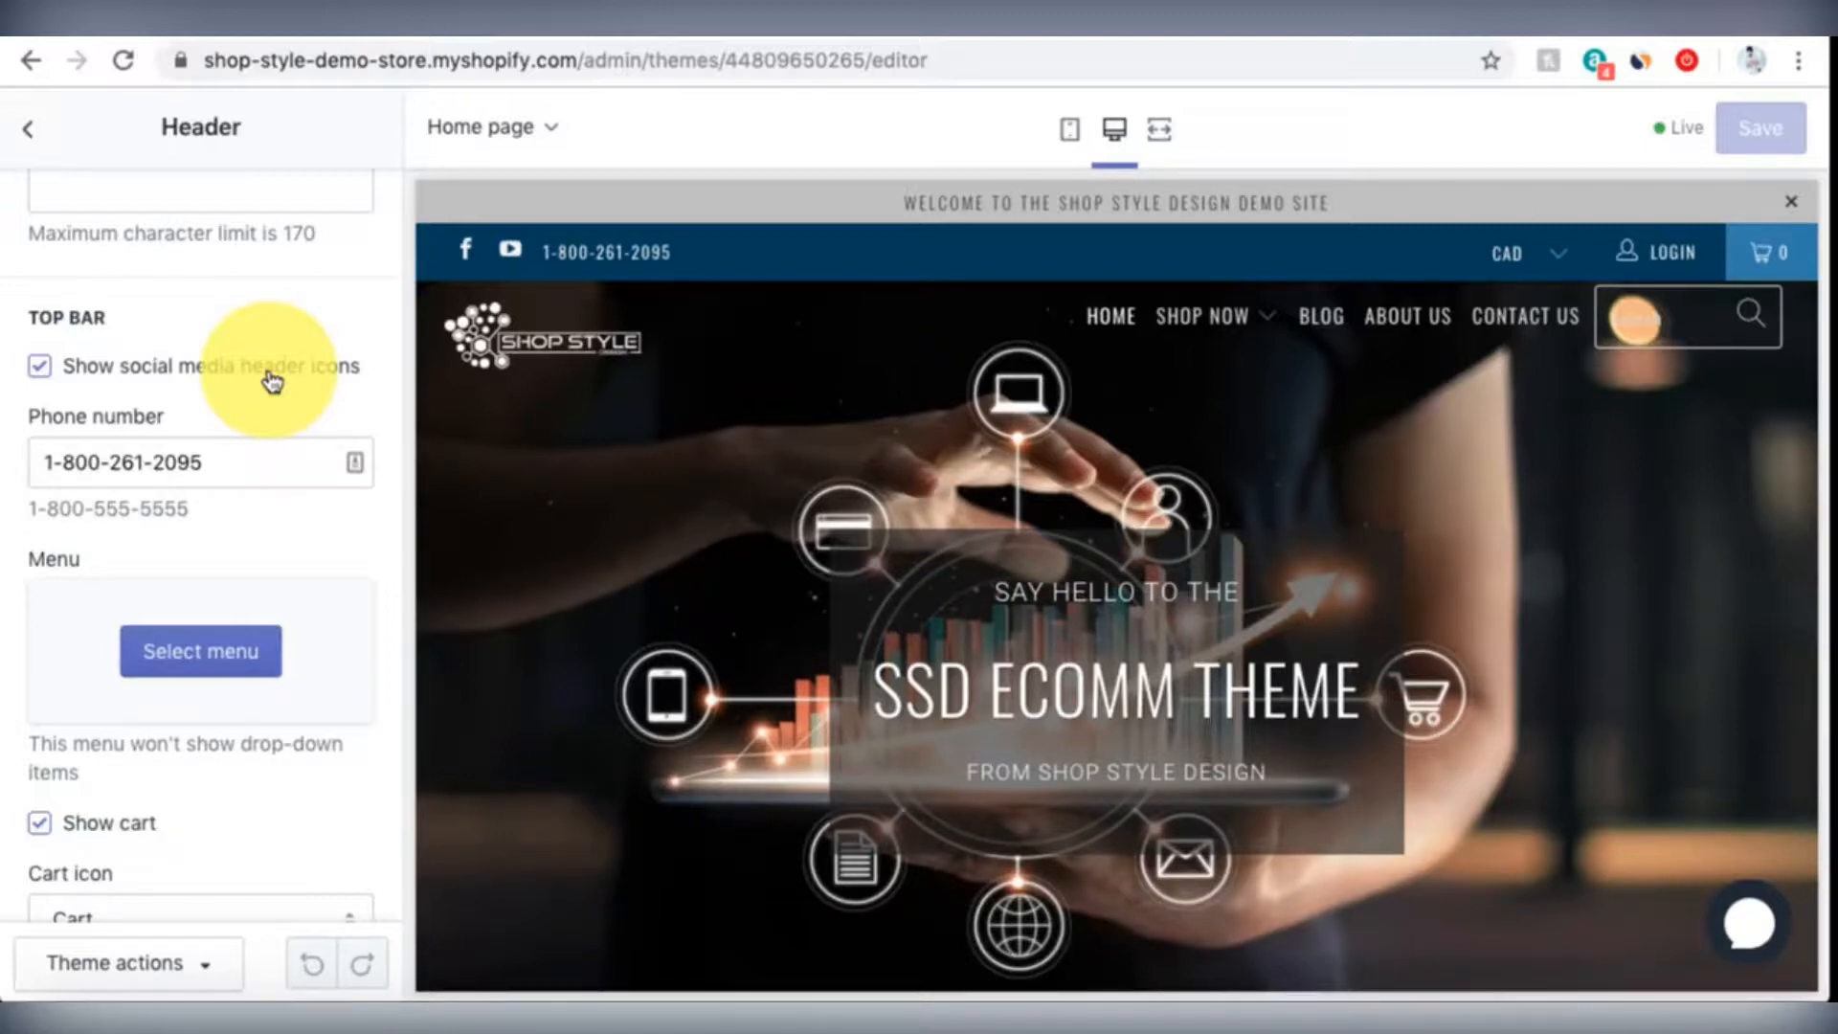
scroll(268, 381, down, 2)
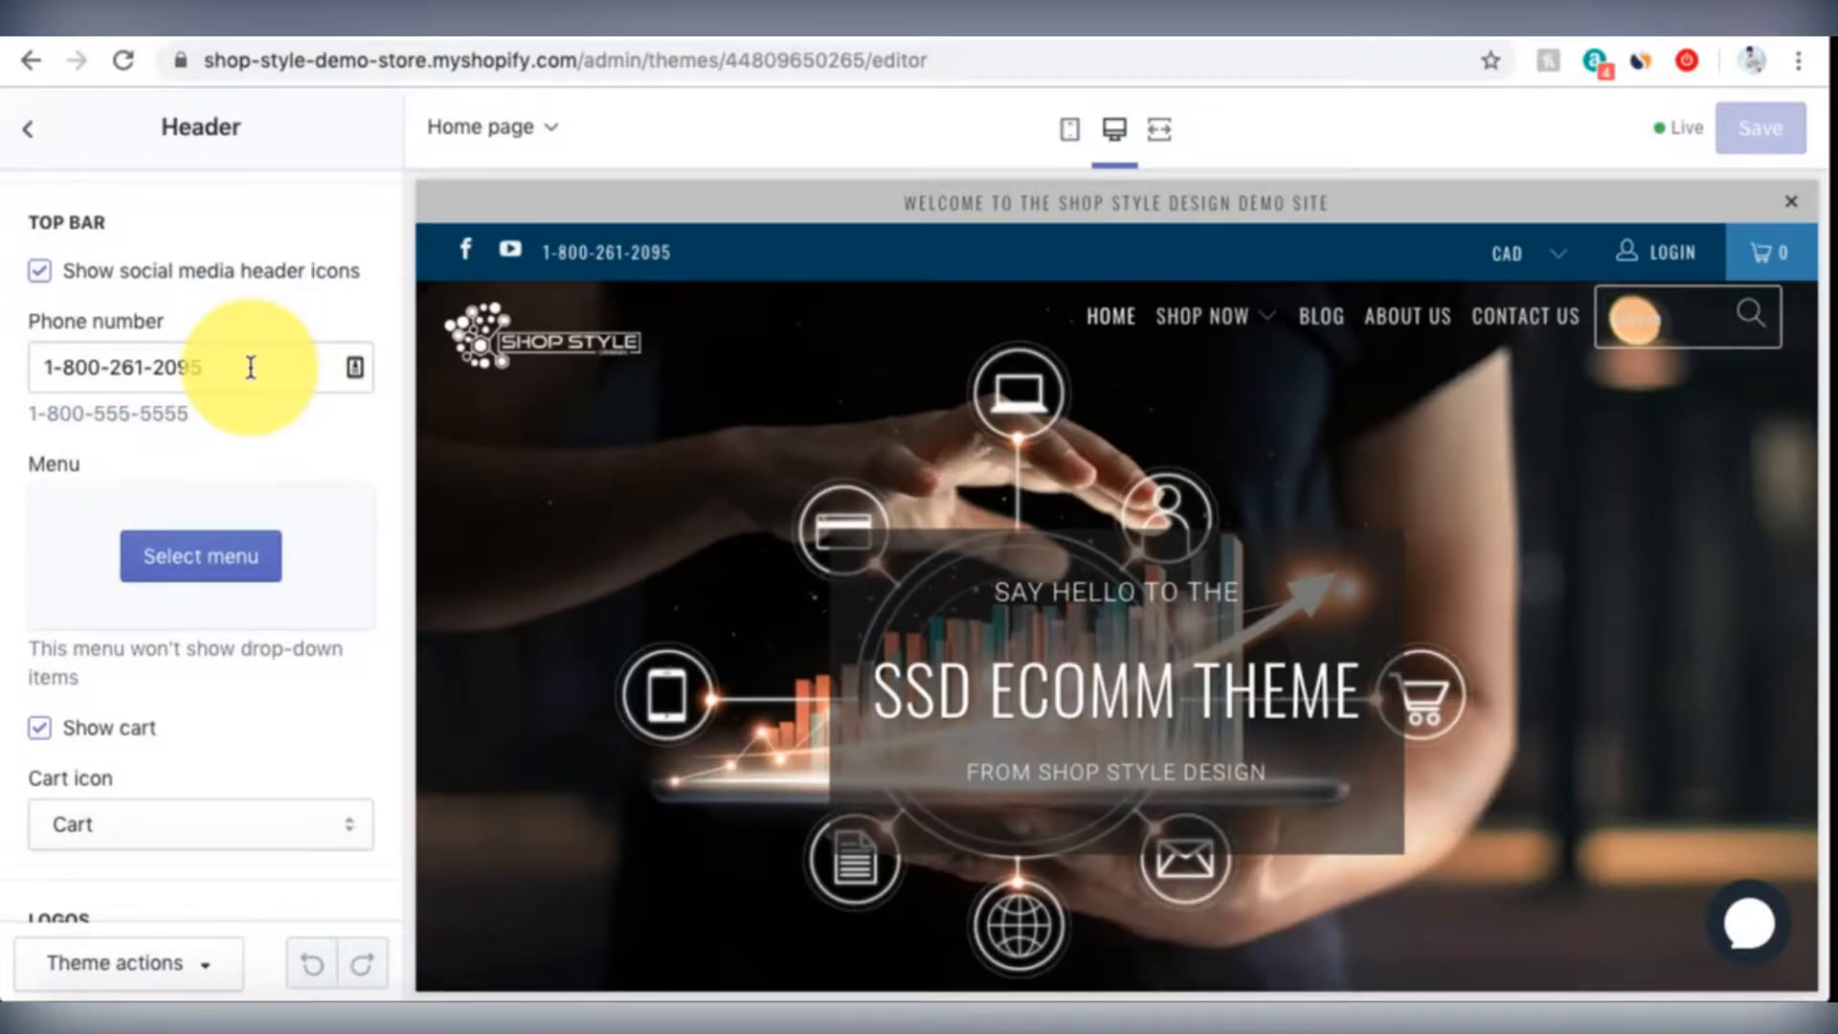
scroll(251, 368, down, 4)
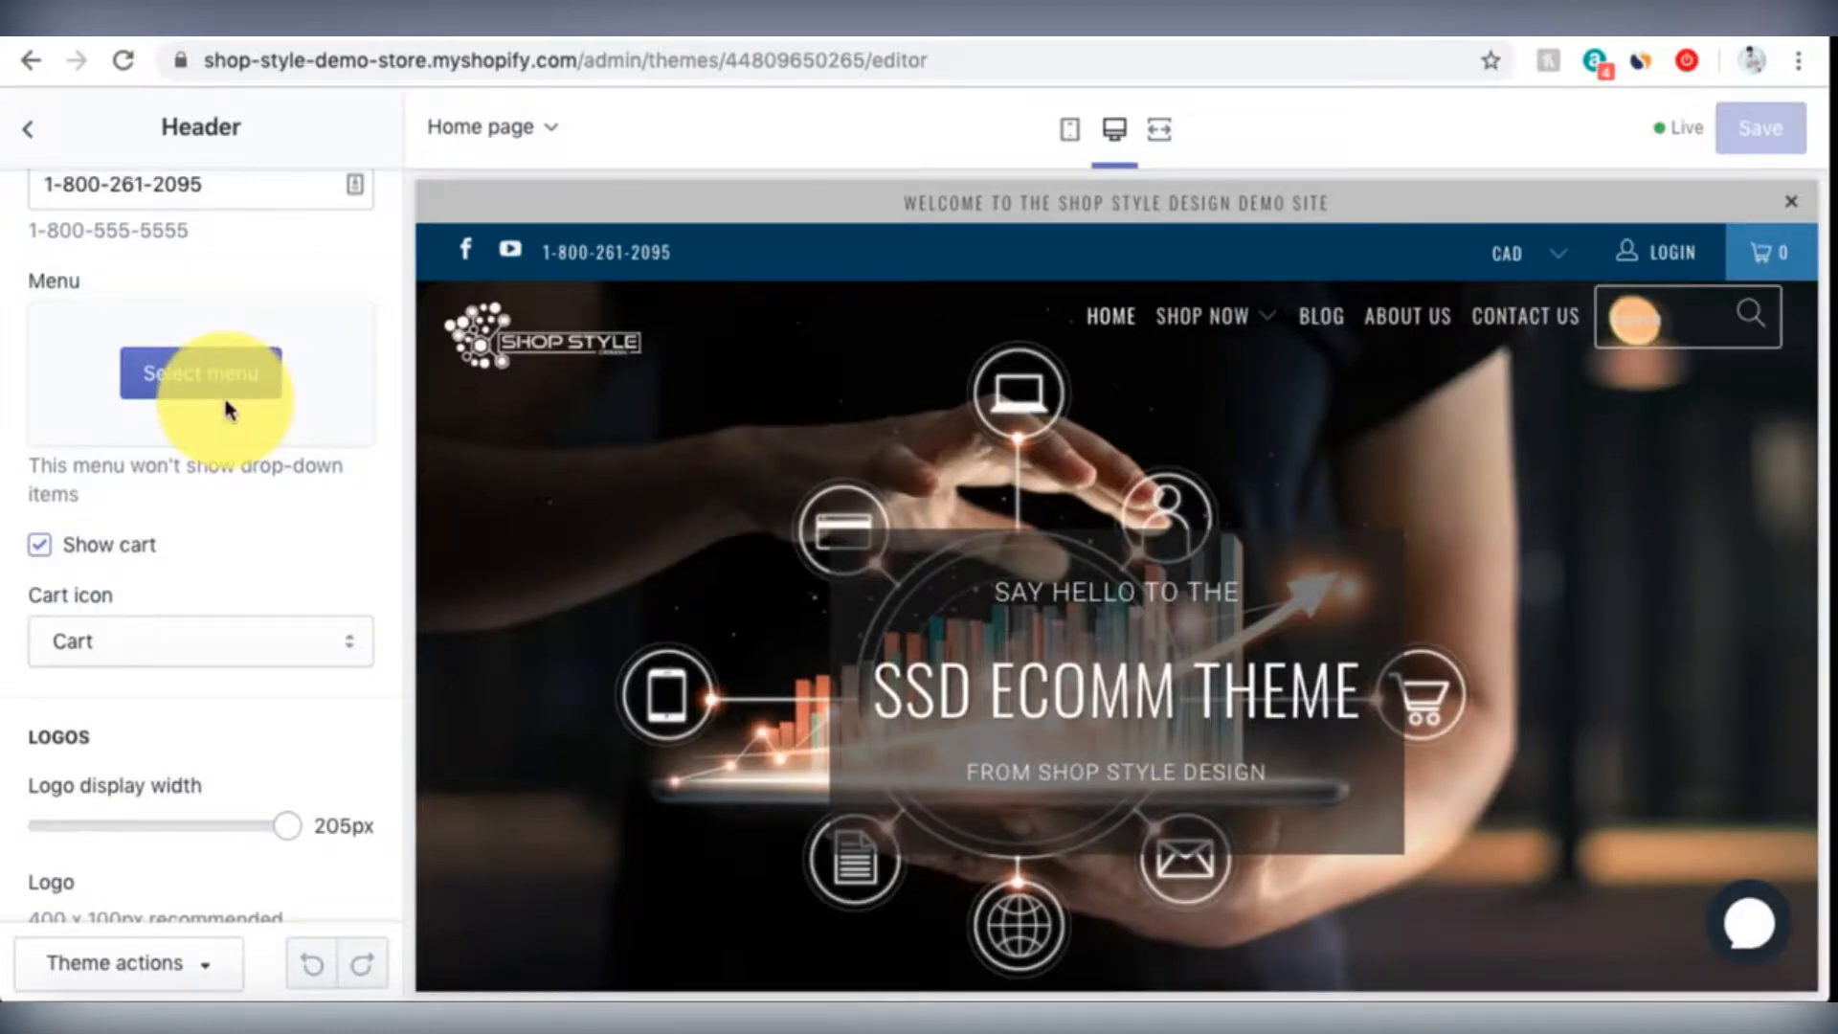
Step: Try Bag as the header's cart icon and set the icon back to Cart
scroll(203, 394, down, 1)
scroll(204, 392, down, 3)
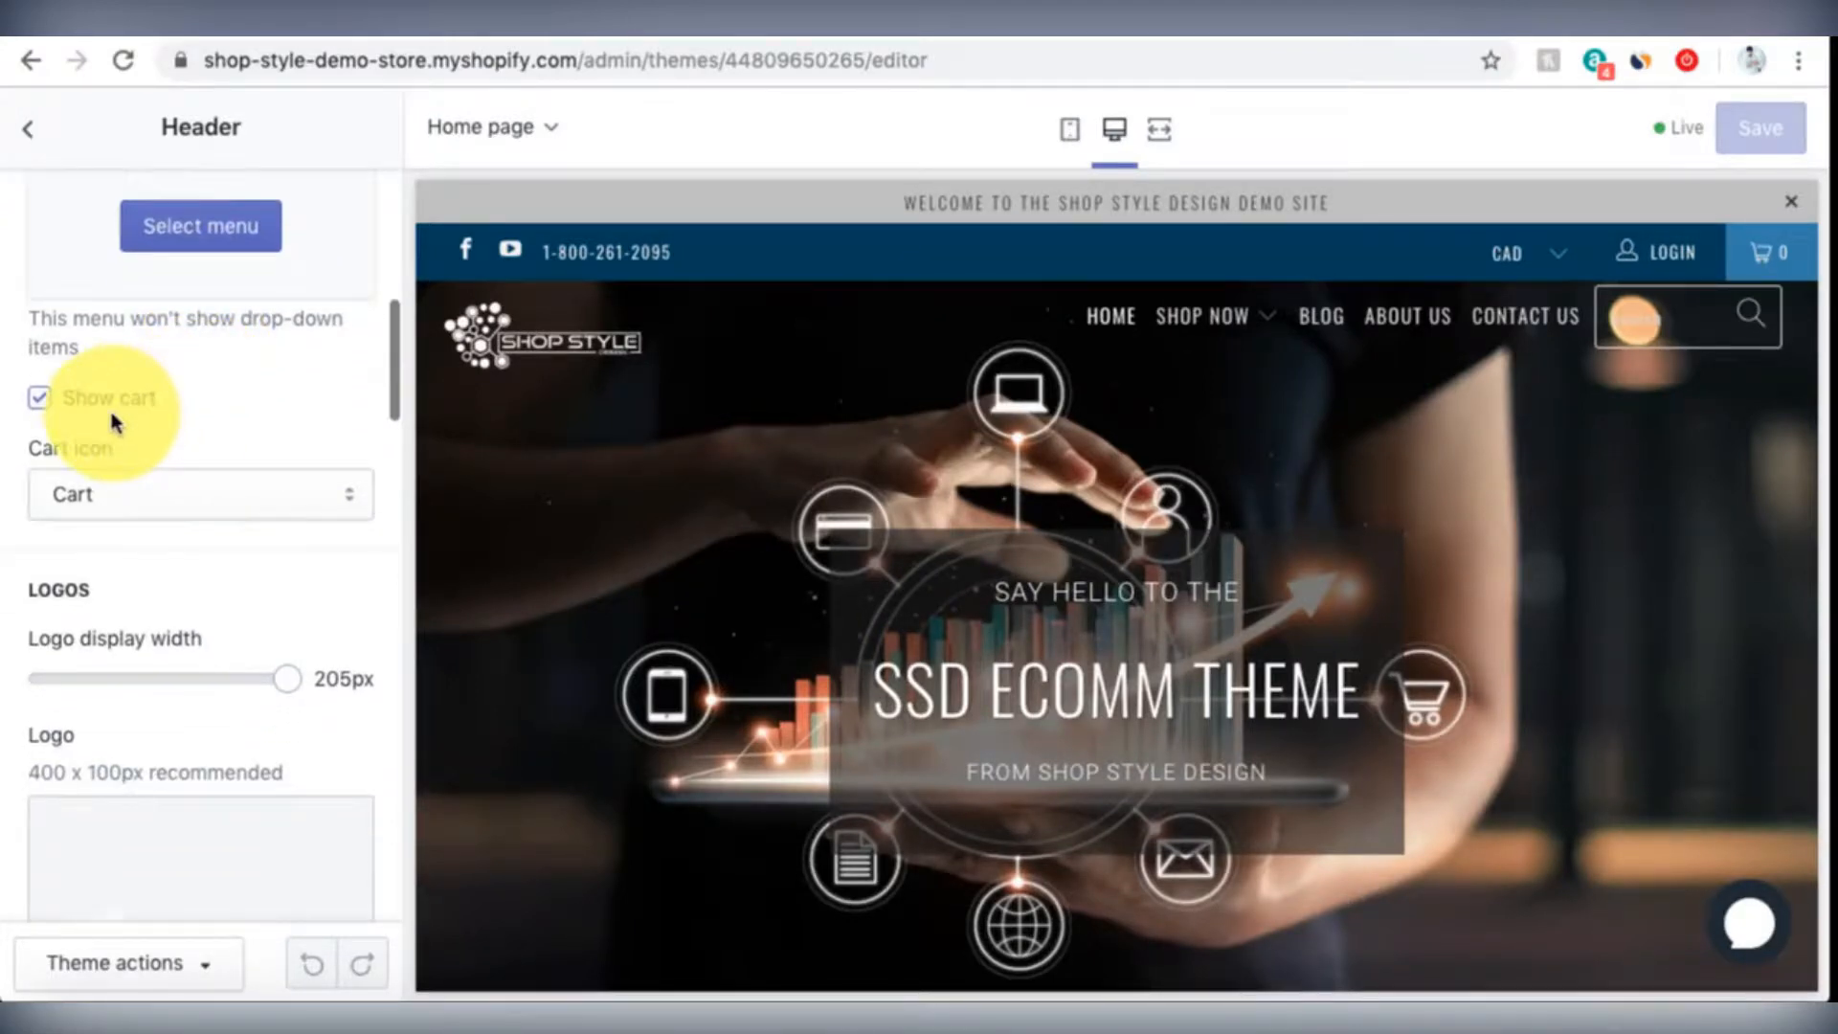
click(132, 496)
click(134, 519)
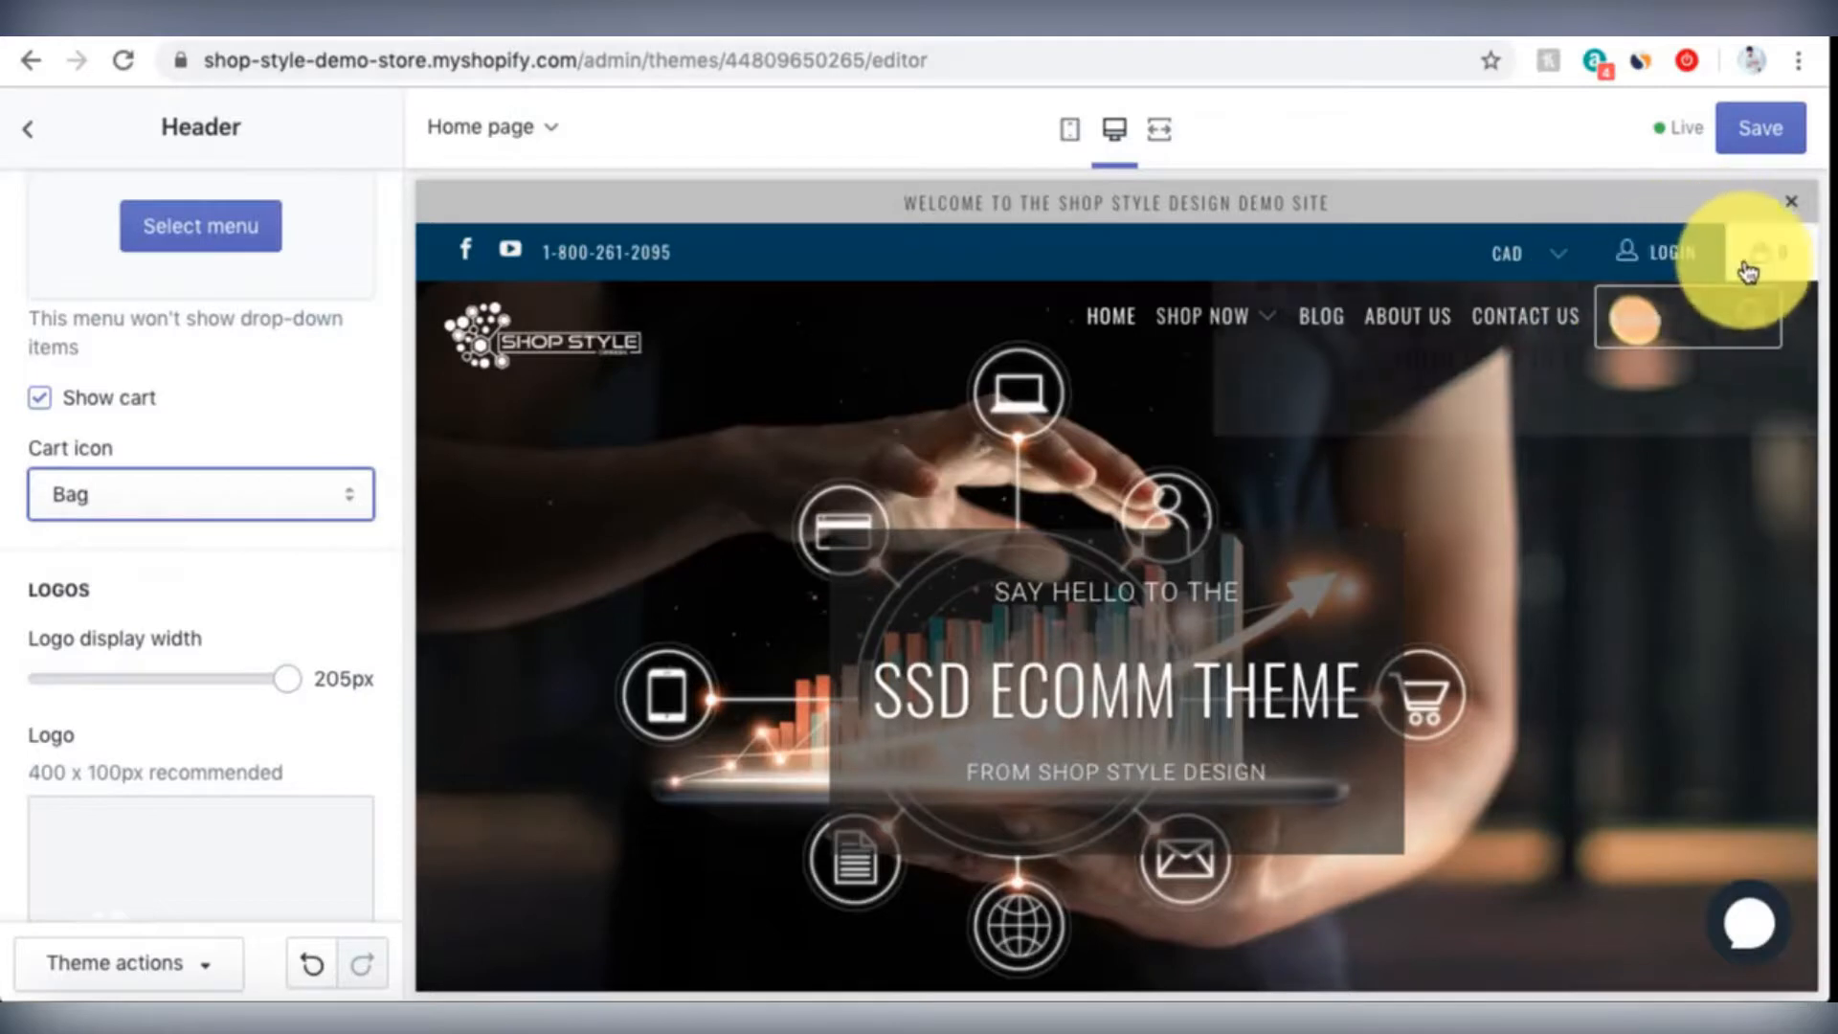
click(316, 527)
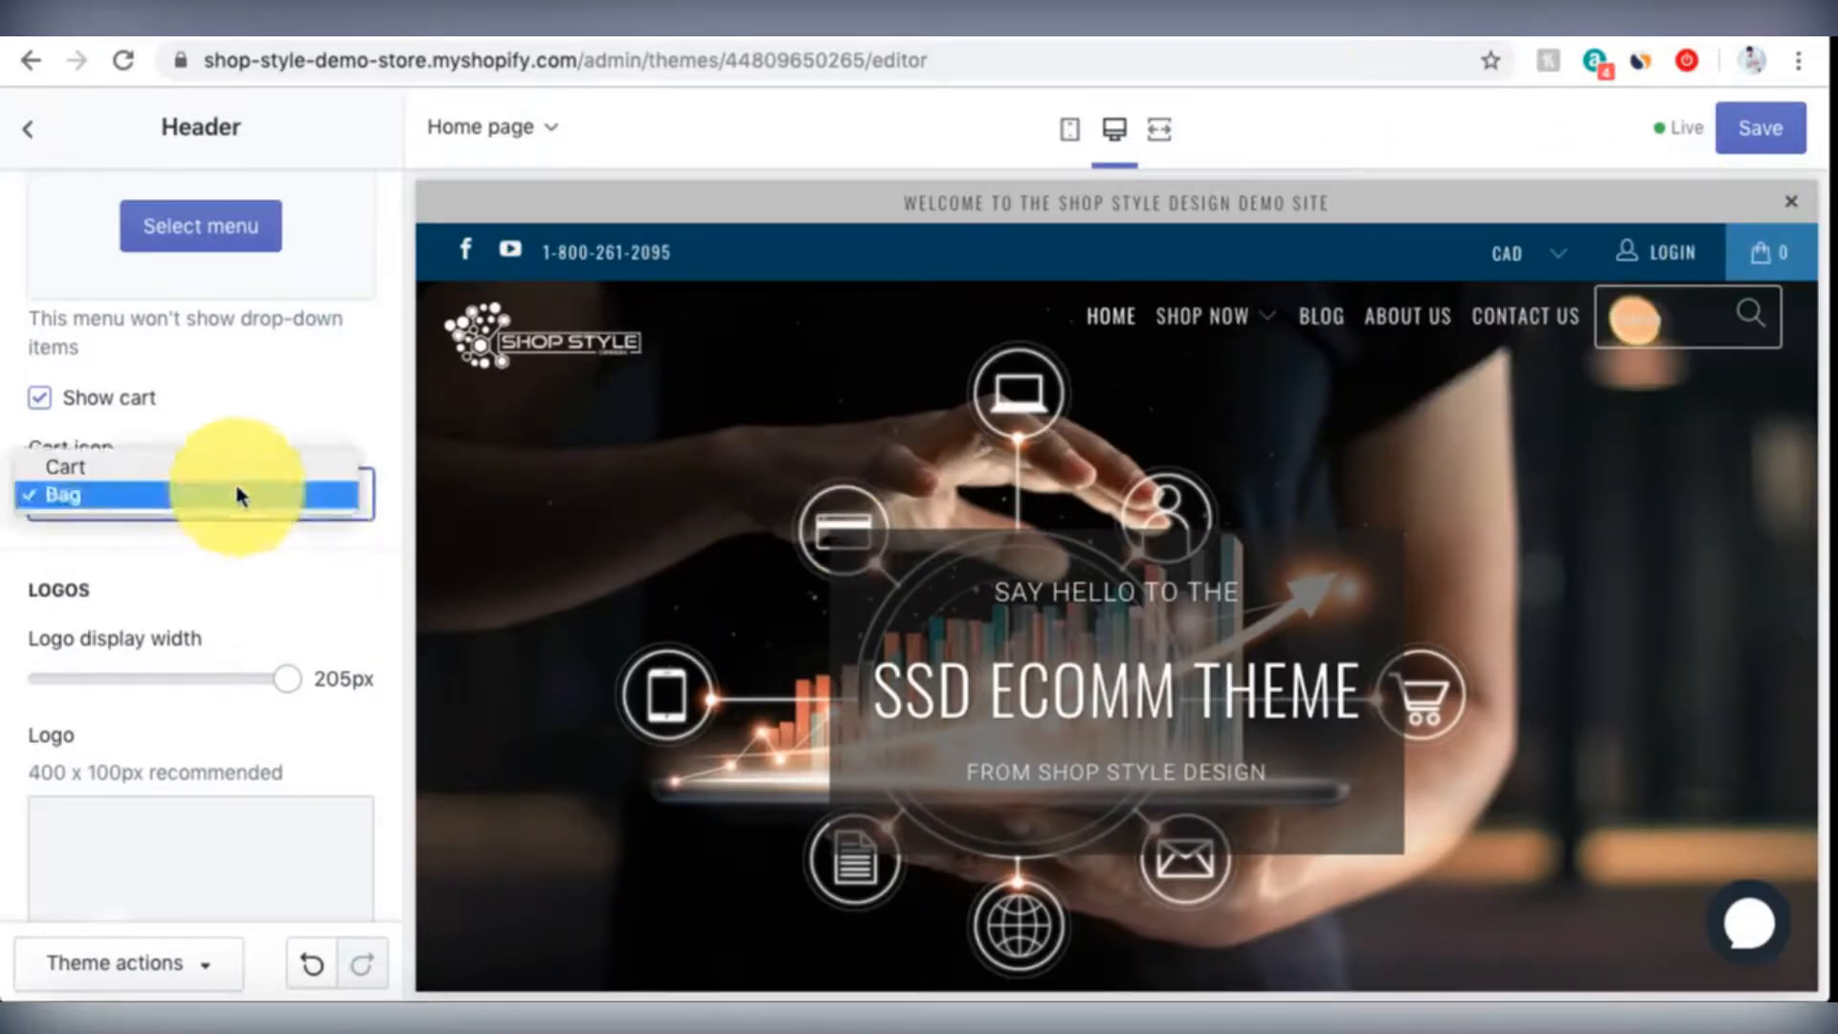
click(205, 461)
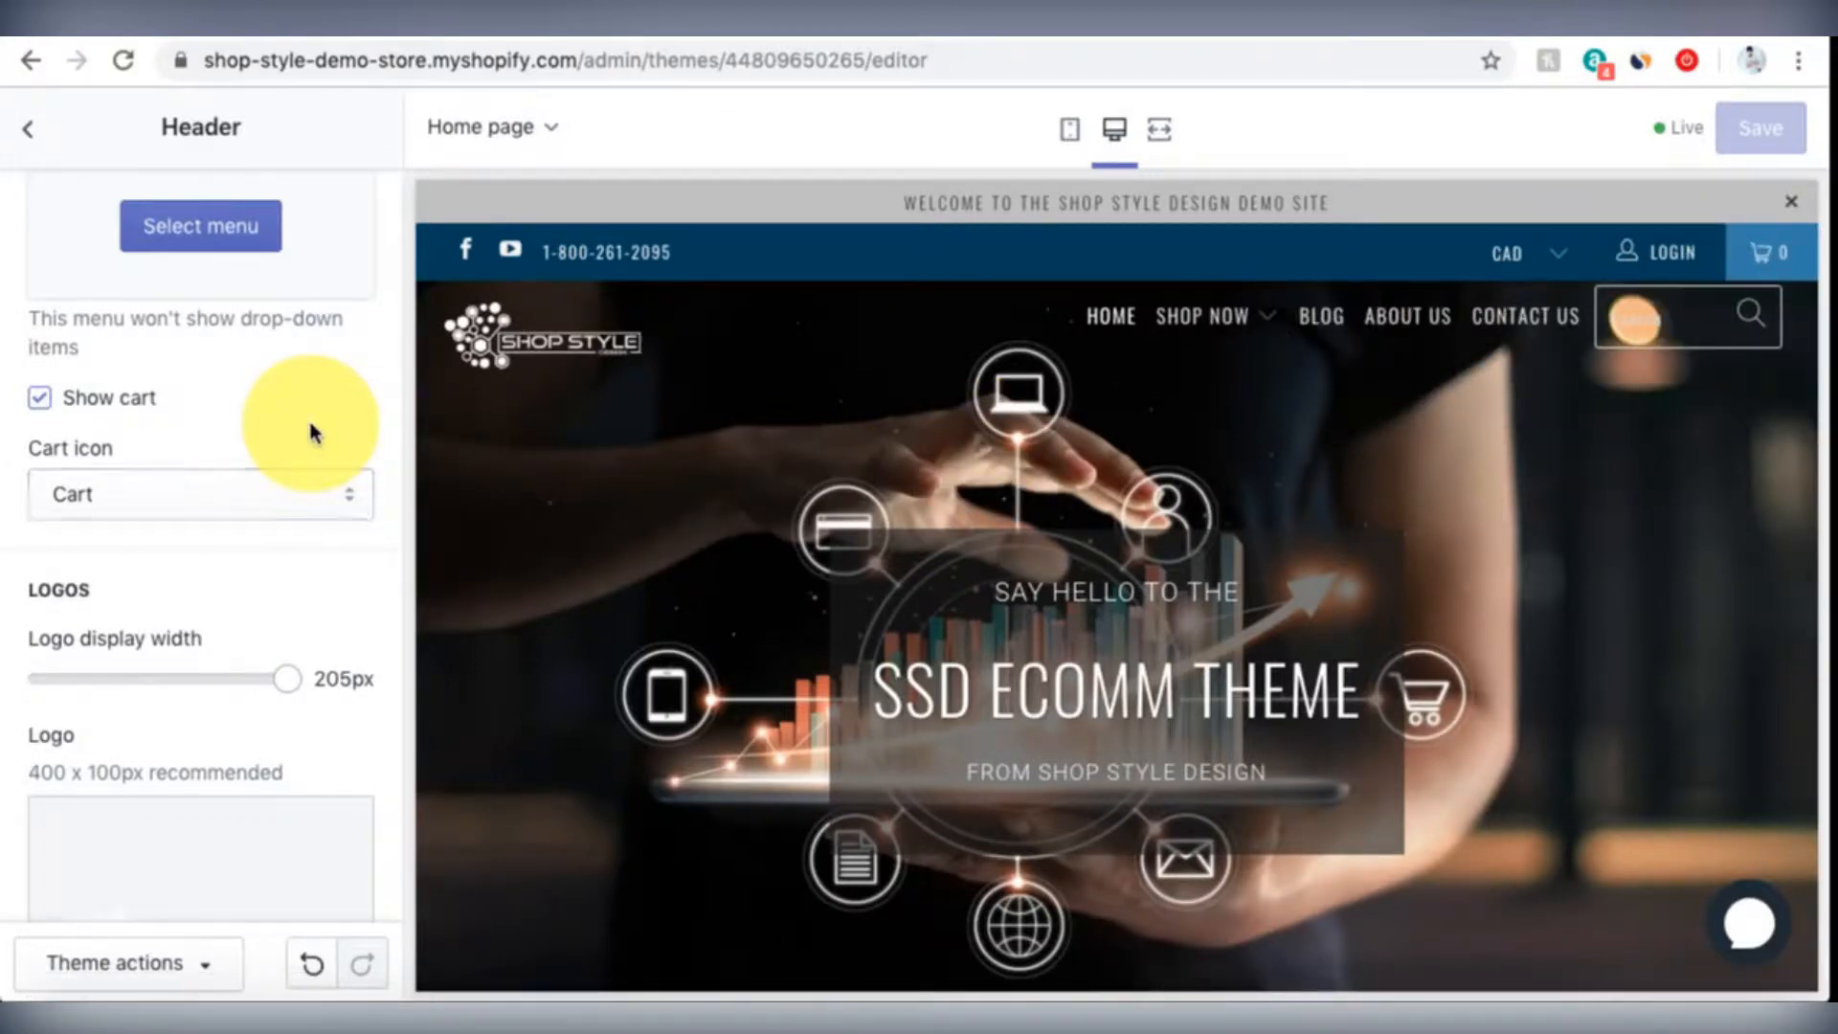
Step: Examine the Header's logo, main menu, secondary menu and search settings, and check the Shop Now menu in the preview
scroll(311, 433, down, 3)
scroll(311, 433, down, 1)
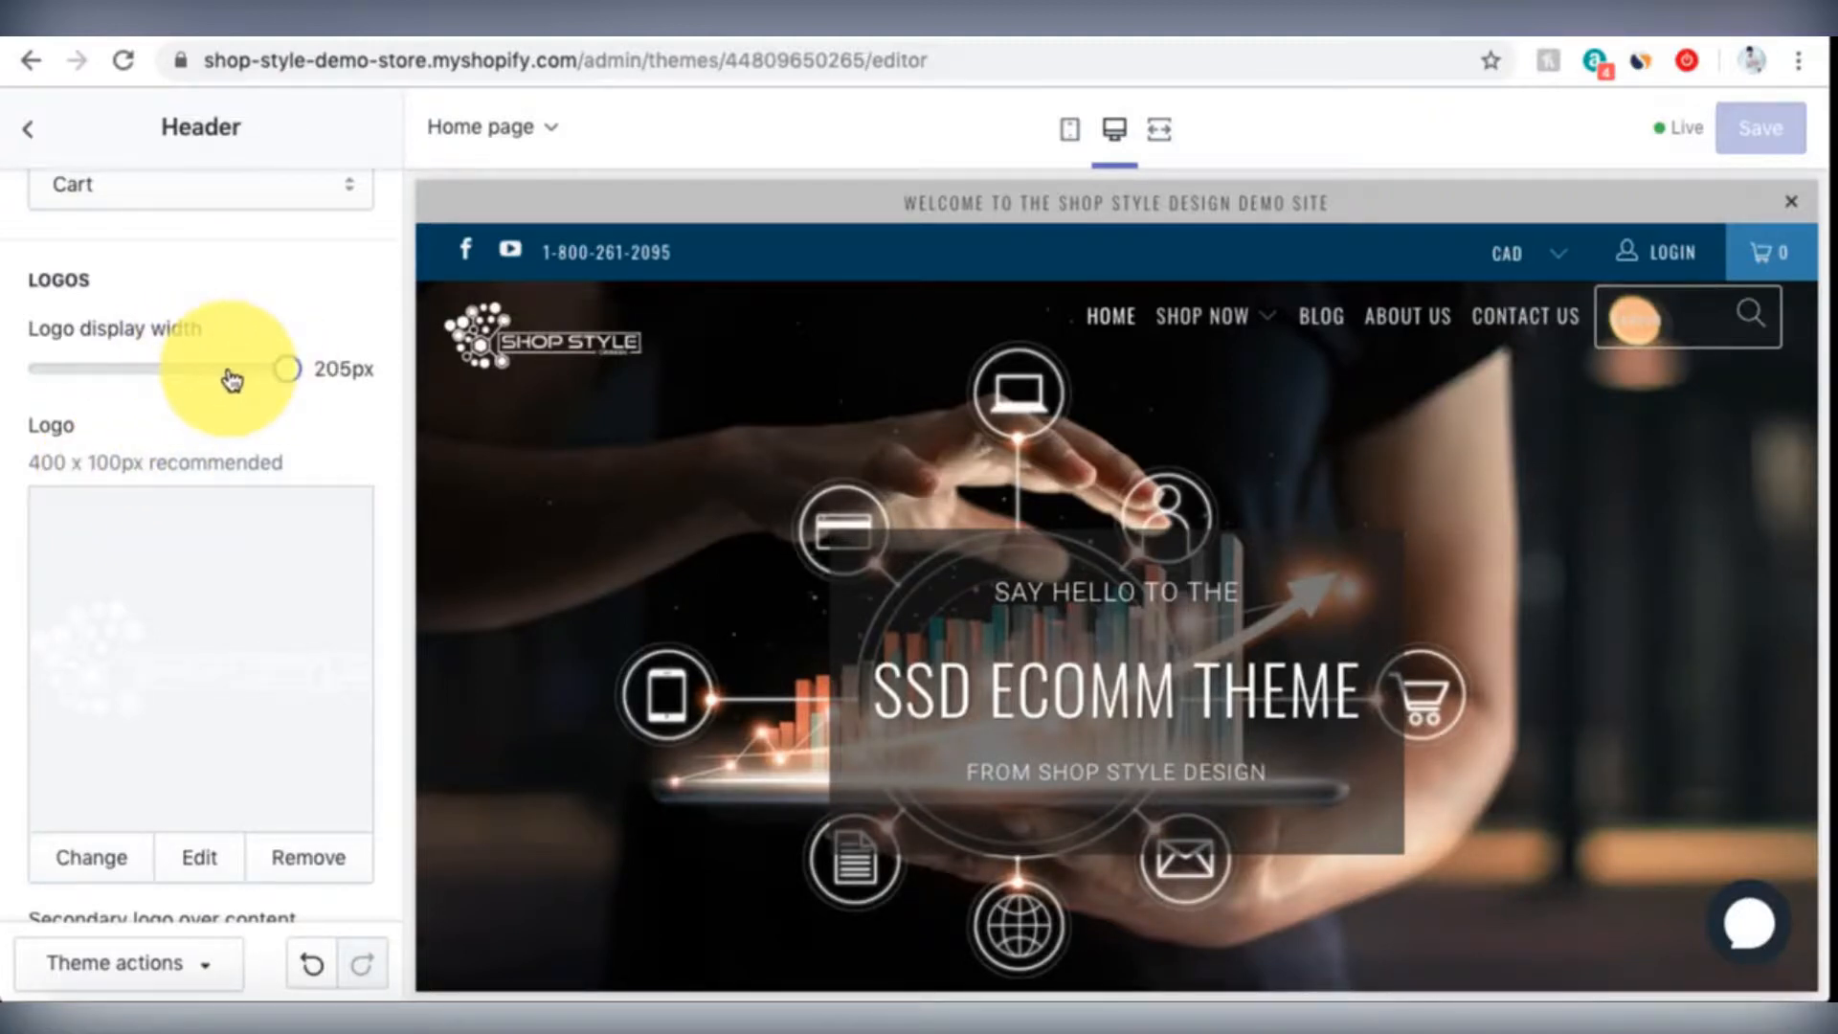
scroll(232, 381, down, 5)
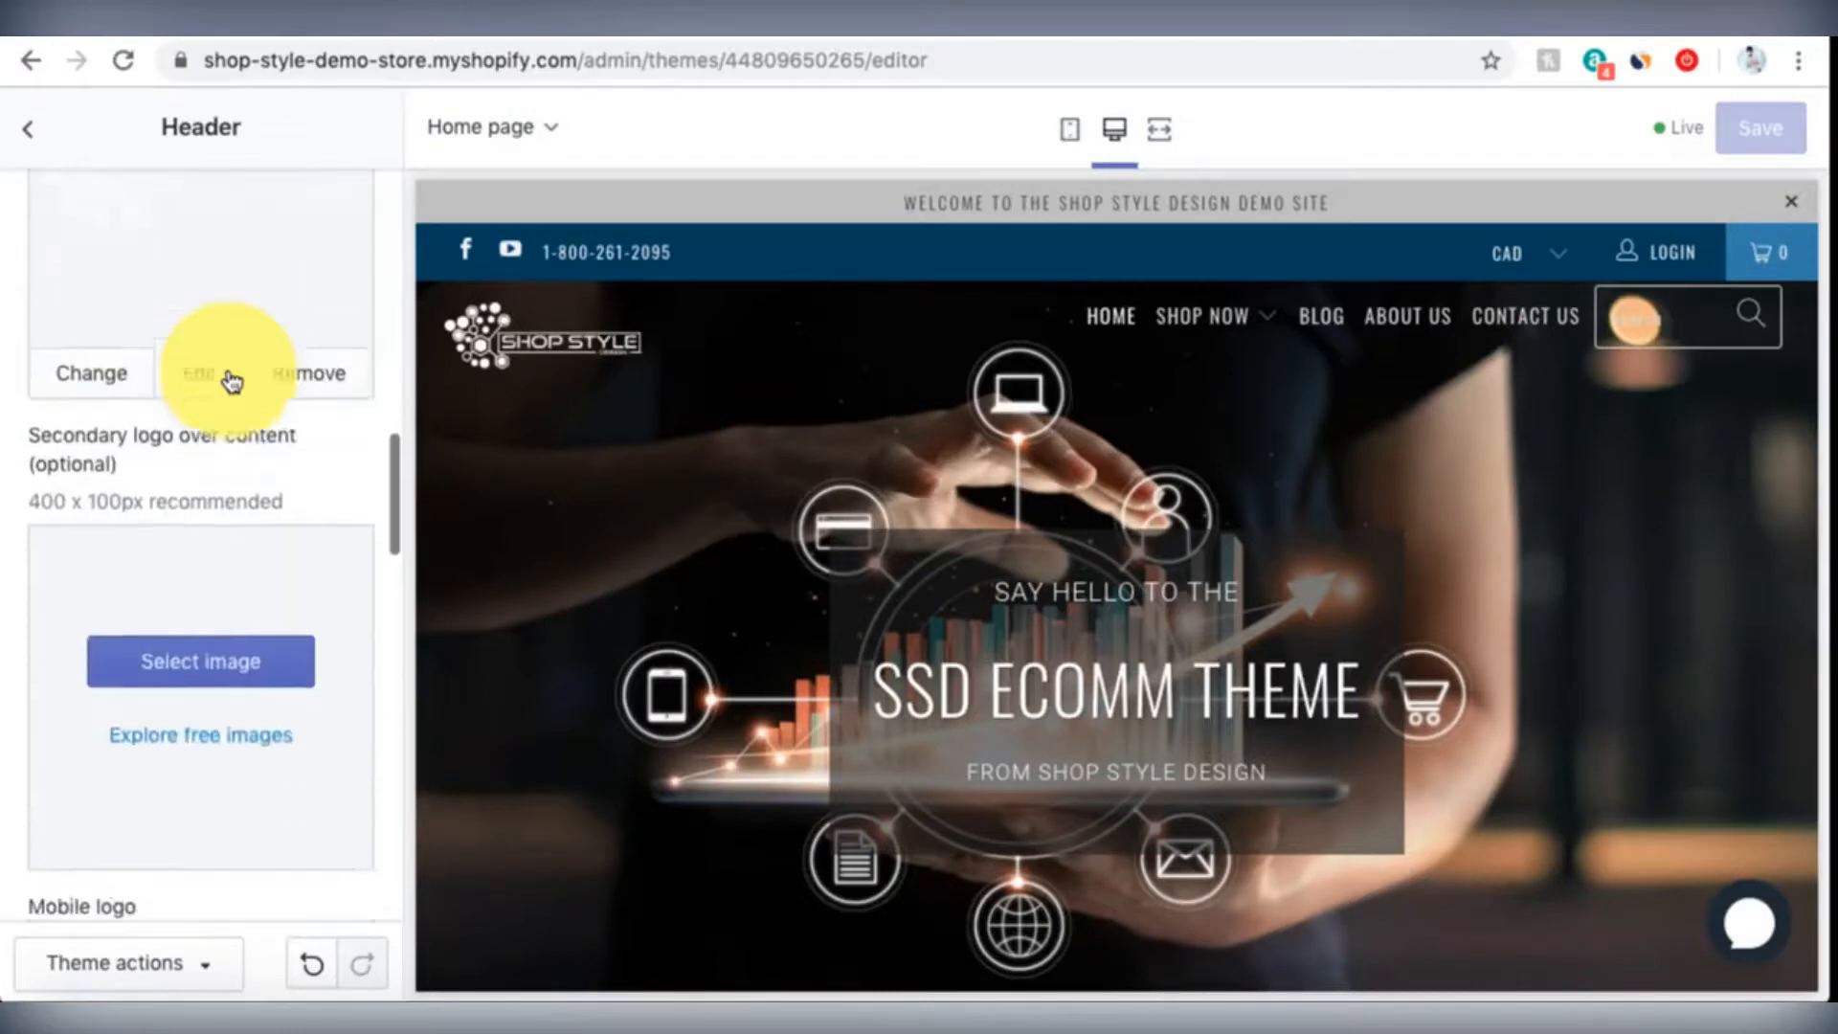
scroll(232, 381, down, 2)
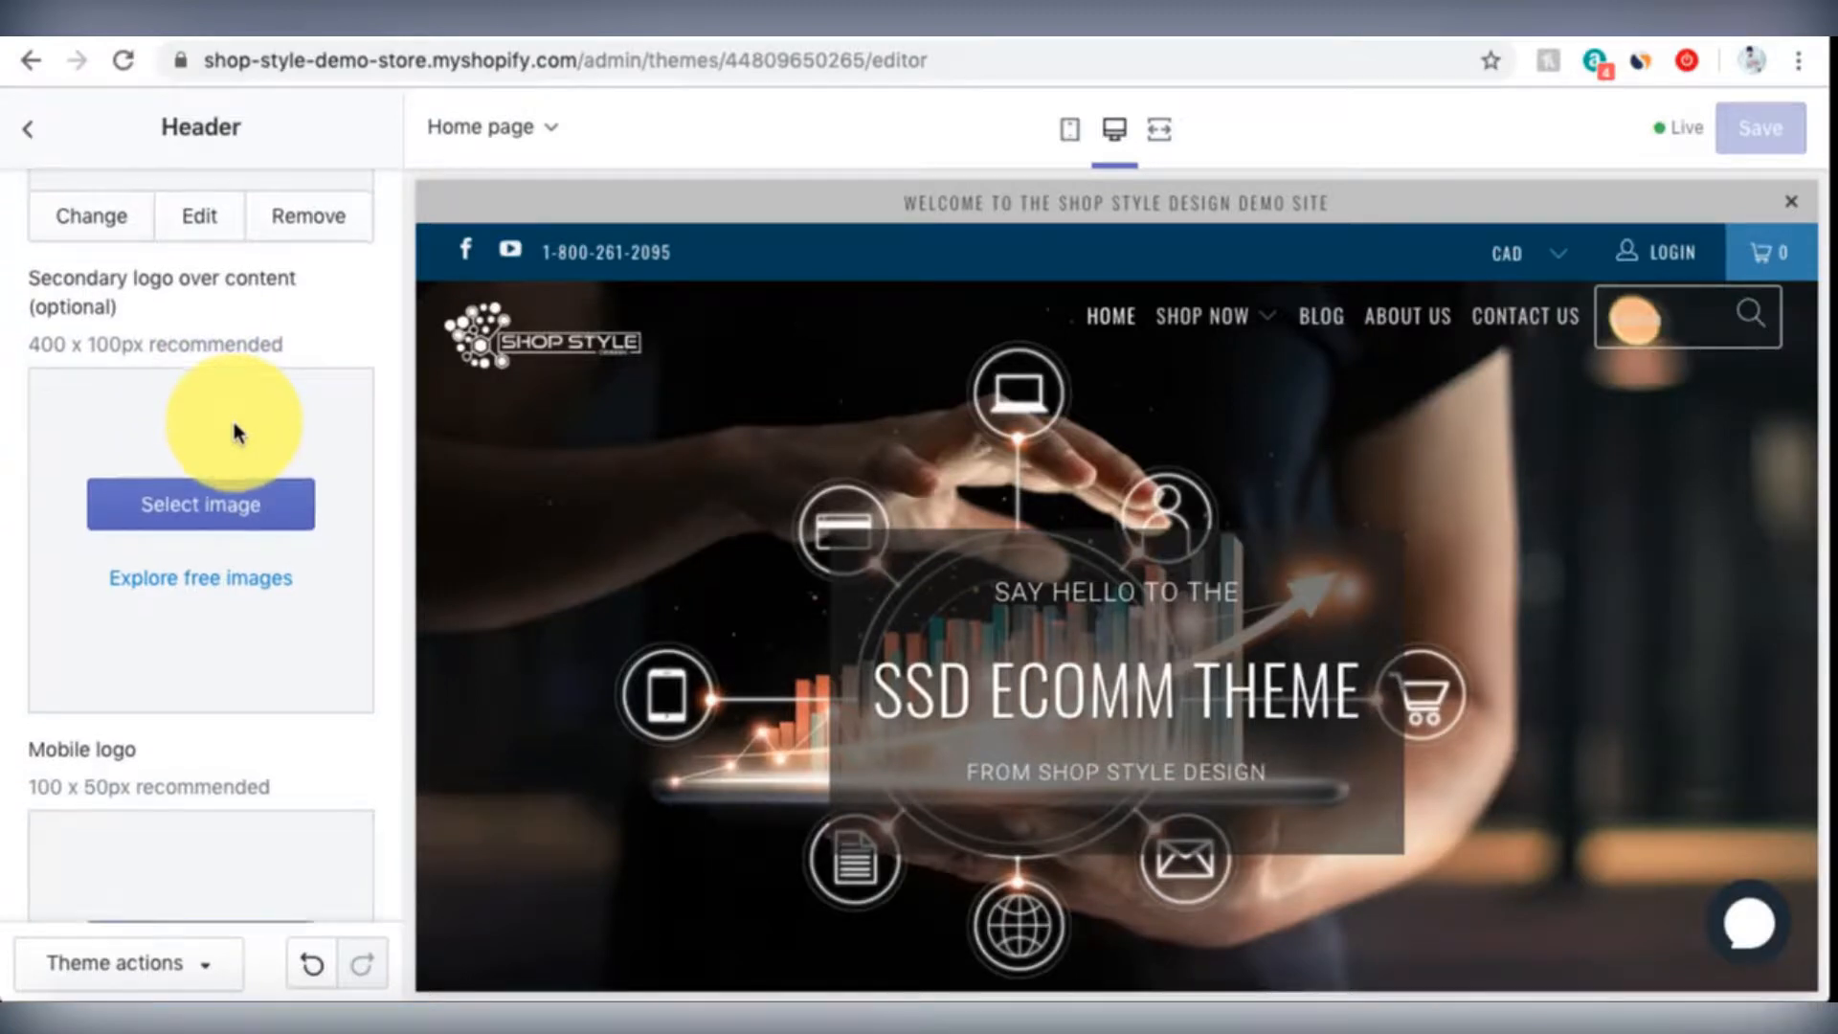
scroll(238, 433, down, 1)
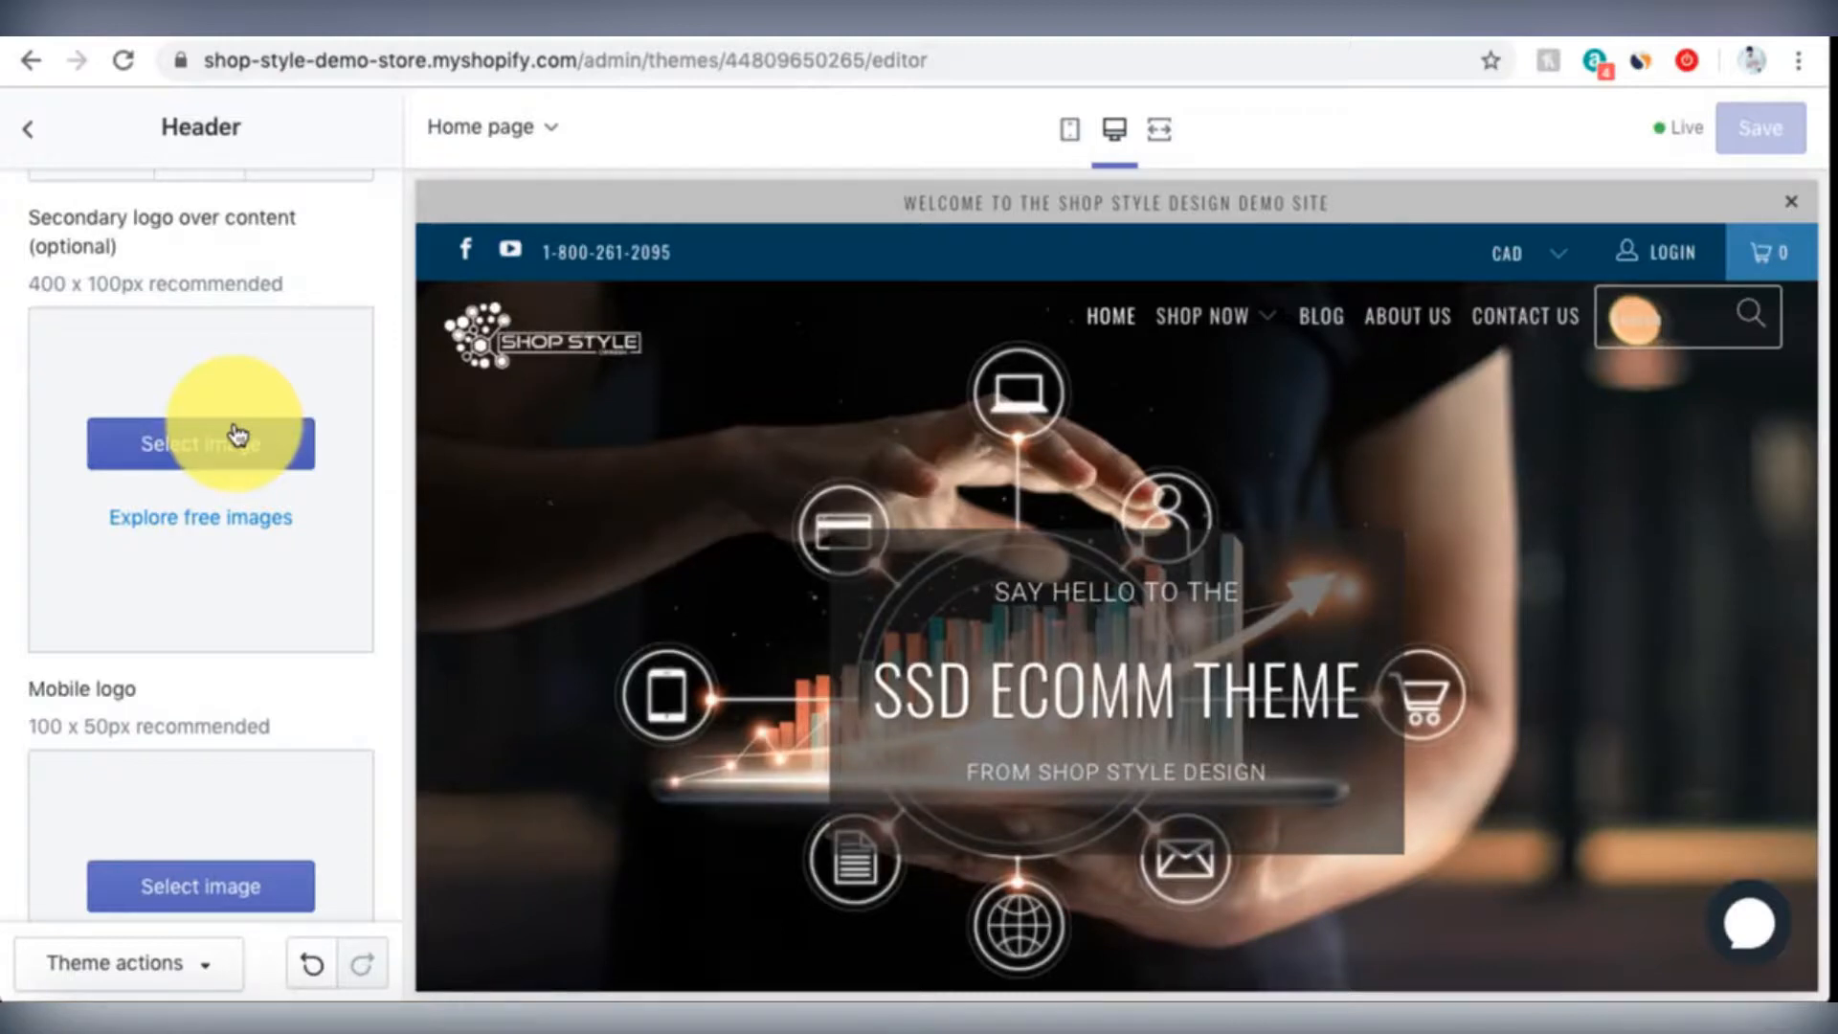
scroll(230, 402, down, 5)
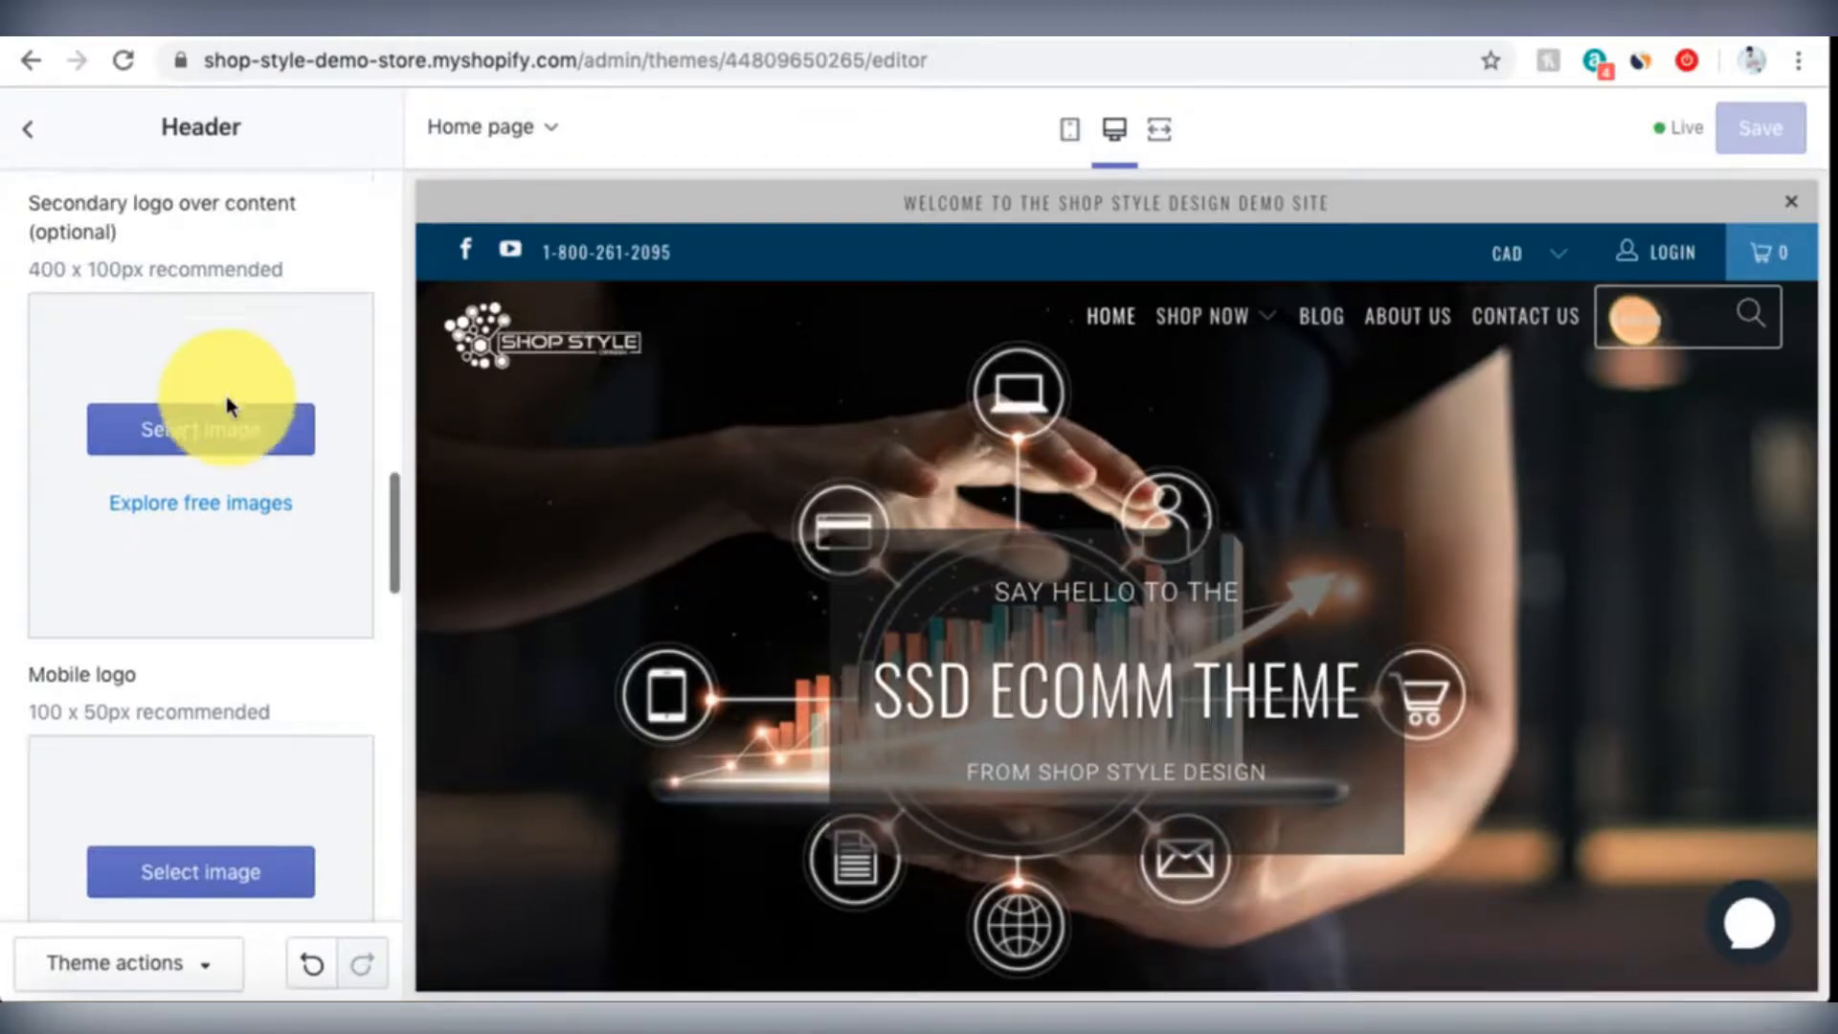
scroll(230, 409, down, 4)
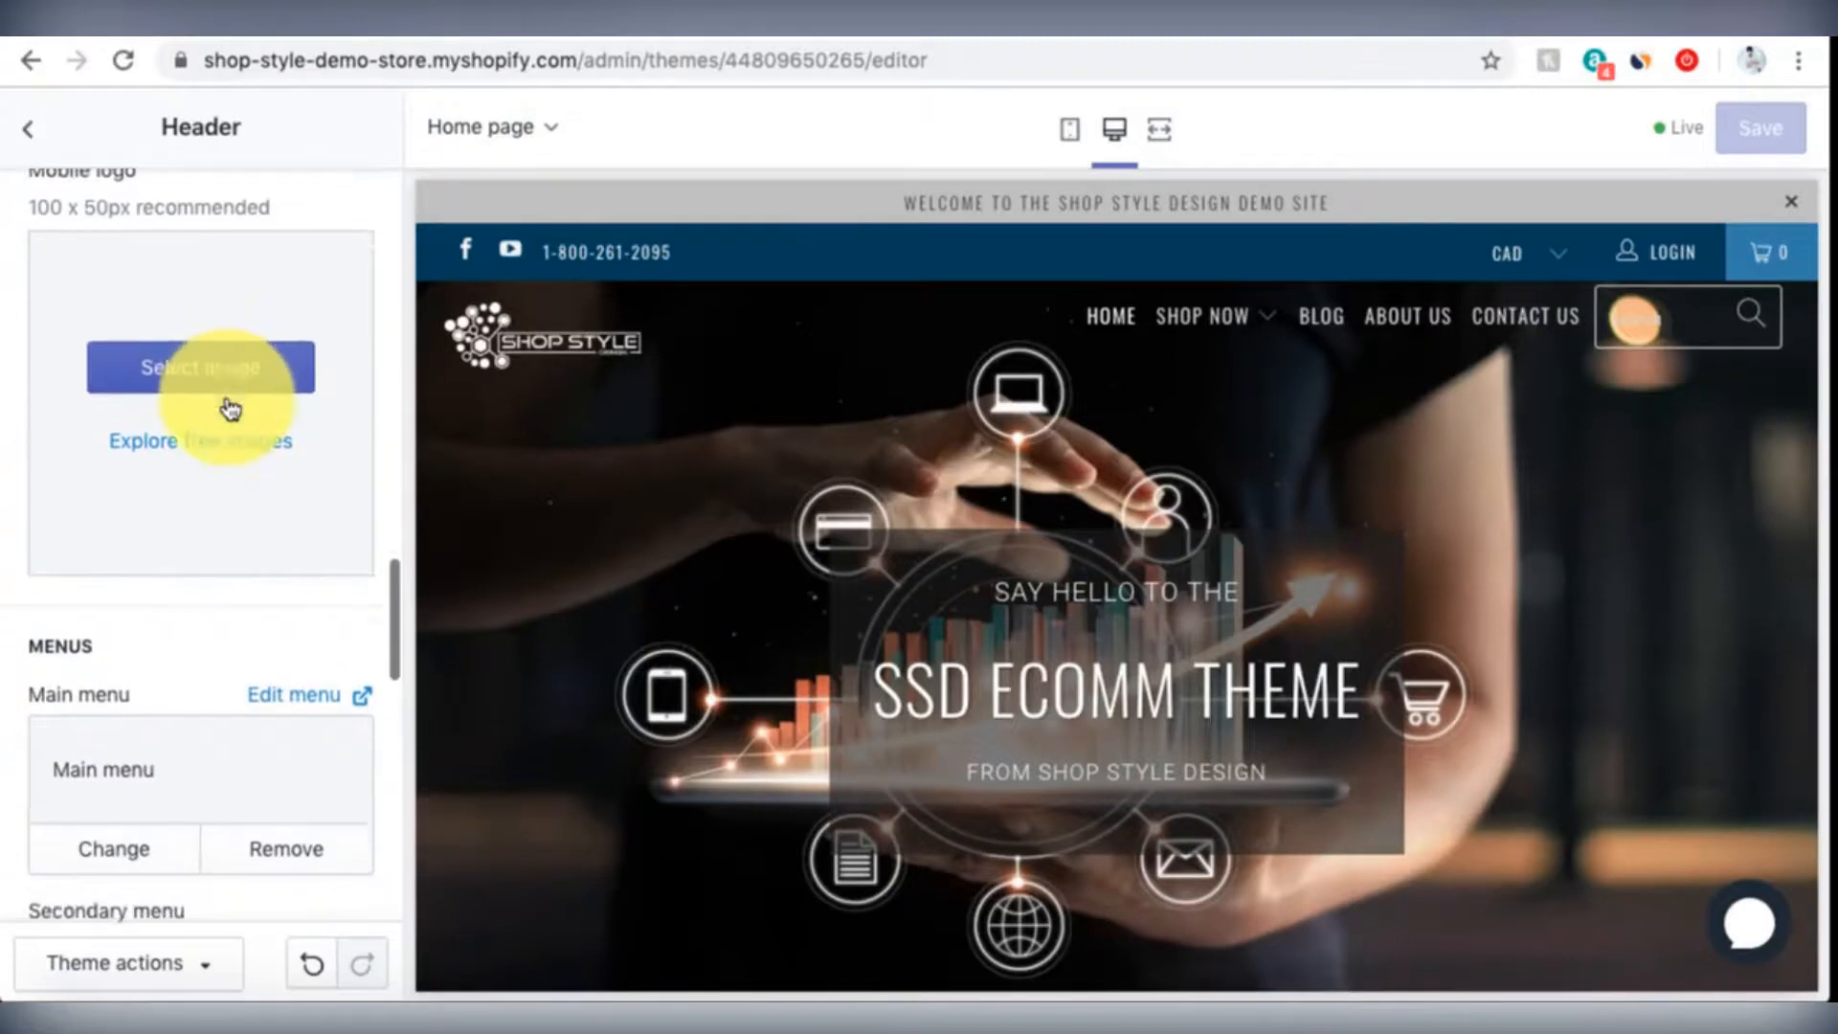
scroll(227, 399, down, 1)
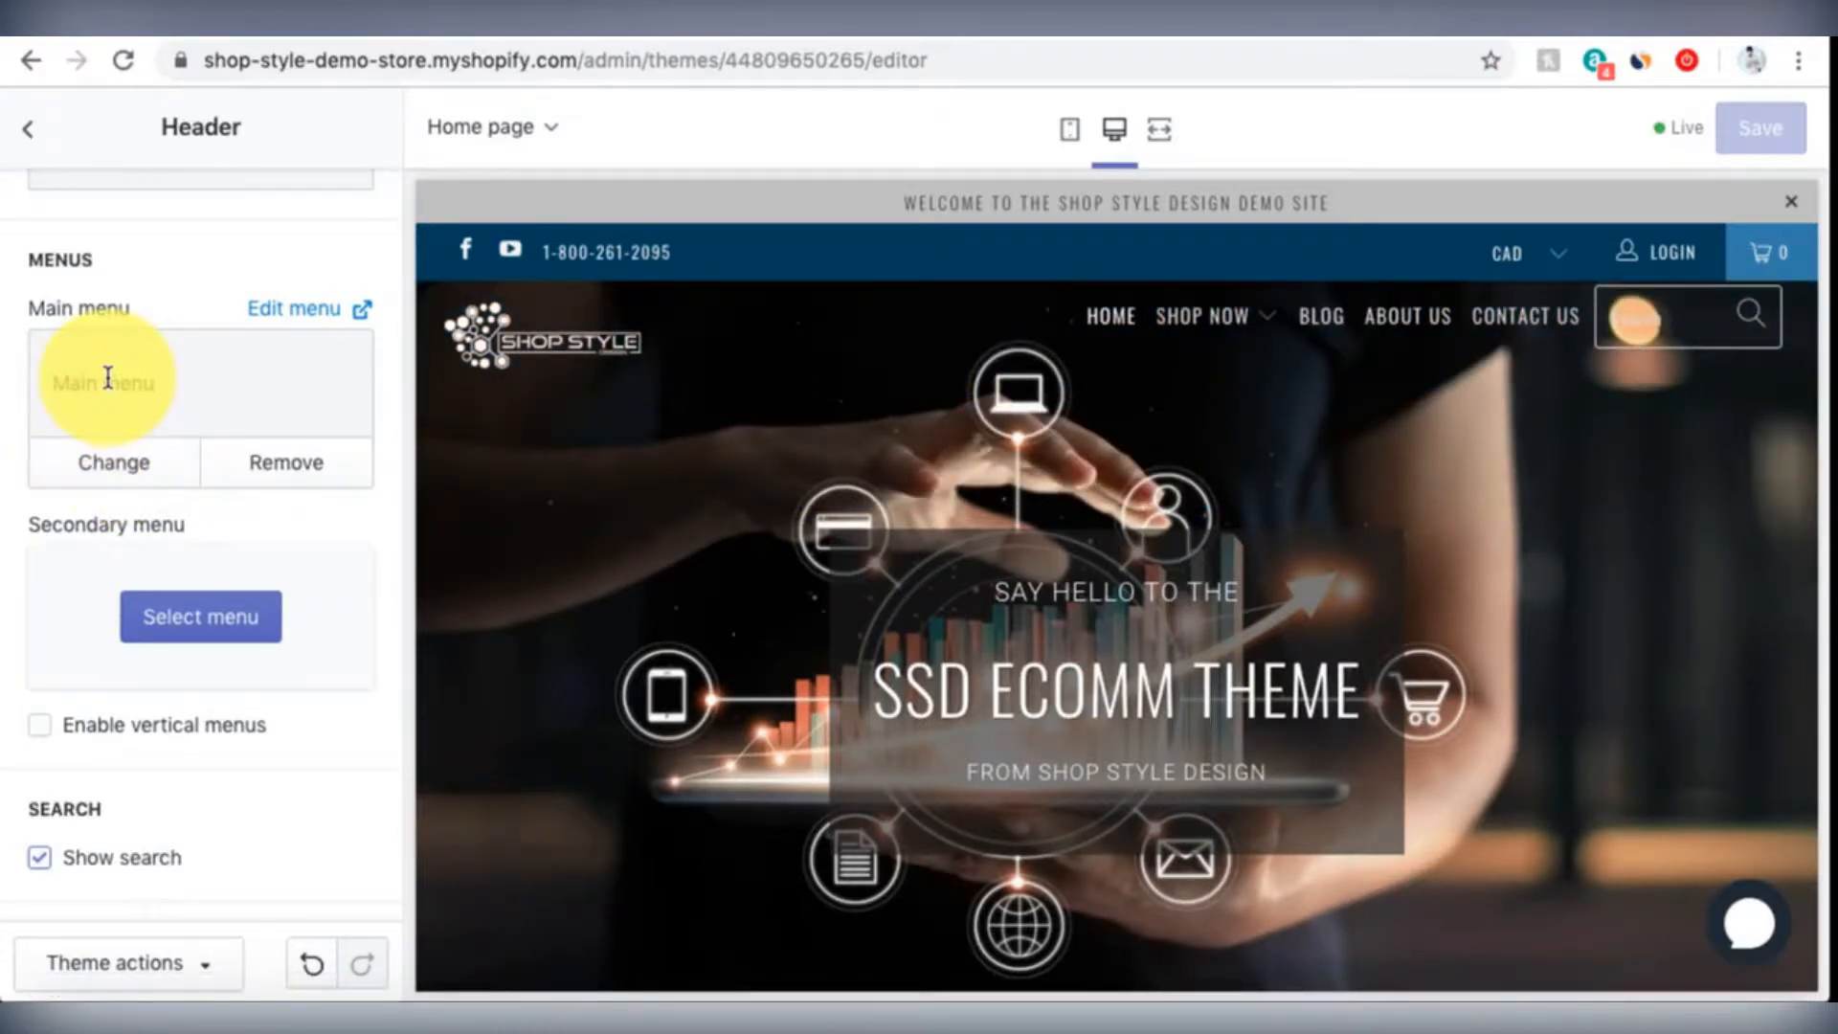
mouse_move(1184, 325)
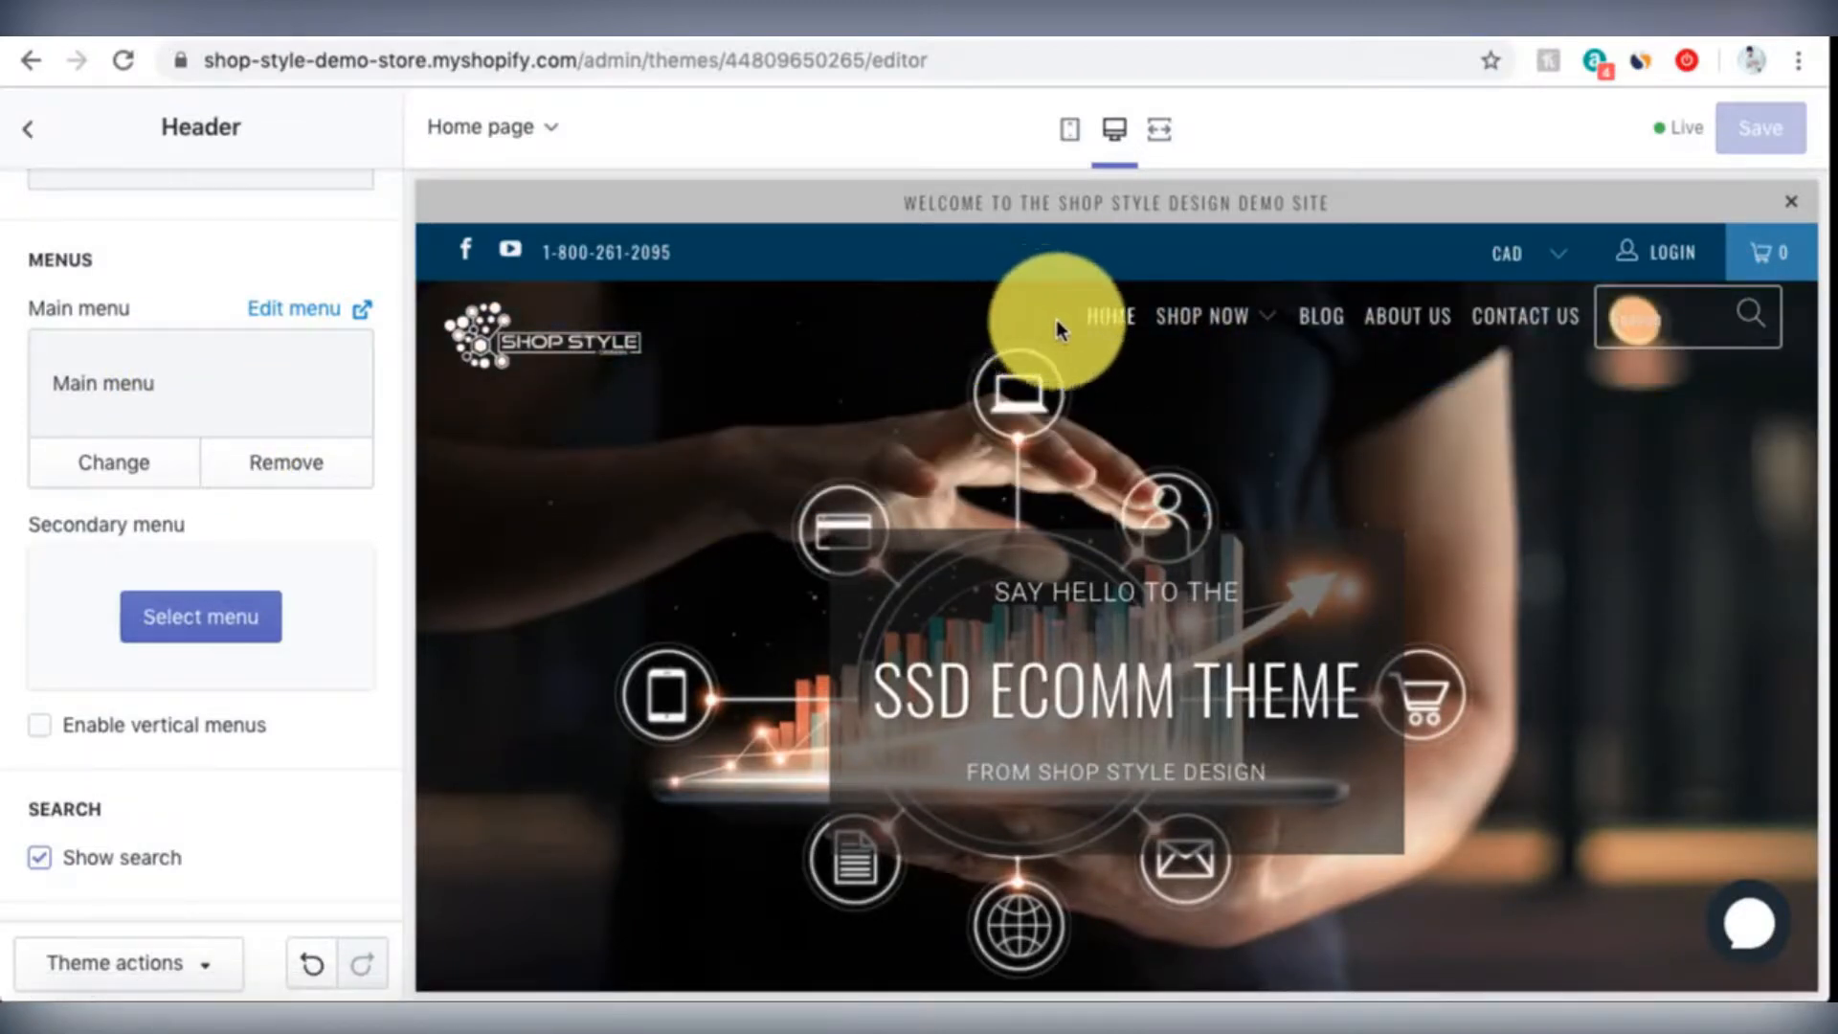
scroll(266, 568, down, 1)
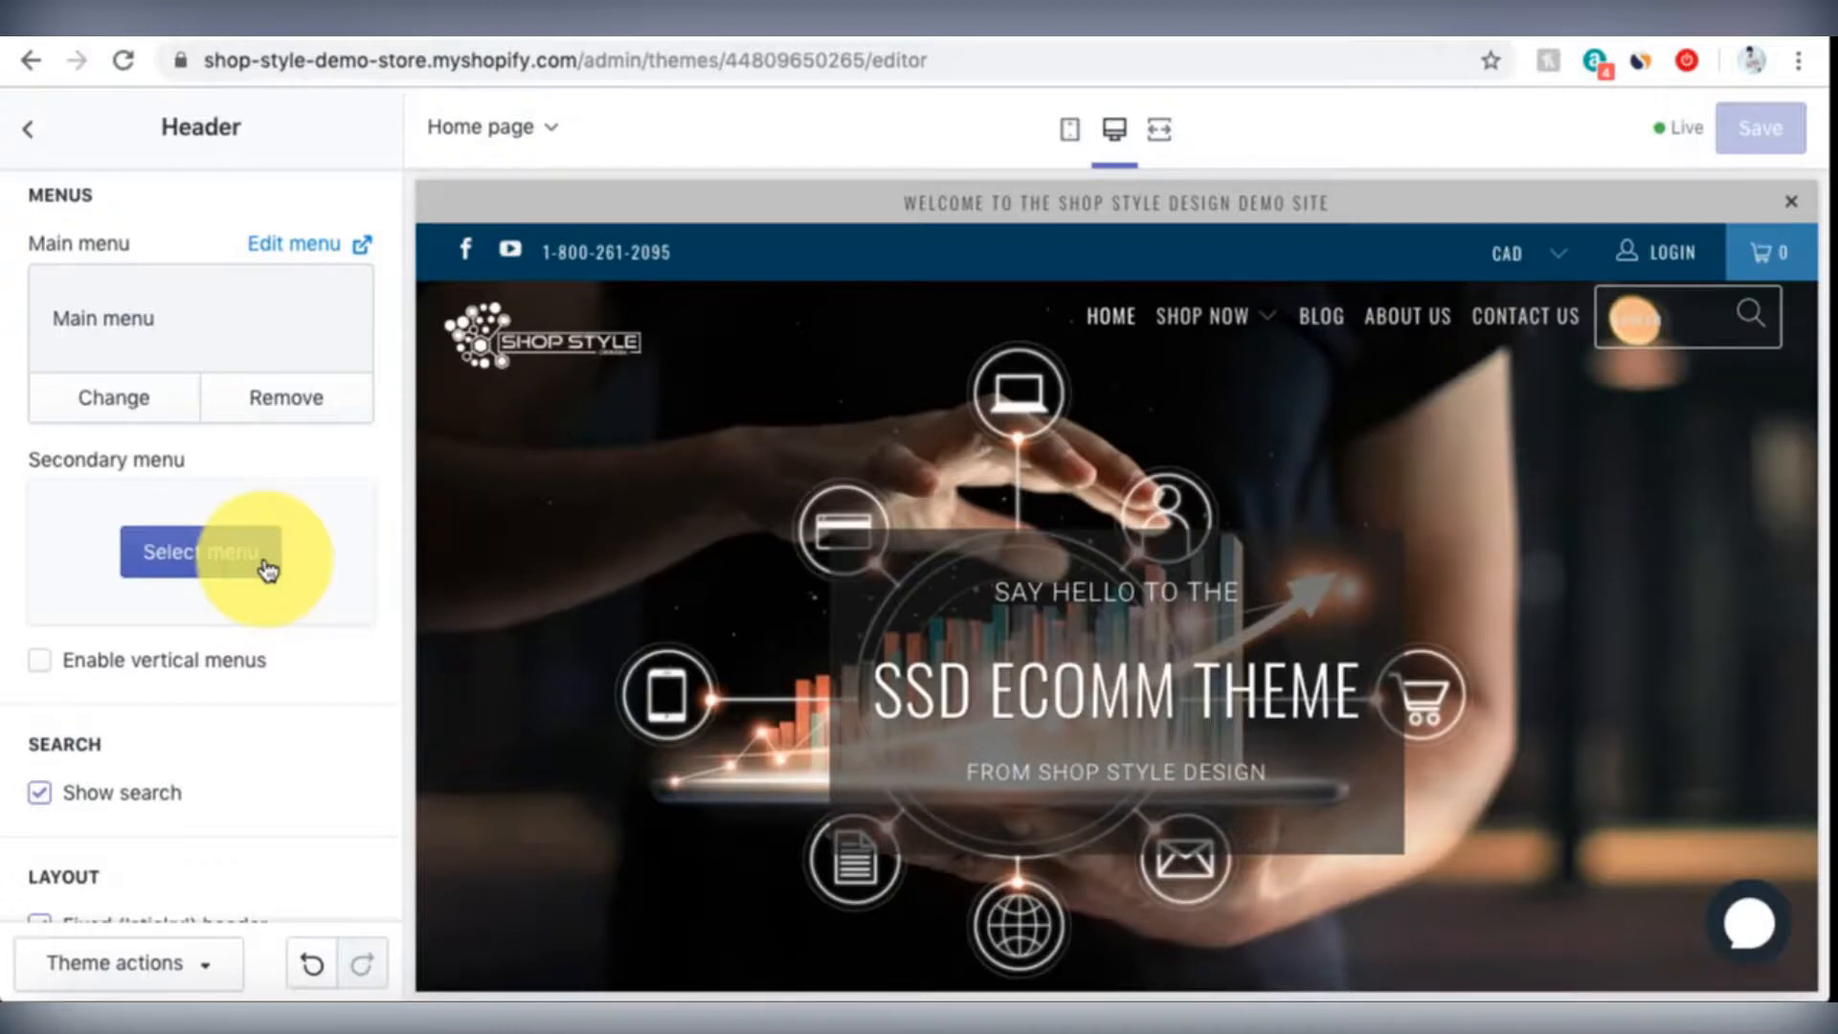
scroll(268, 570, down, 3)
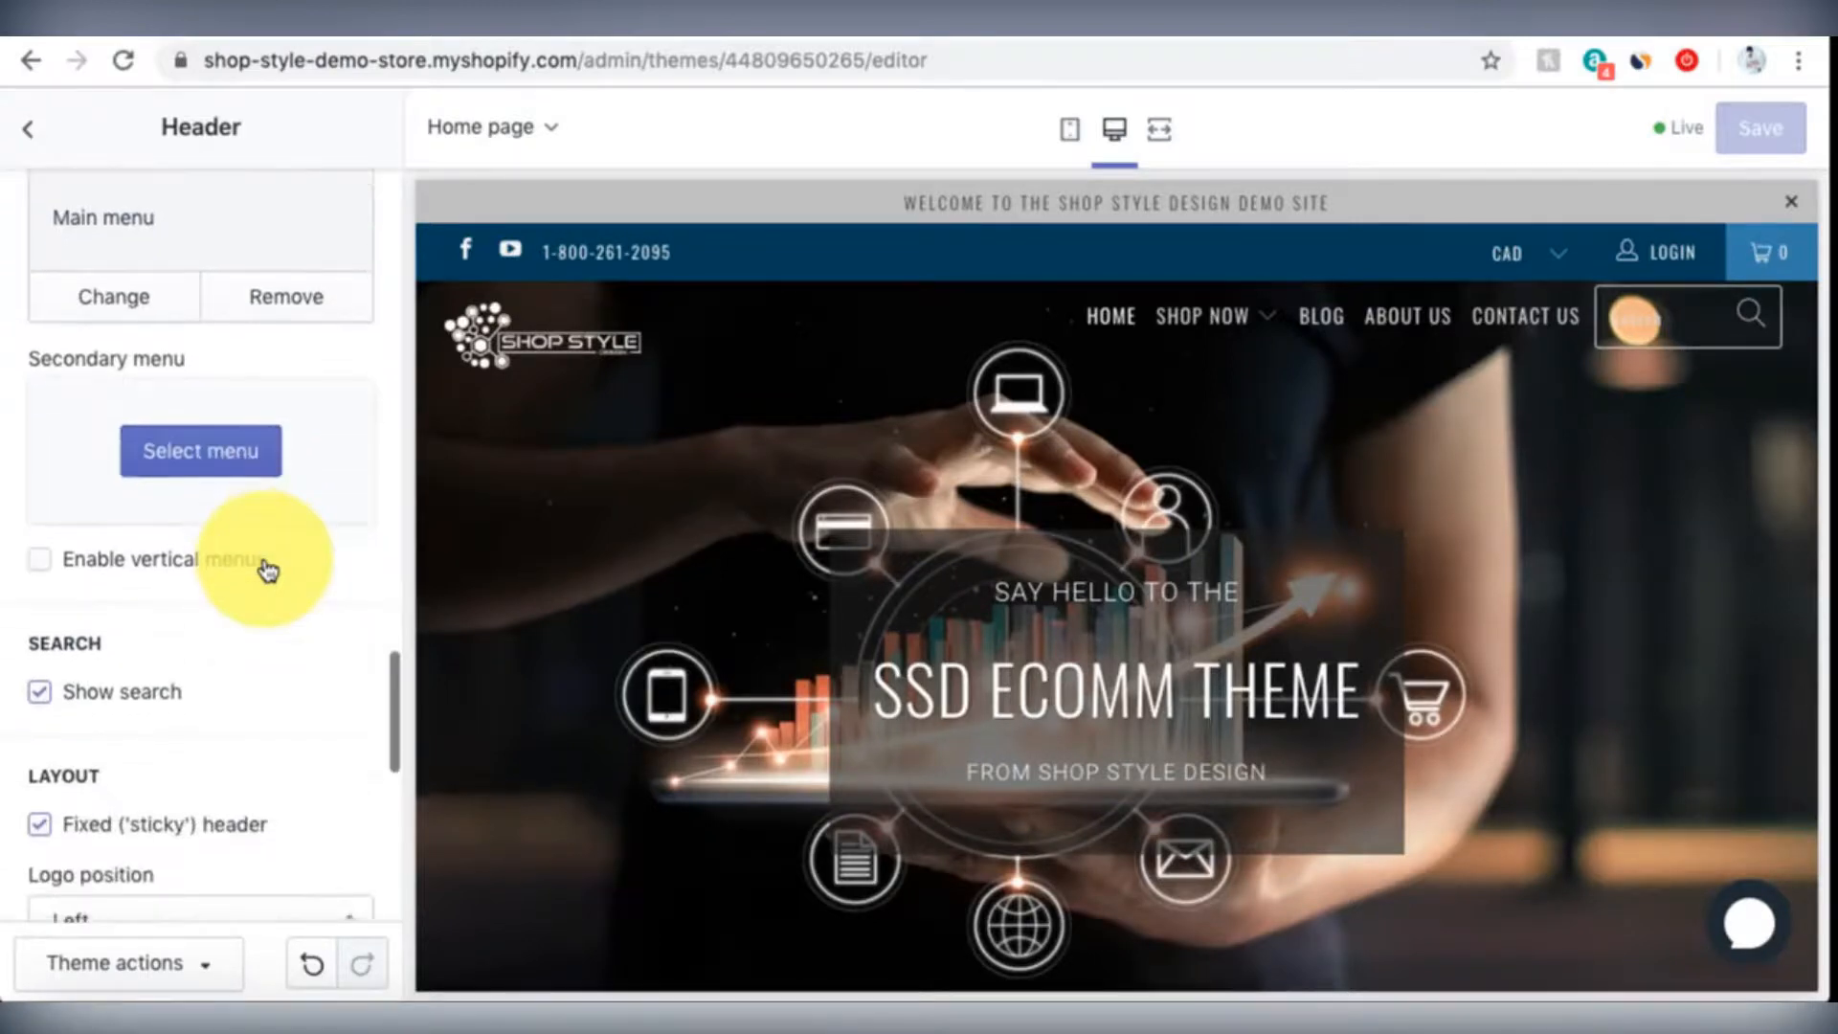
scroll(268, 569, down, 4)
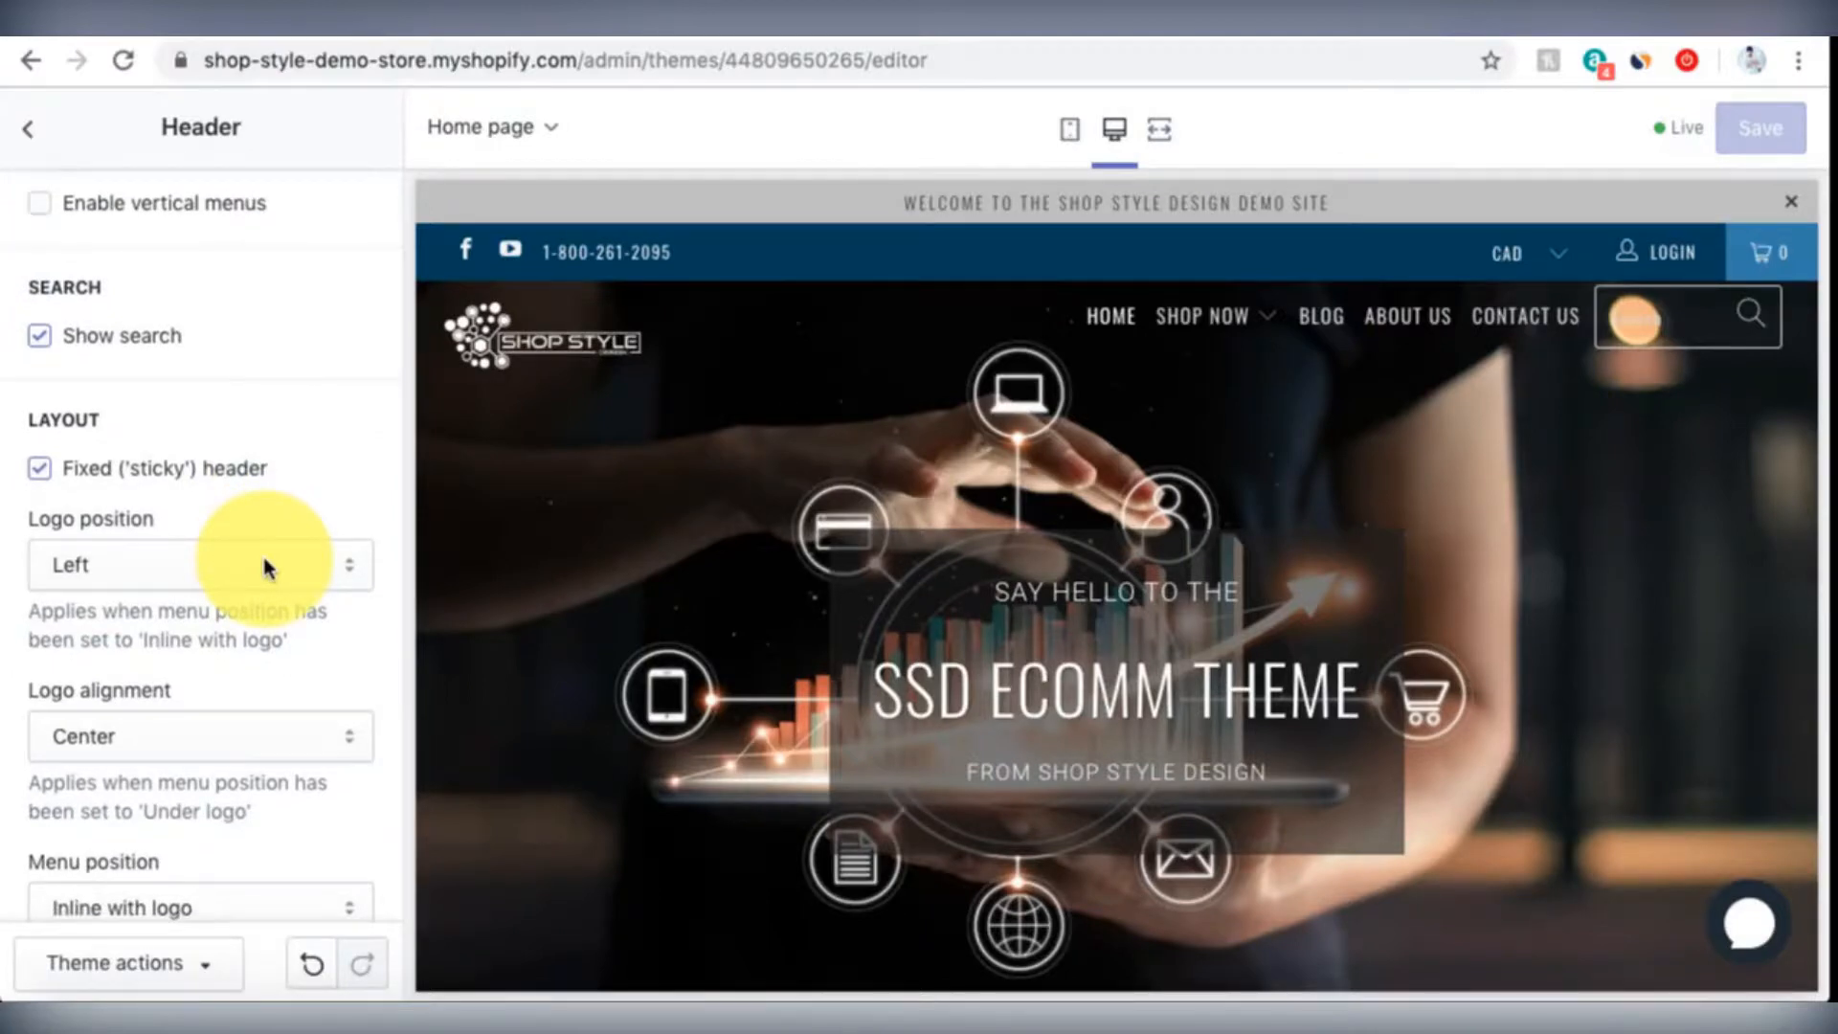
Step: Try vertical menus for the header, check the Shop Now drop-down in the preview, and disable the option again
scroll(263, 565, up, 2)
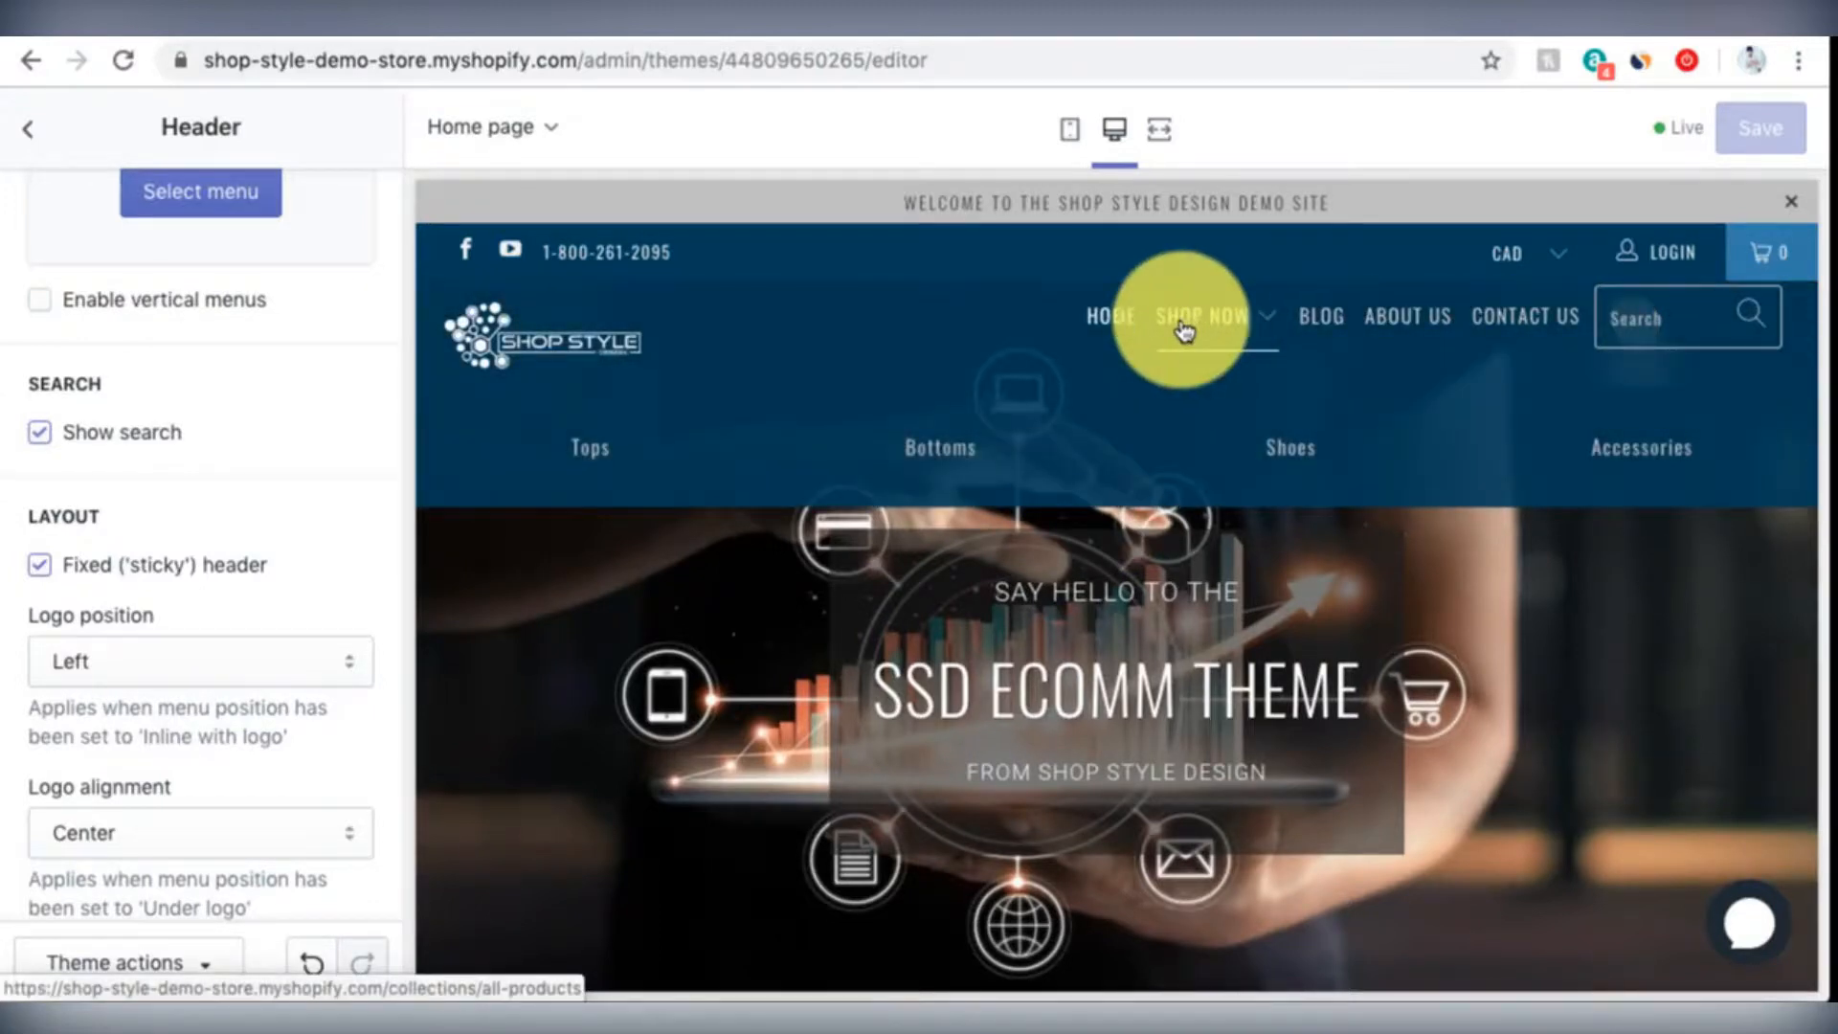
click(42, 301)
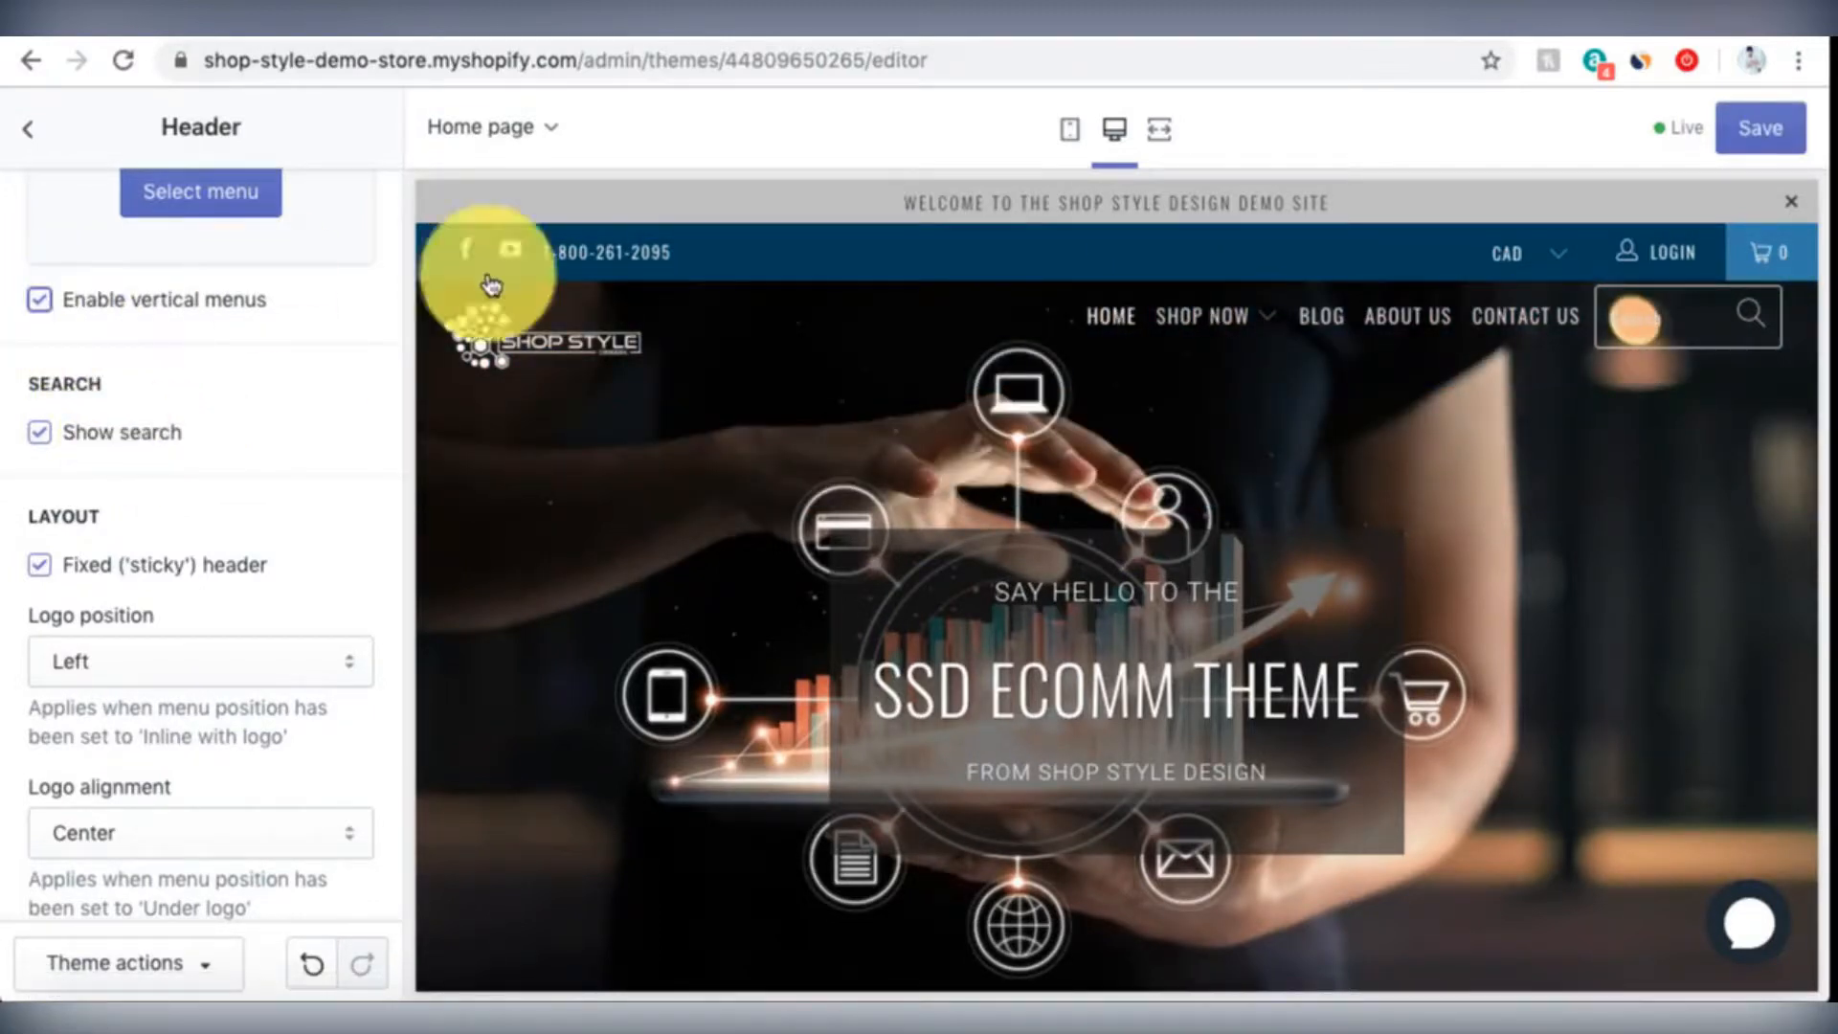
mouse_move(1224, 329)
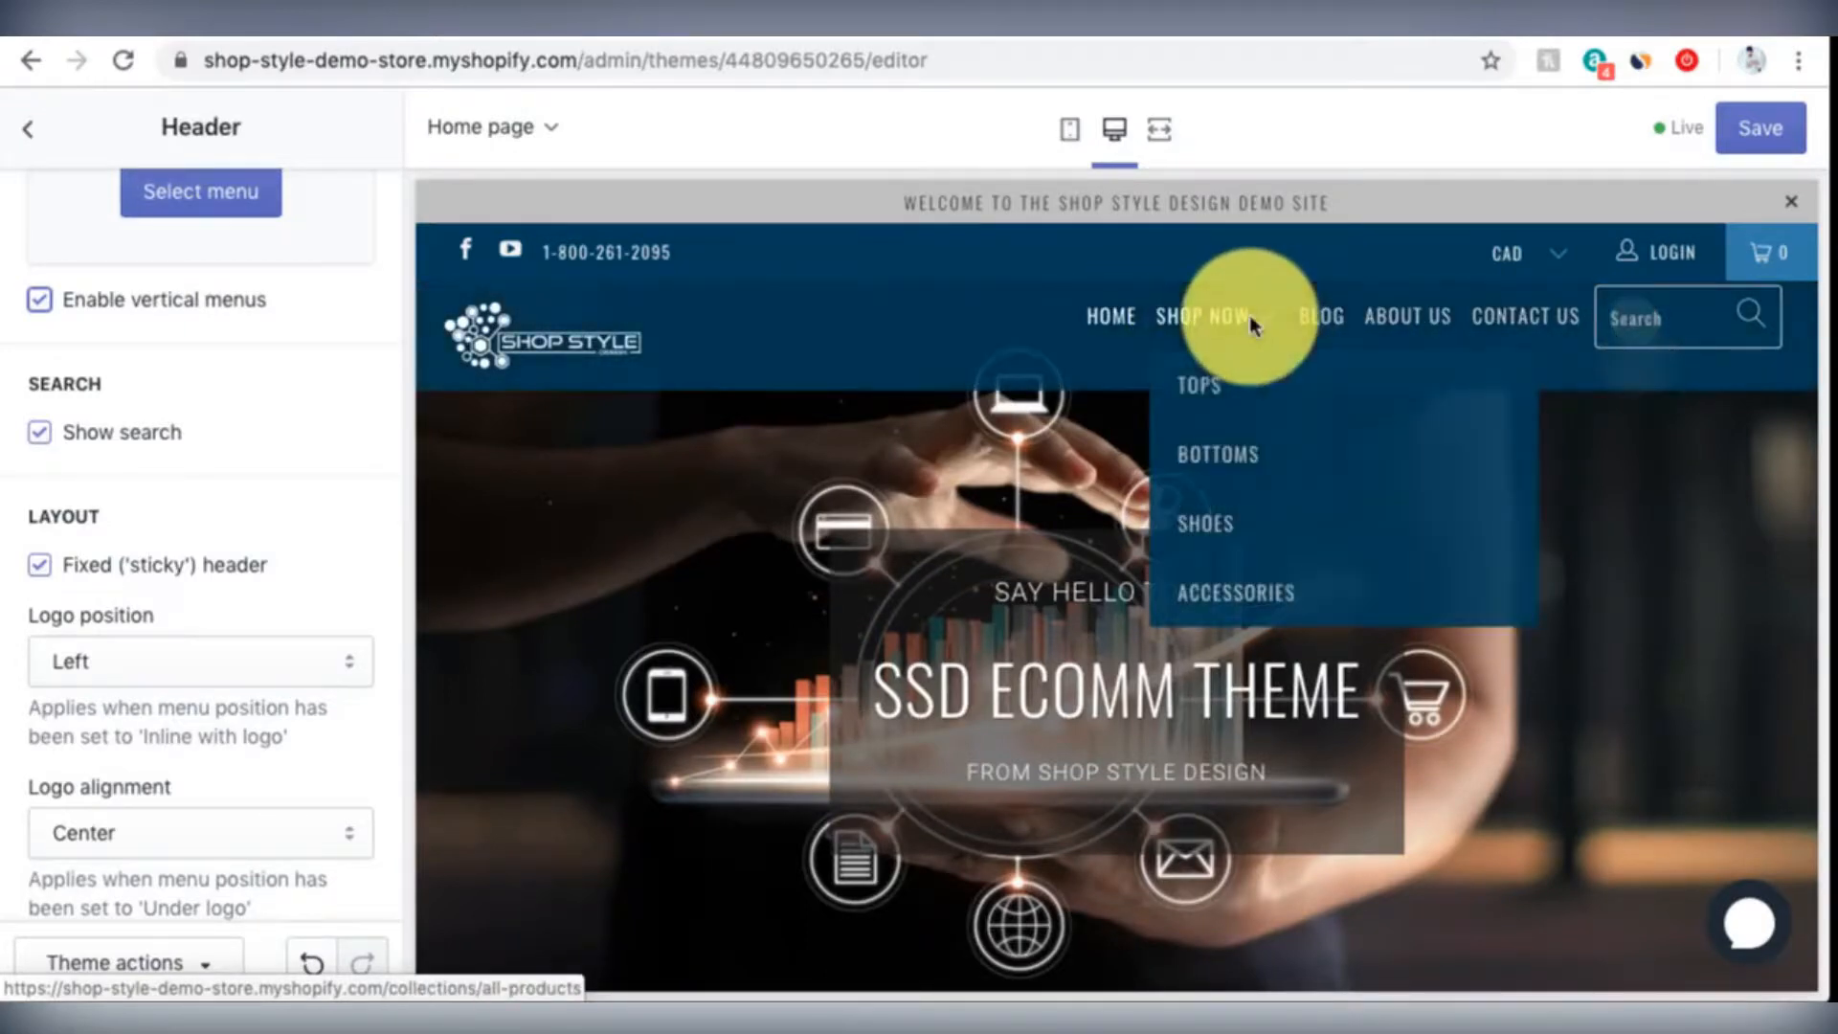
click(38, 316)
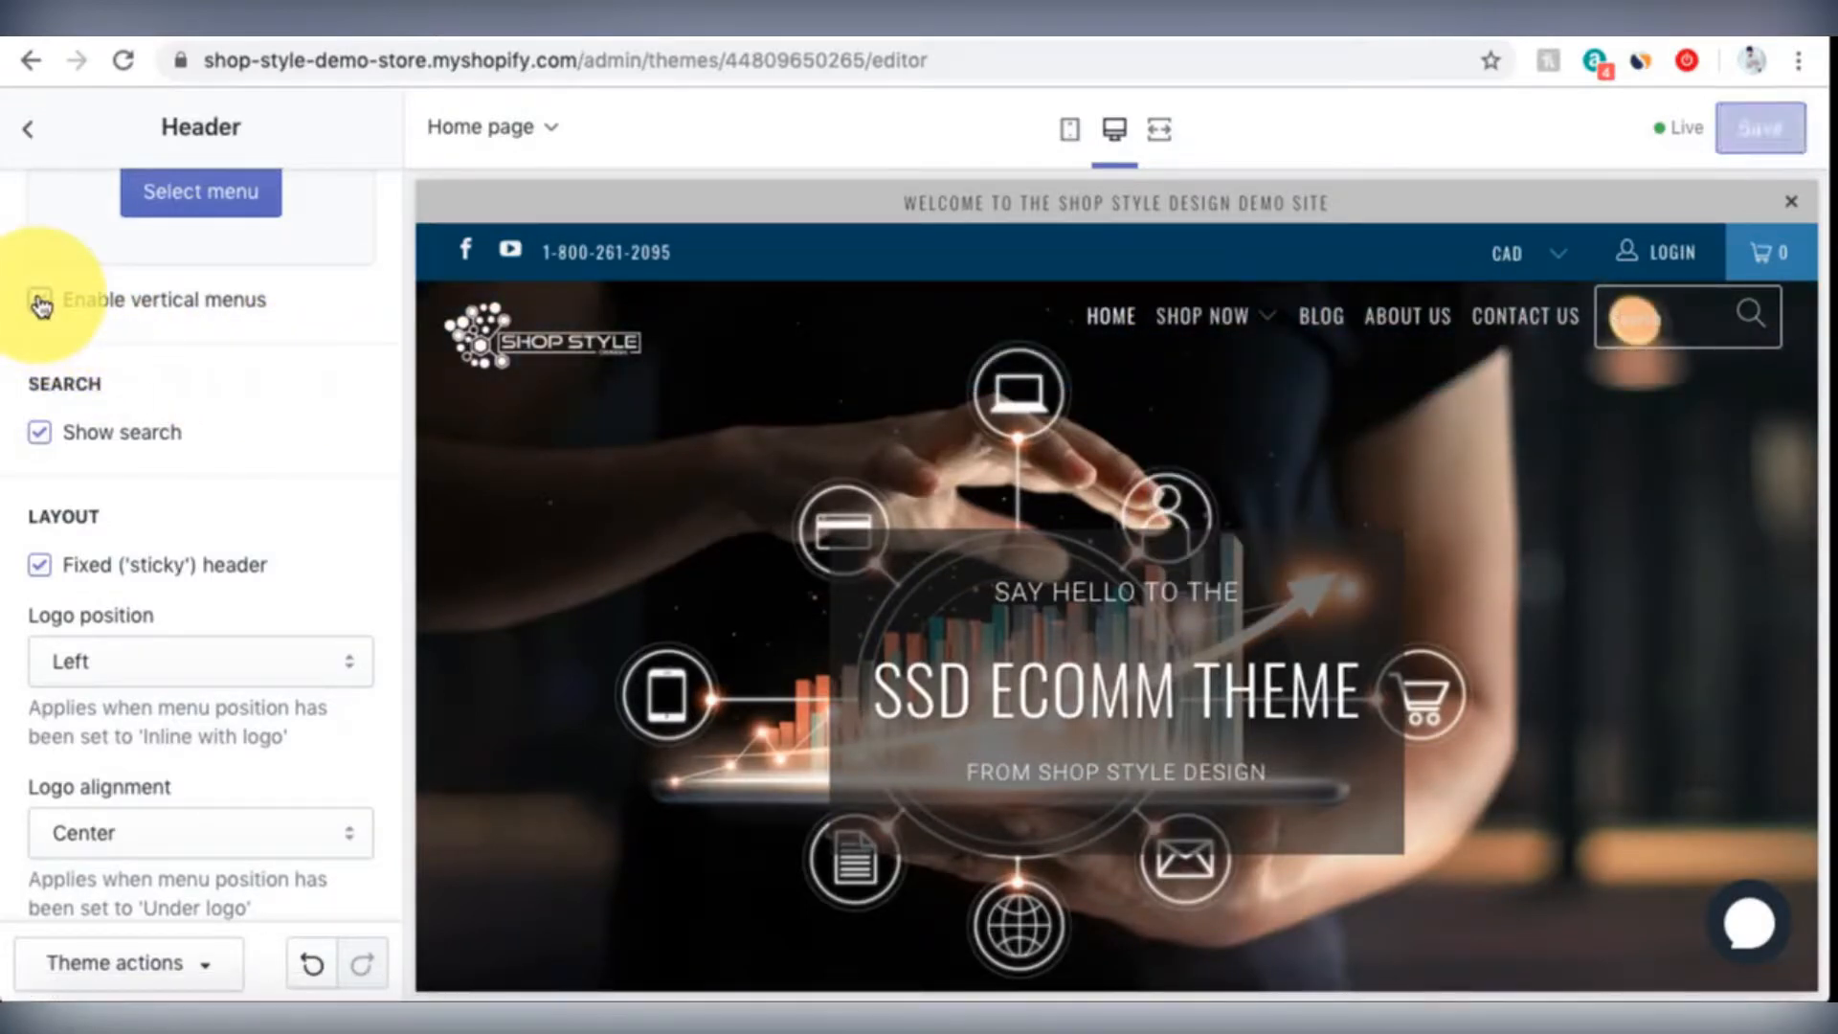
Step: Examine the Header's layout settings for logo position, logo and menu alignment, menu position and top padding
scroll(291, 347, down, 3)
scroll(298, 364, down, 1)
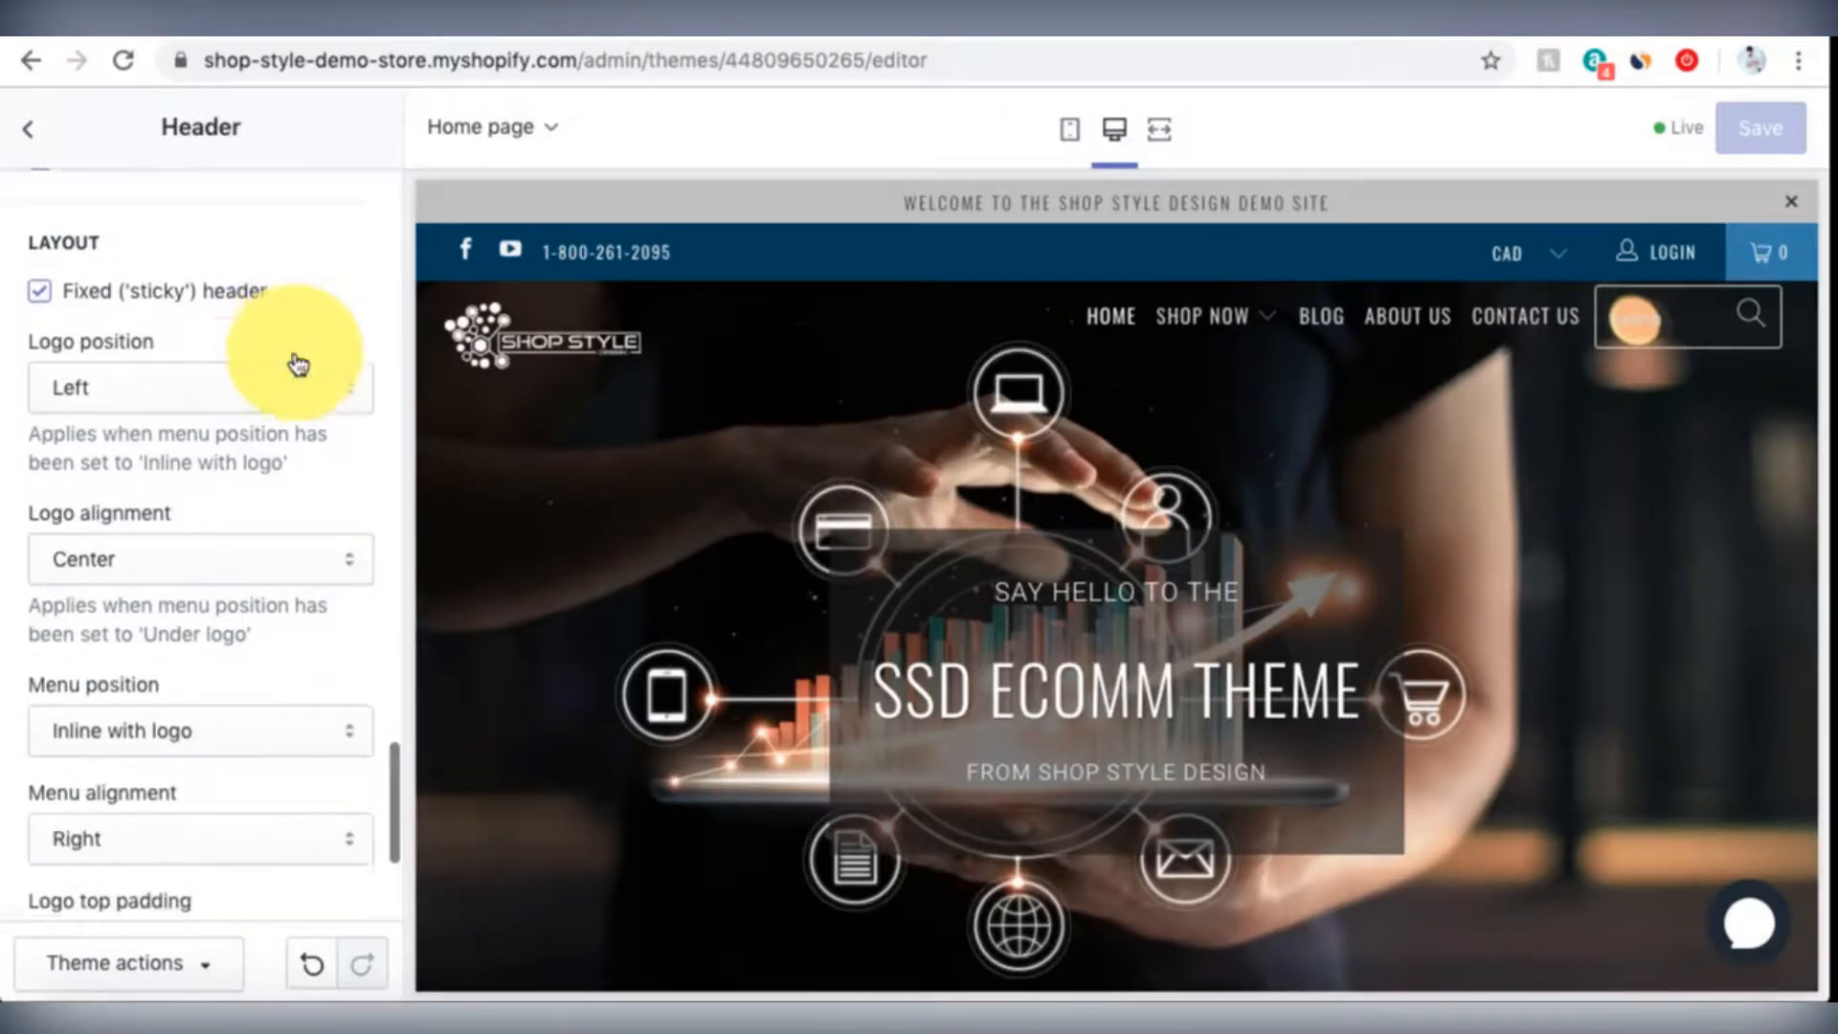
scroll(298, 364, down, 1)
scroll(298, 364, down, 1)
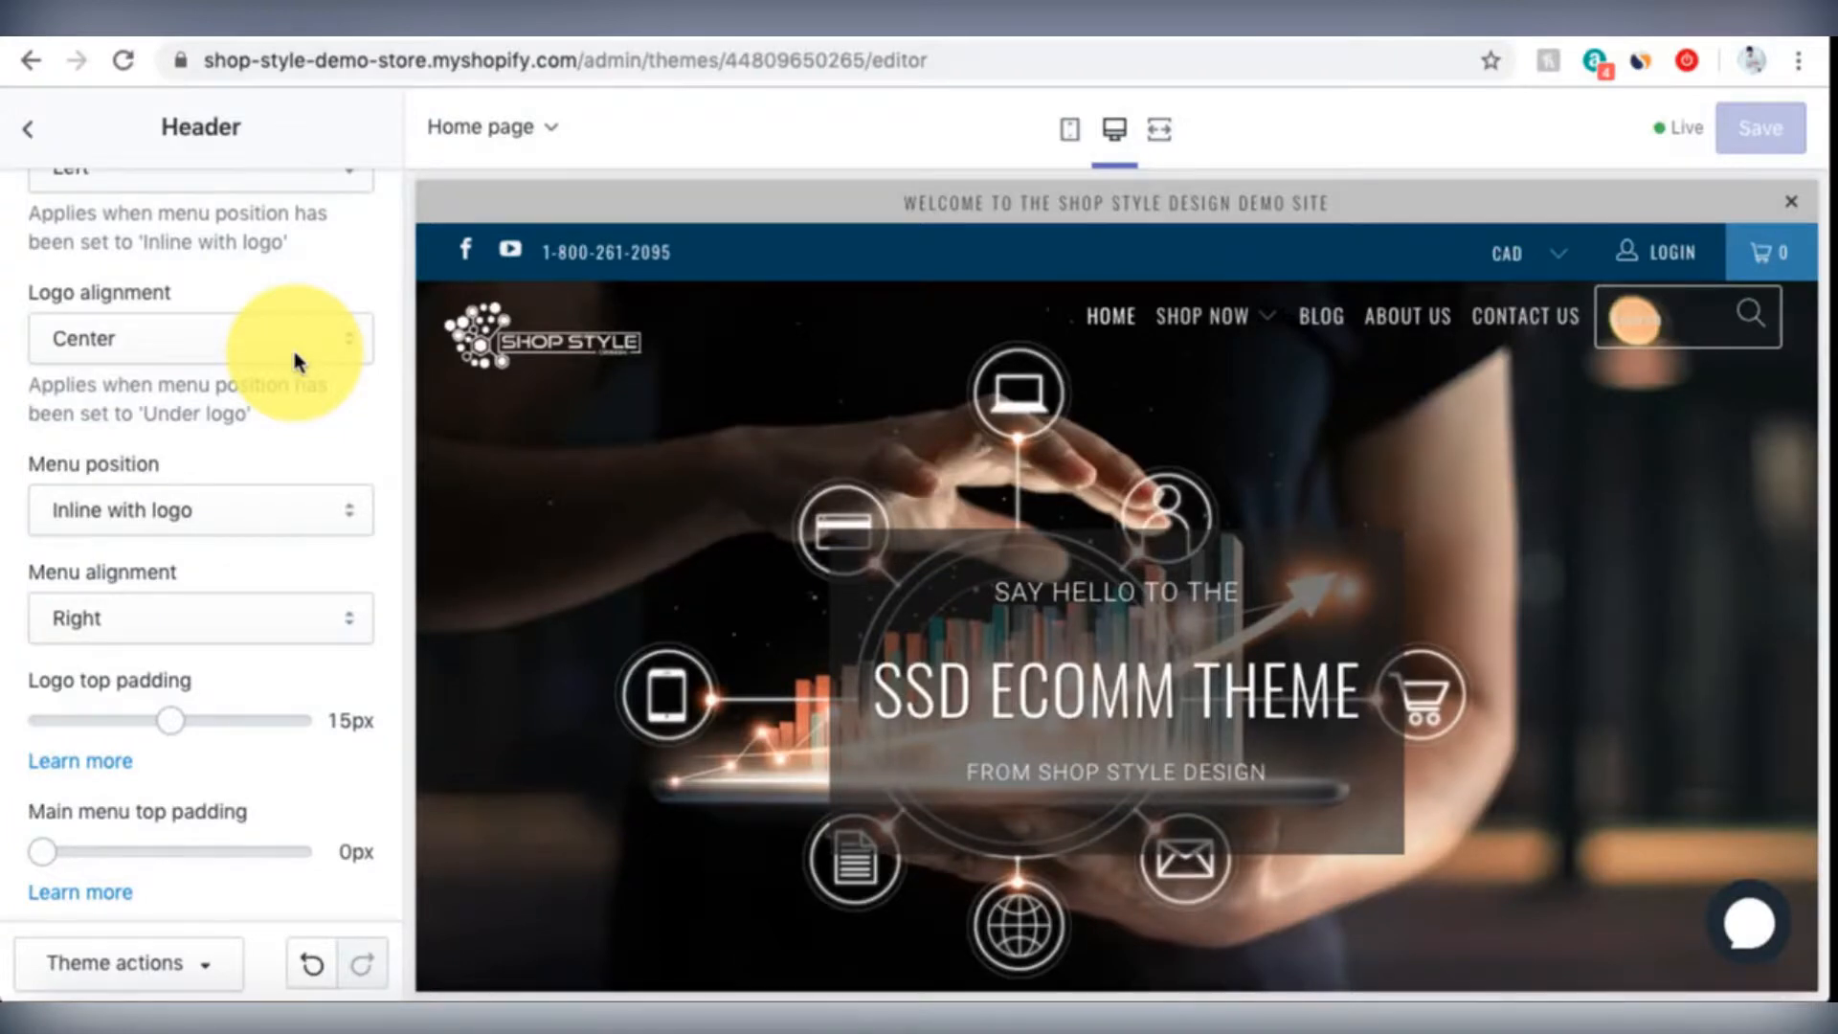
scroll(293, 358, down, 1)
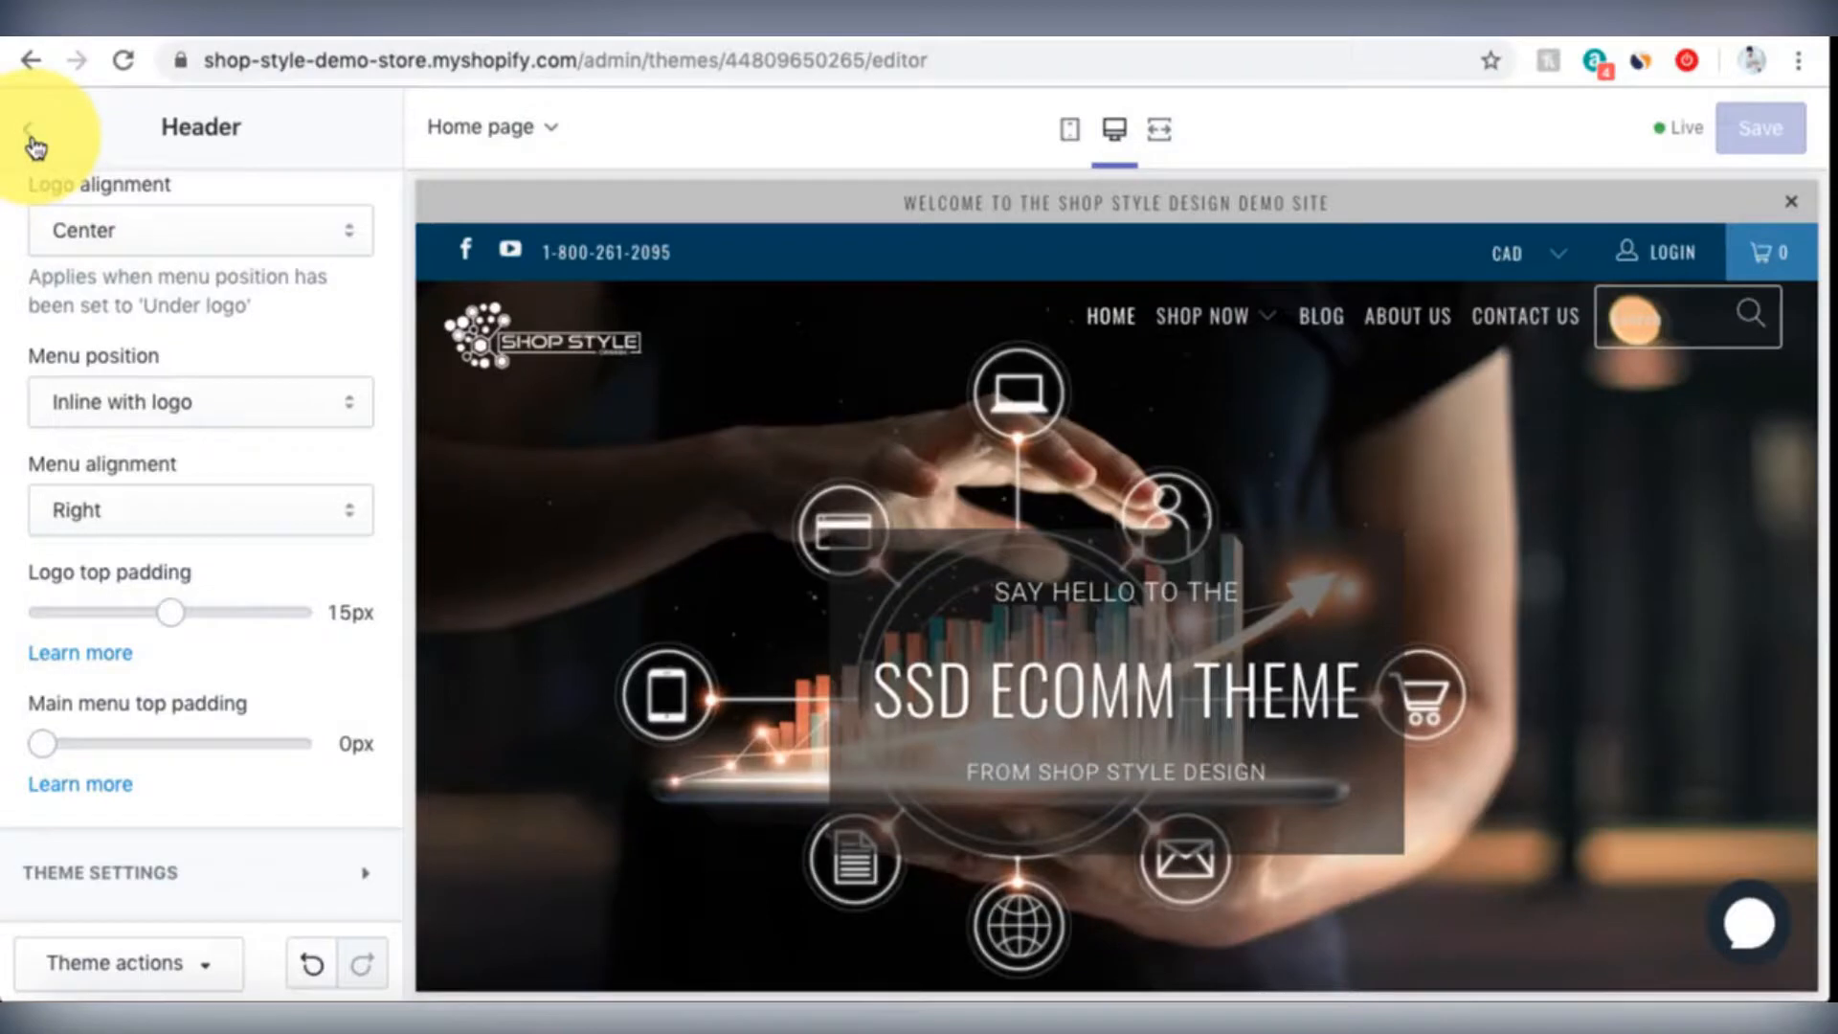
Step: Leave the Header settings, and look at the settings of the SSD eComm Theme section below it
click(29, 134)
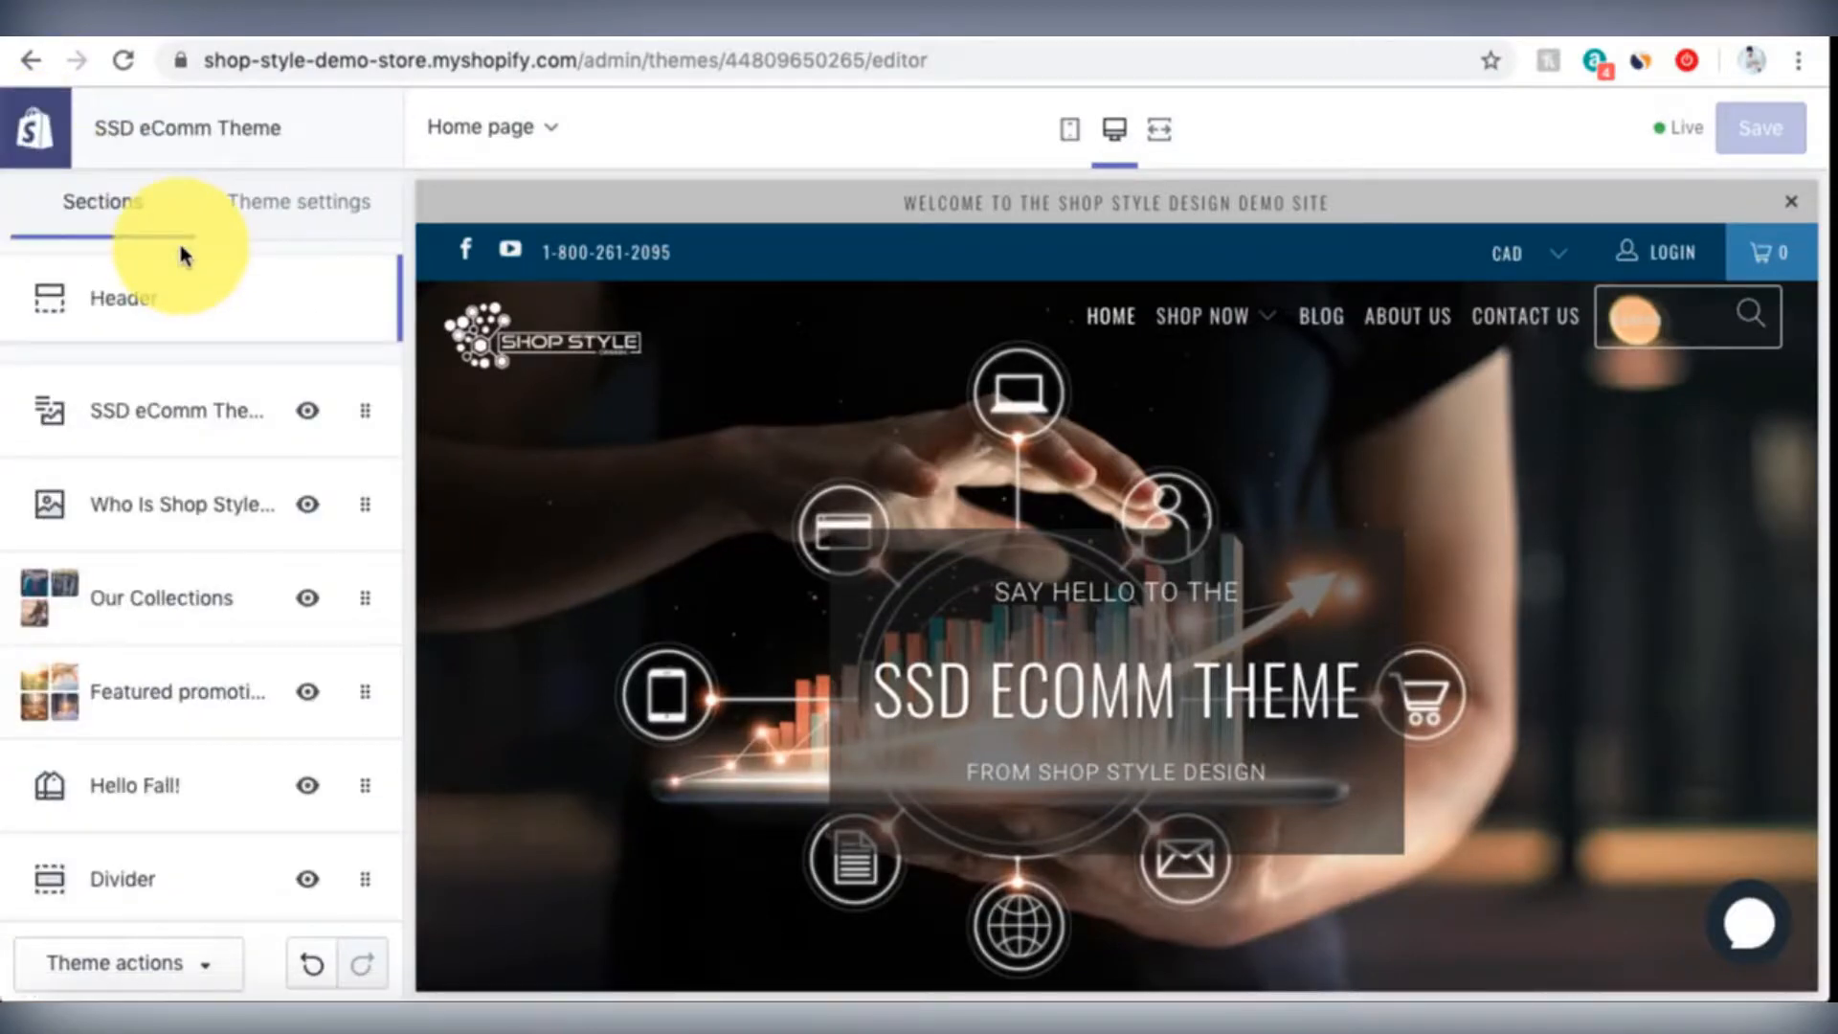
scroll(184, 255, down, 1)
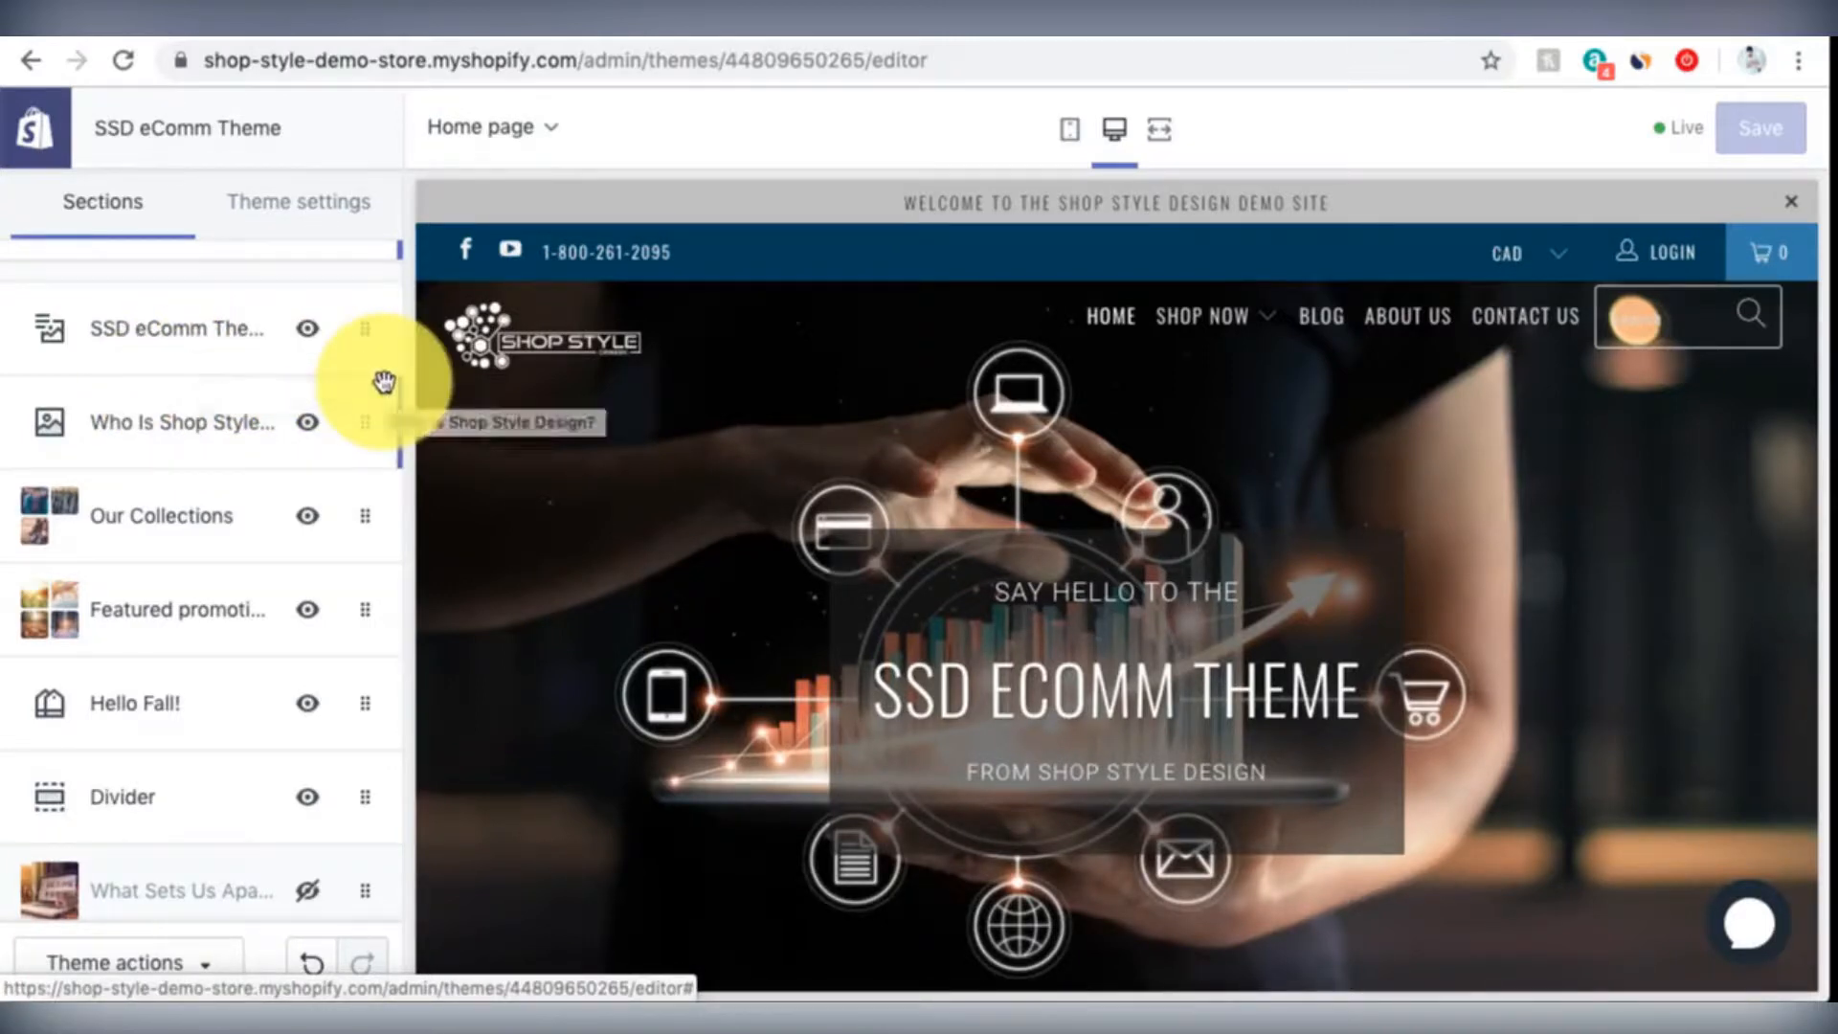
click(204, 356)
click(28, 128)
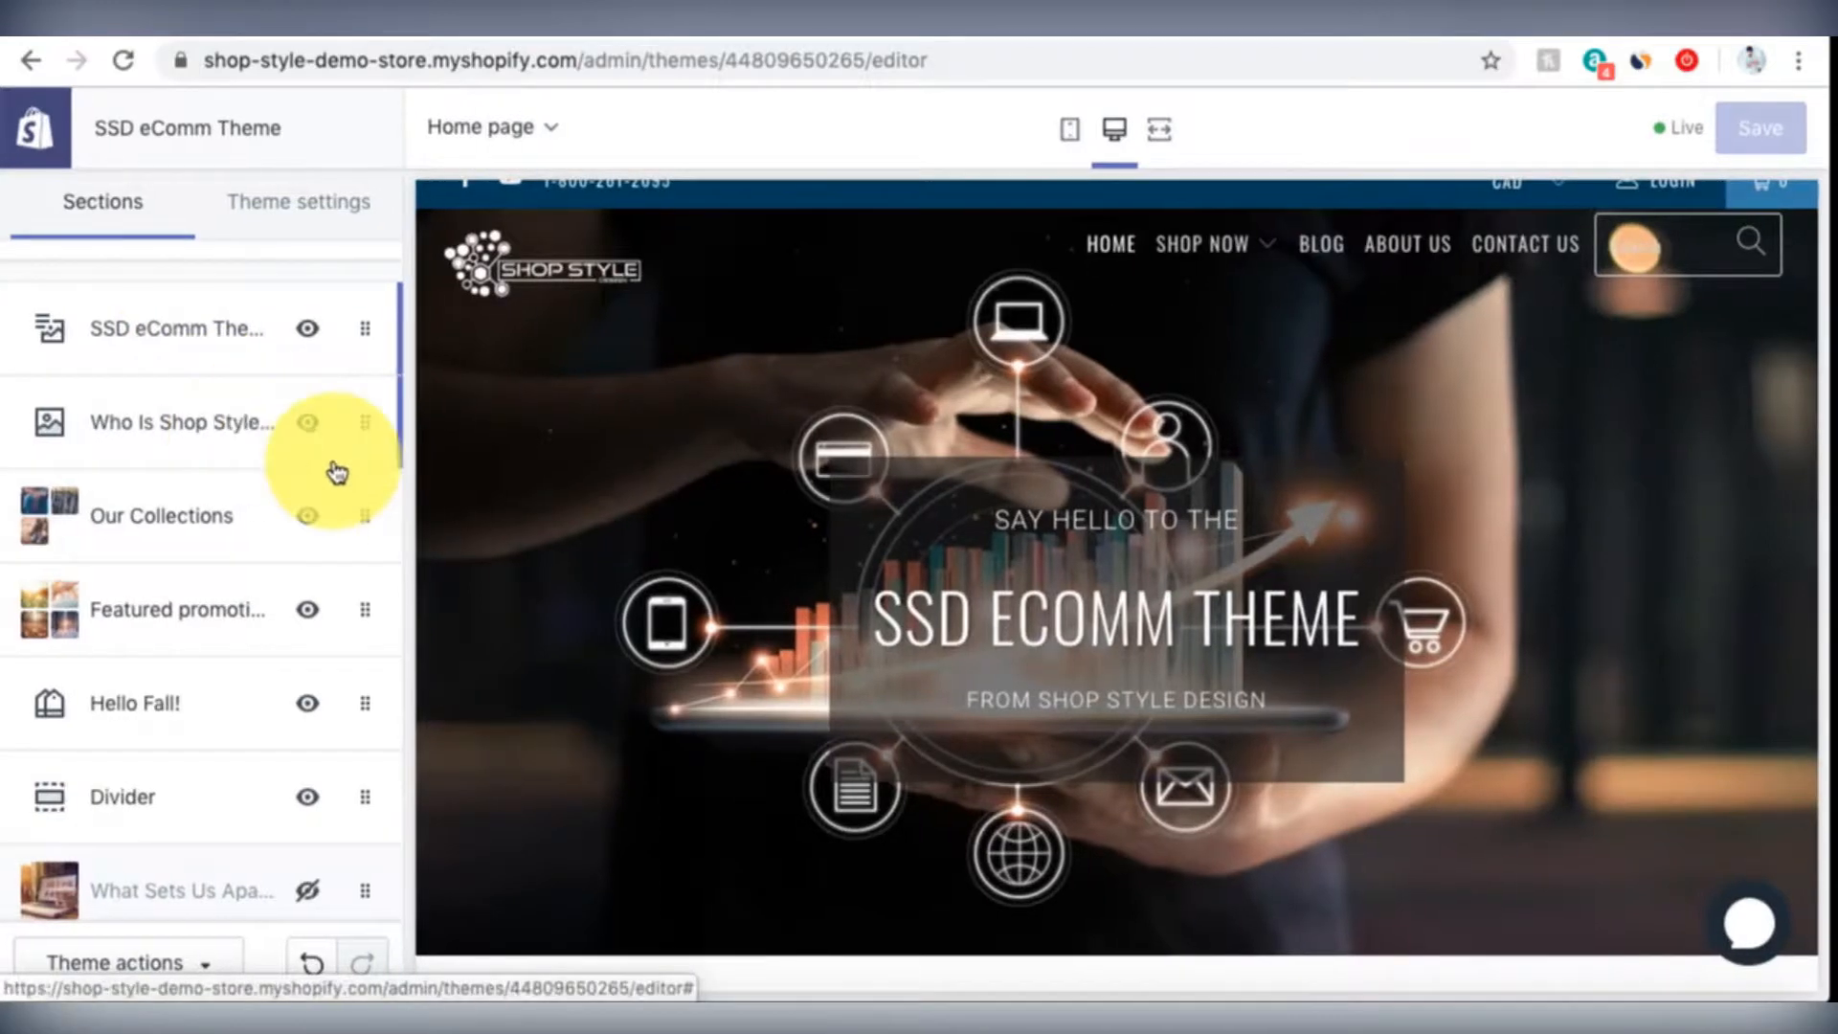
Step: Examine the home page preview from the hero banner to Hello Fall!, and review the section list down to the Footer
scroll(511, 477, down, 7)
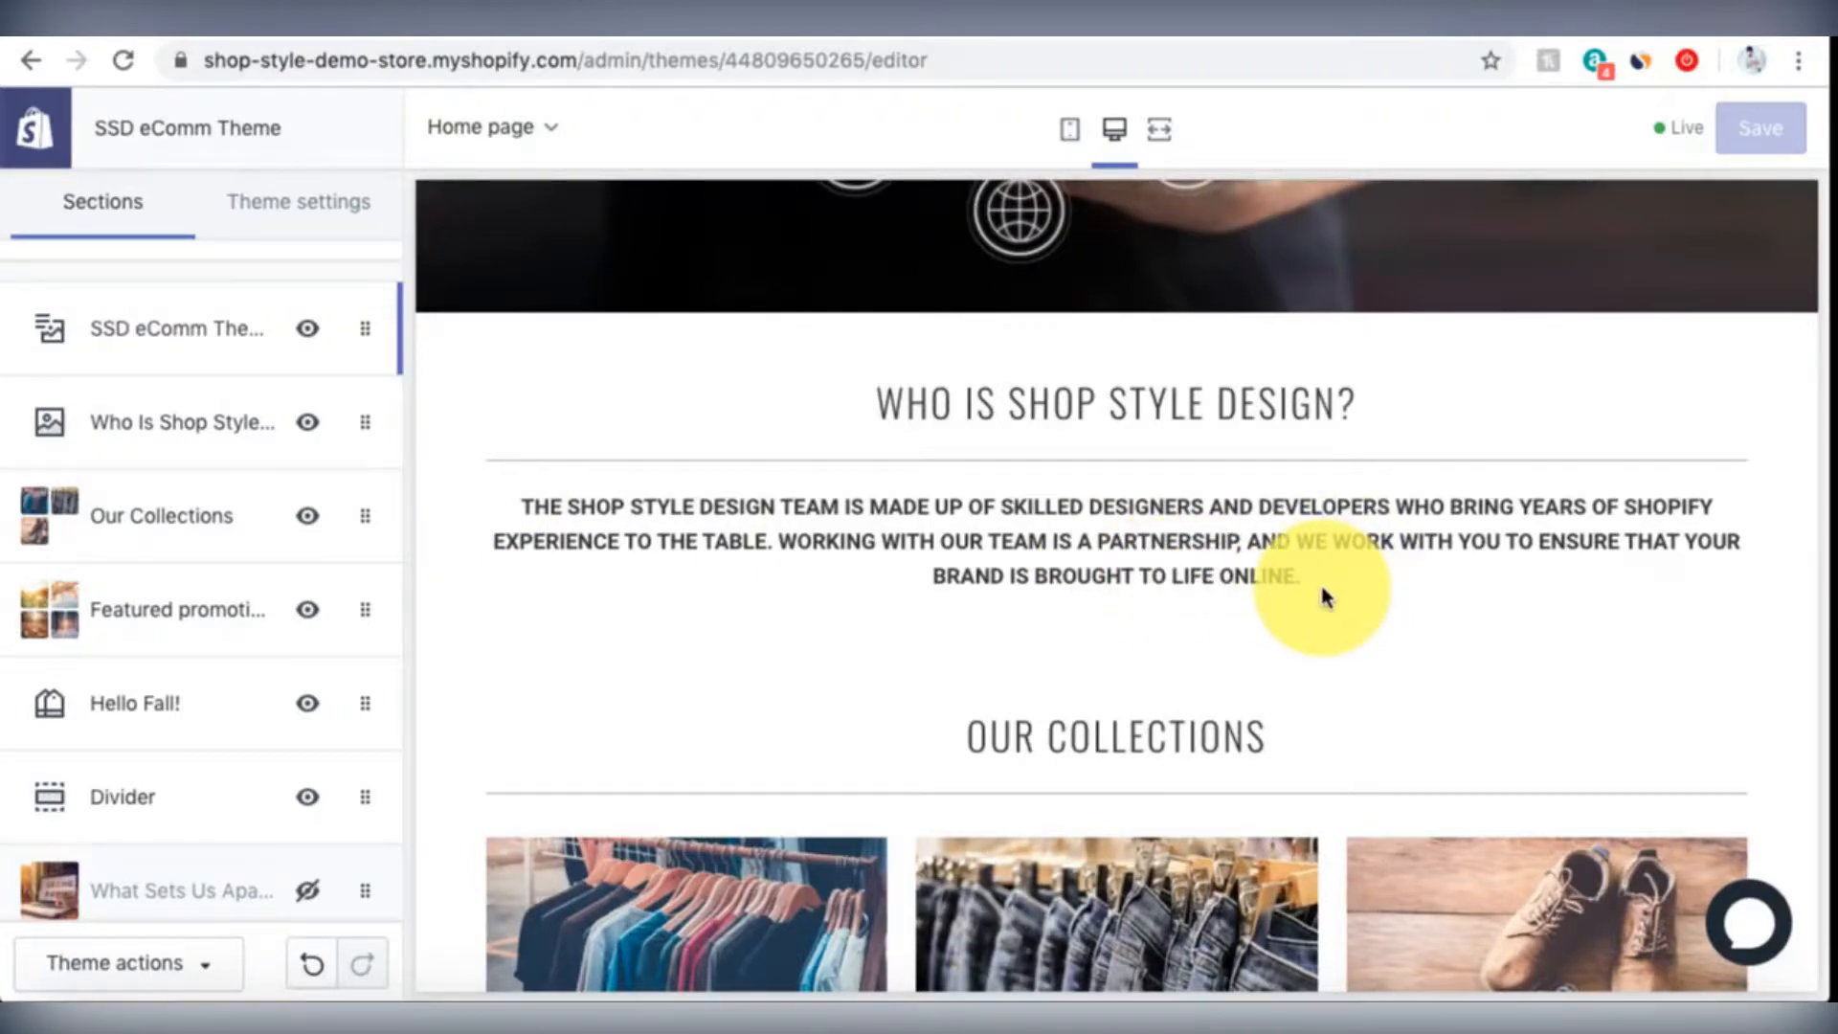
scroll(1322, 590, down, 3)
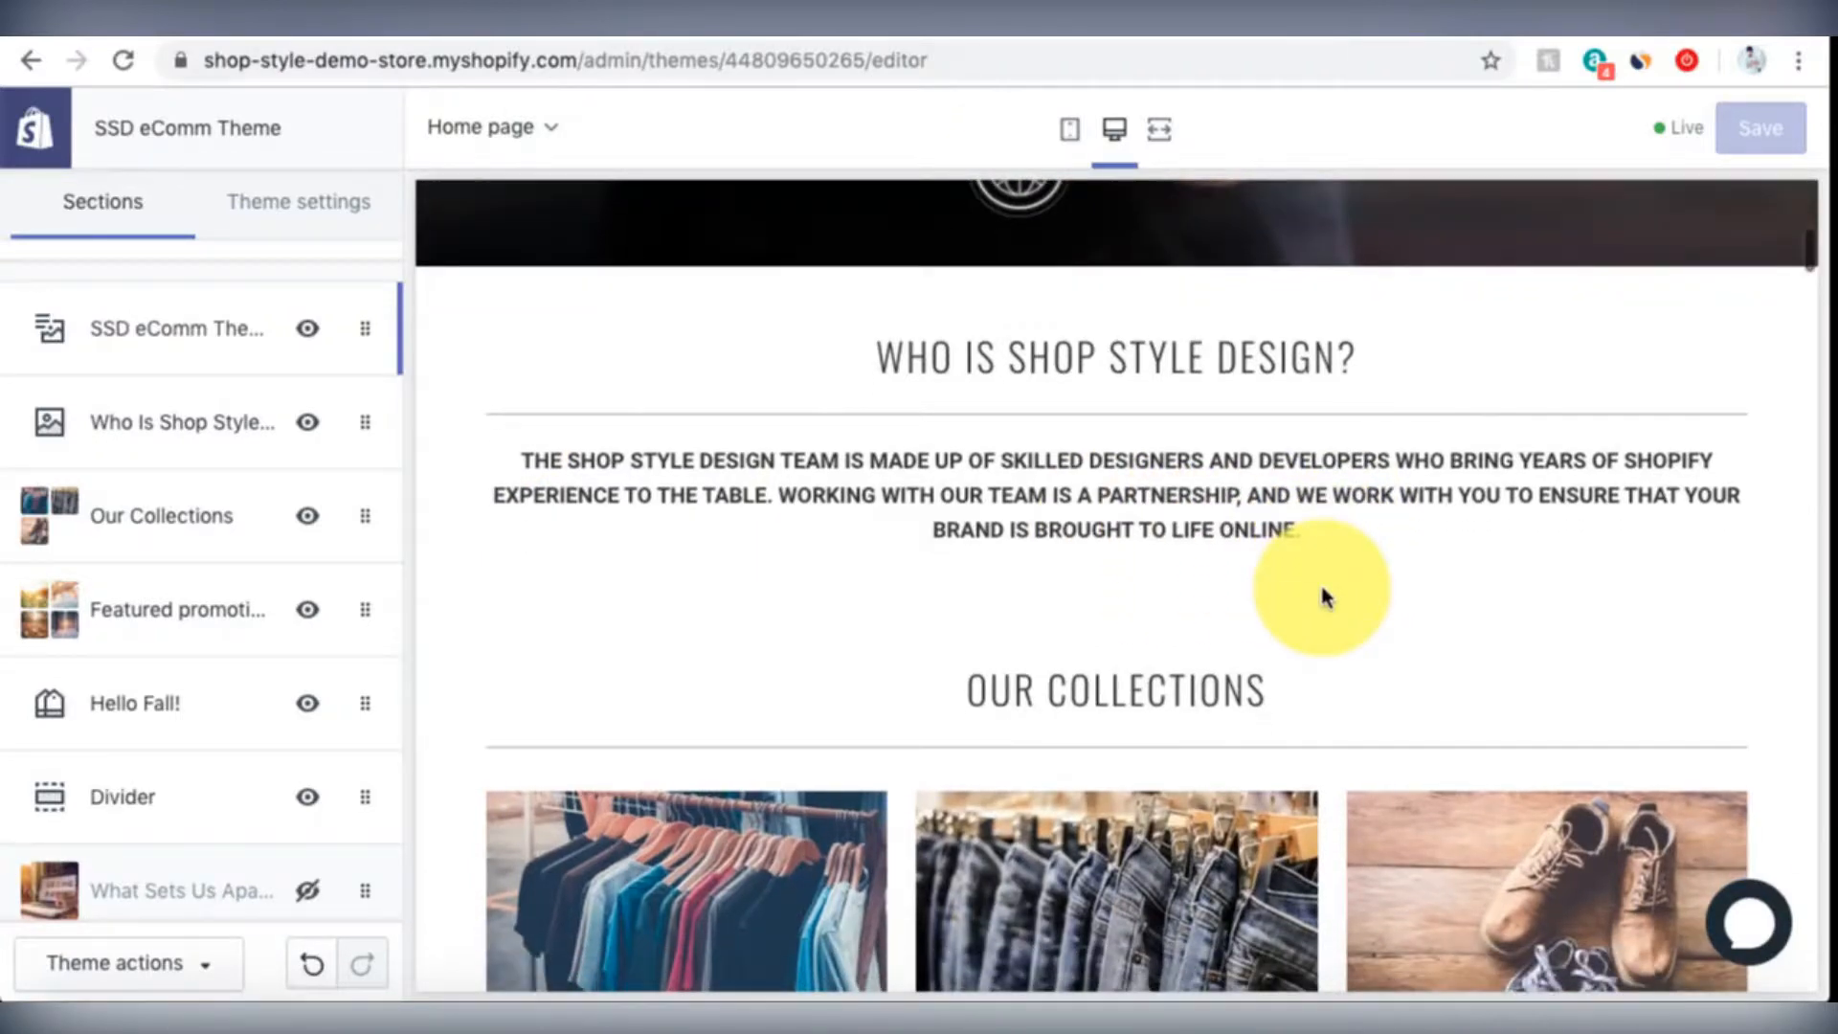
scroll(1322, 589, down, 5)
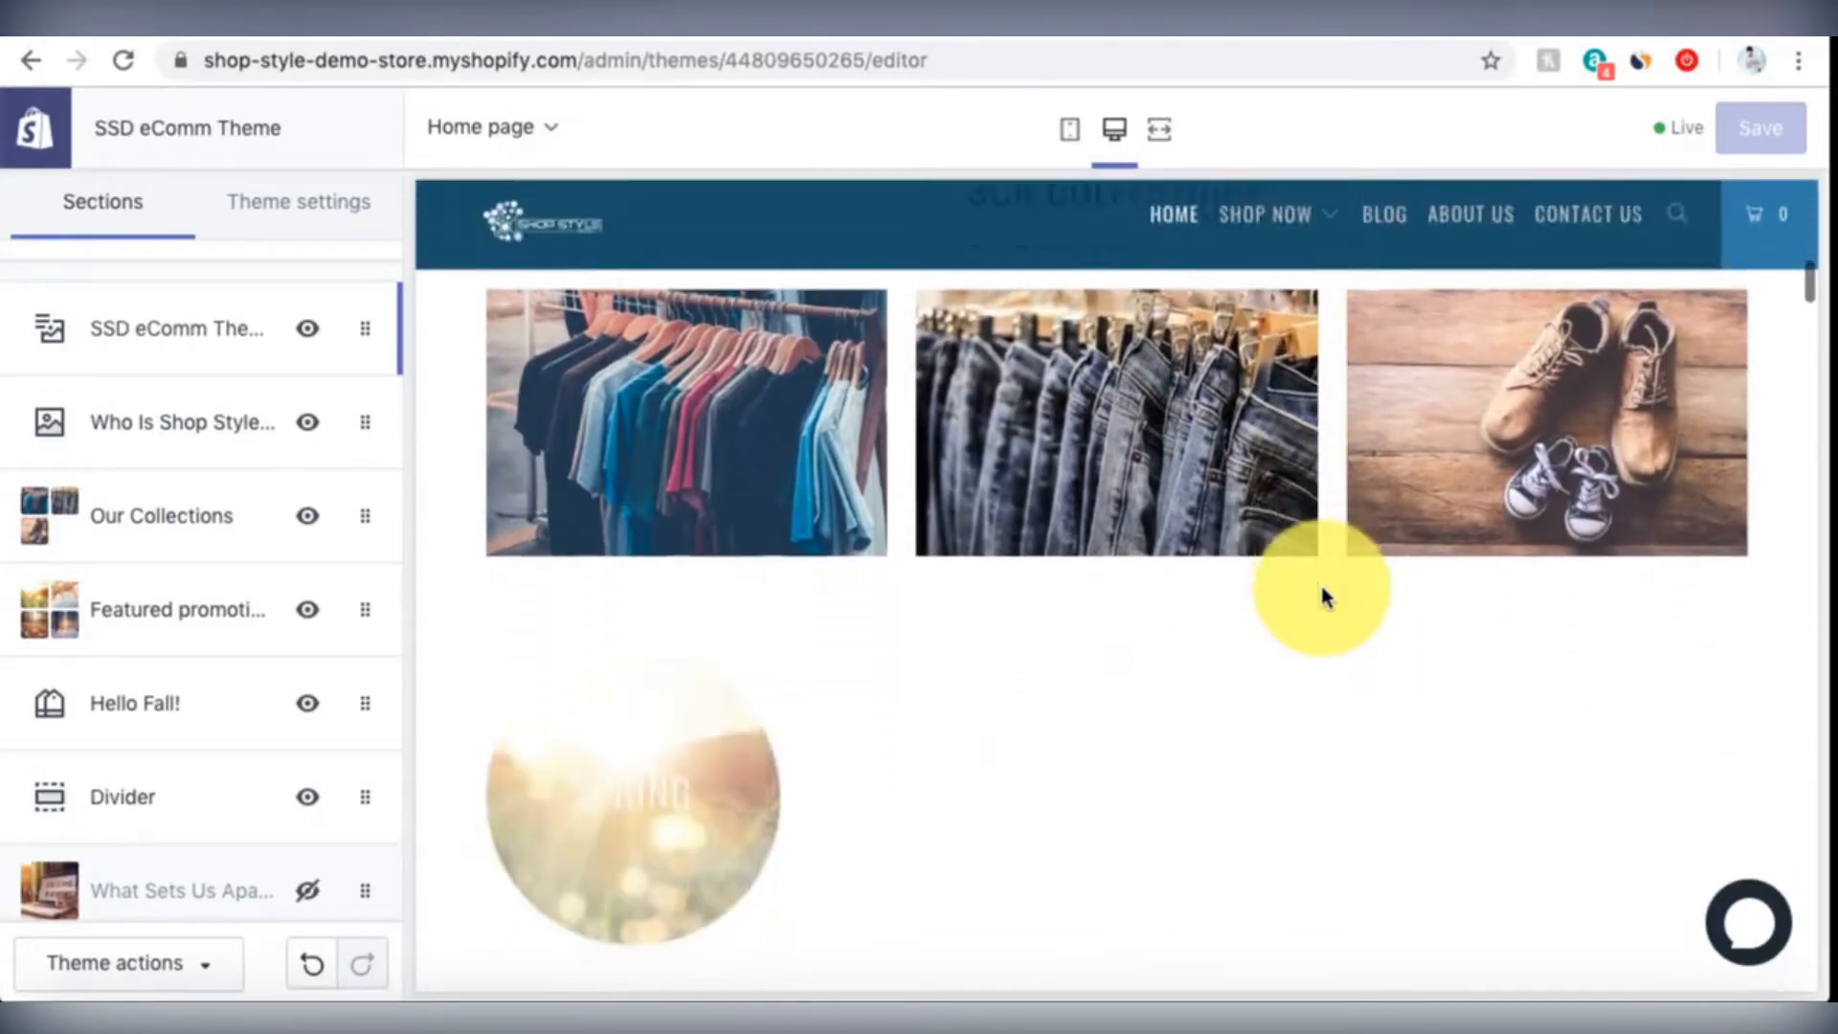
scroll(1325, 598, down, 6)
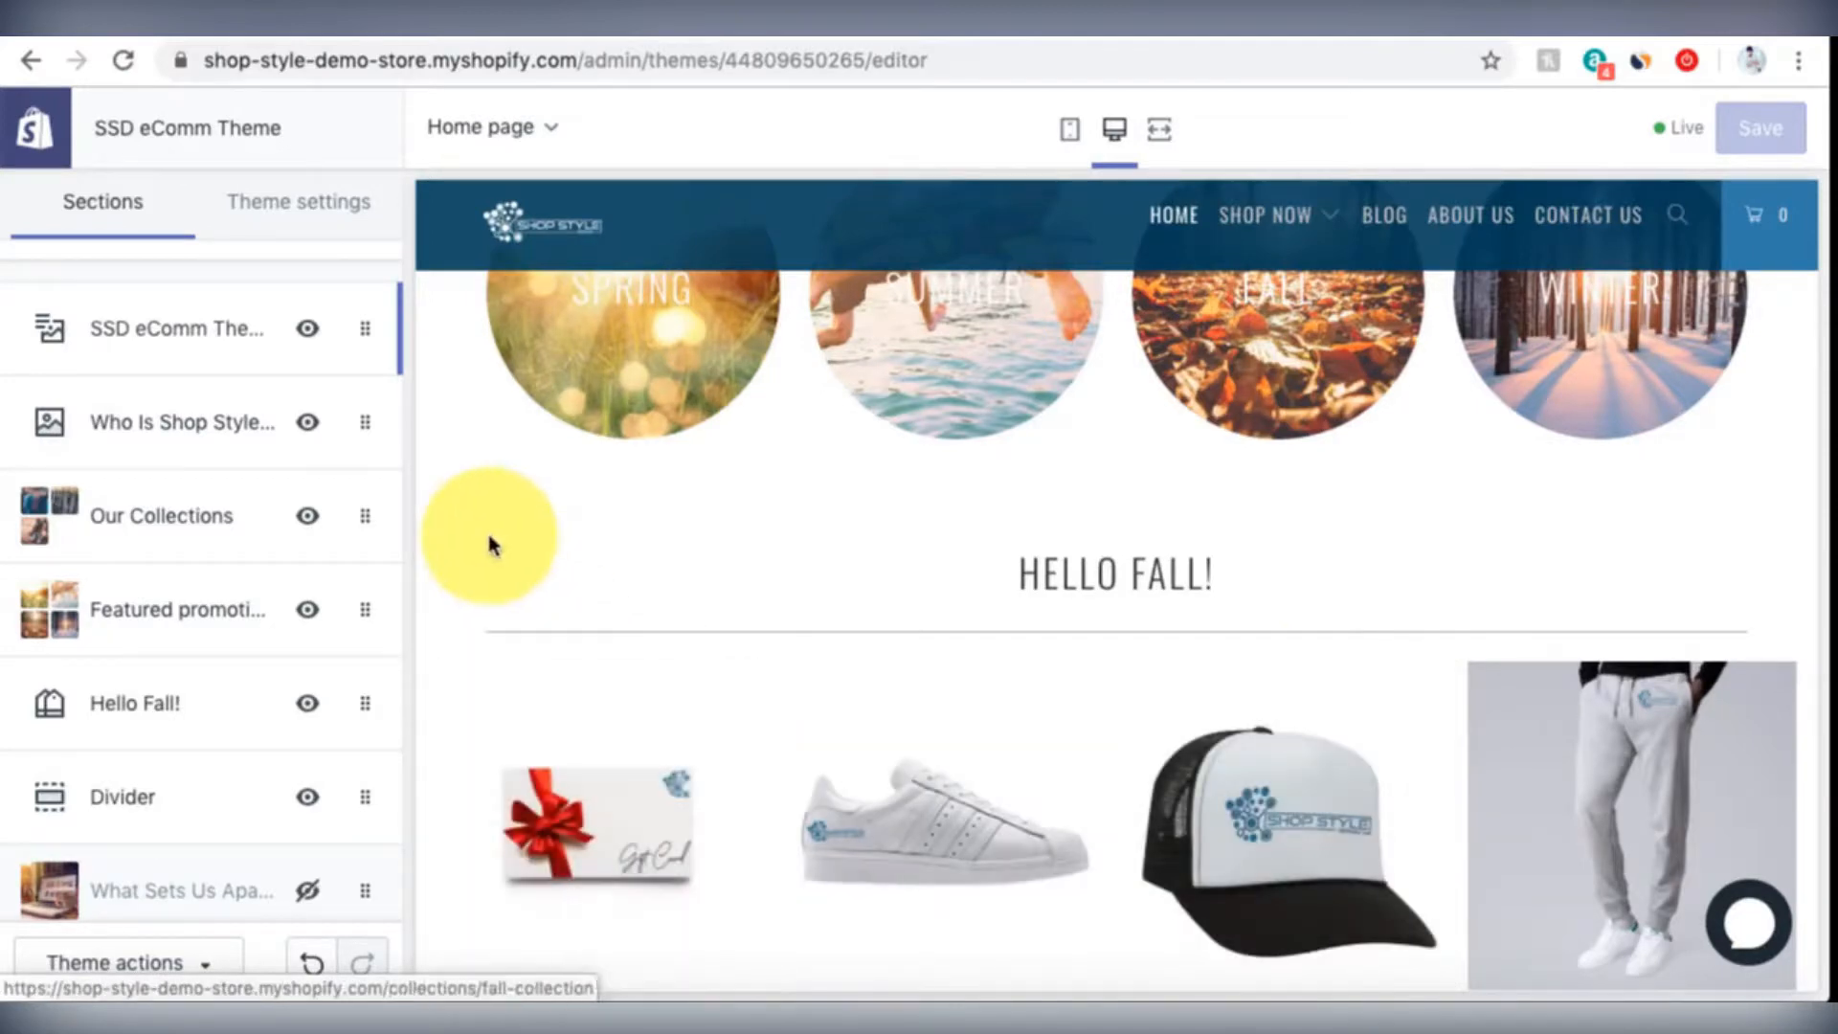
scroll(244, 518, down, 1)
scroll(244, 518, up, 1)
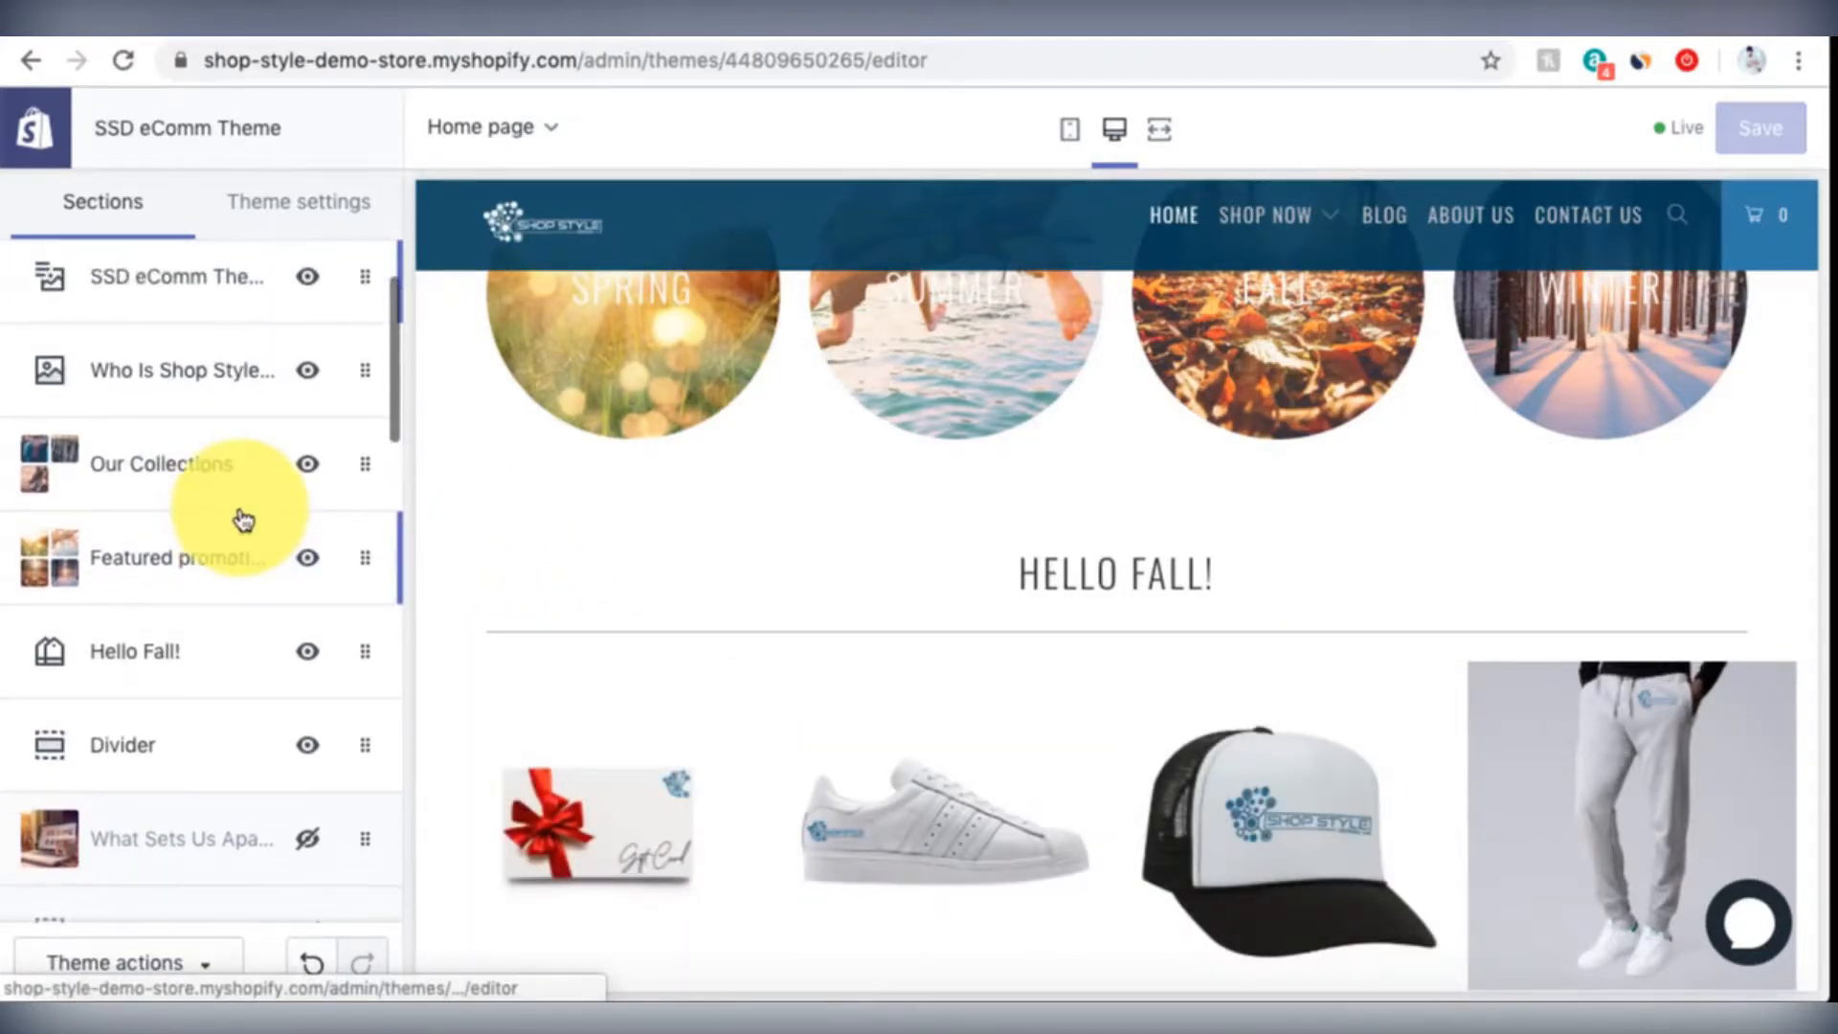
scroll(244, 518, down, 8)
scroll(244, 518, down, 13)
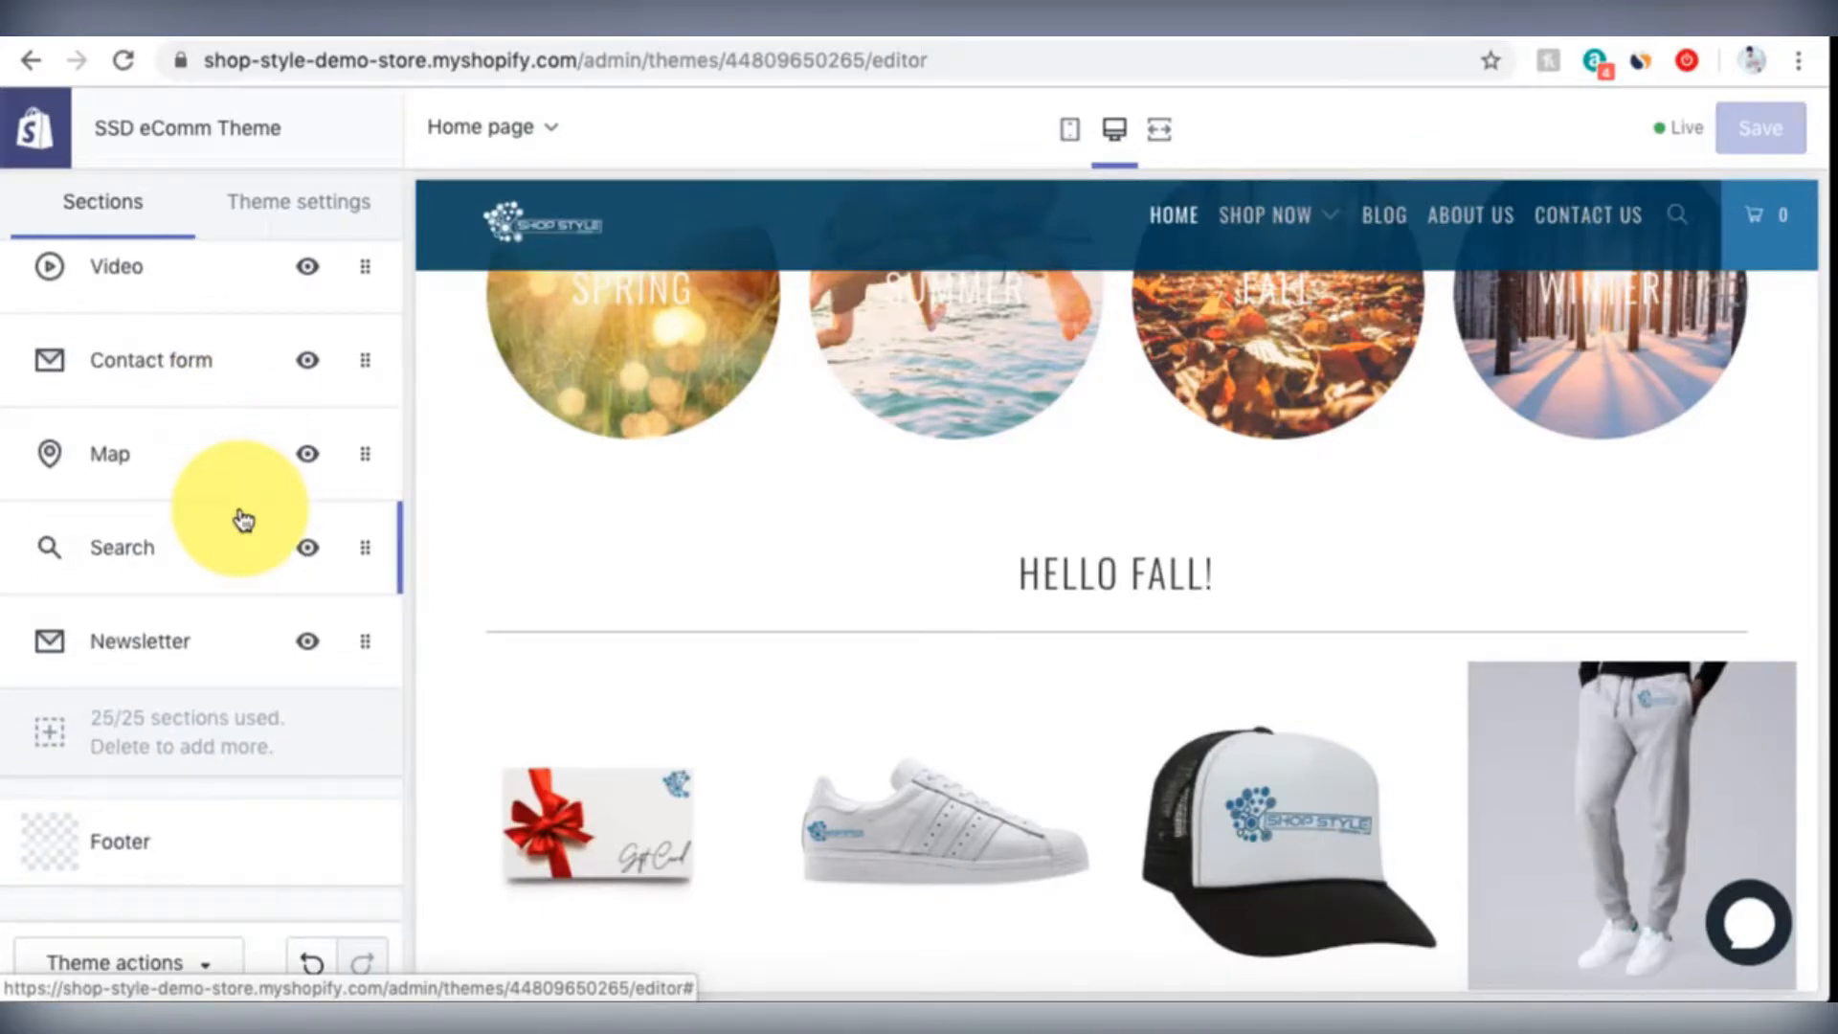
scroll(245, 518, up, 1)
scroll(244, 520, up, 2)
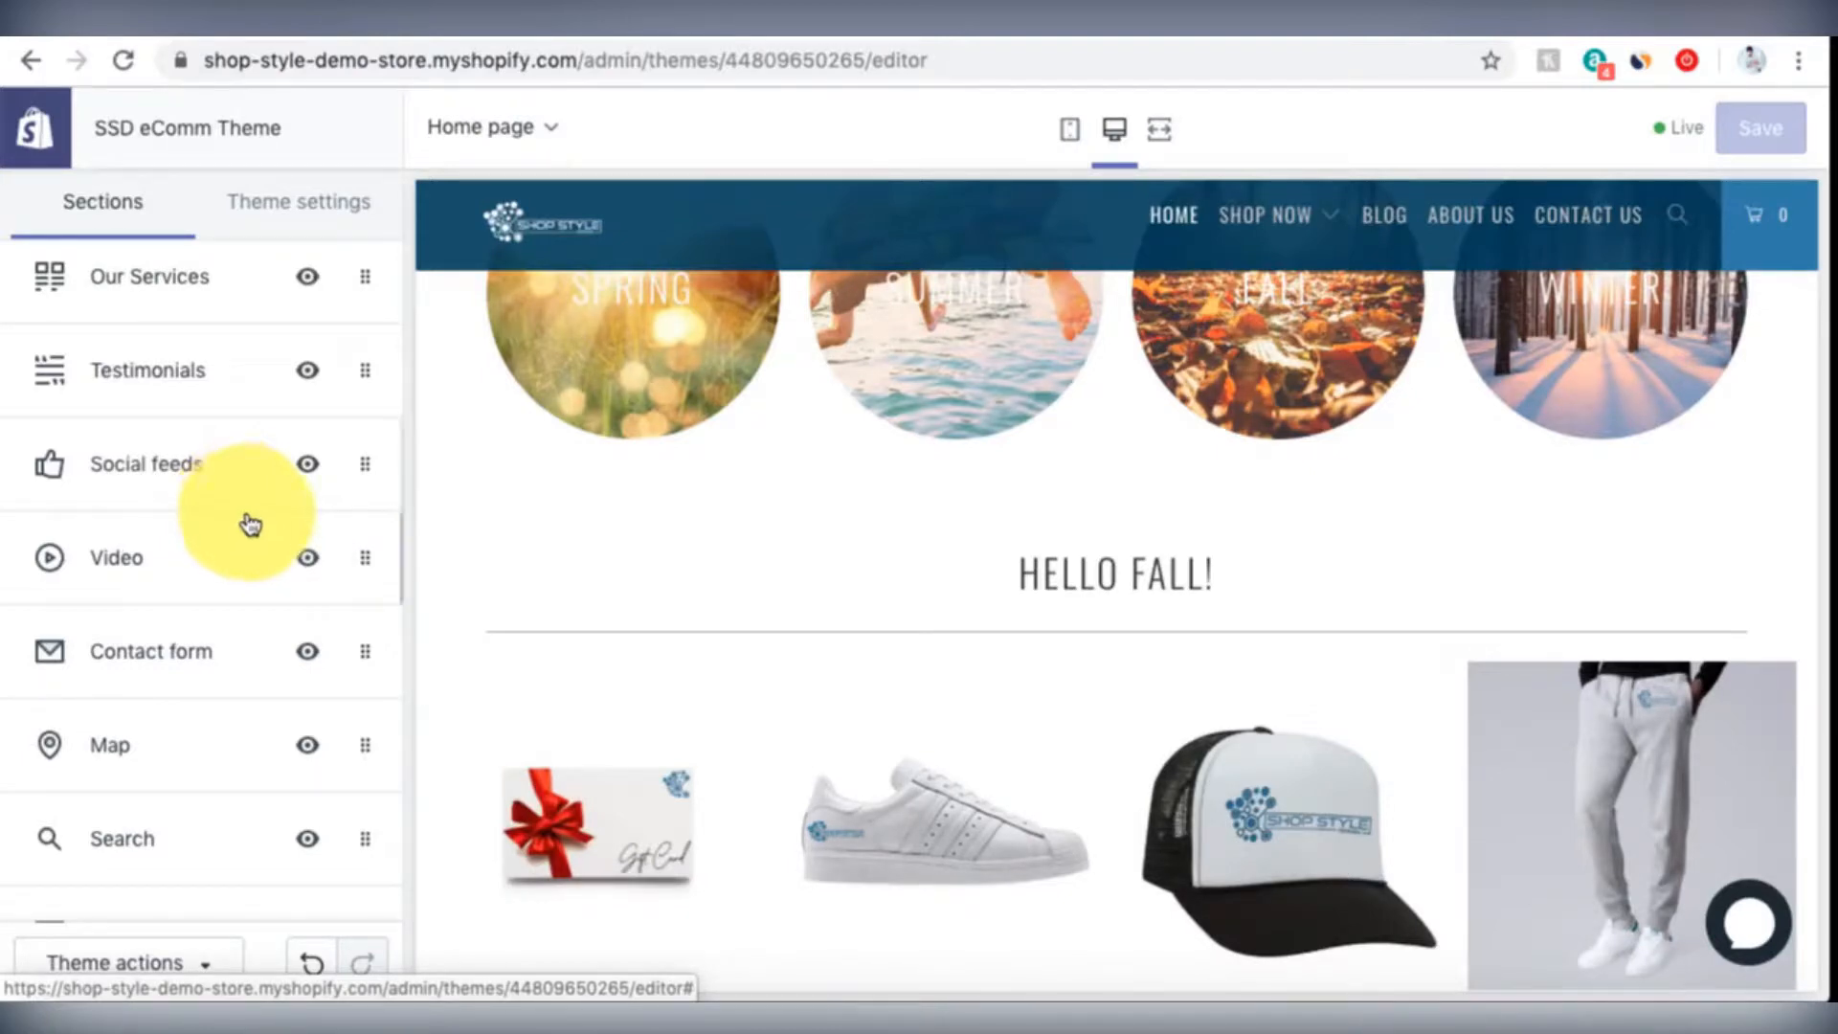
scroll(245, 521, down, 3)
scroll(251, 522, down, 1)
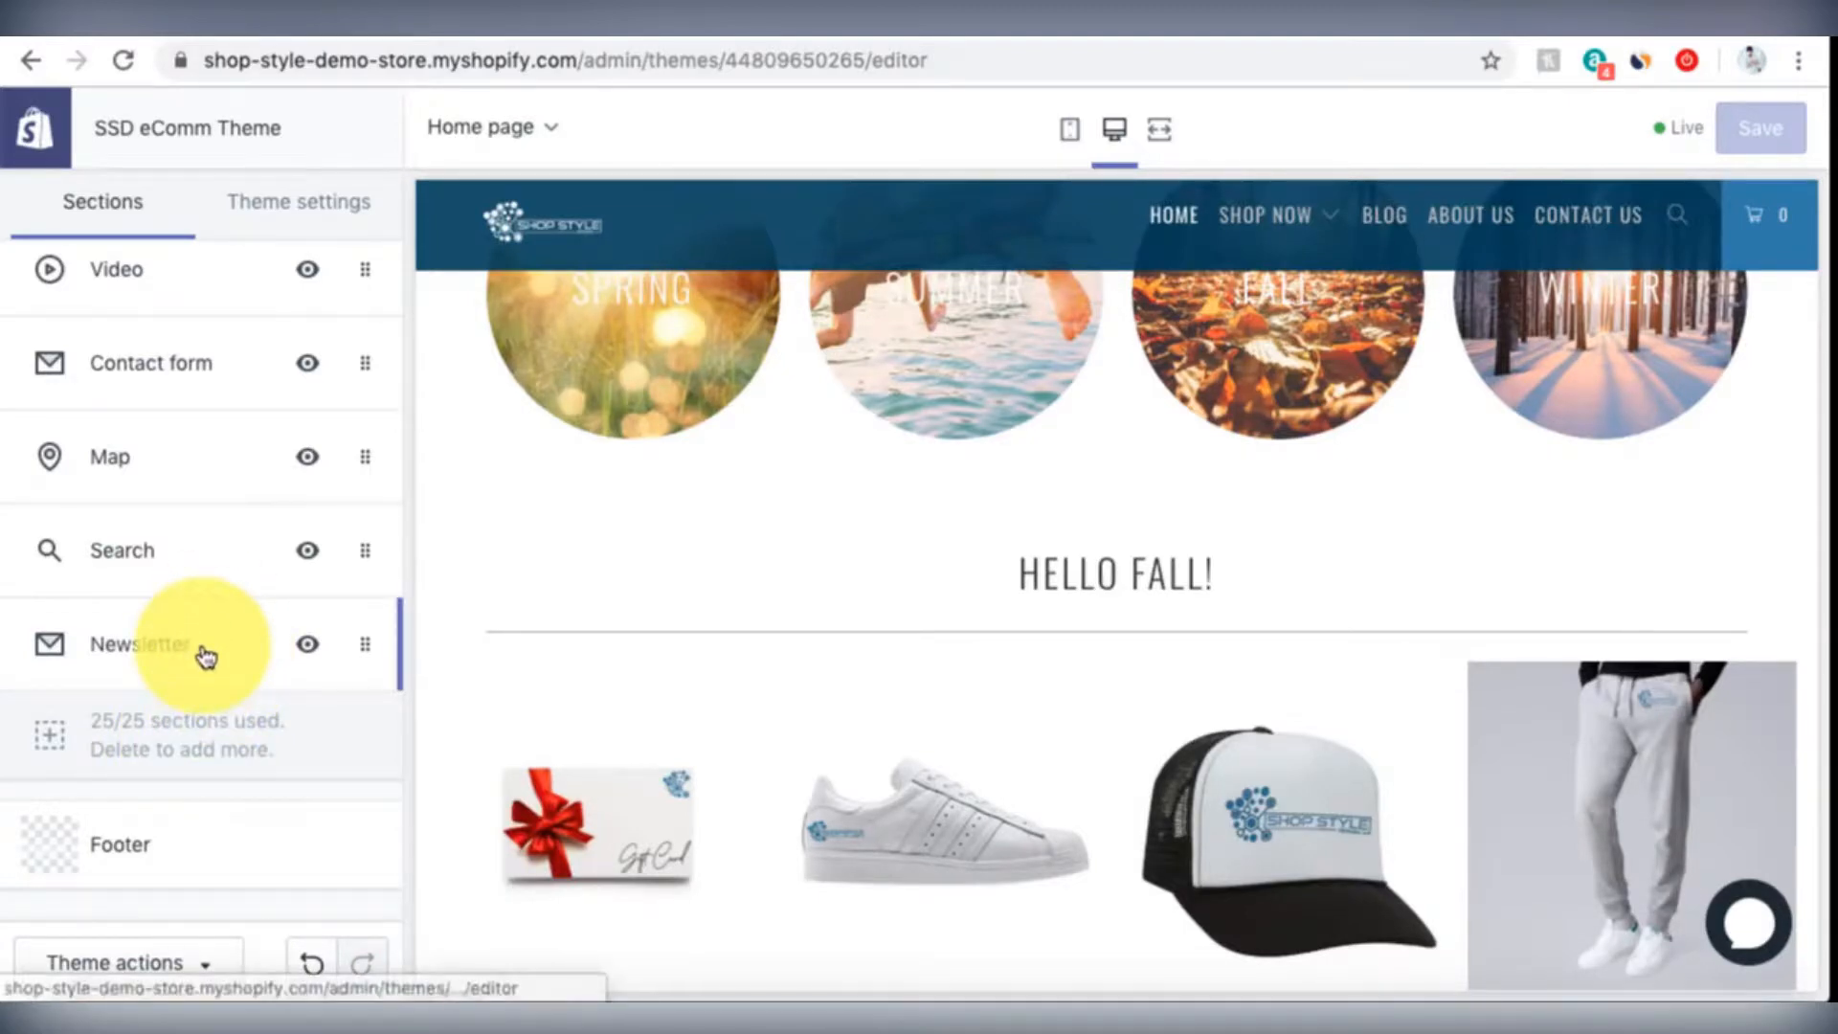
Step: Remove the Newsletter section from the home page
click(205, 658)
scroll(257, 643, down, 1)
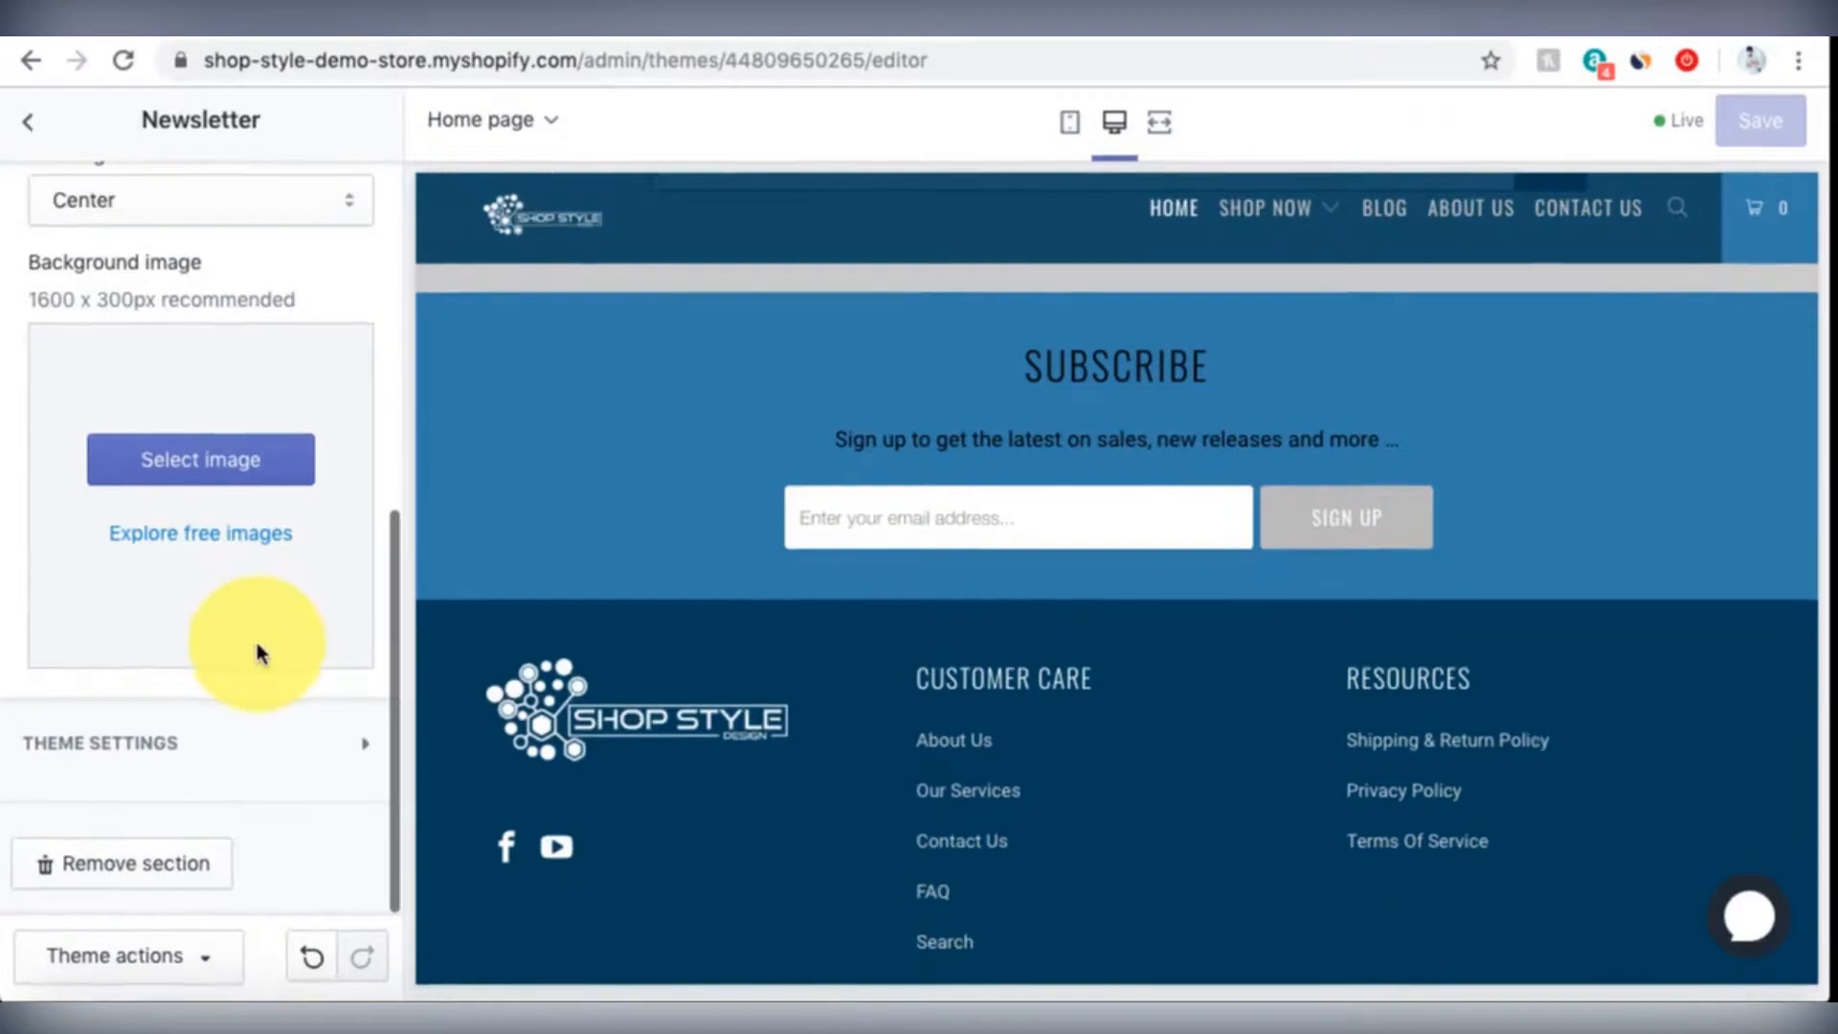
click(187, 888)
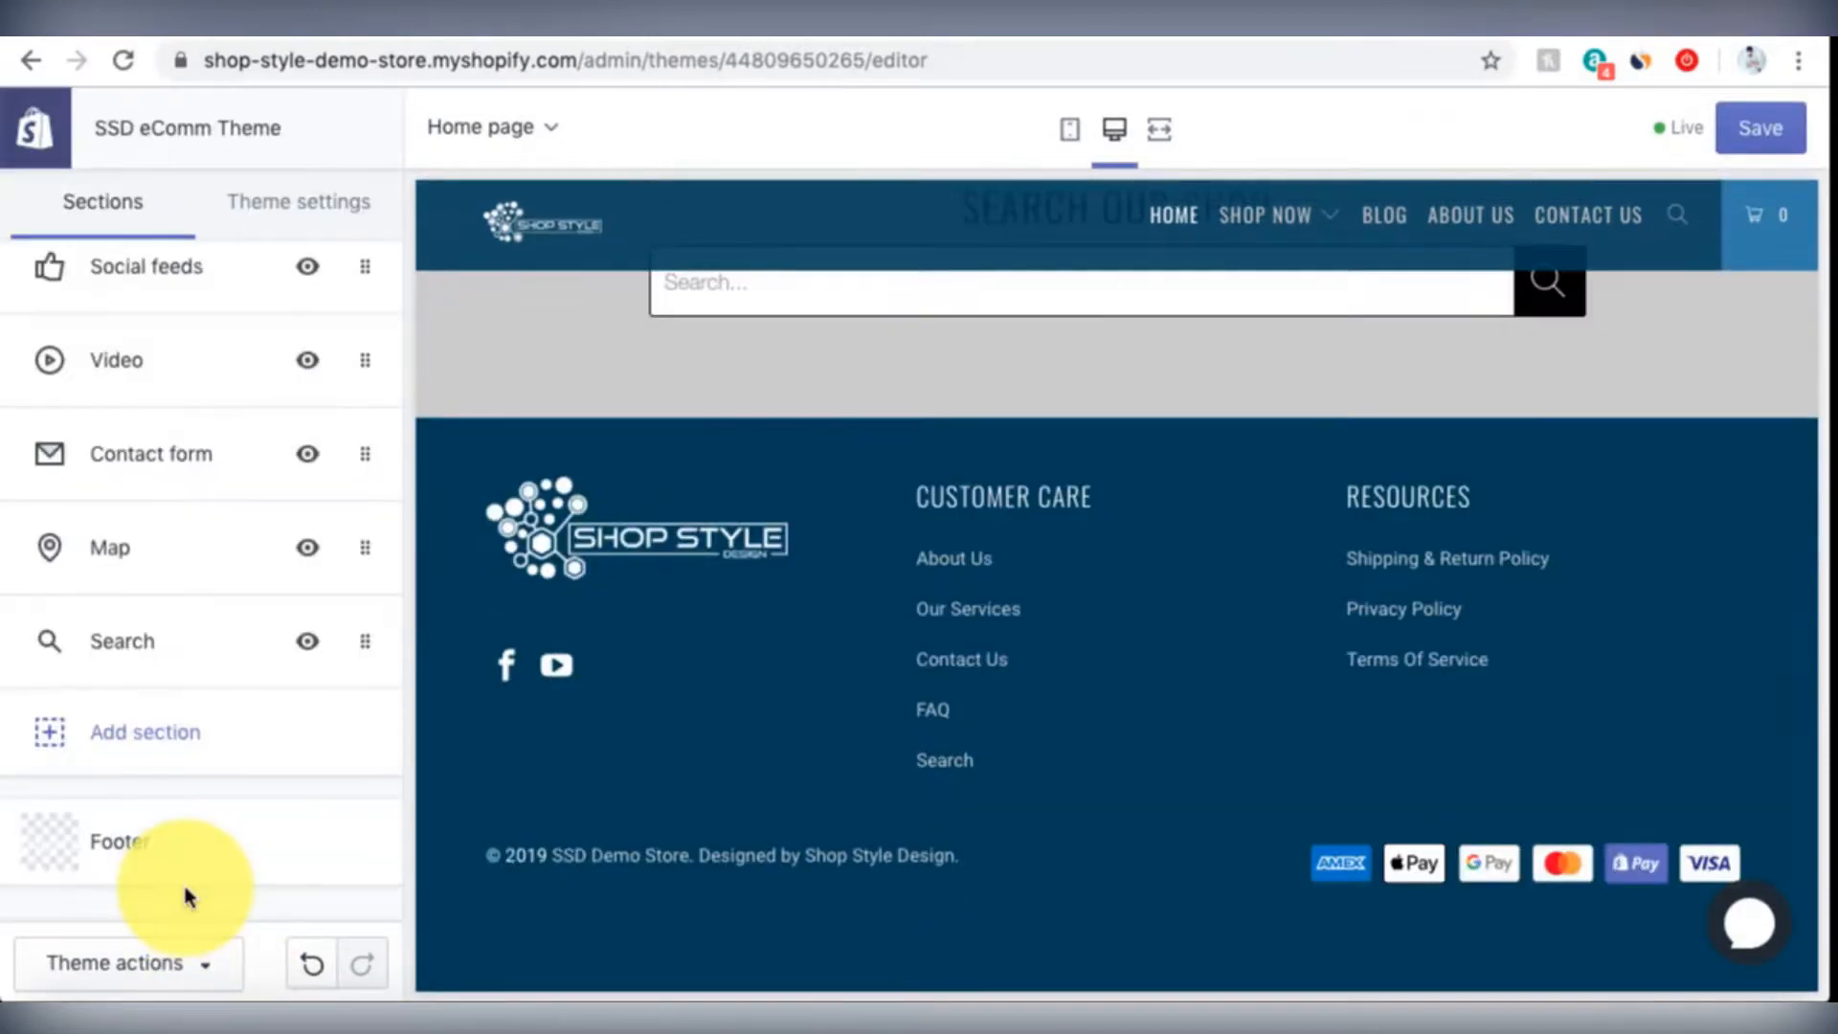
Step: Review the remaining home page sections, and browse the full list of section types available to add
scroll(256, 741, up, 1)
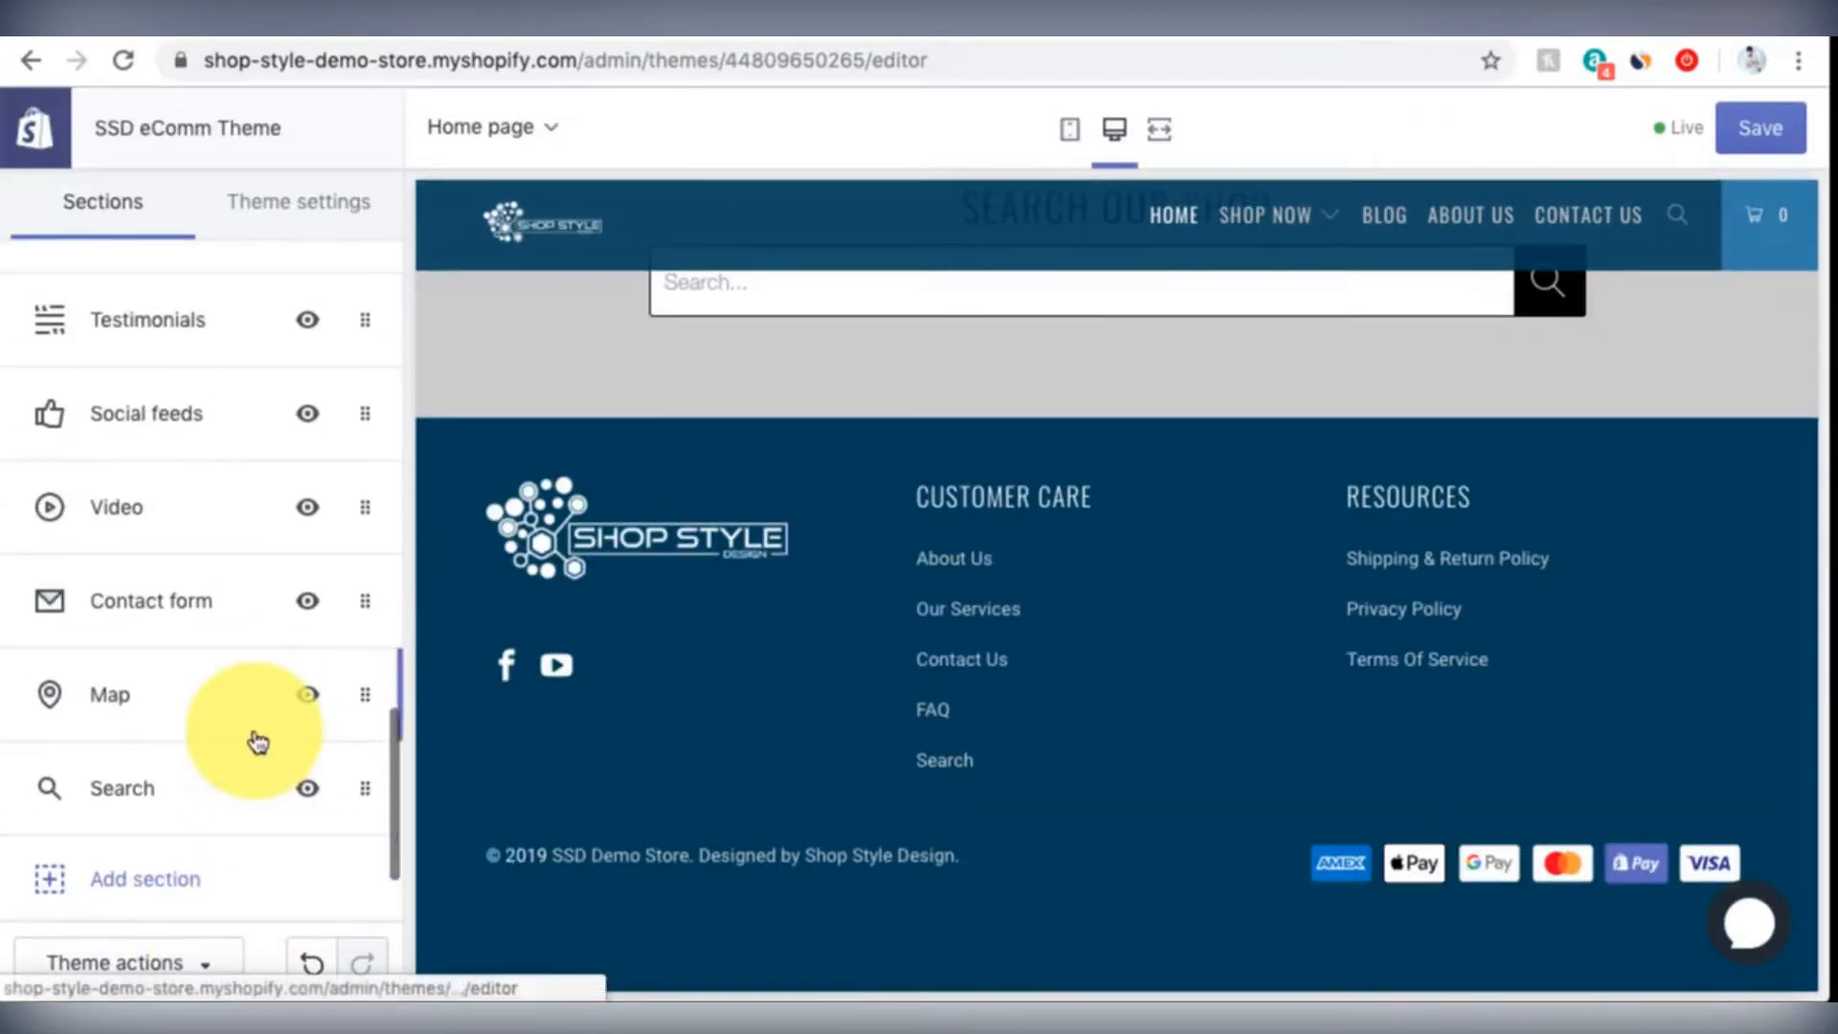
scroll(258, 742, up, 15)
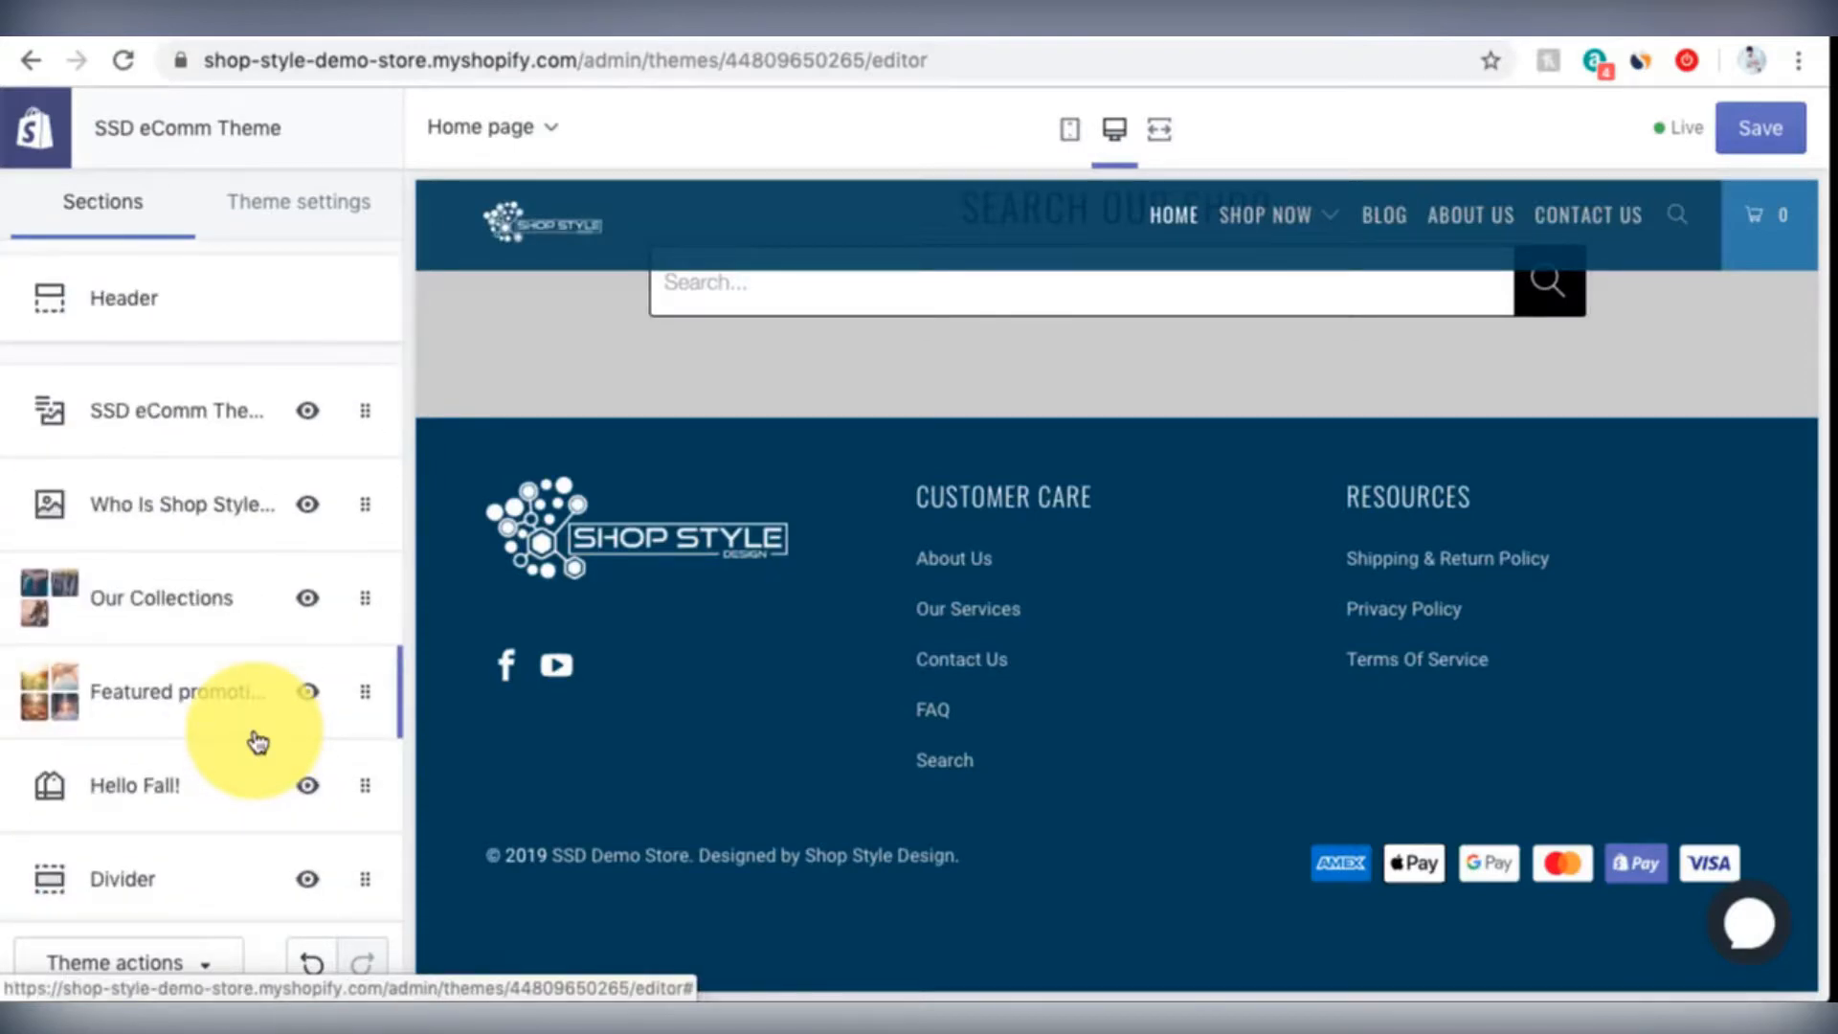
scroll(257, 742, down, 5)
scroll(257, 741, down, 10)
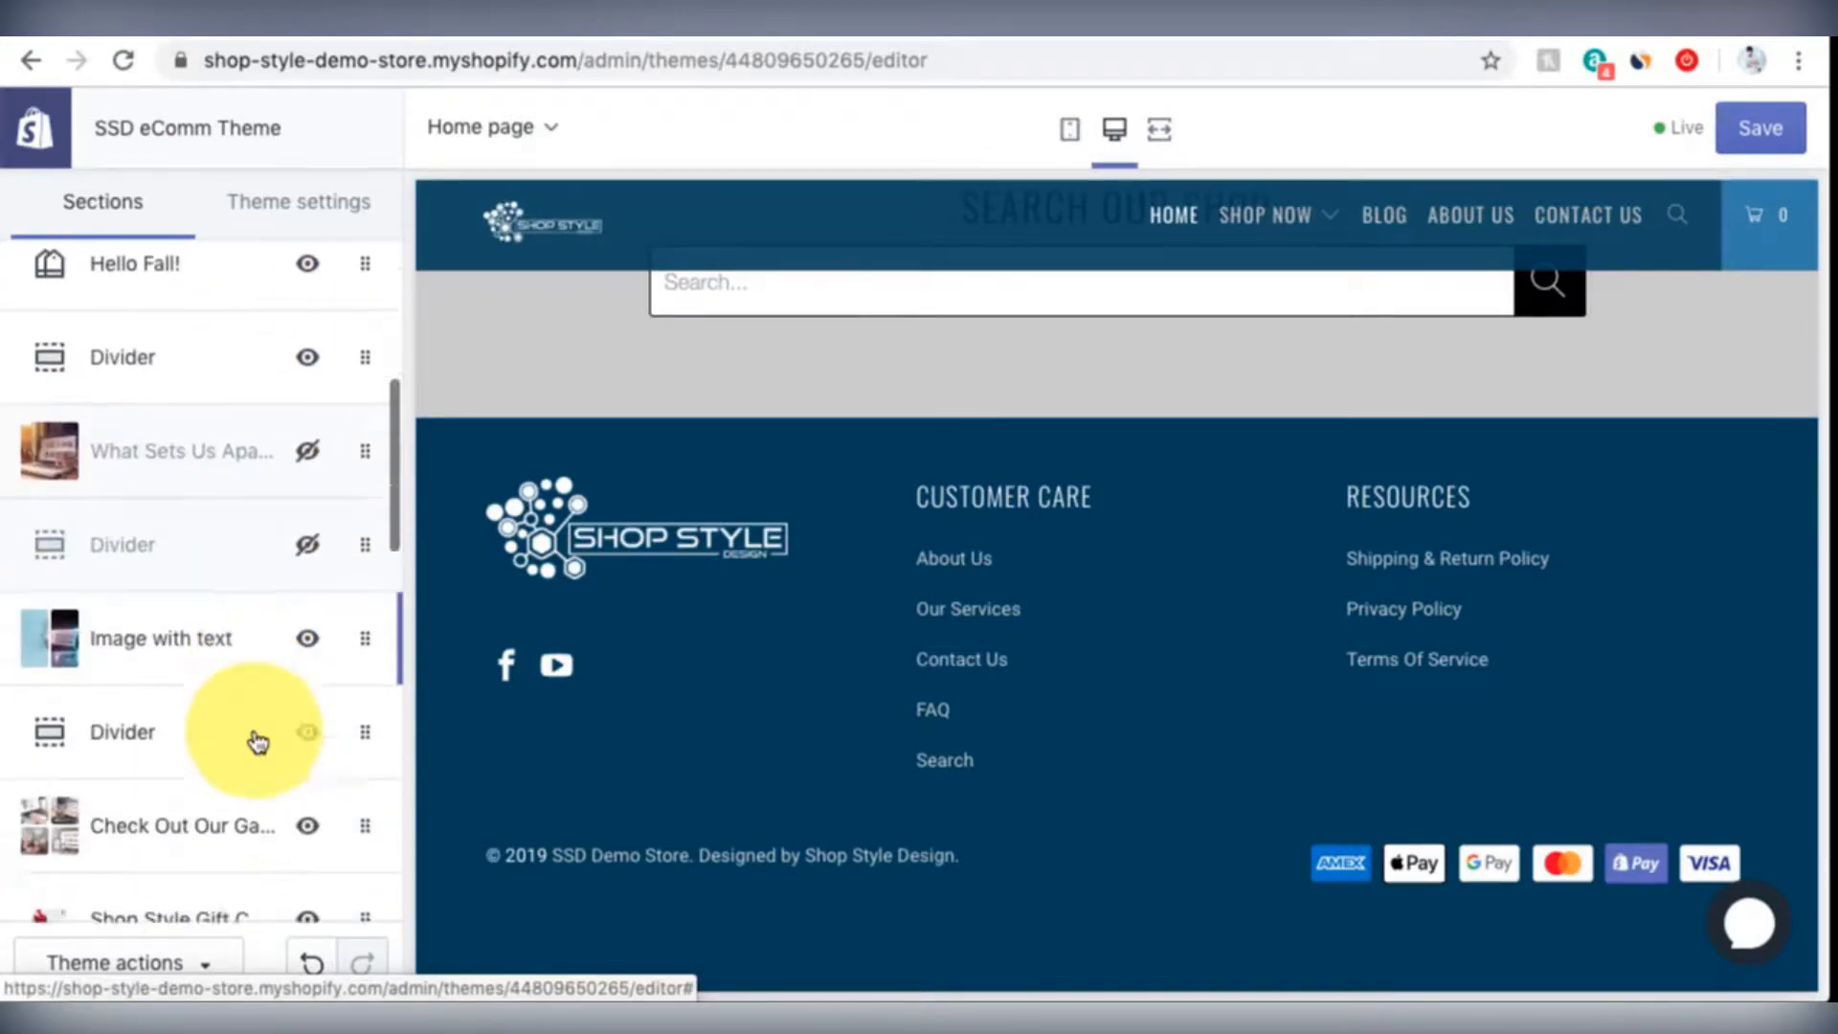
scroll(258, 742, down, 5)
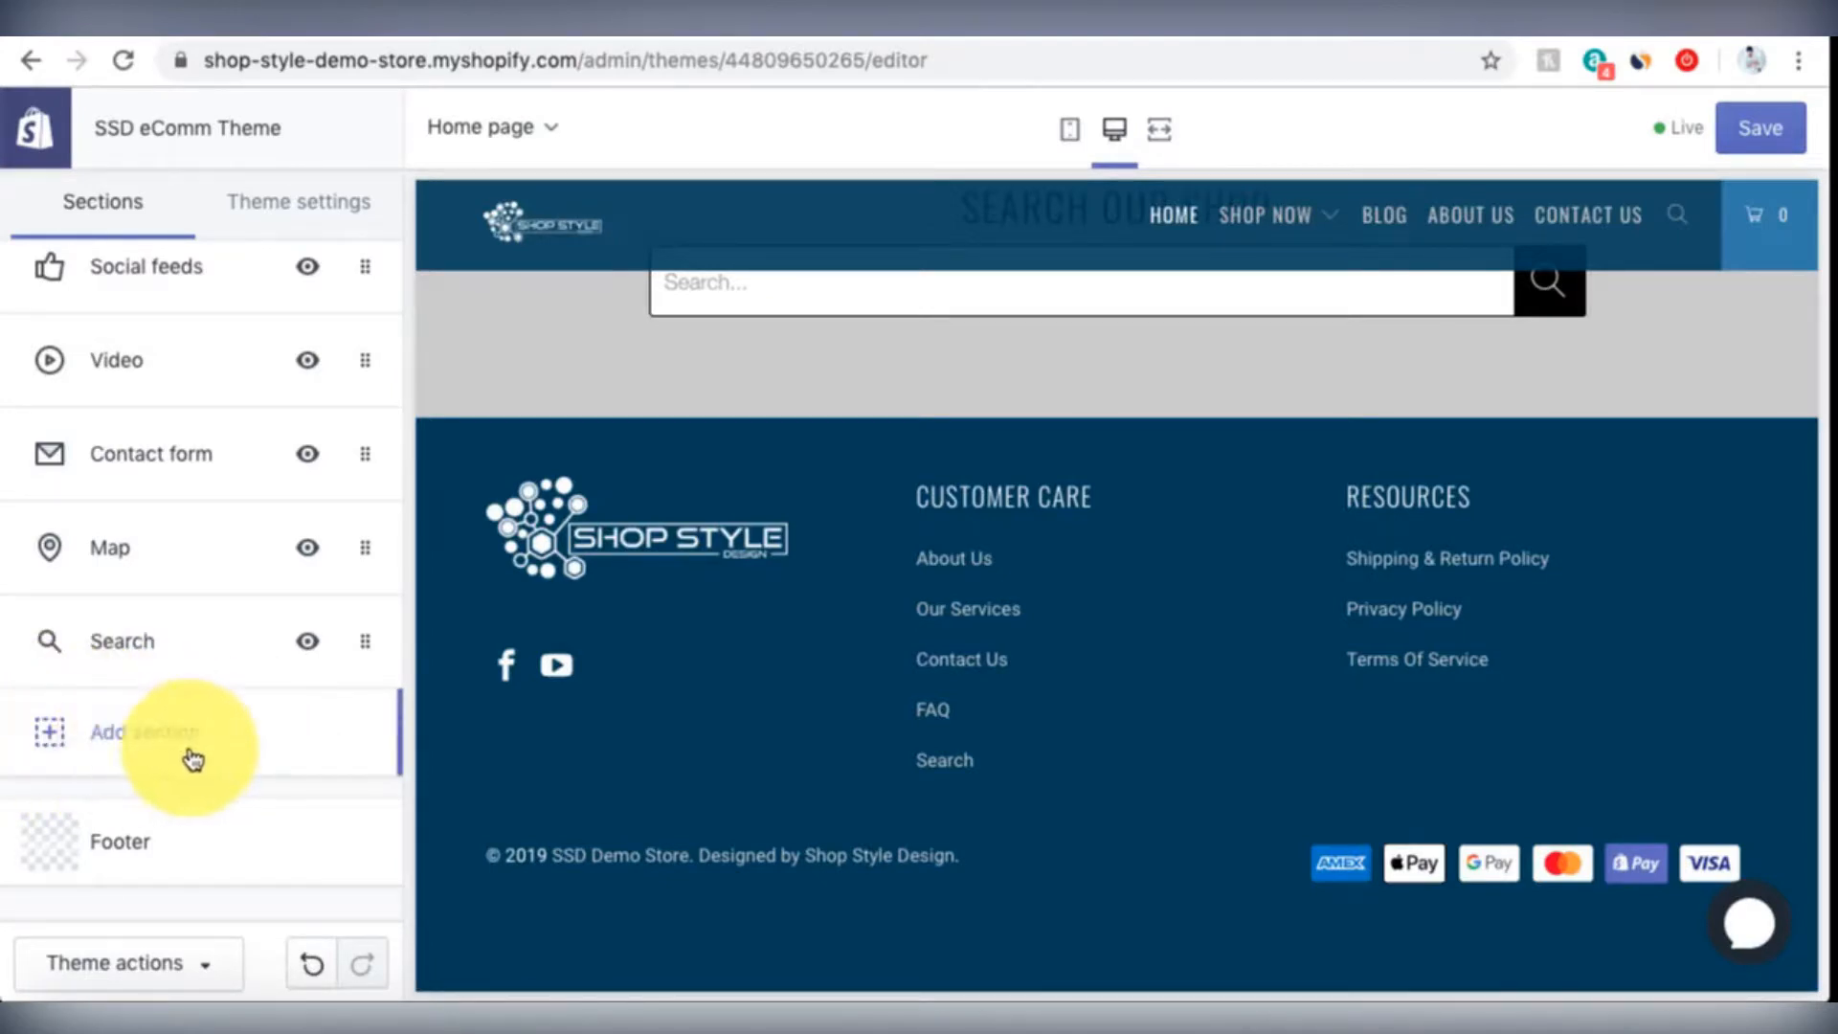
click(111, 743)
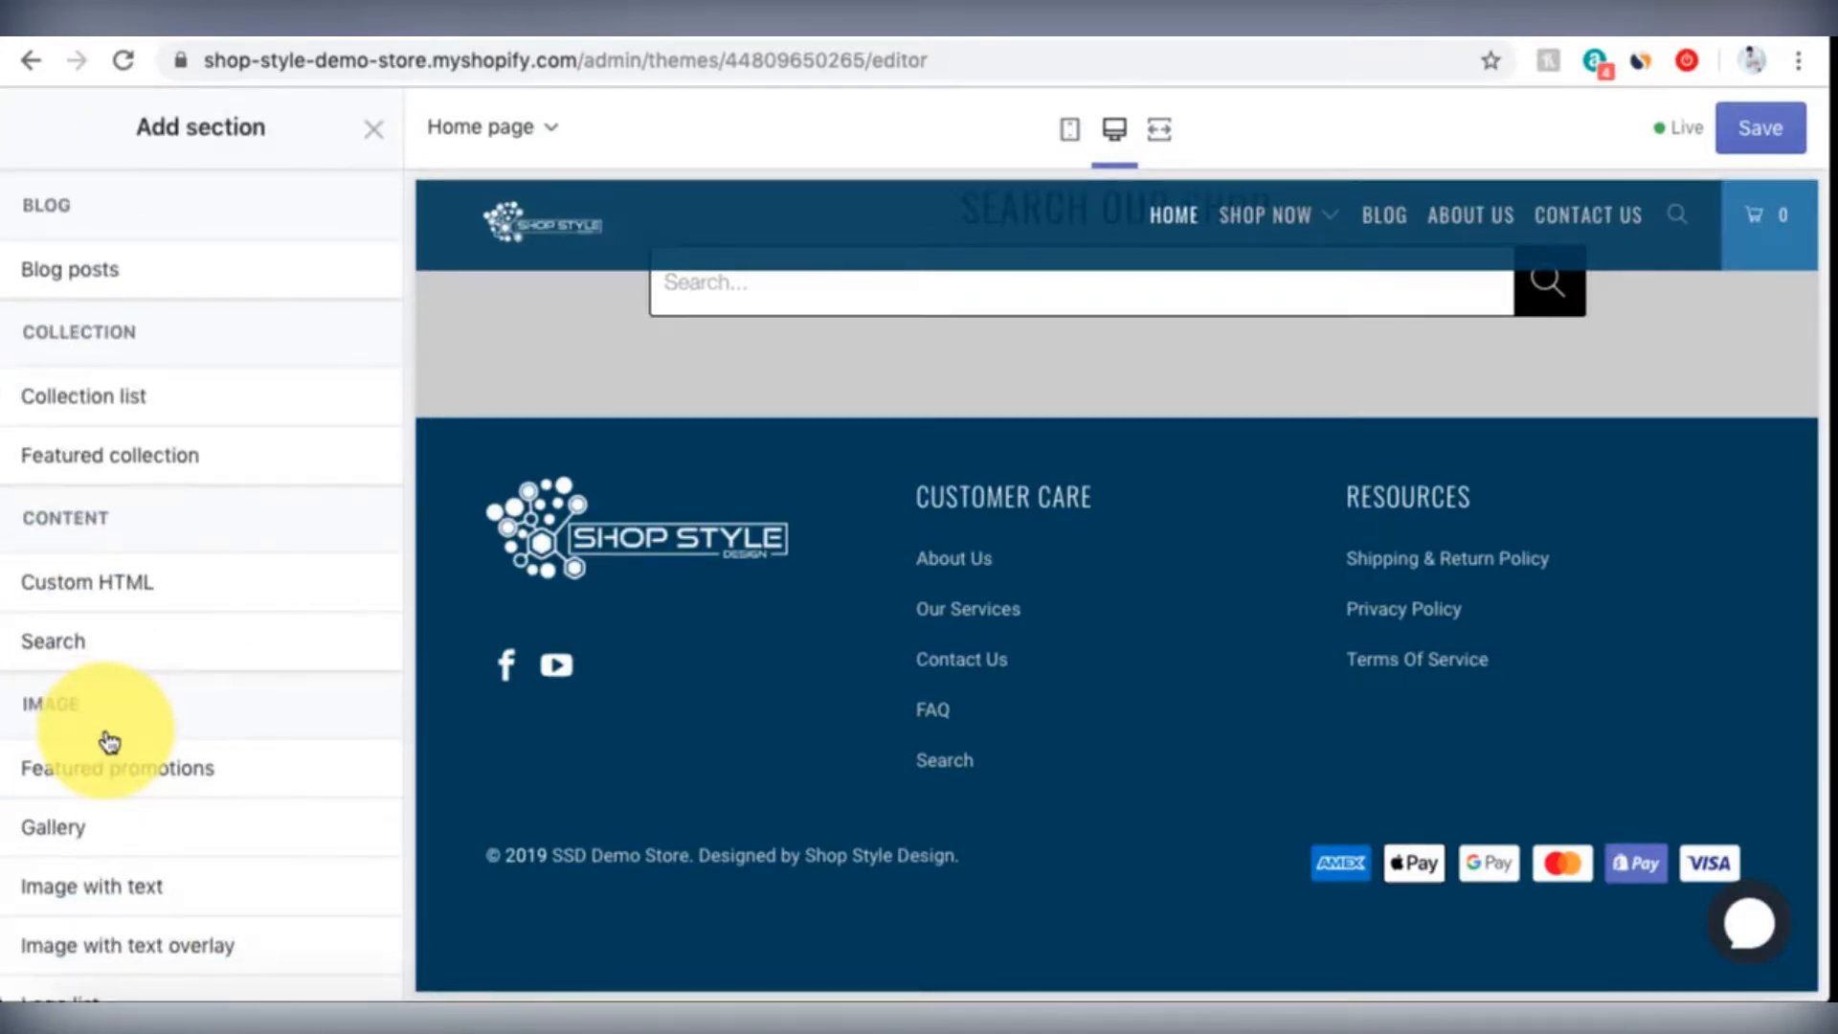
scroll(230, 263, down, 2)
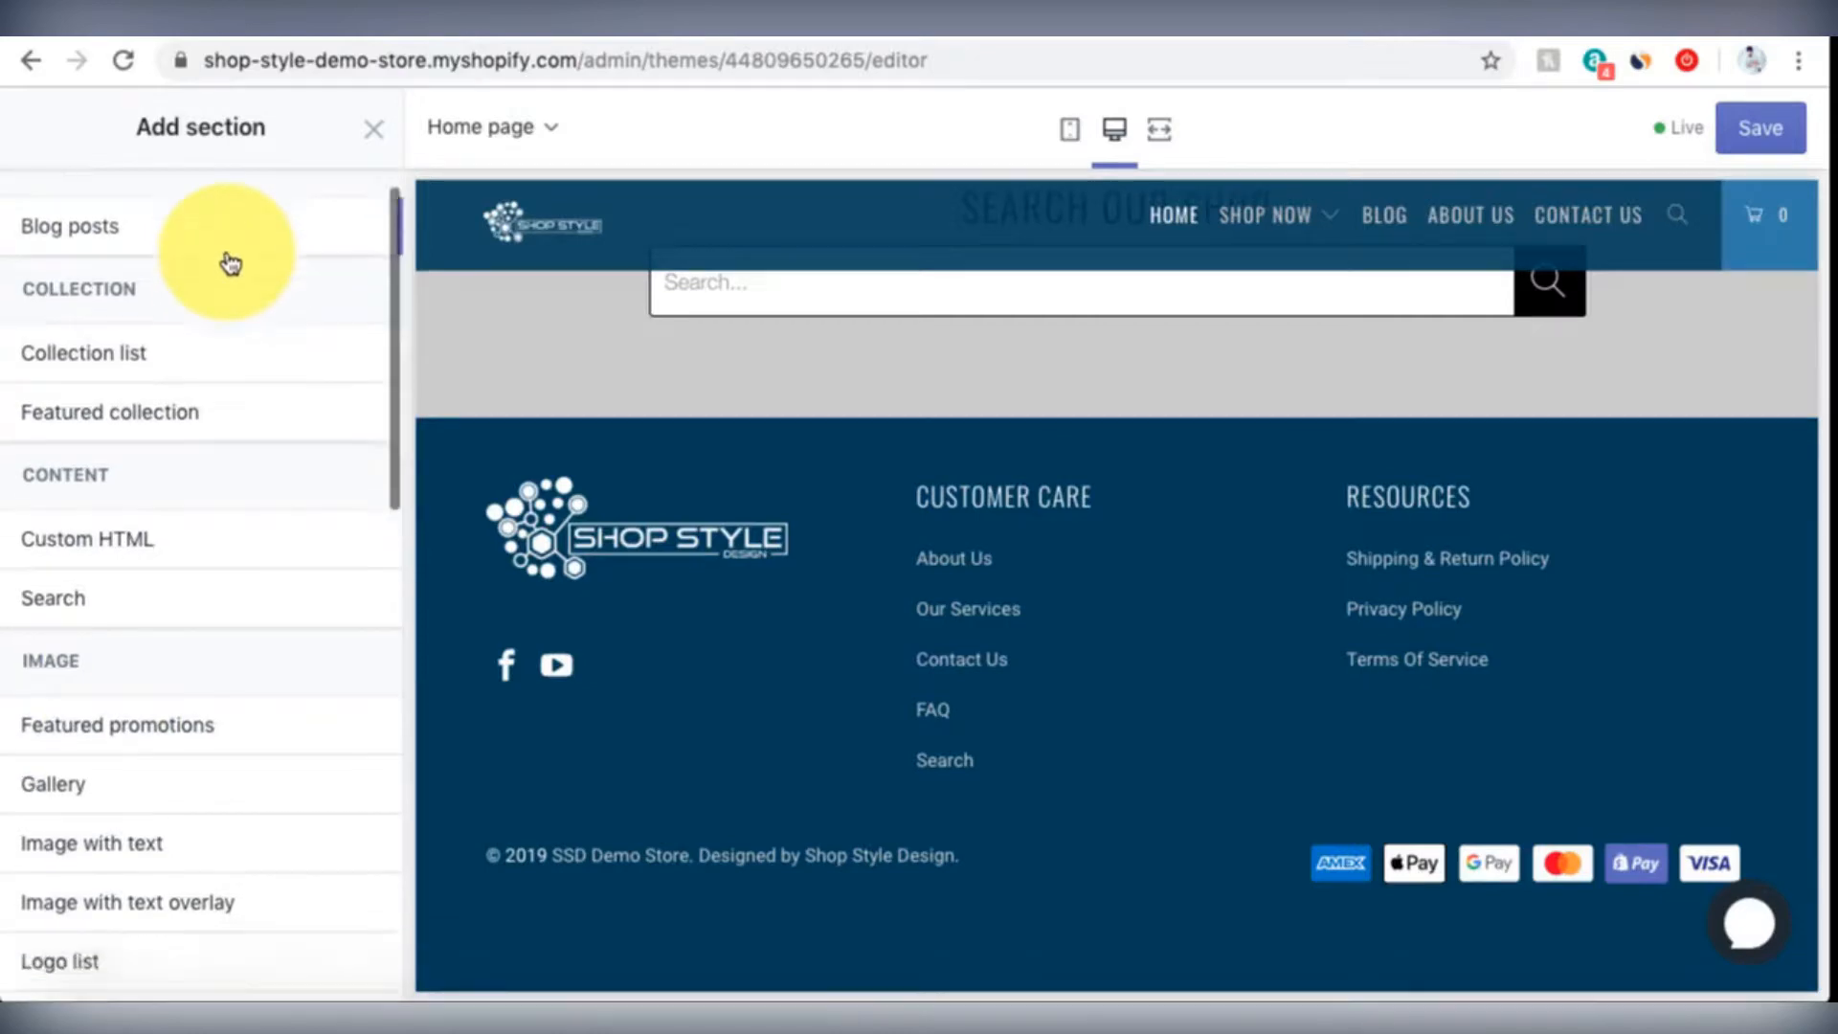
scroll(230, 263, down, 5)
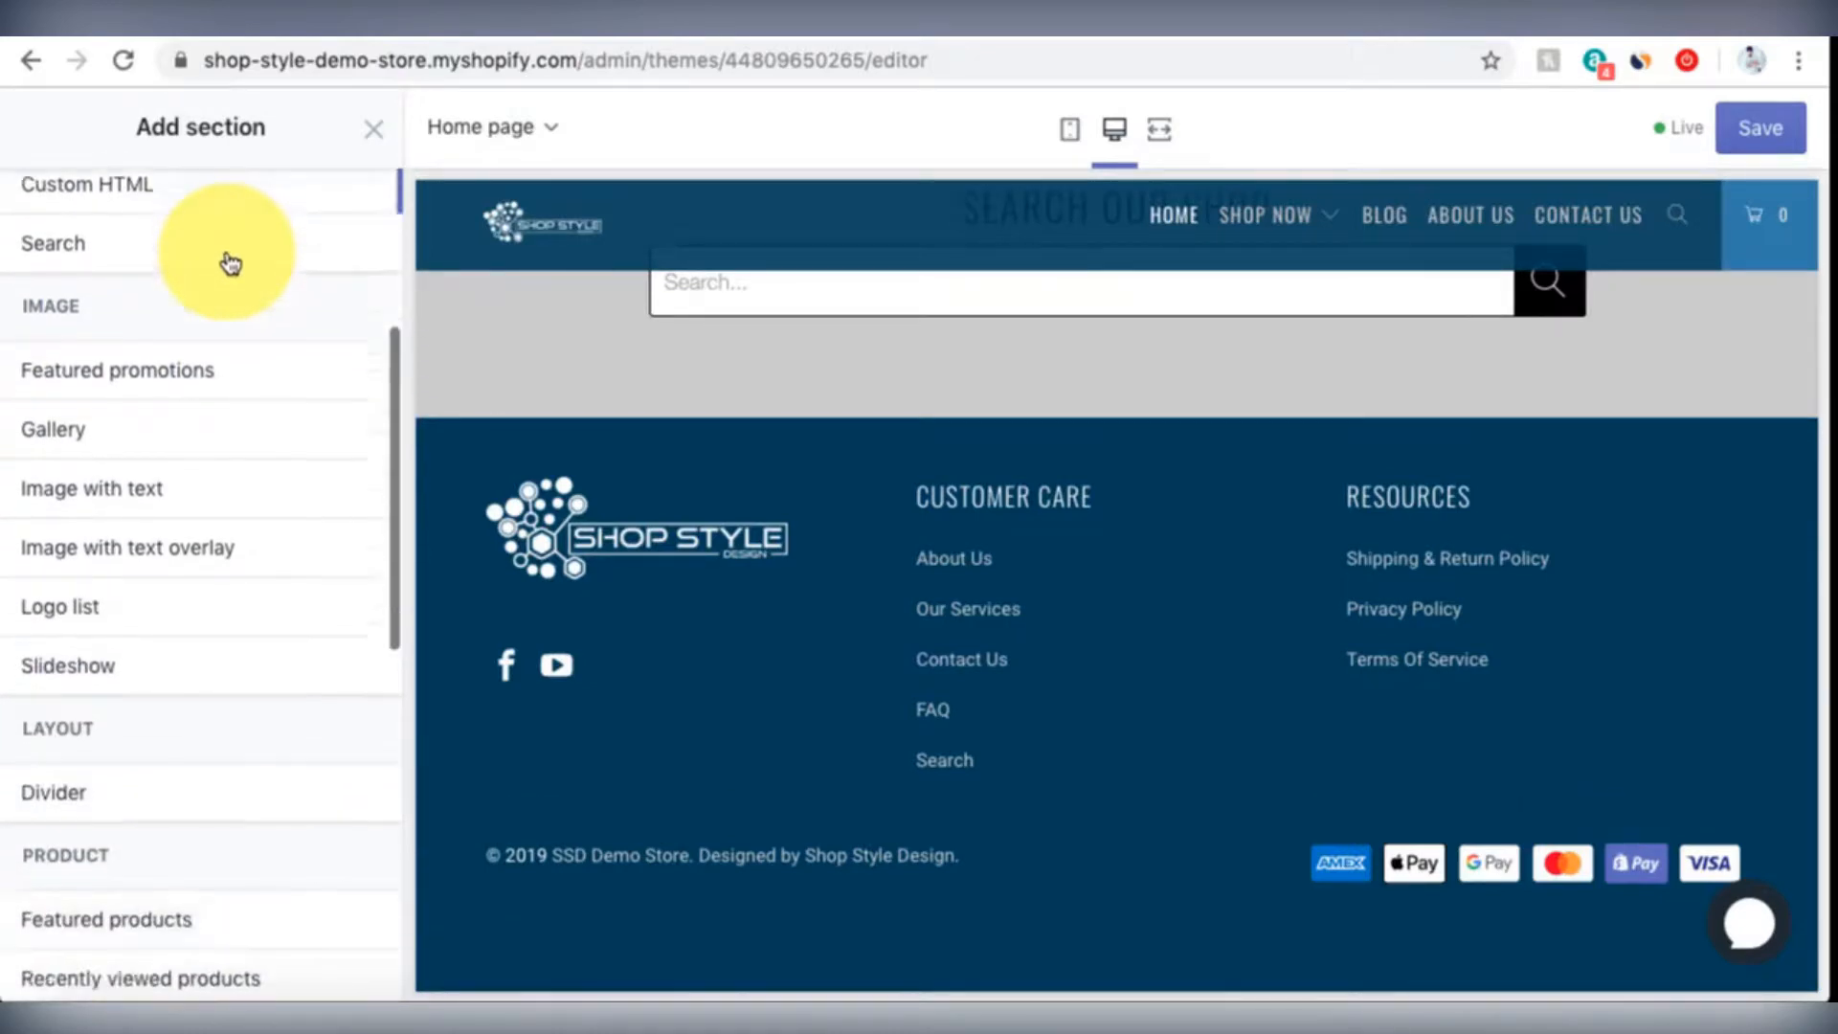
scroll(230, 264, down, 10)
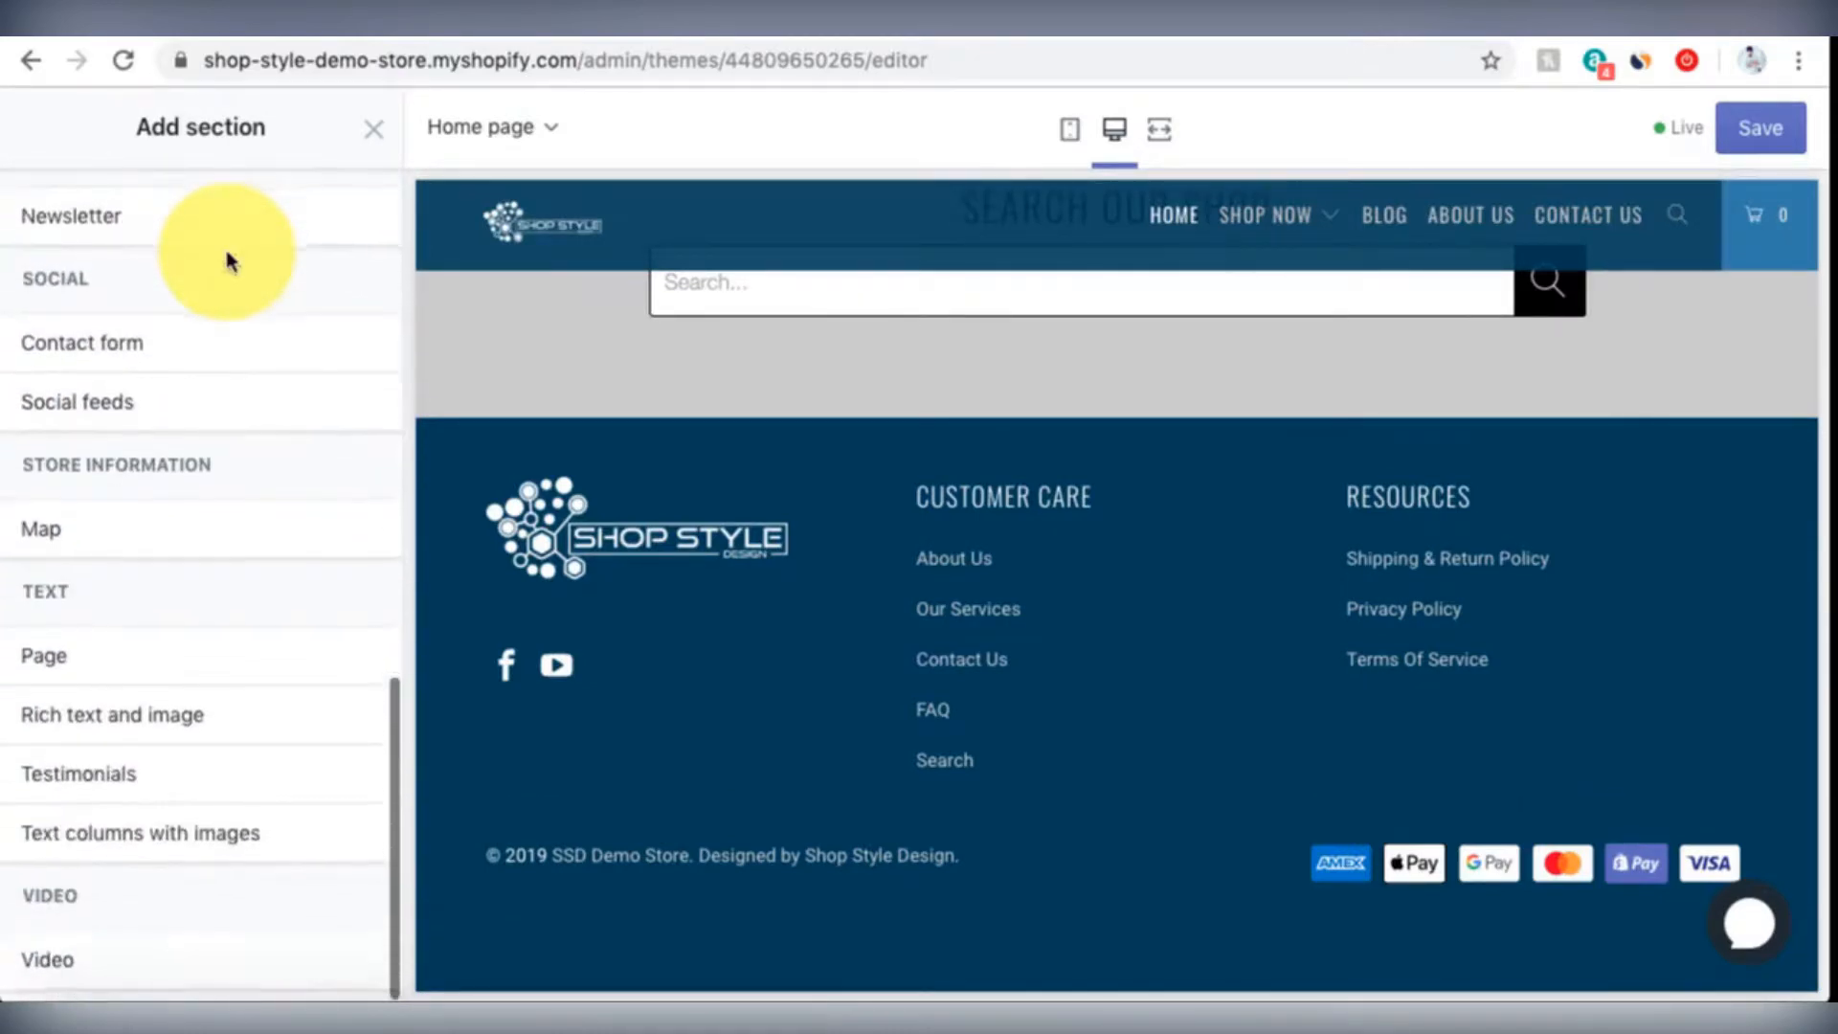
scroll(230, 263, up, 15)
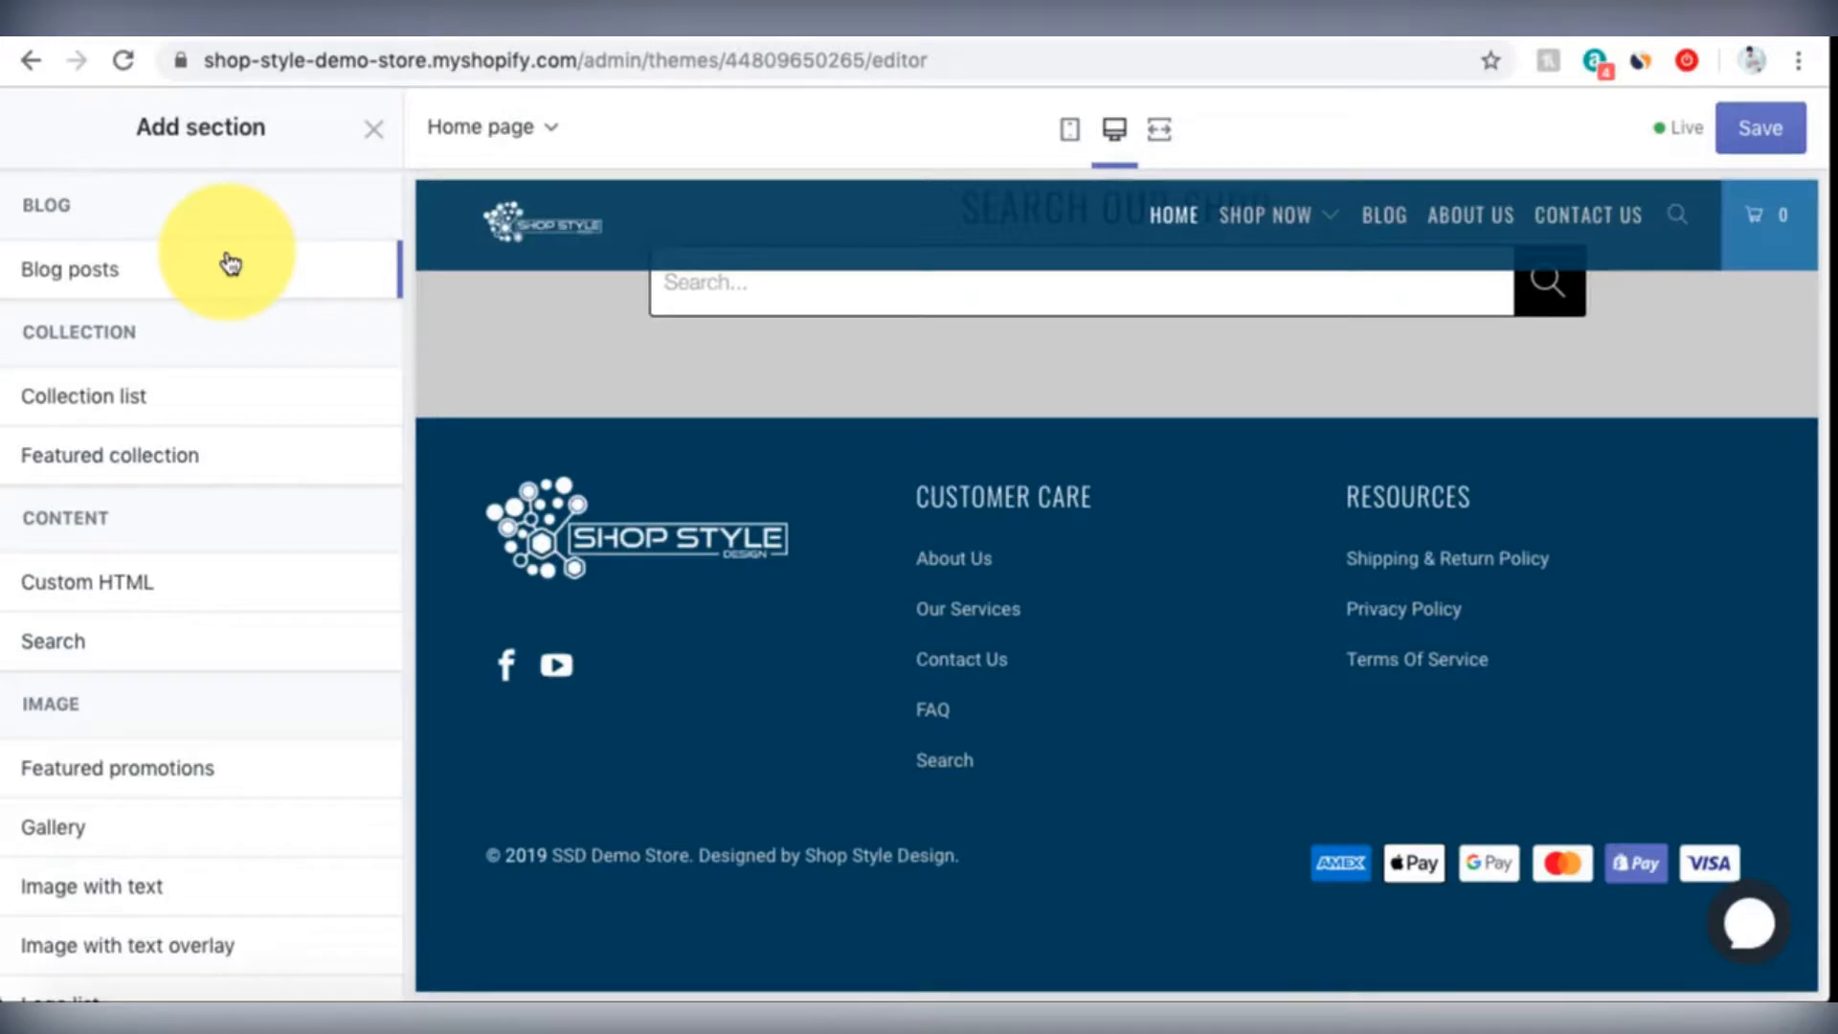
Step: Examine the available section types category by category, from Collection, Content and Image through Store Information and Text
scroll(230, 263, down, 2)
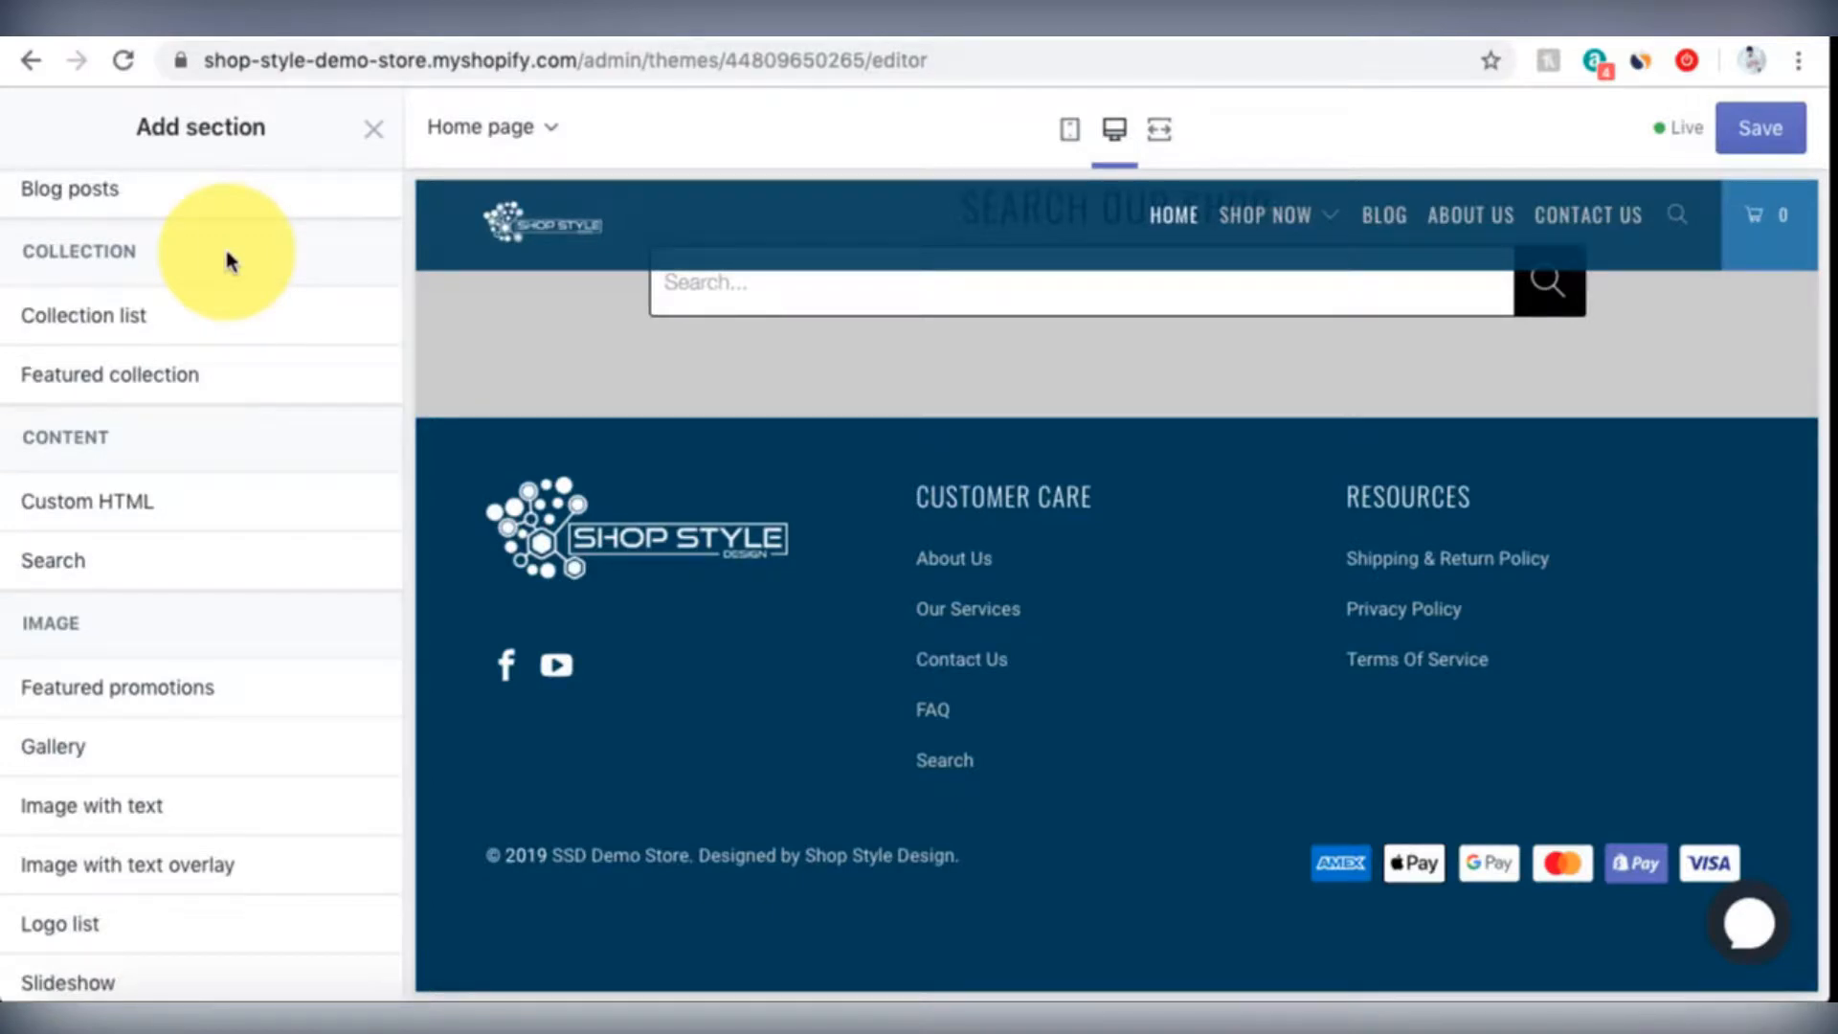
scroll(227, 257, down, 4)
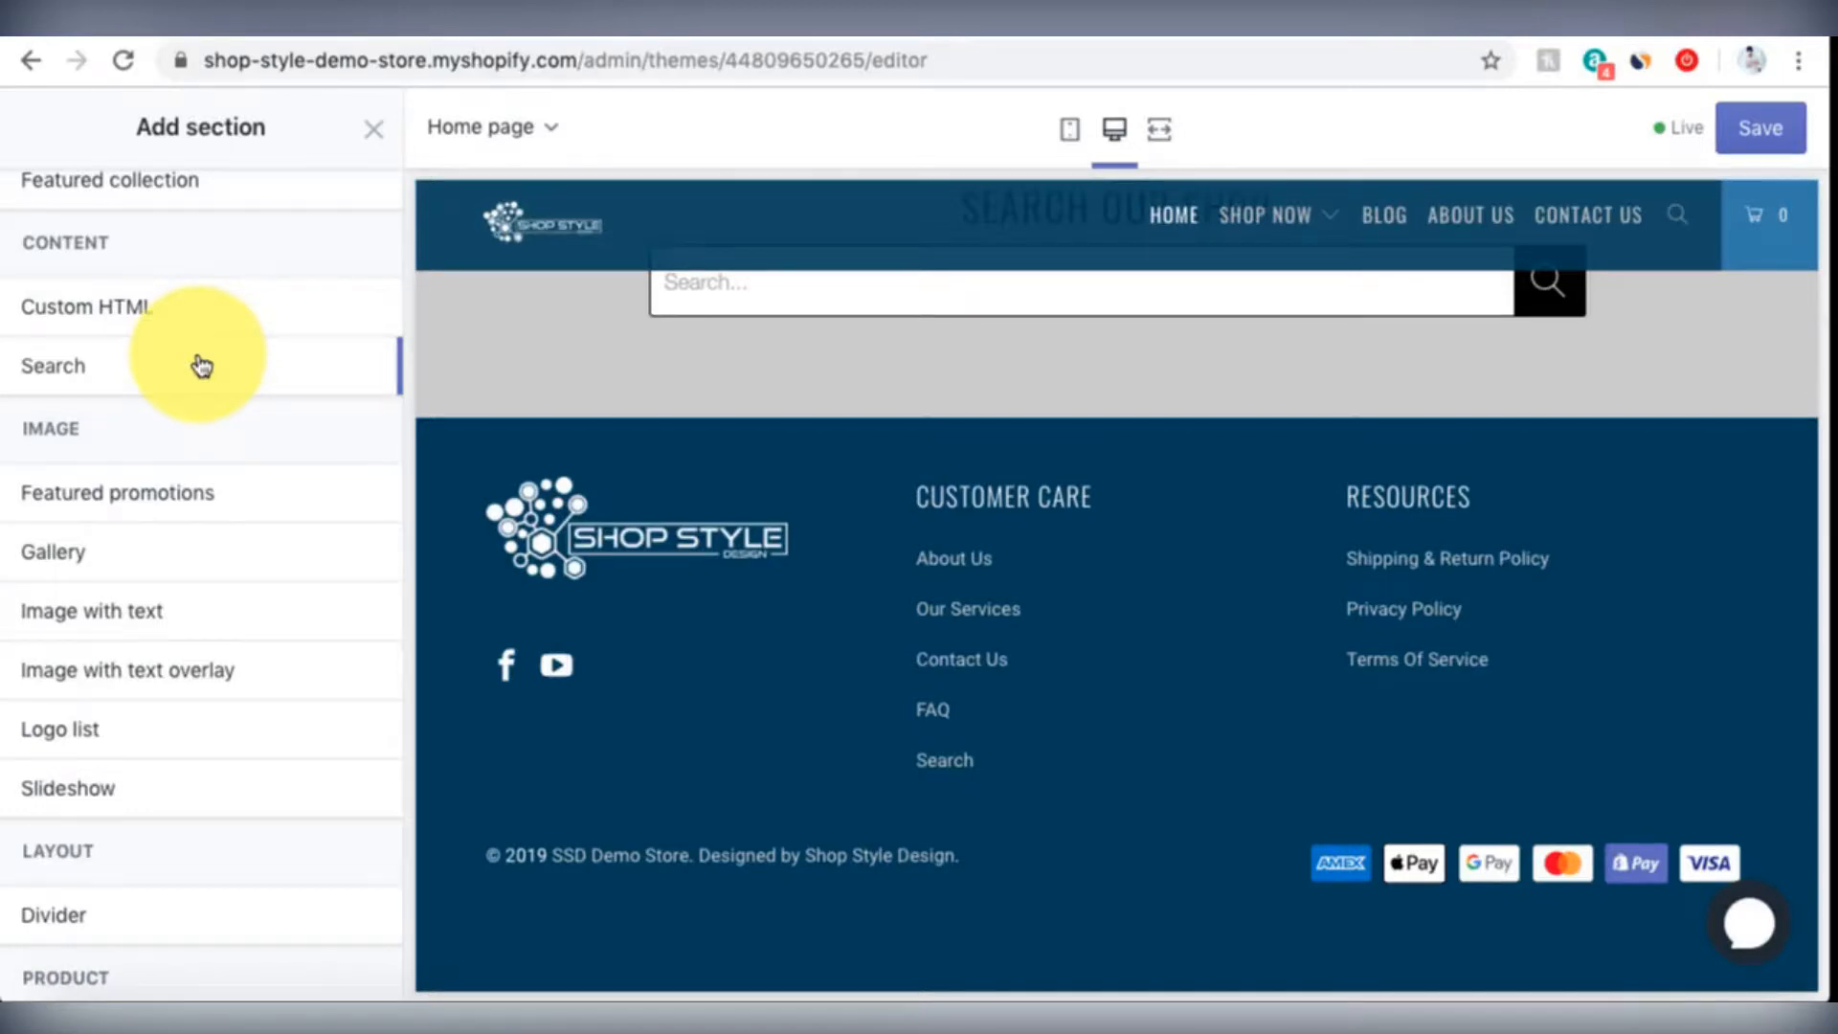
scroll(201, 366, down, 3)
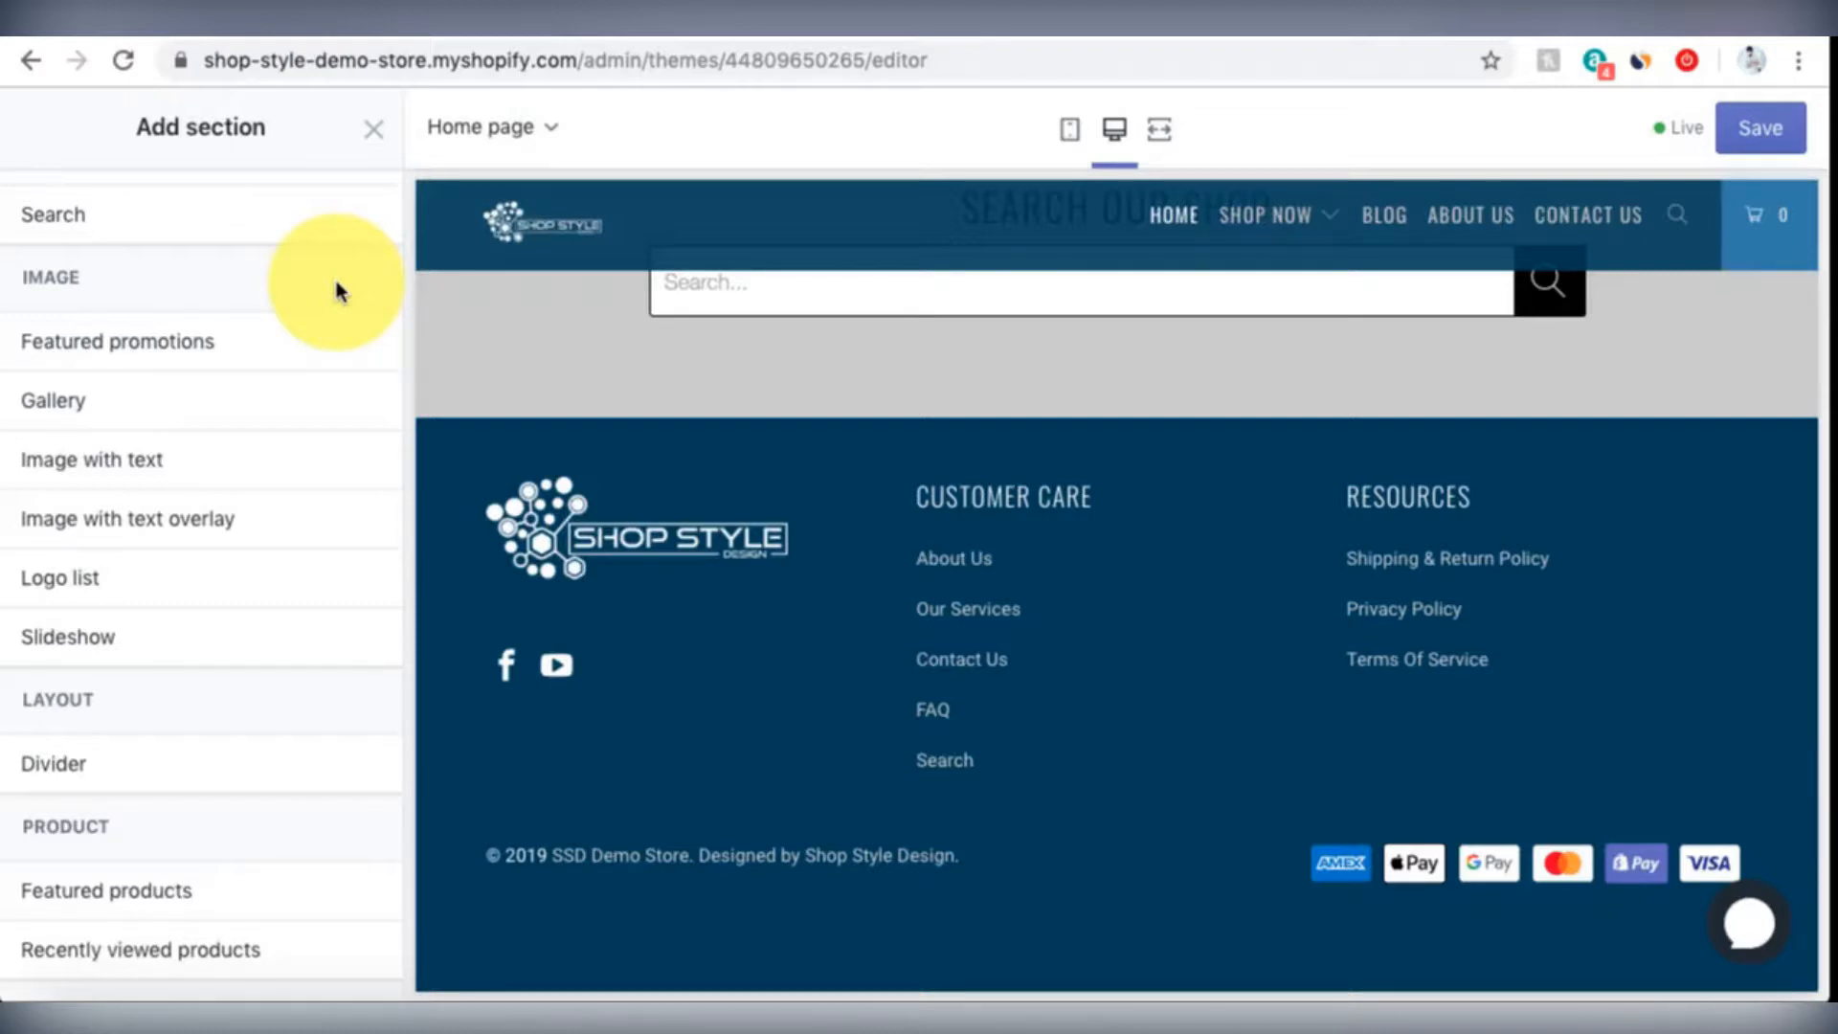
scroll(337, 287, down, 5)
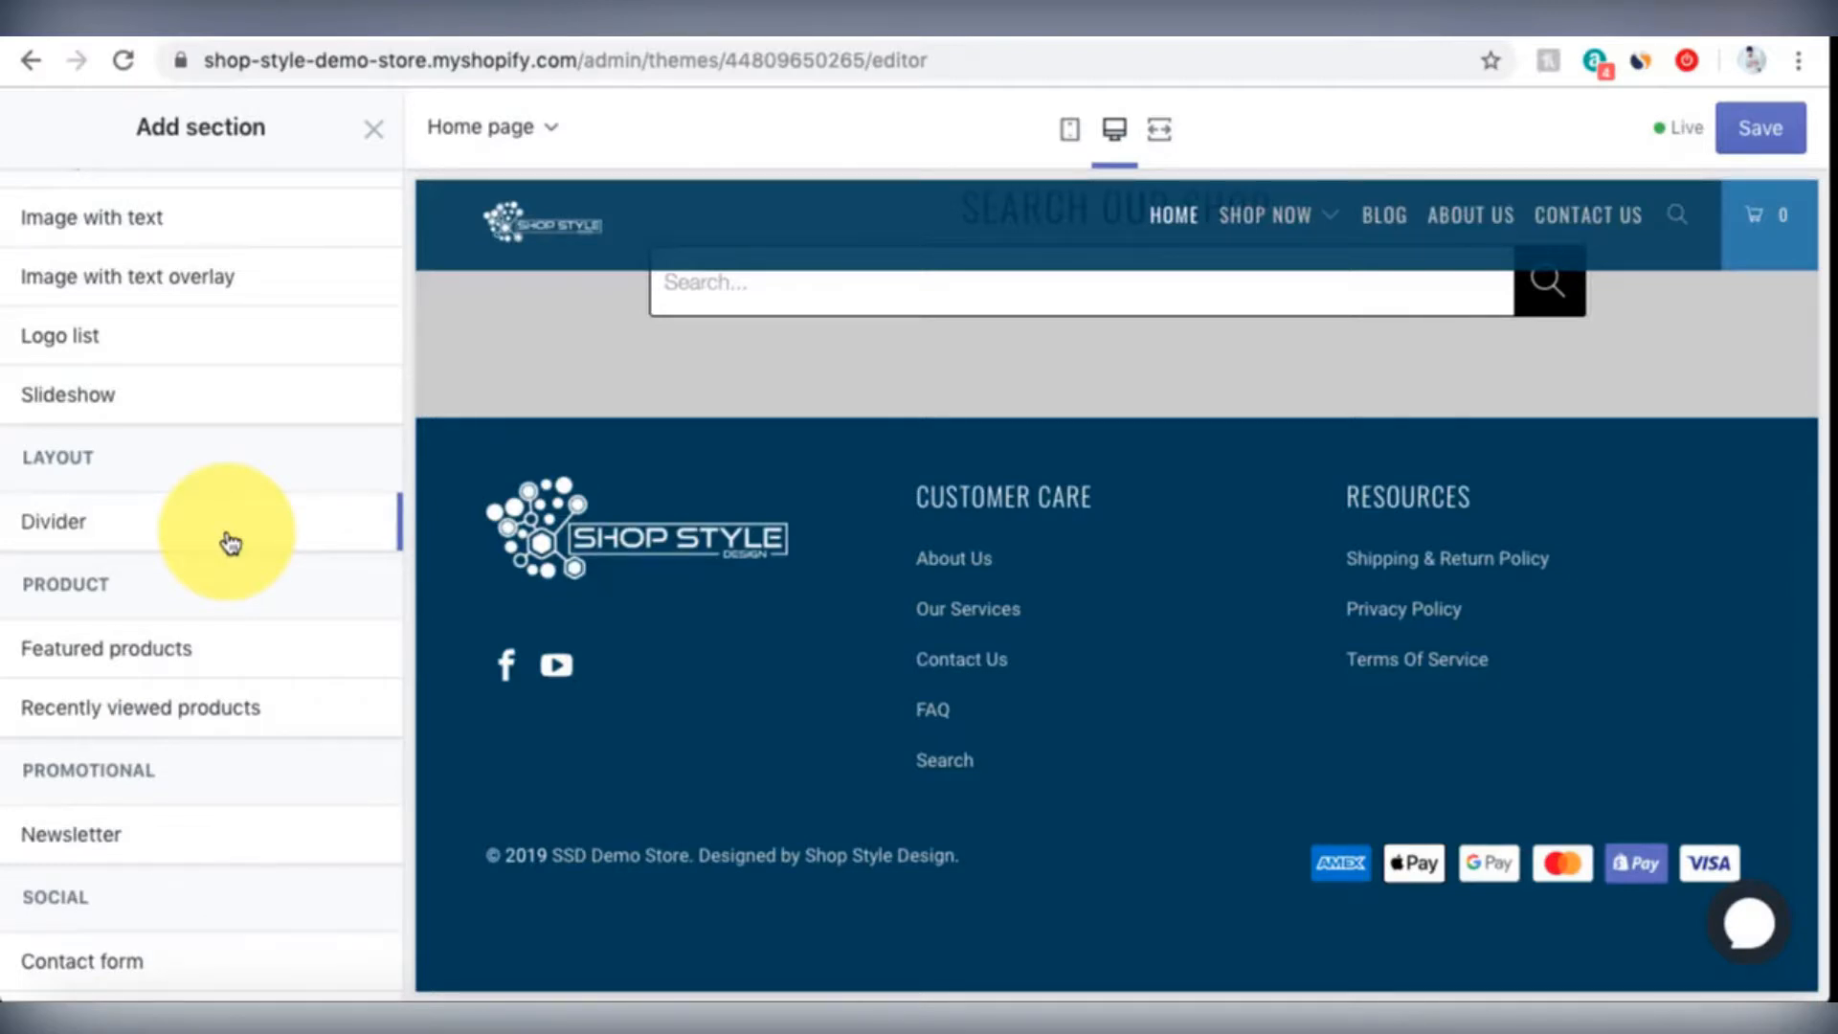
scroll(230, 543, down, 3)
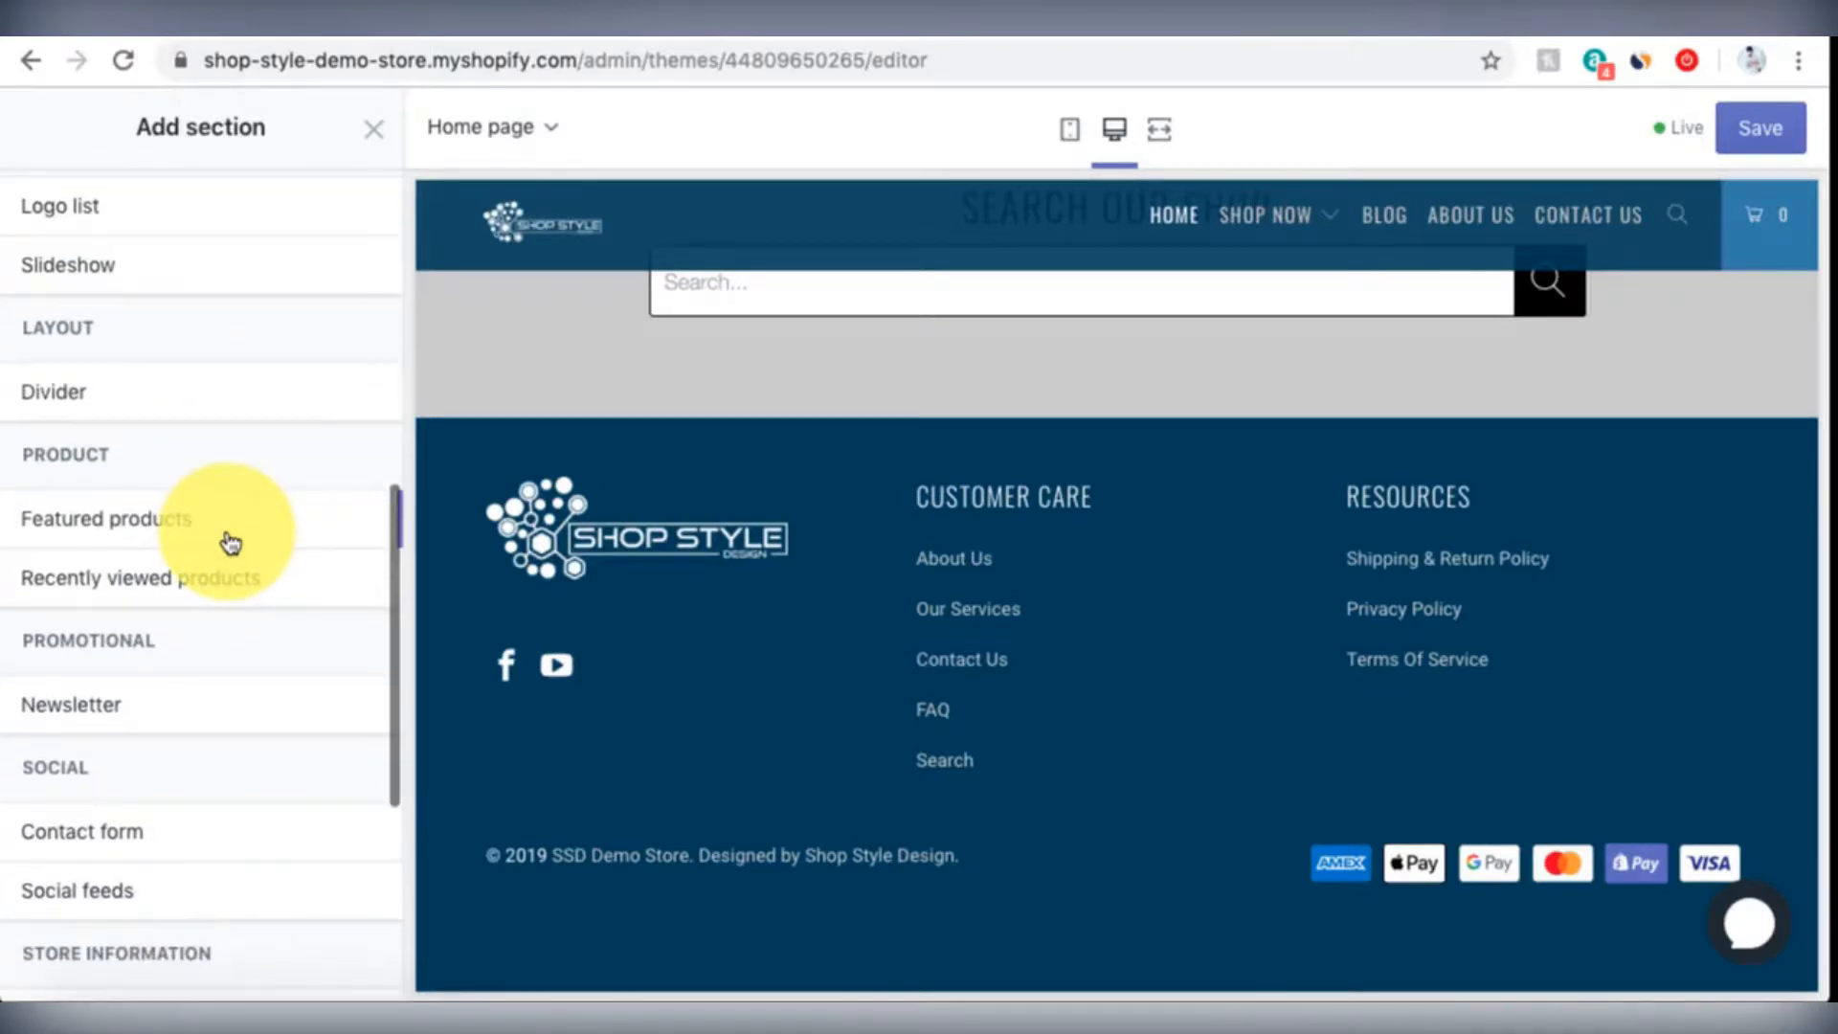
scroll(230, 543, down, 3)
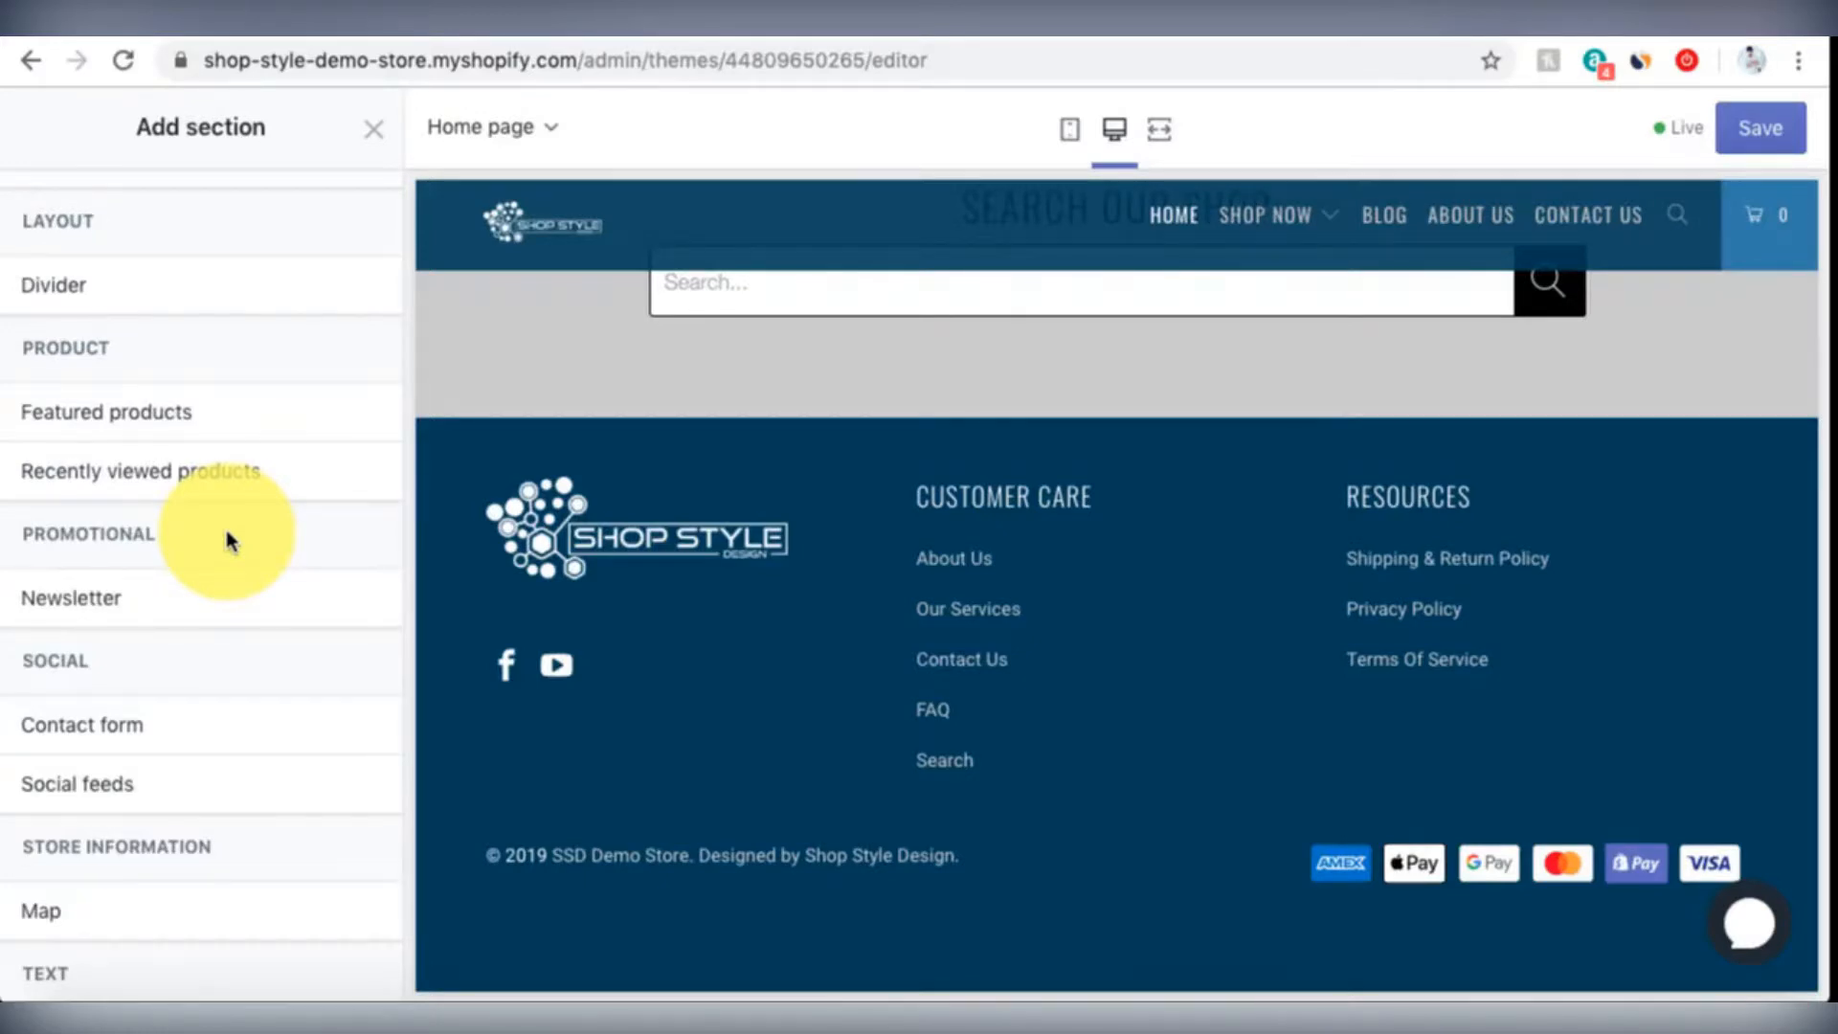
scroll(230, 543, down, 1)
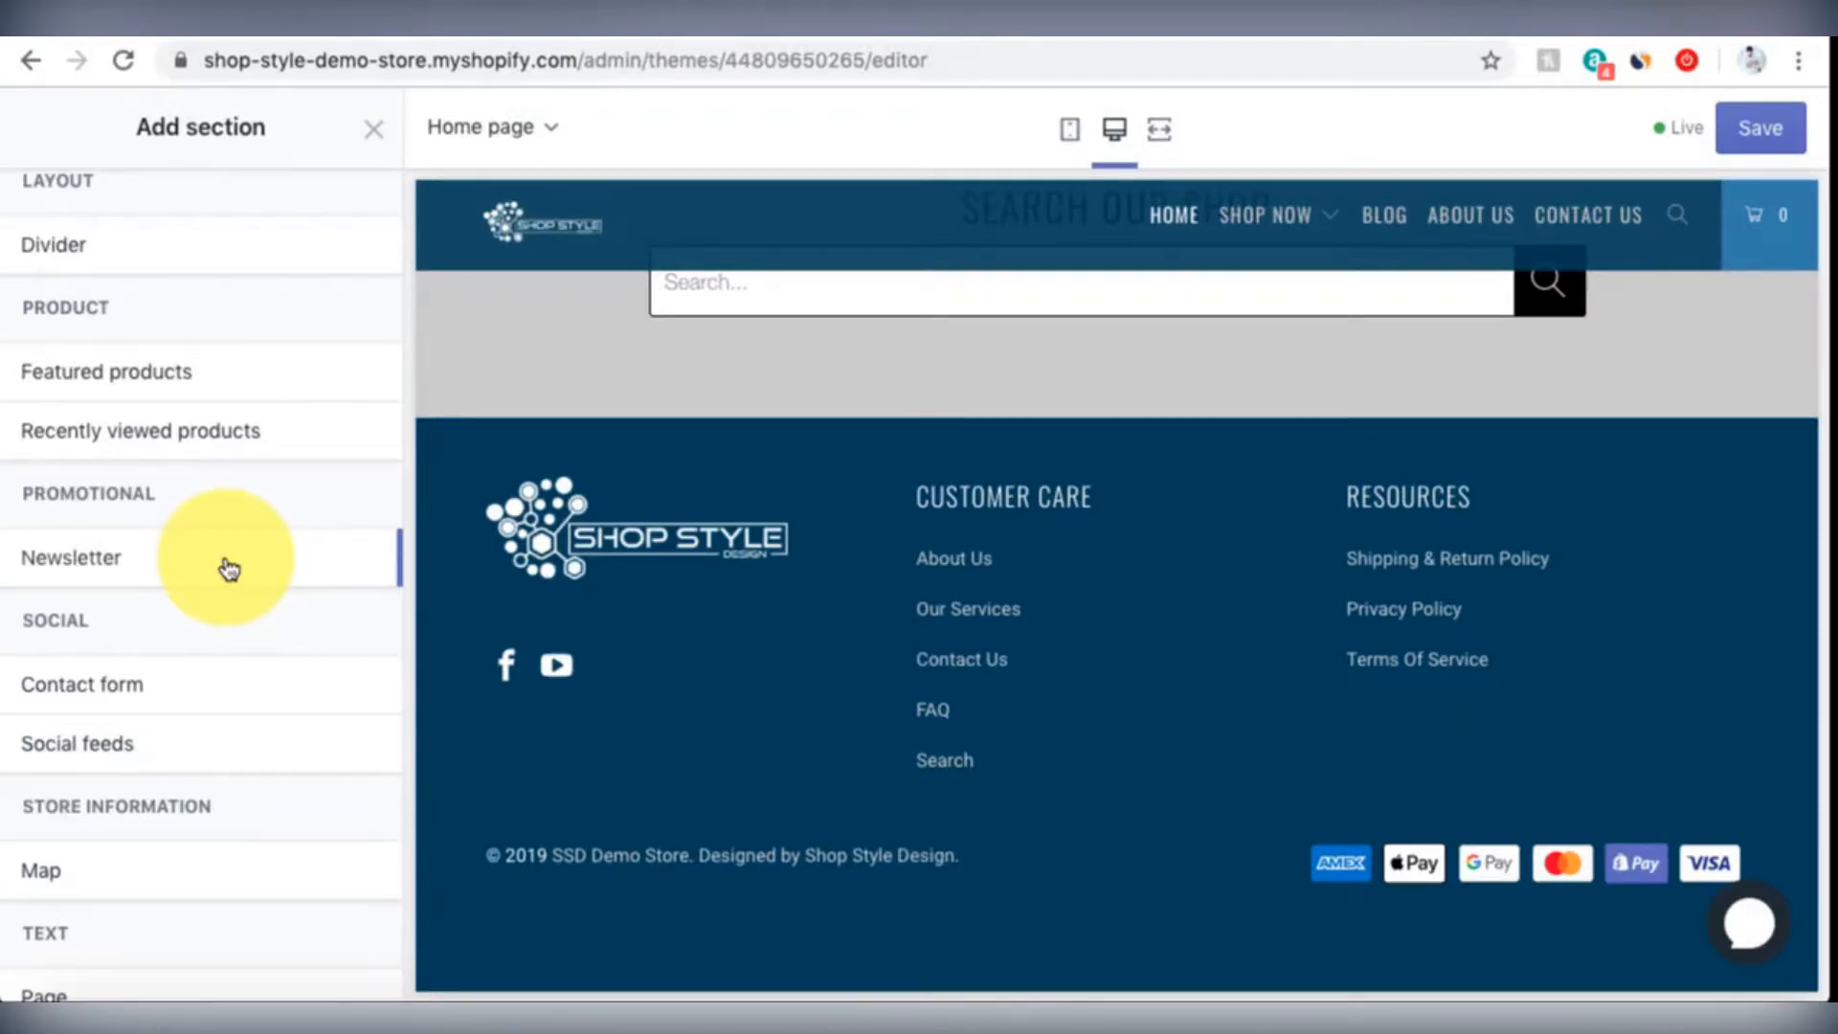
scroll(228, 568, down, 3)
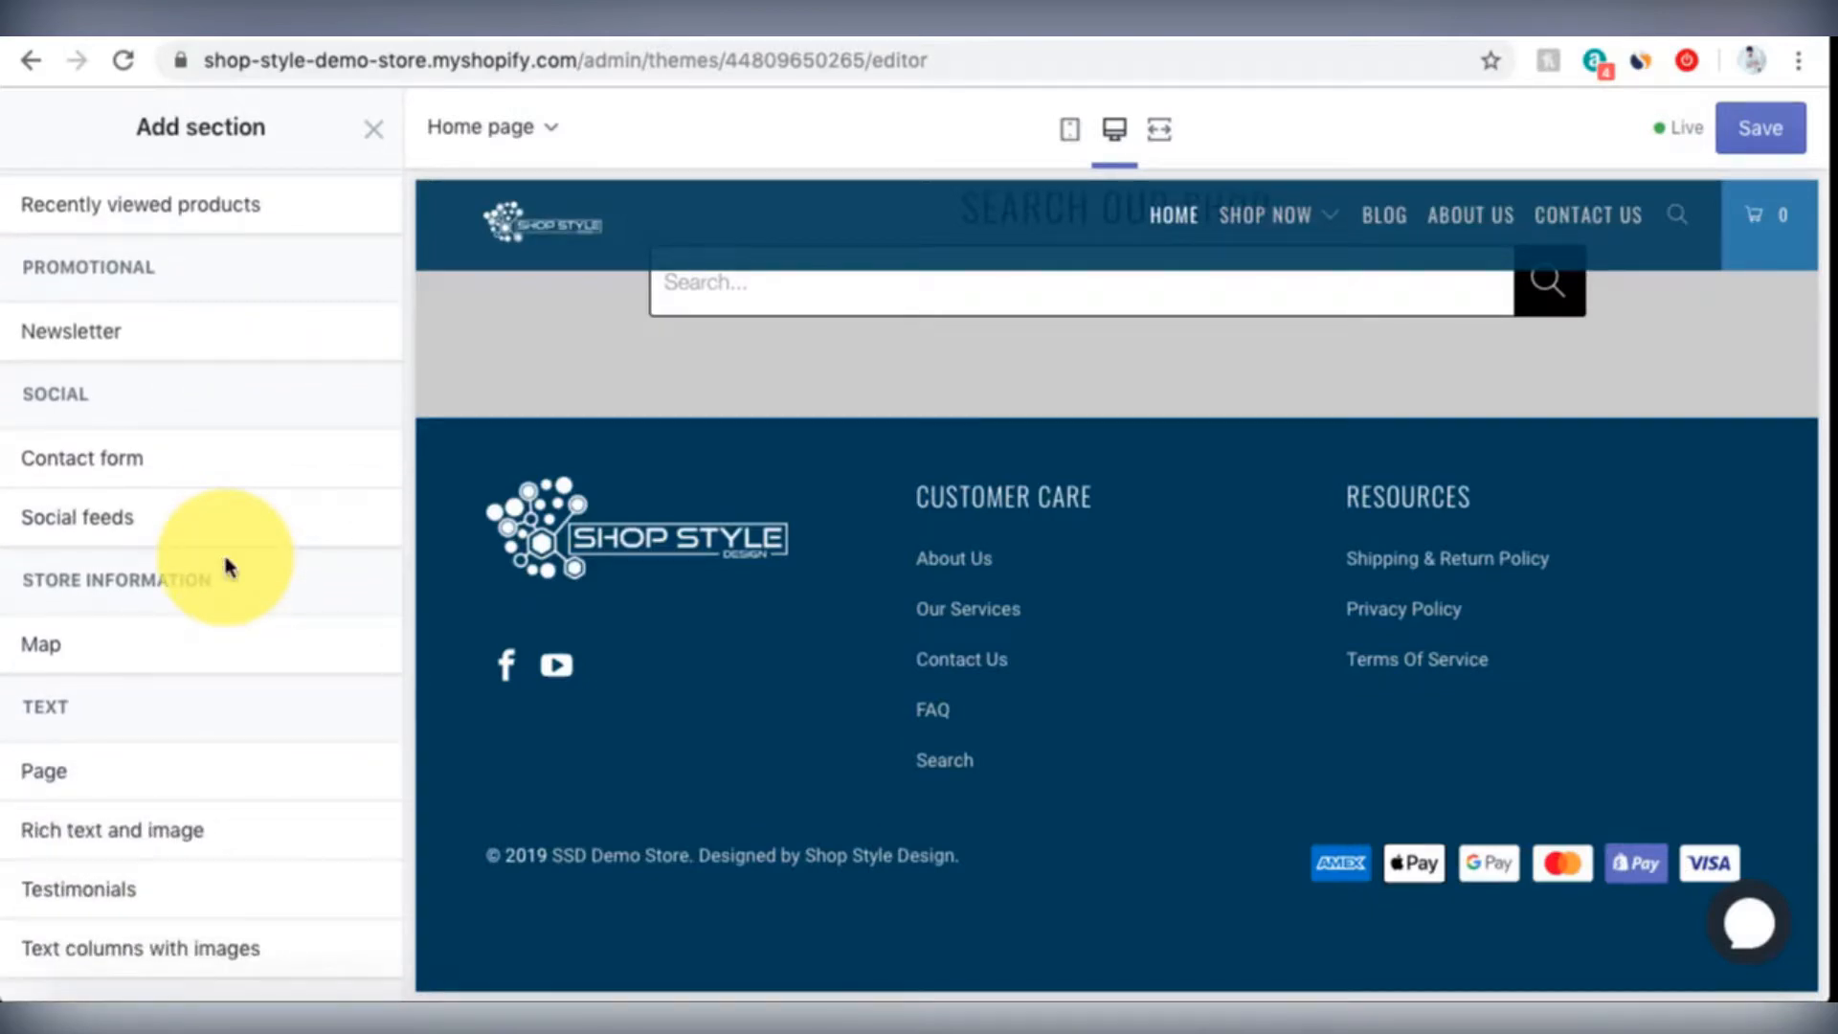
Step: Examine the home page preview upward from the footer through the map, contact form, video, Instagram feed and testimonials to Our Services
scroll(842, 727, up, 6)
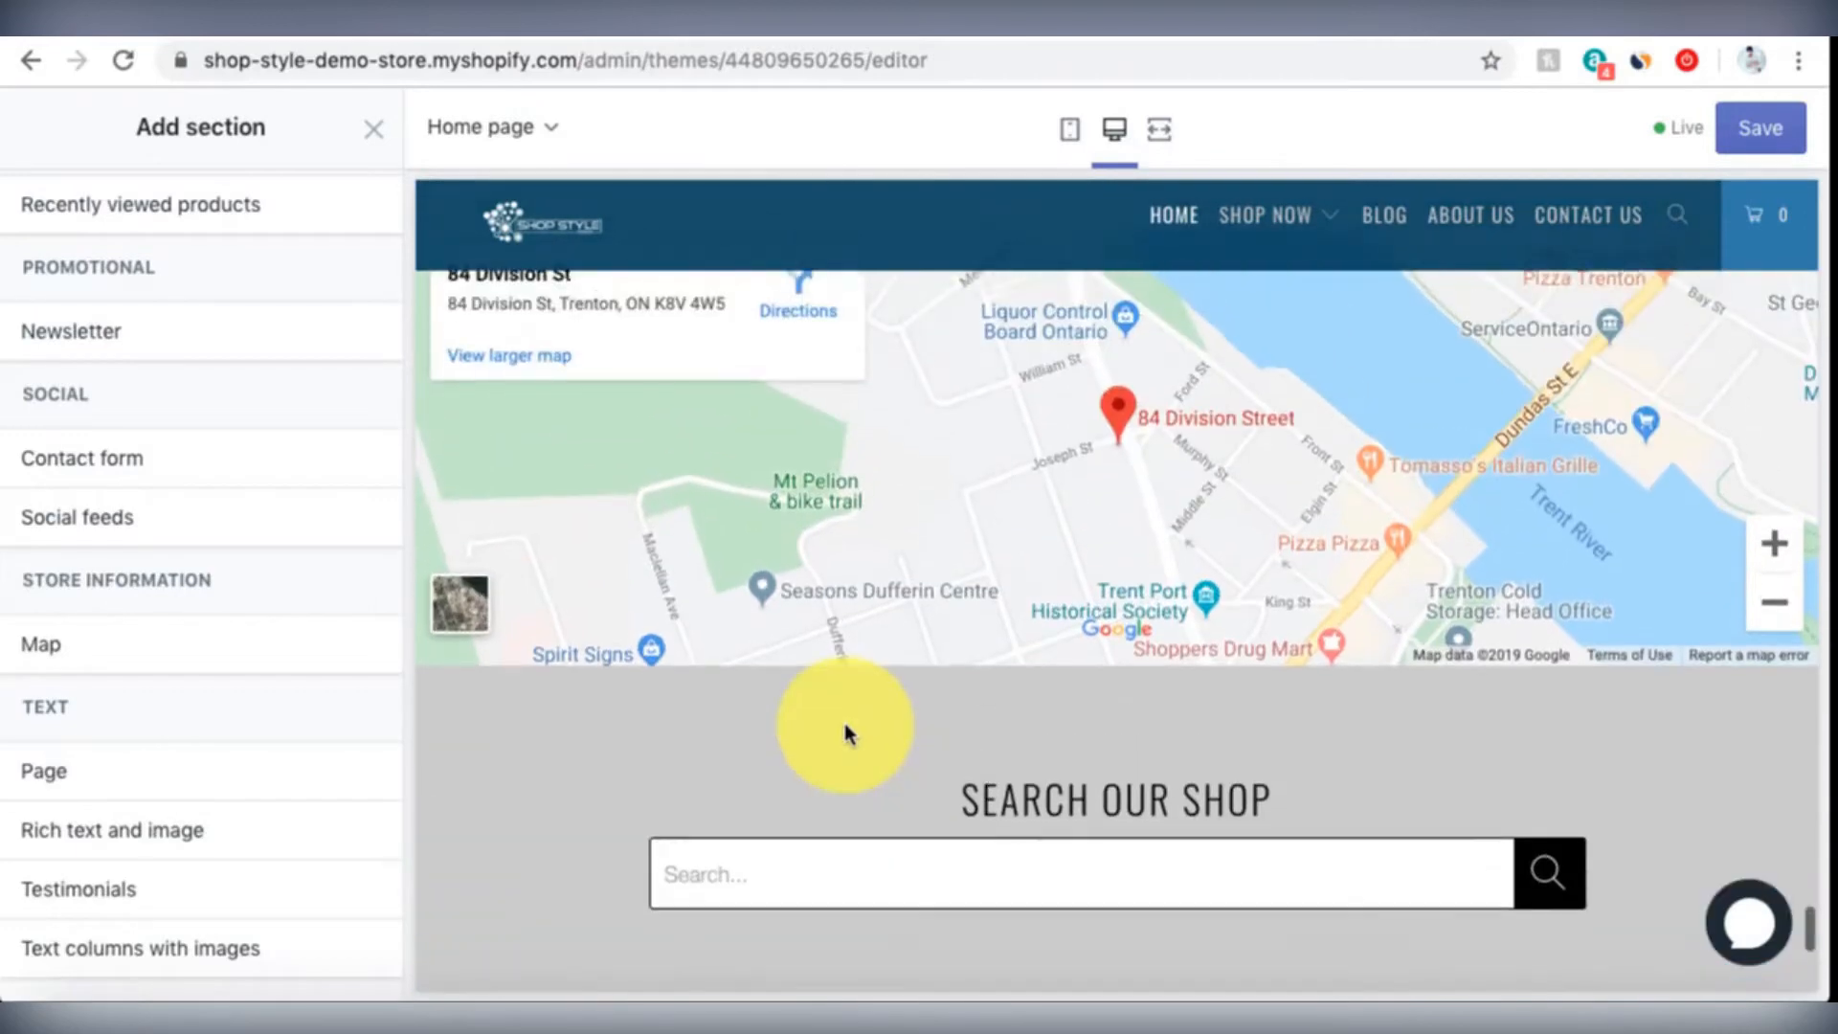
scroll(844, 736, up, 5)
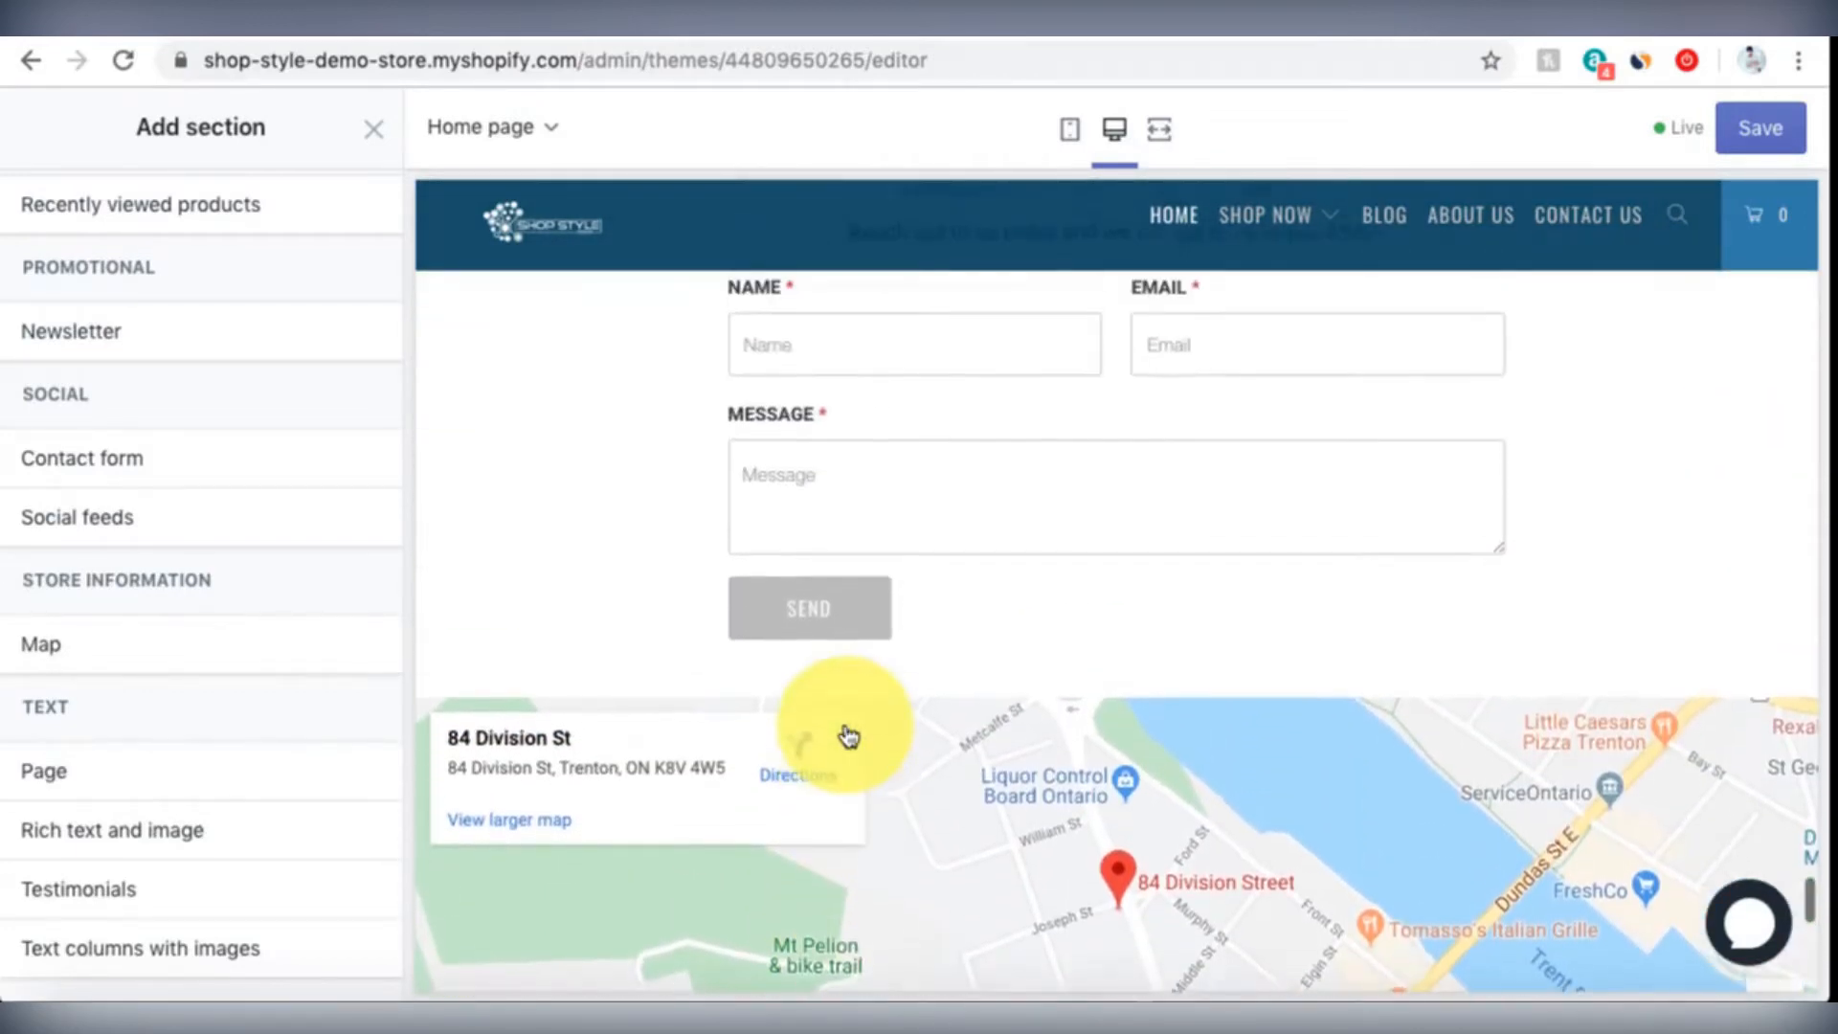
scroll(846, 734, up, 5)
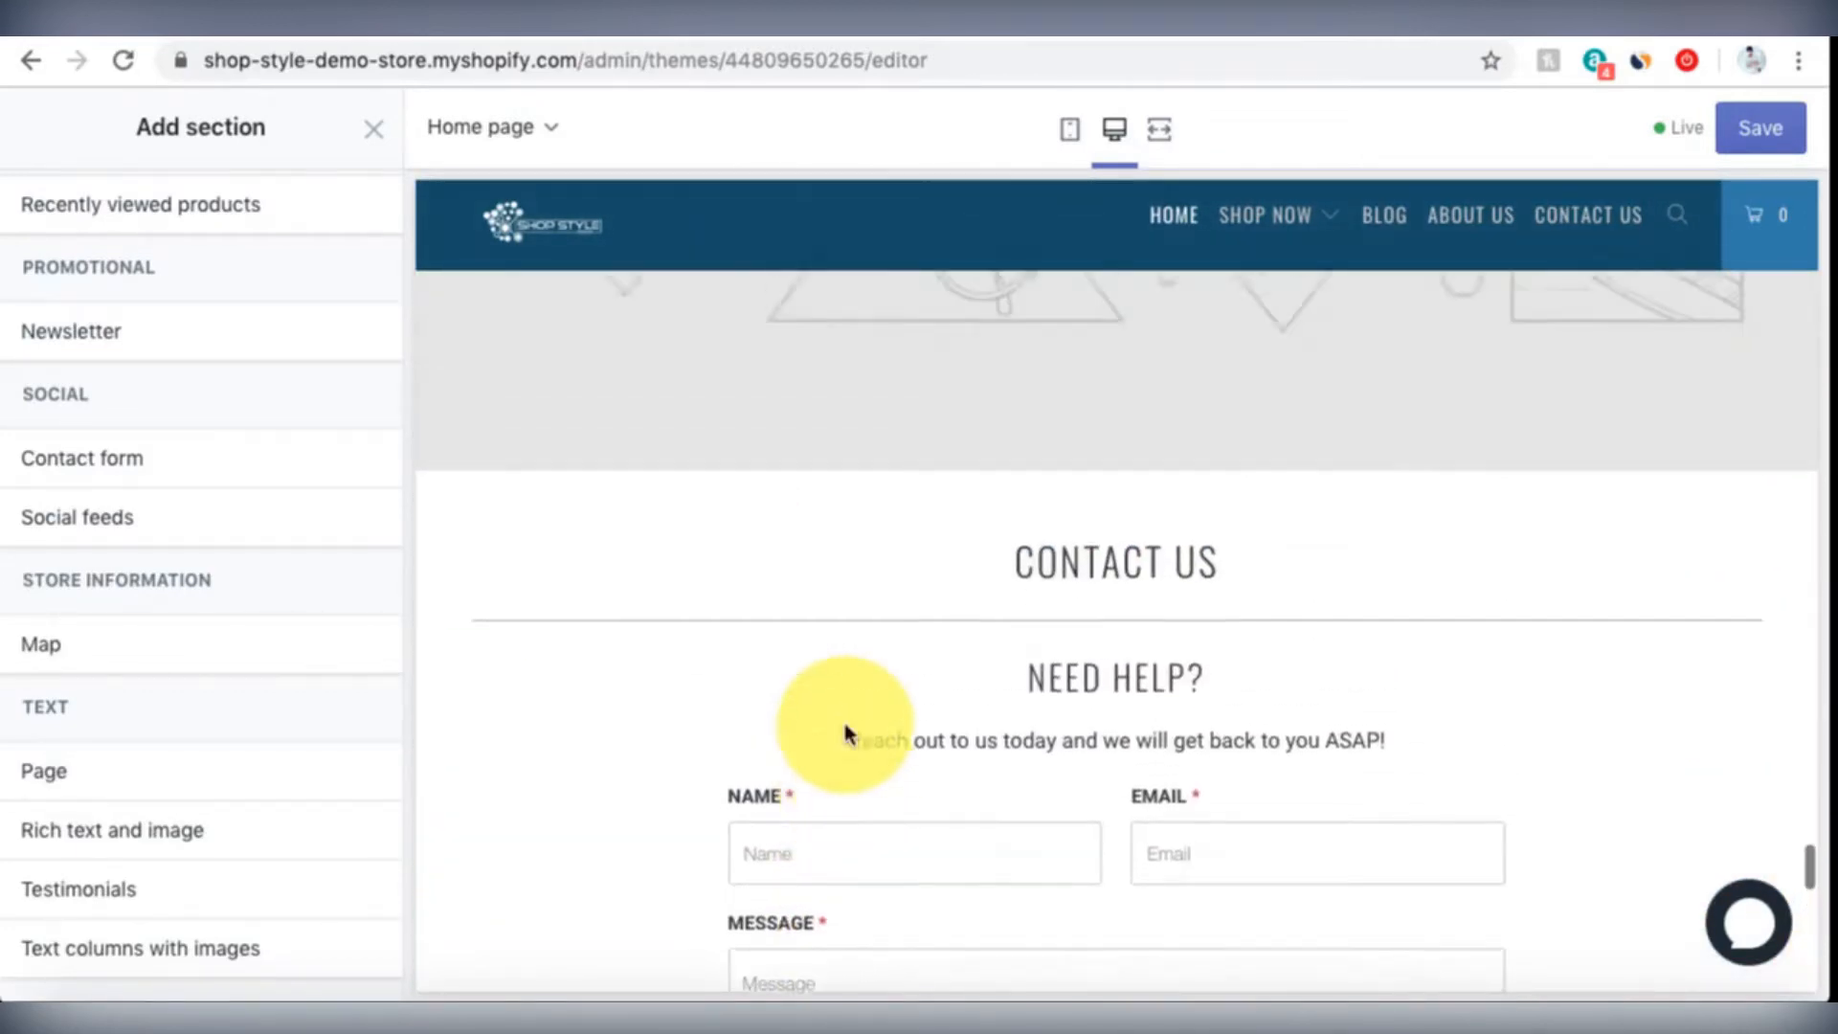
scroll(845, 734, up, 7)
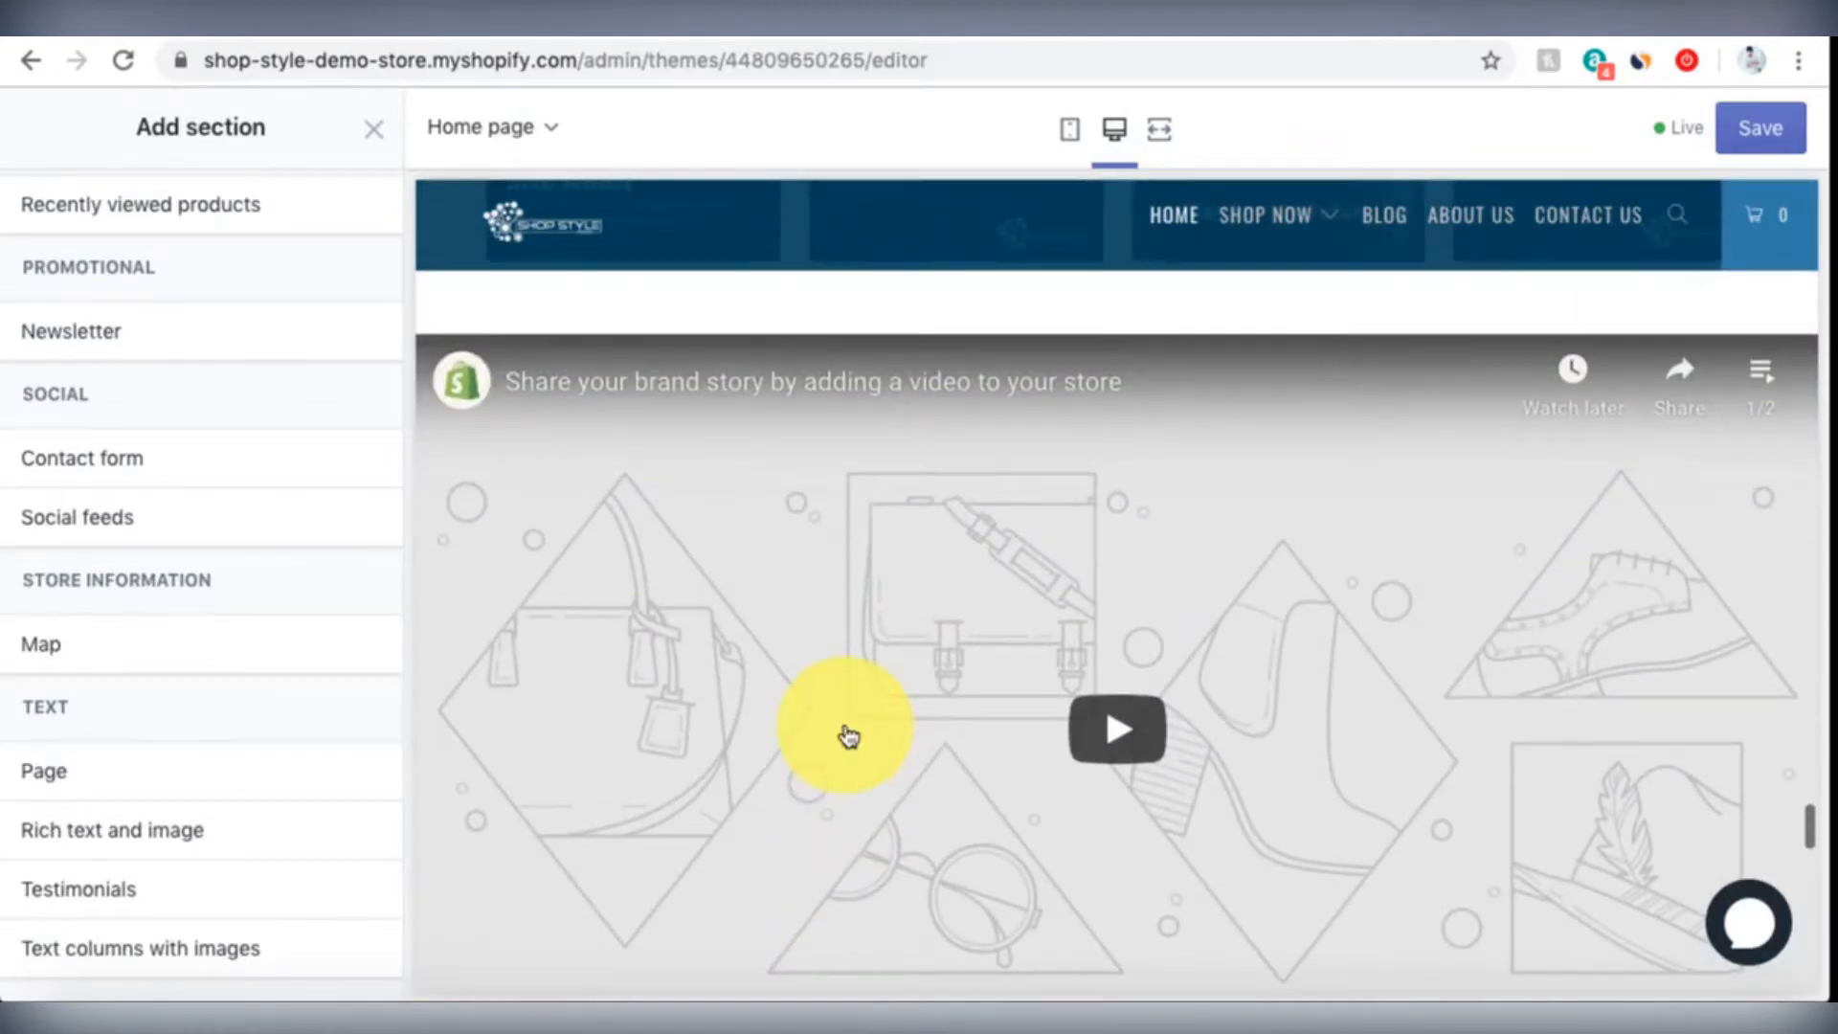
scroll(848, 735, up, 7)
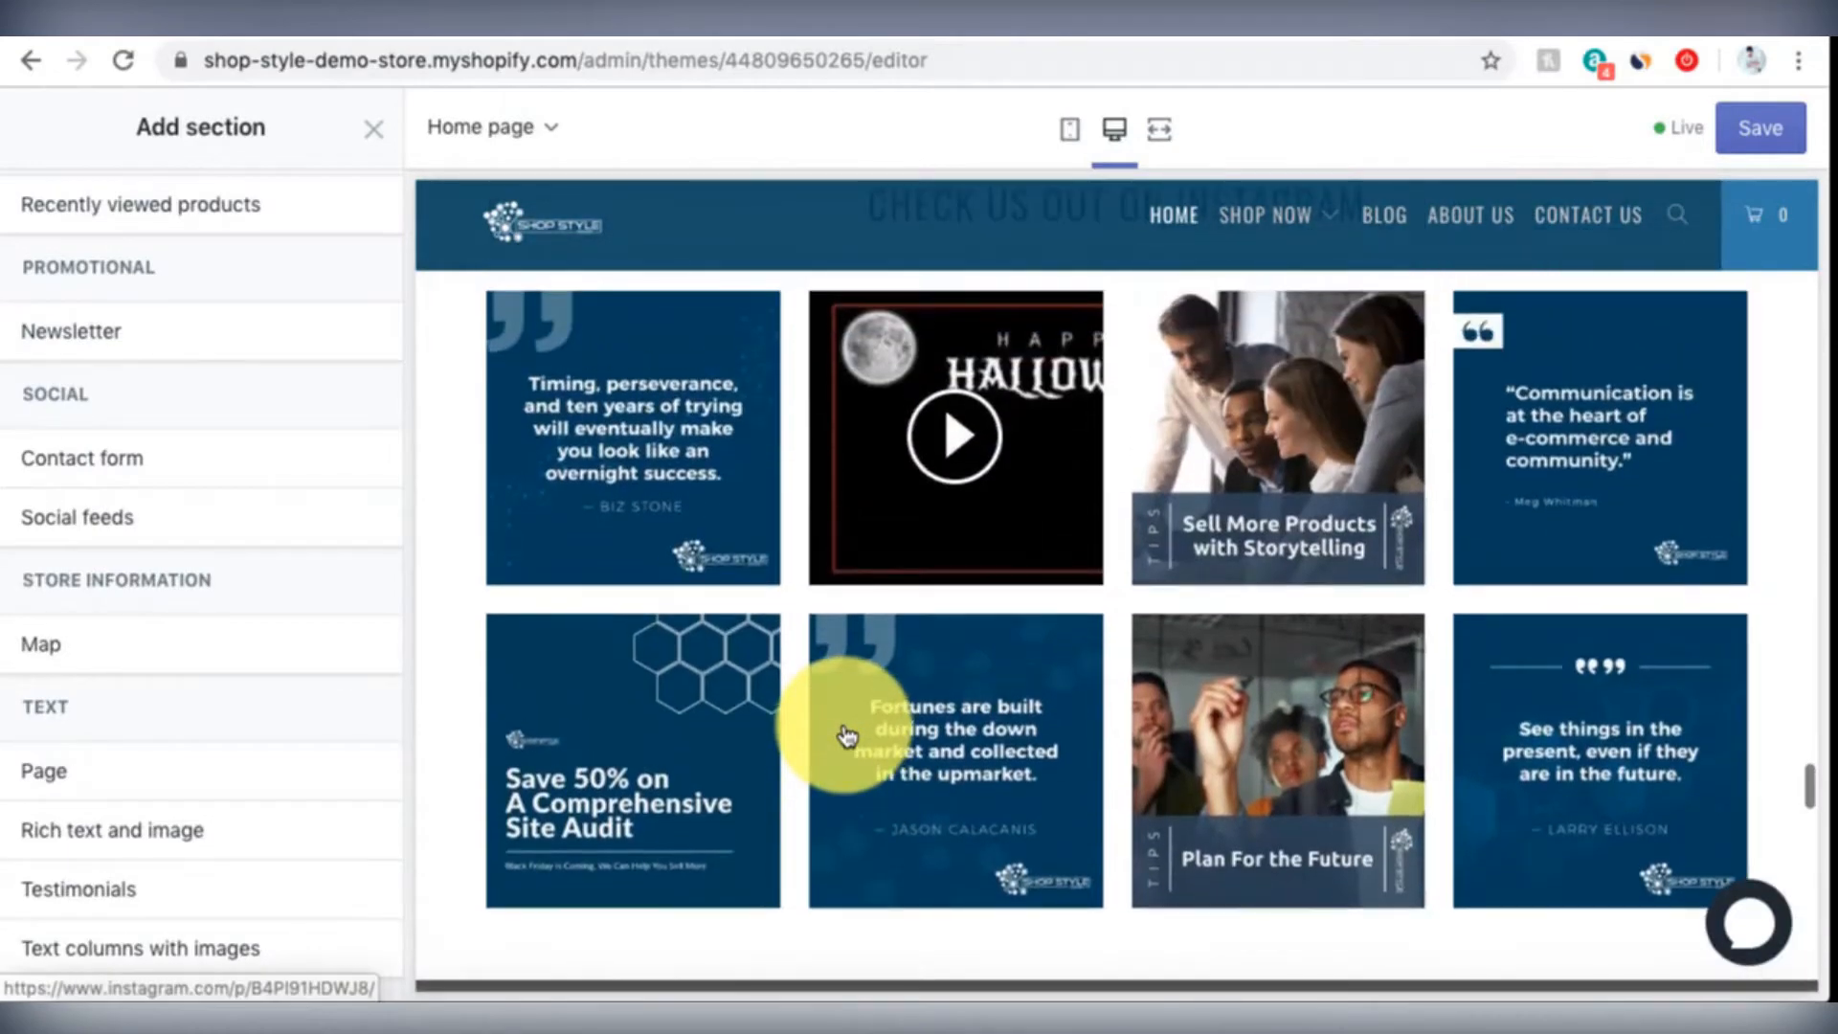
scroll(846, 734, up, 1)
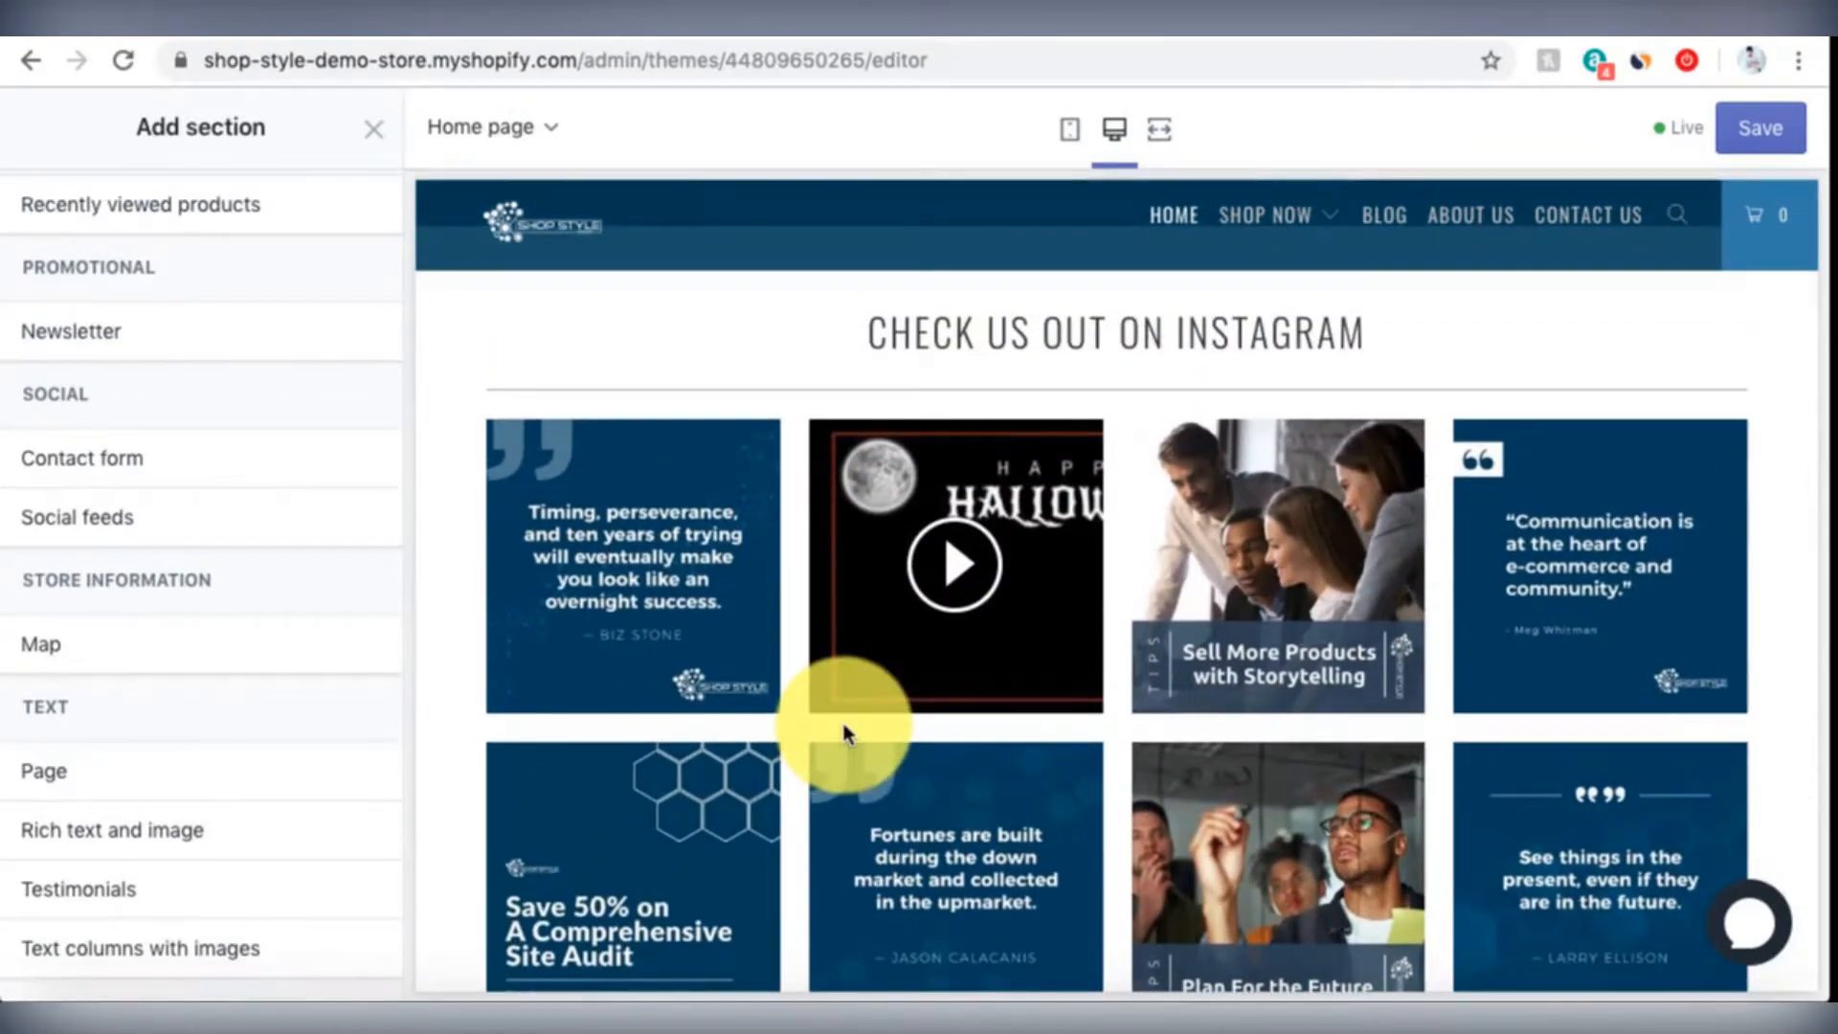
scroll(845, 734, down, 1)
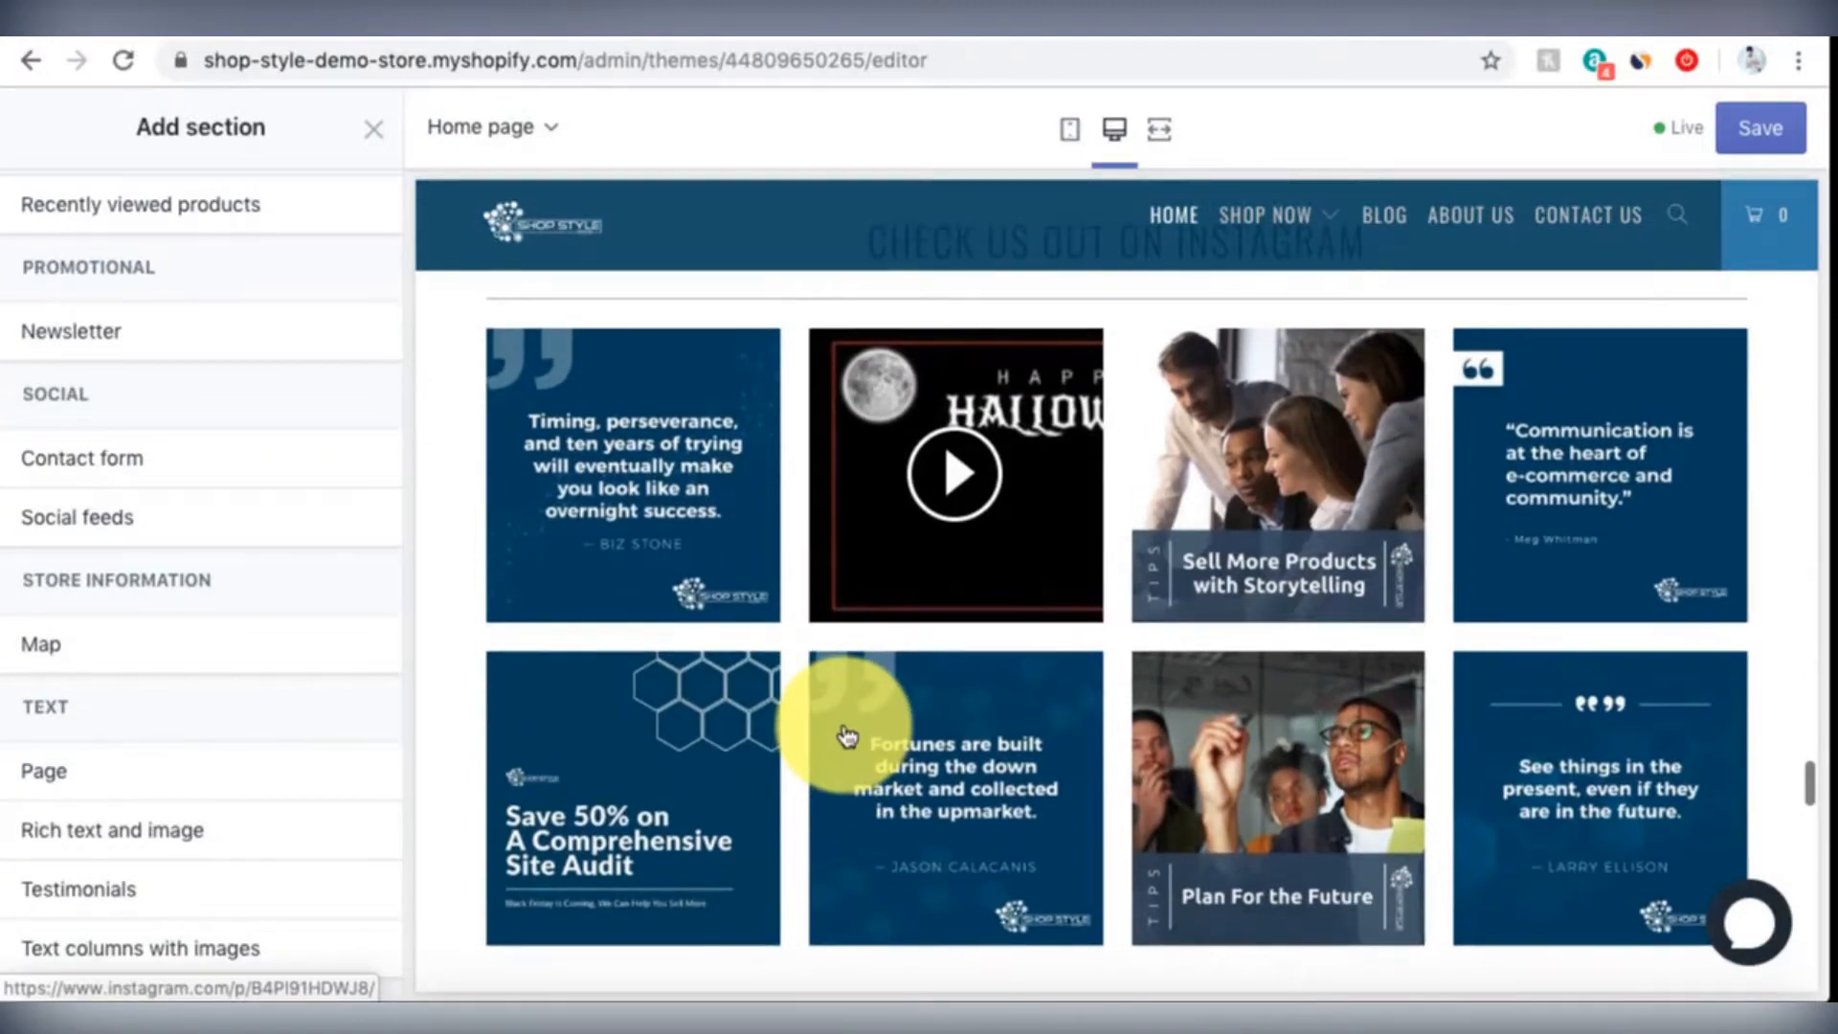
scroll(847, 736, up, 7)
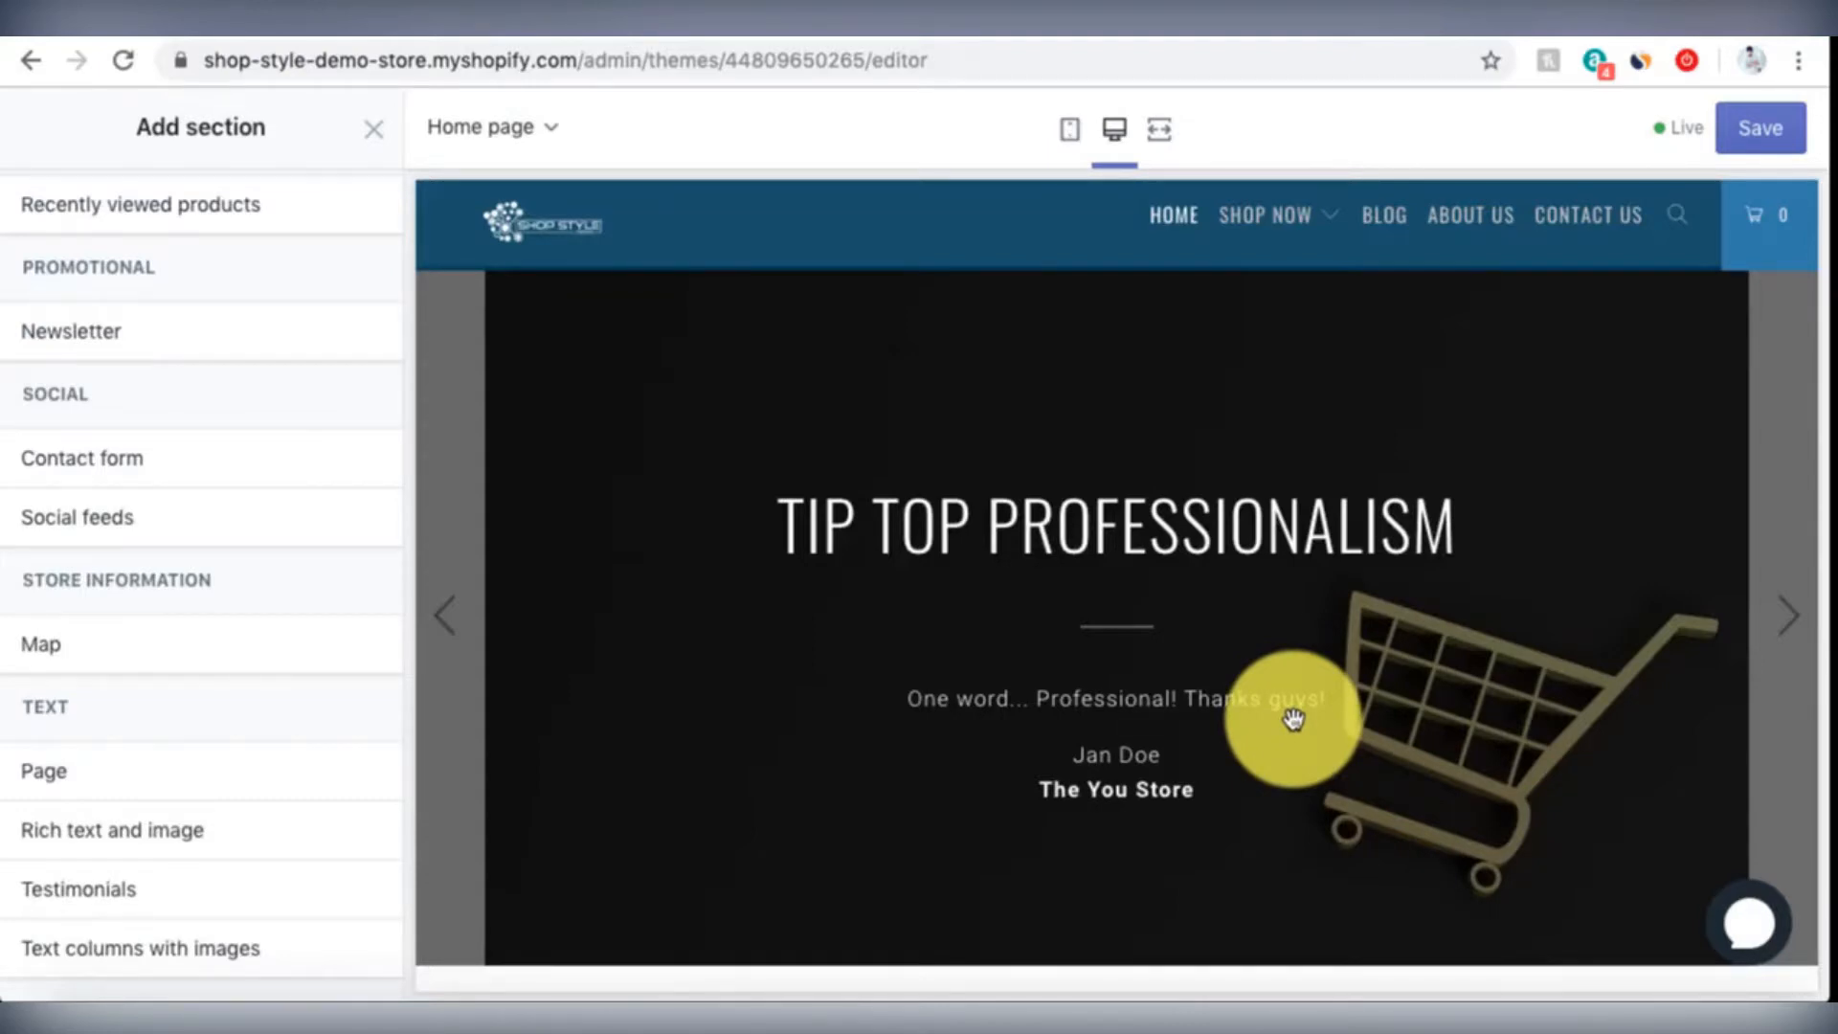
scroll(1292, 718, up, 7)
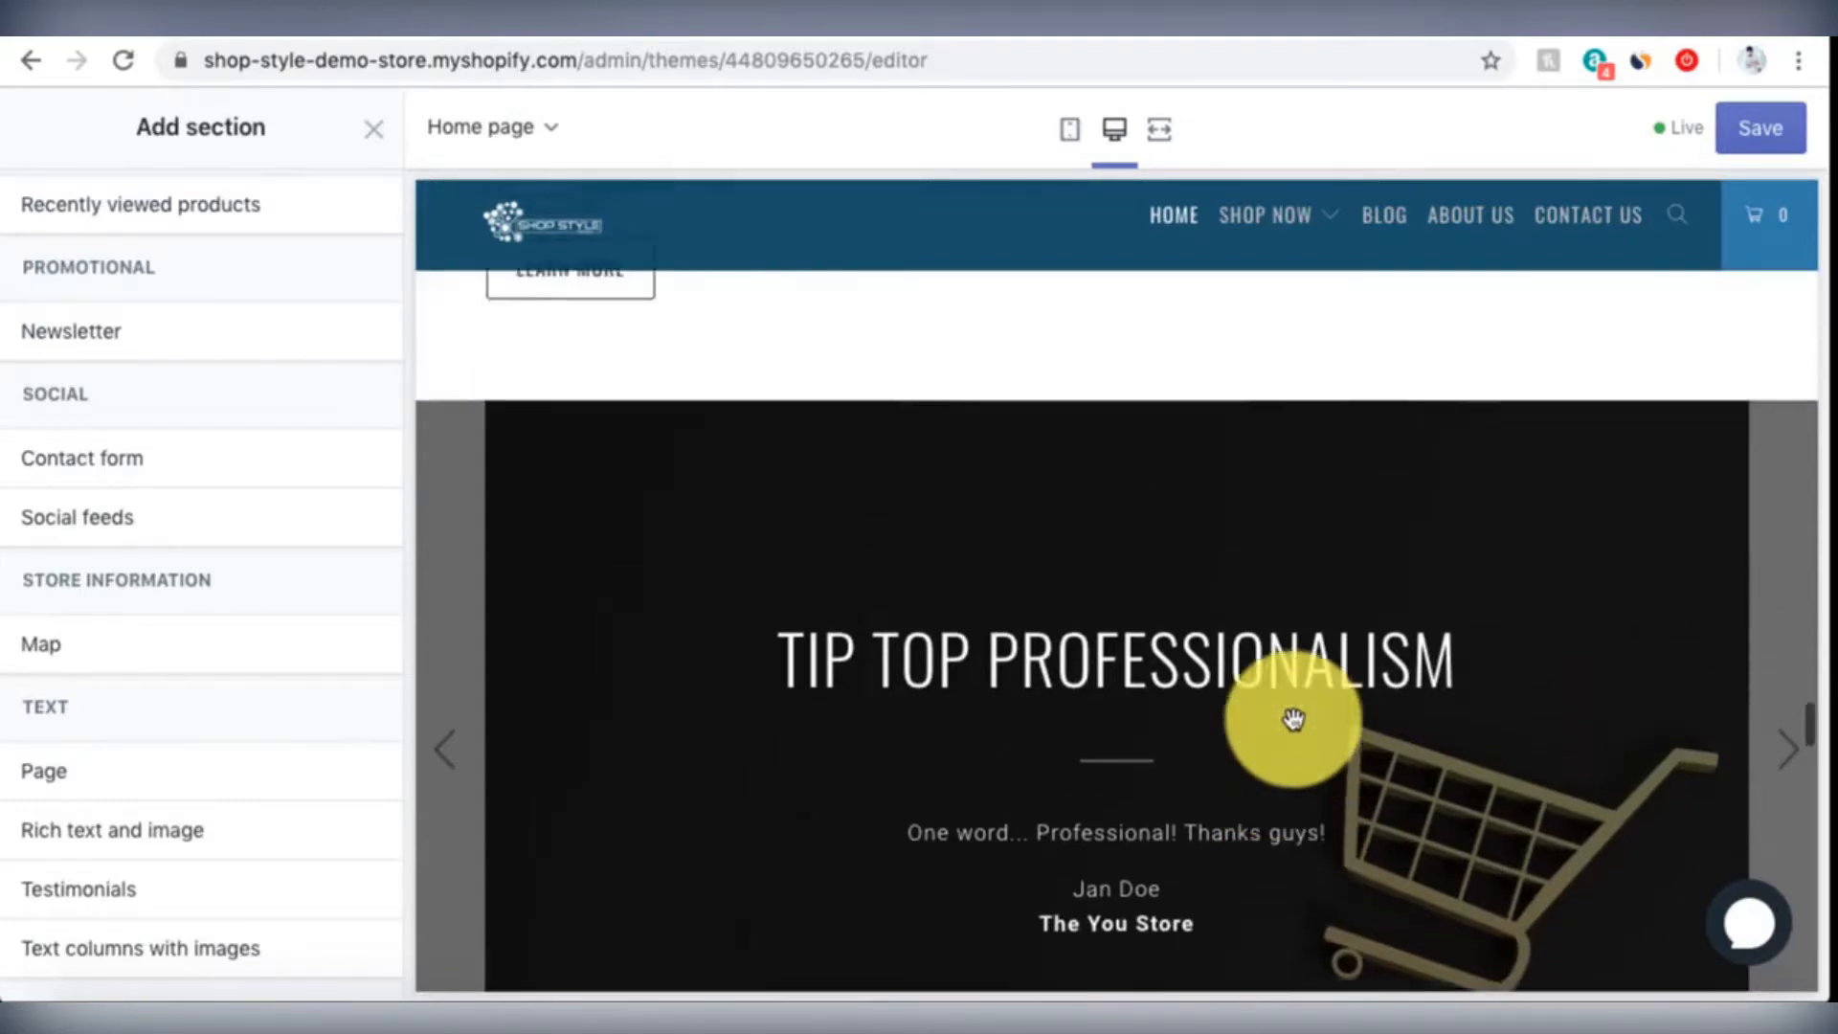
scroll(1290, 727, up, 4)
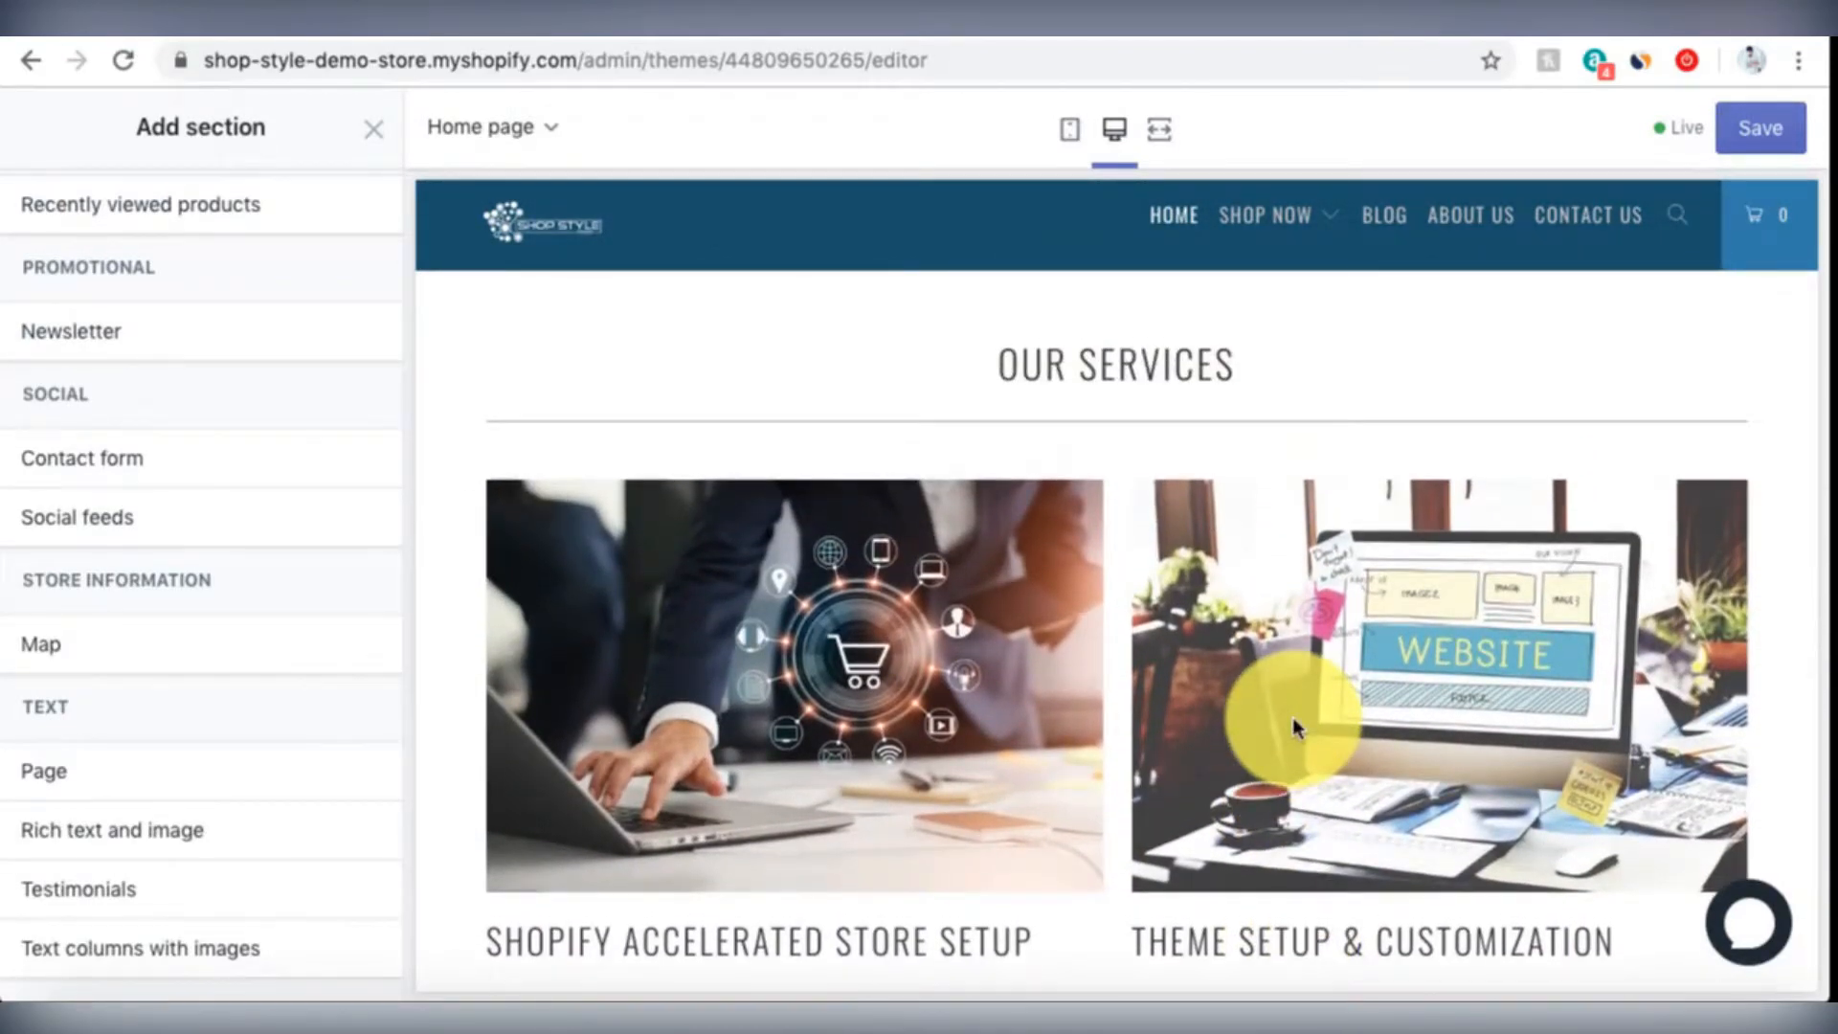
Step: Examine the preview upward from the blog posts through partners, recently viewed products, gift card and gallery, and close the section type list
scroll(1294, 727, up, 3)
scroll(1294, 727, up, 7)
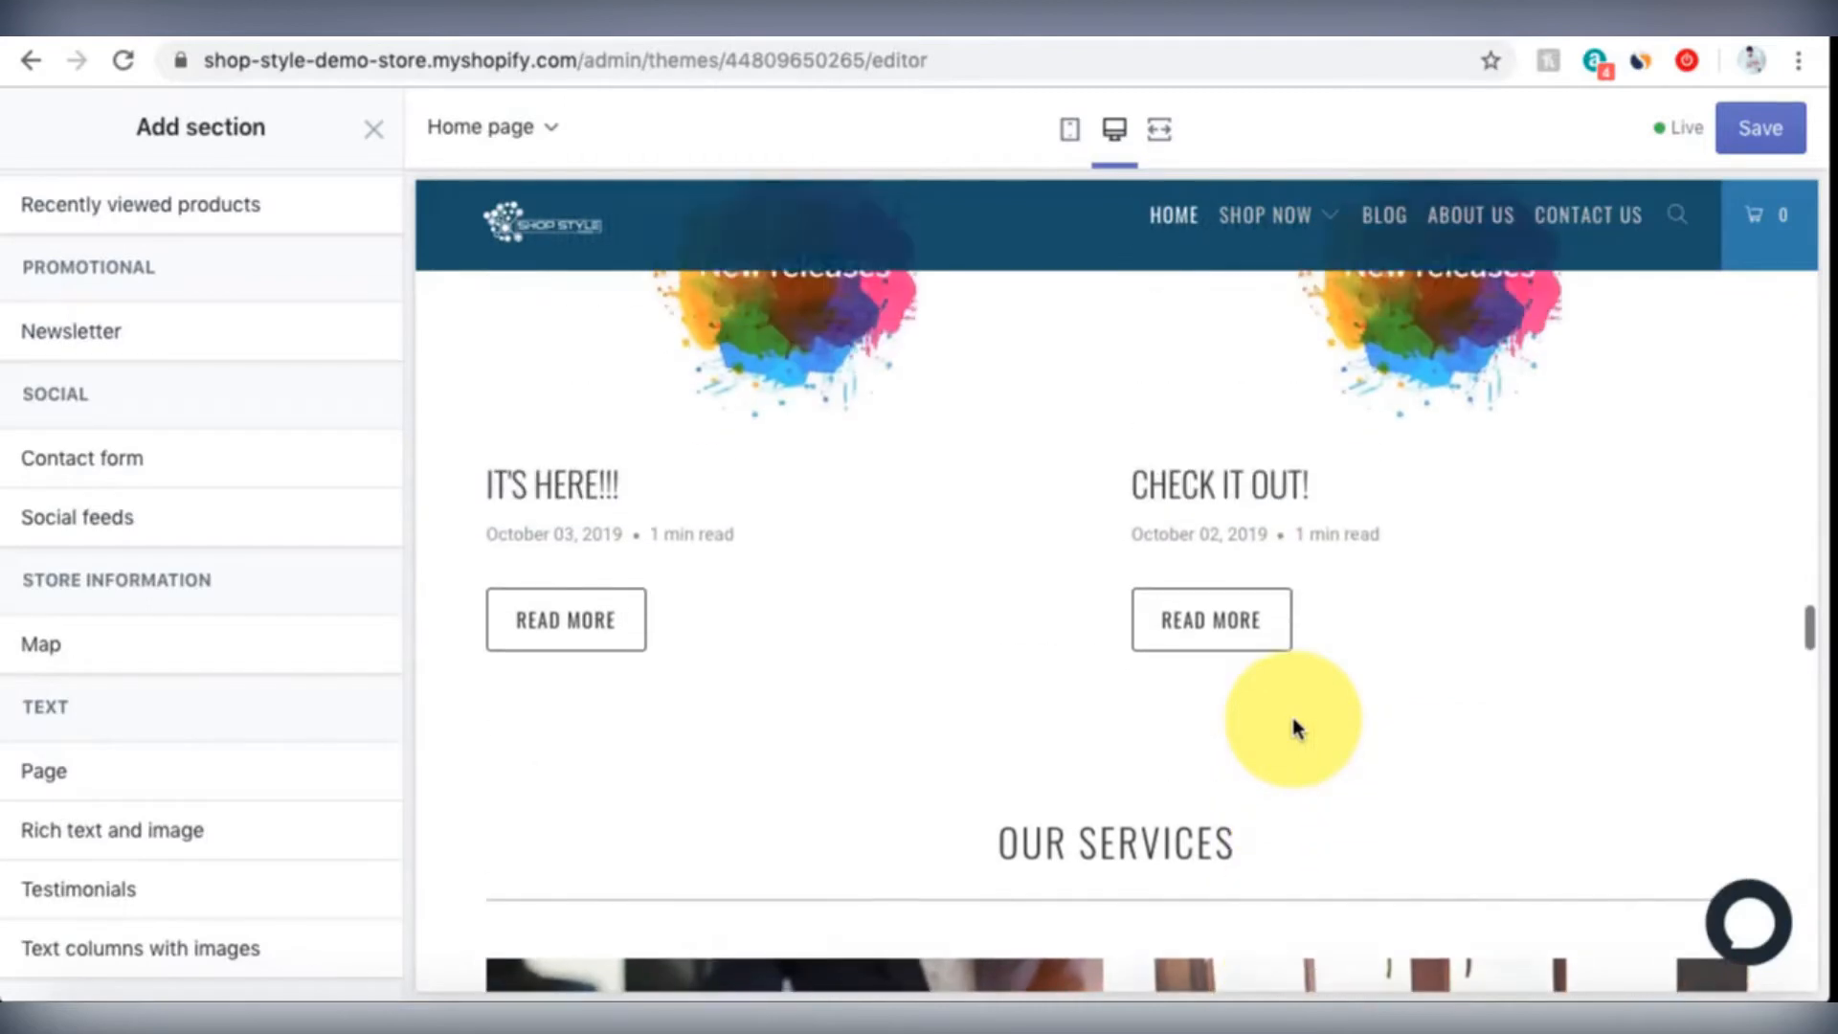
scroll(1294, 728, up, 6)
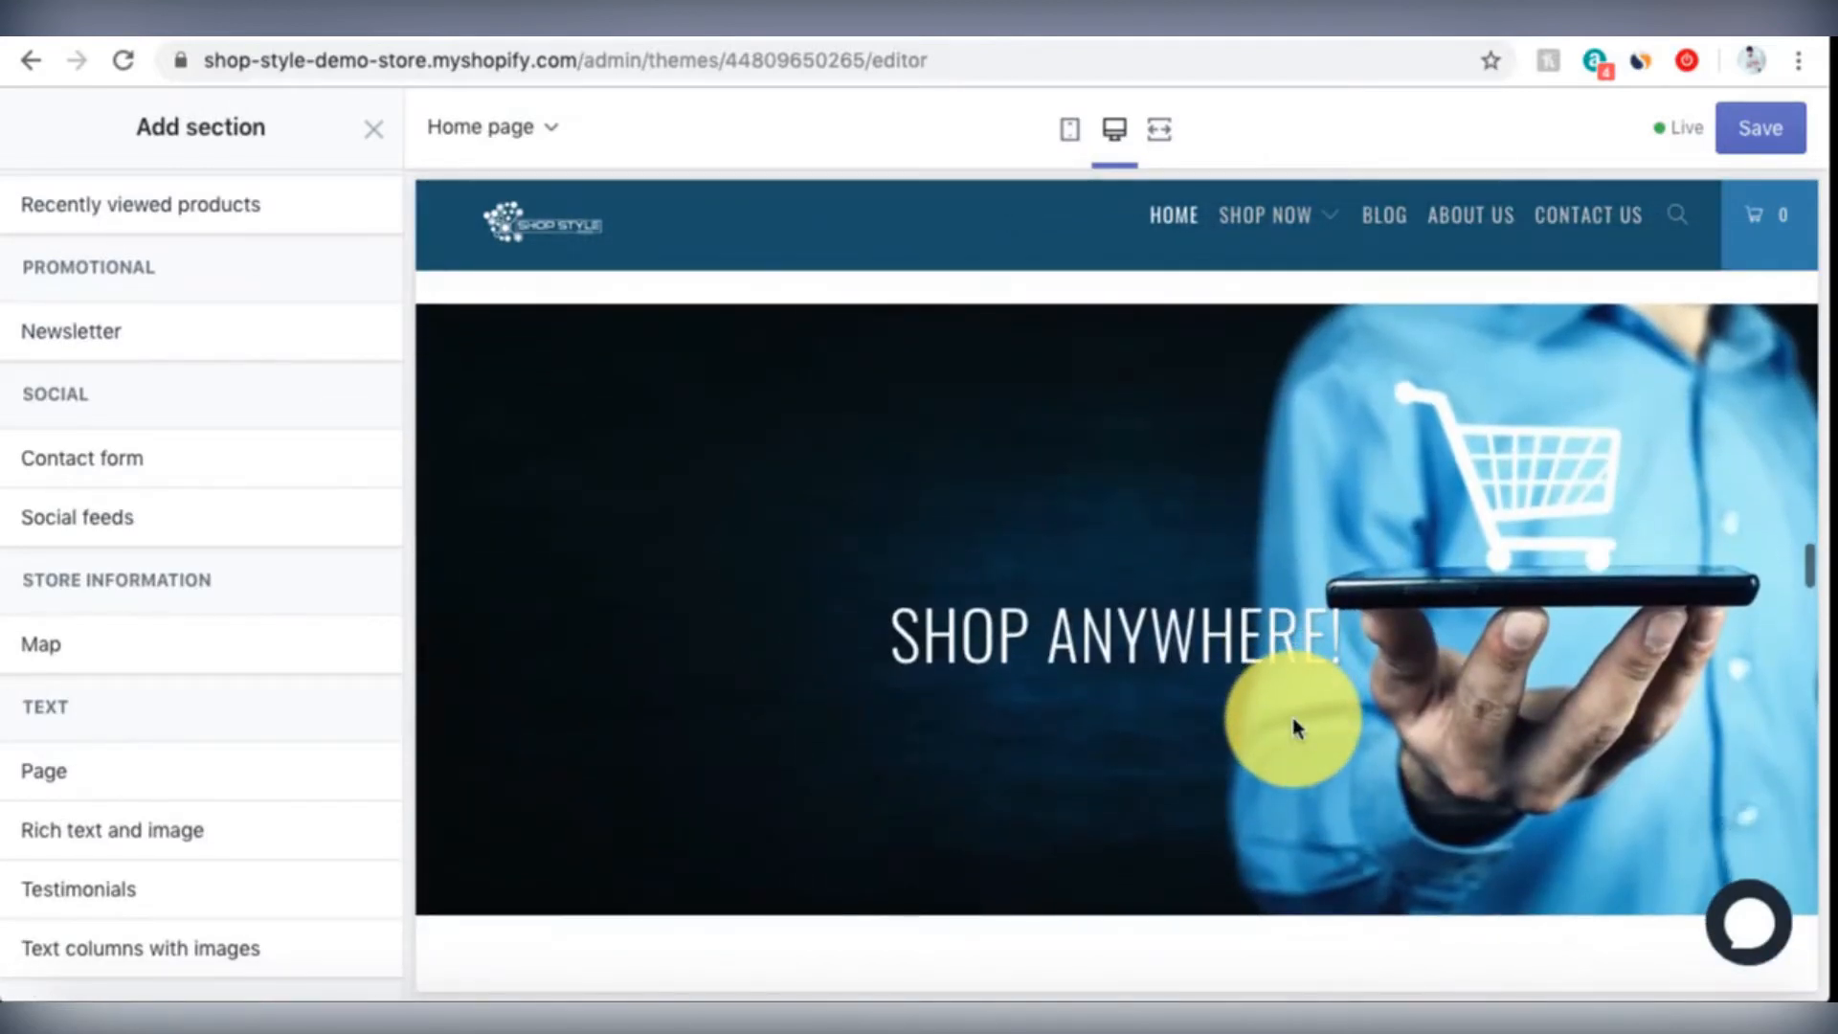
scroll(1294, 723, up, 5)
scroll(1292, 727, up, 1)
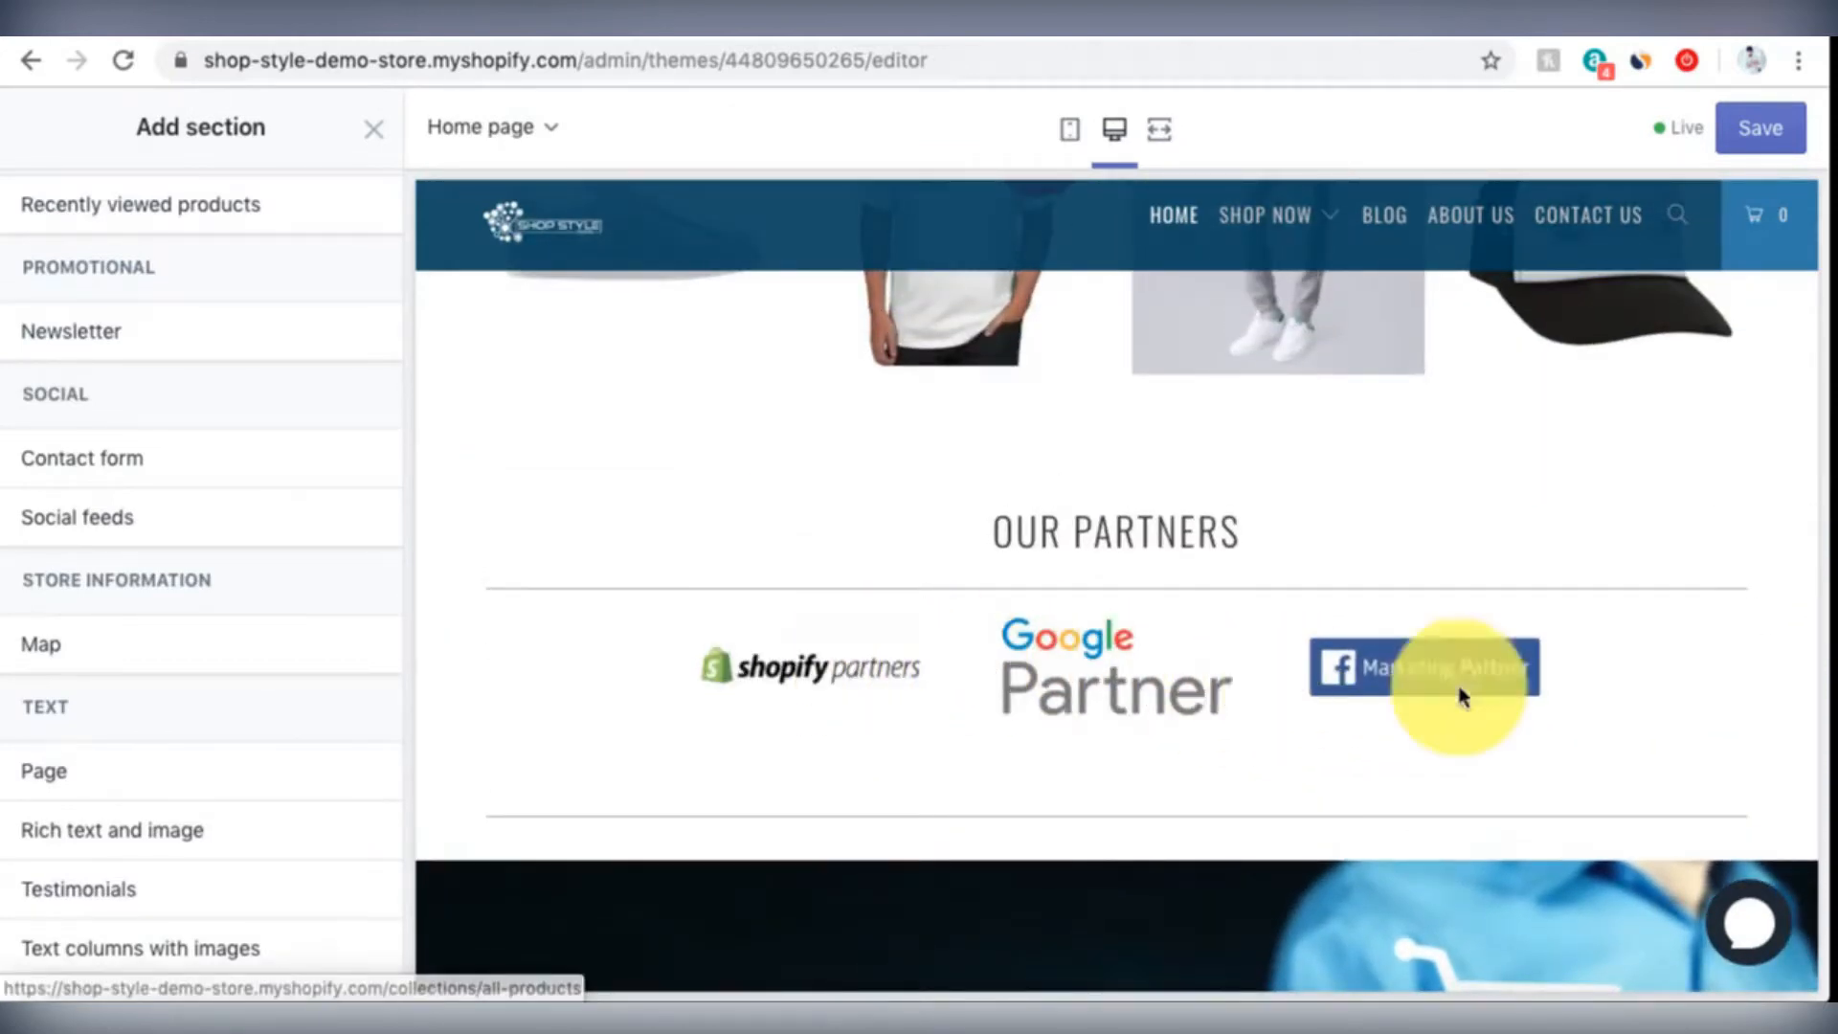
scroll(1571, 730, up, 3)
scroll(1566, 722, up, 2)
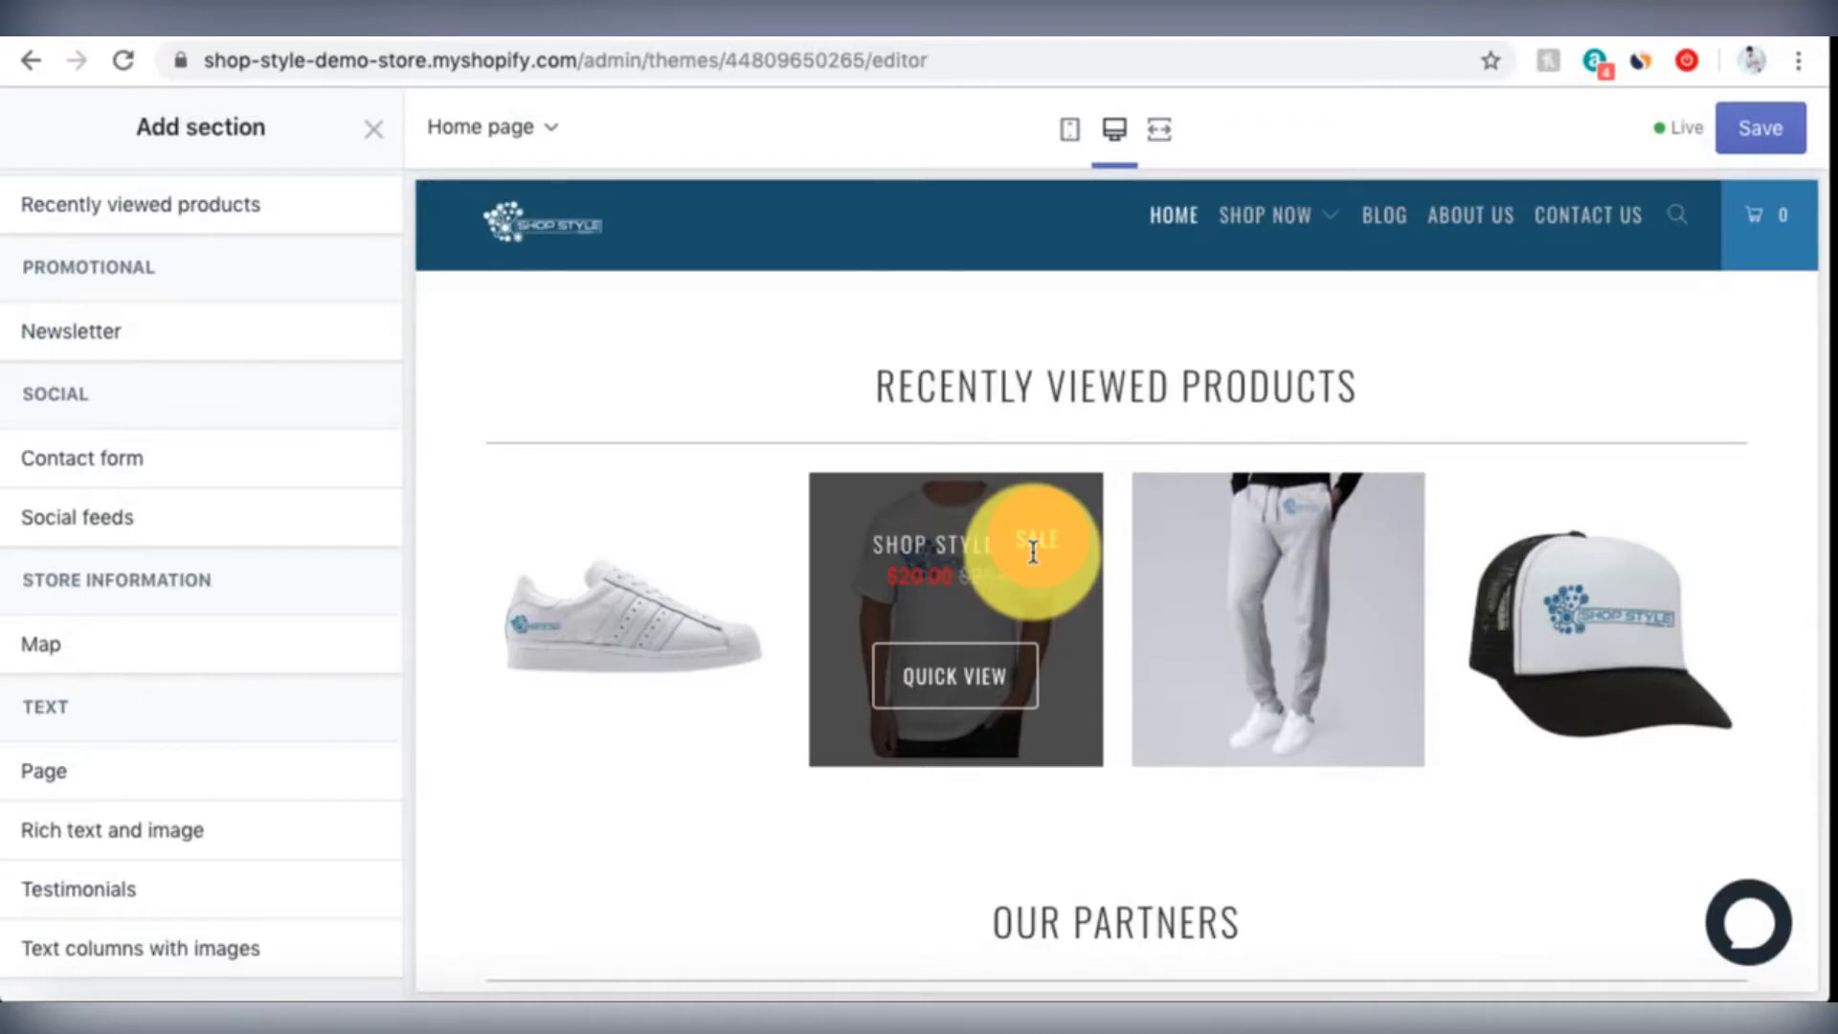
click(1033, 553)
scroll(1026, 554, up, 3)
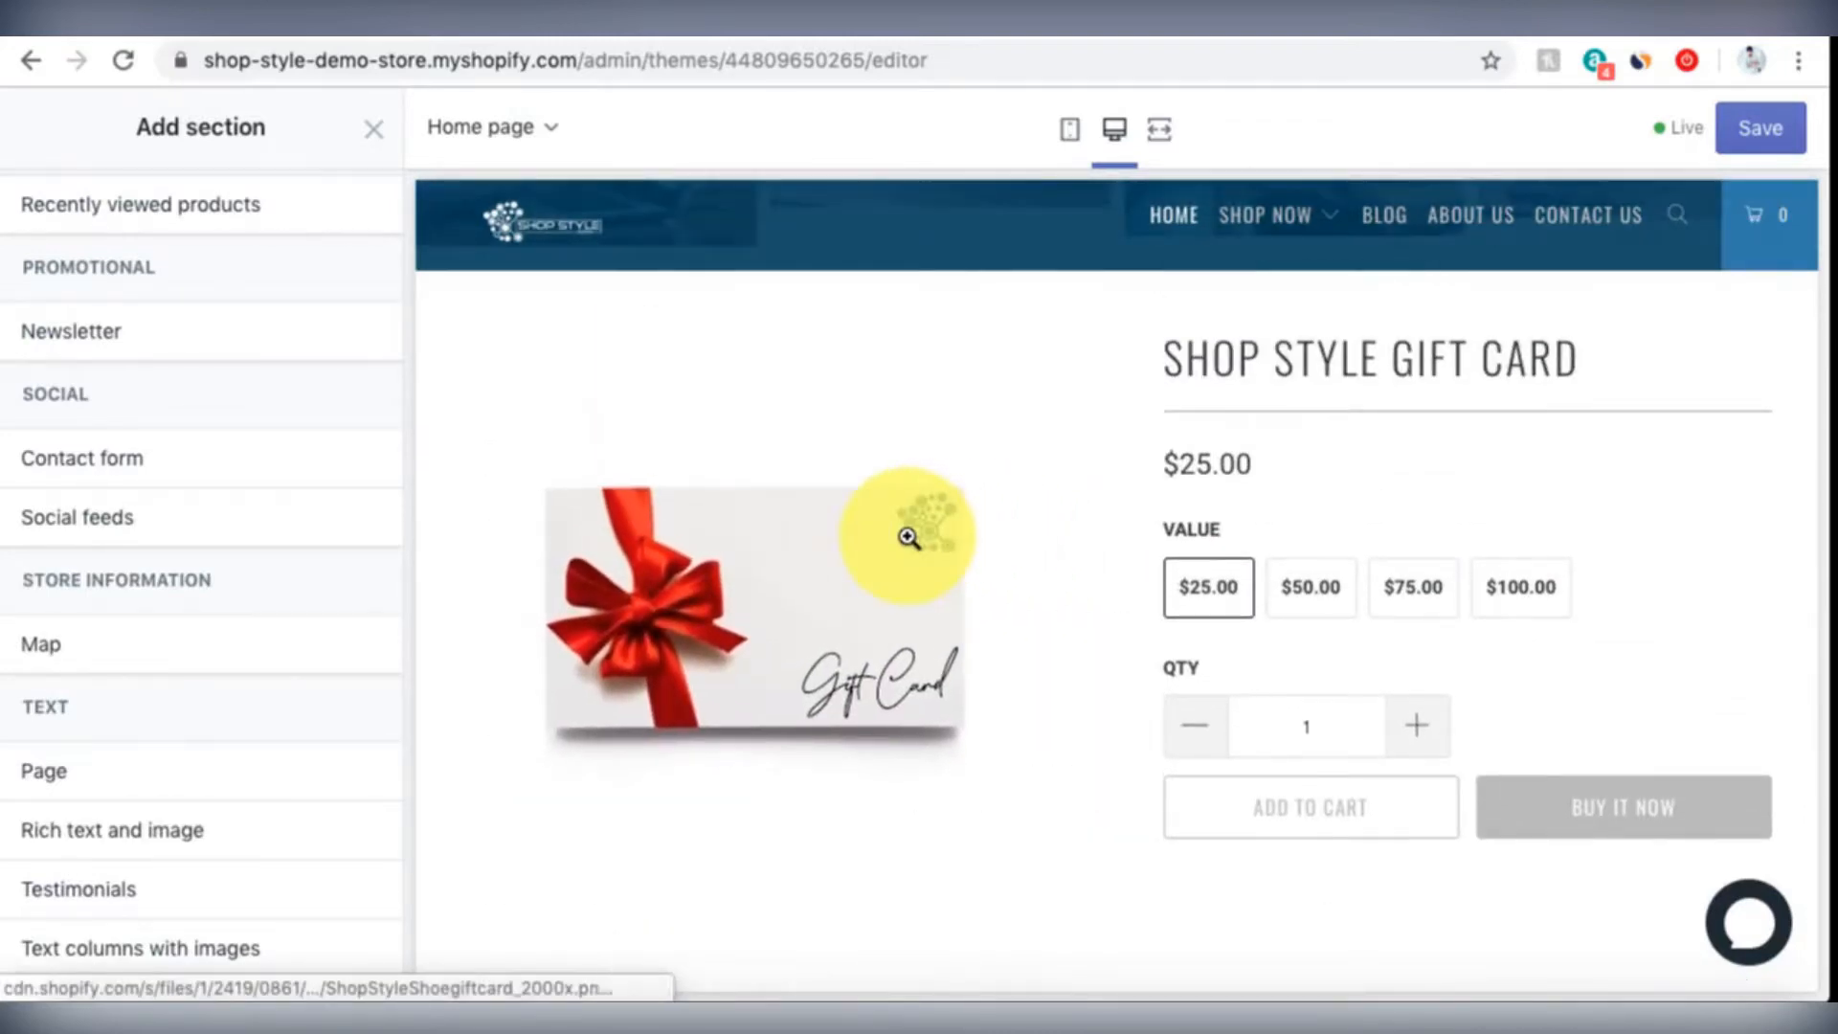
scroll(907, 537, up, 6)
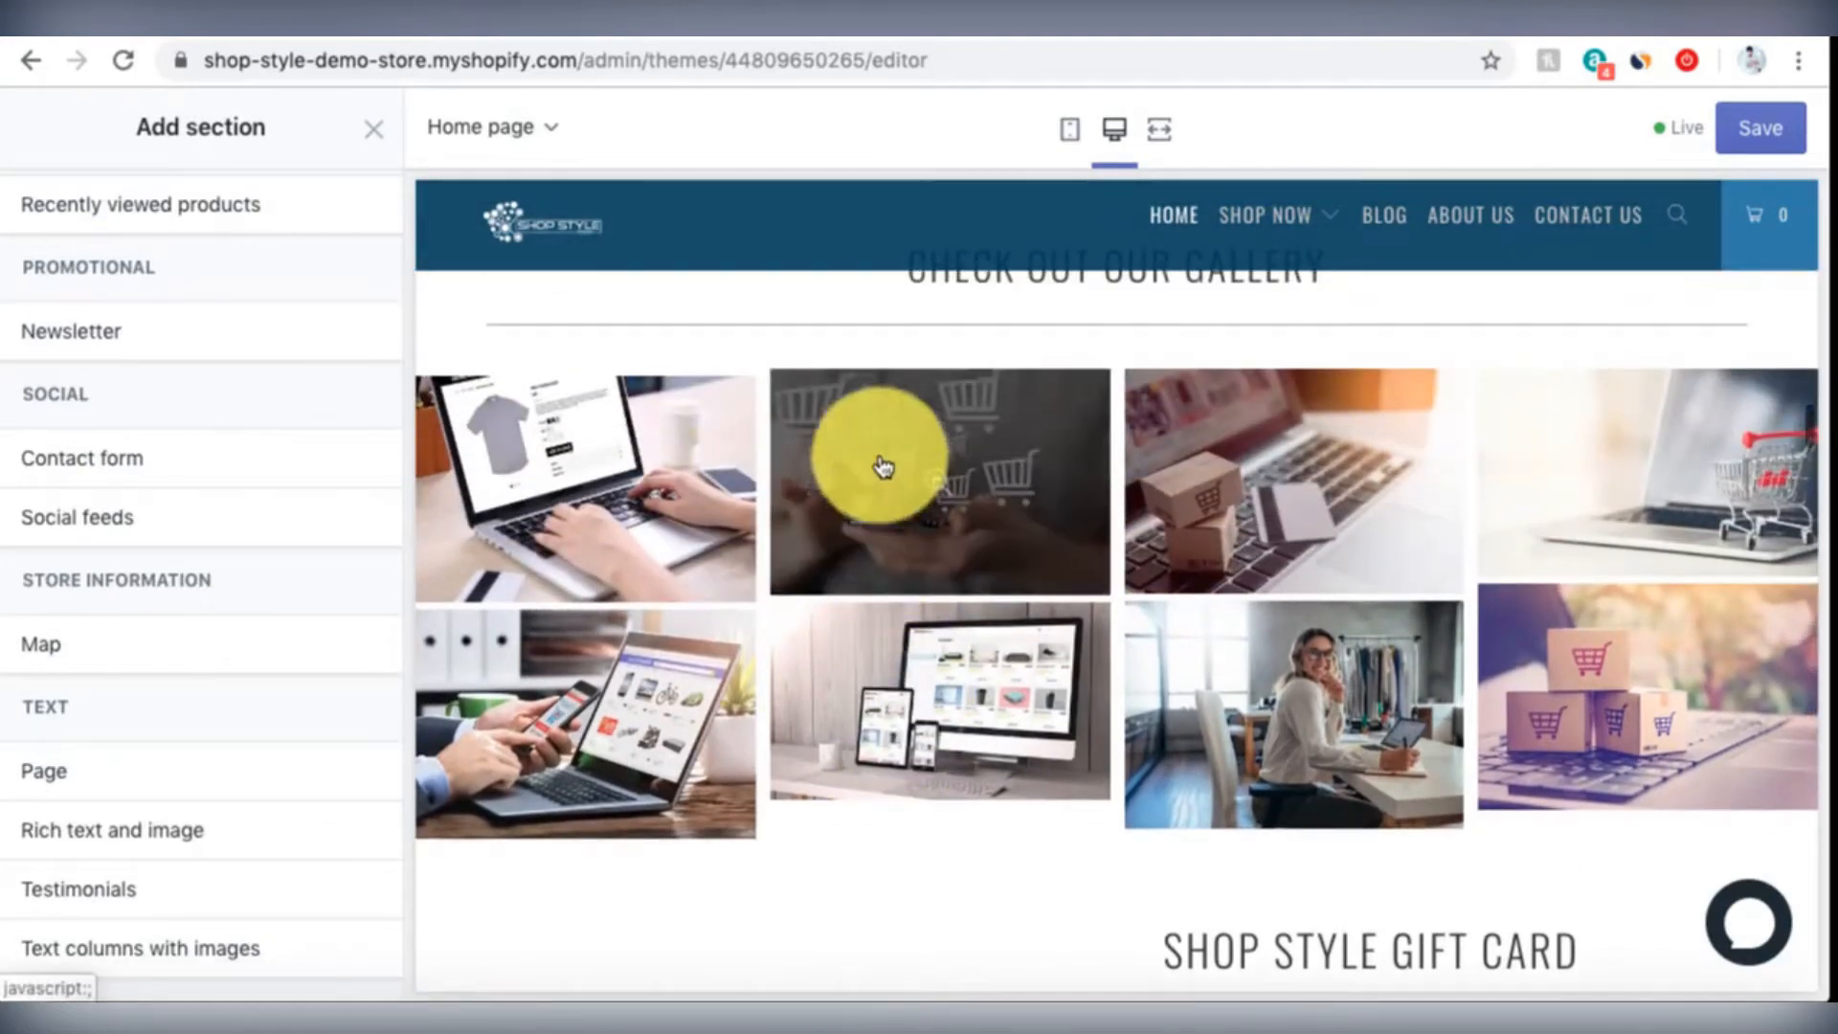
scroll(862, 422, up, 4)
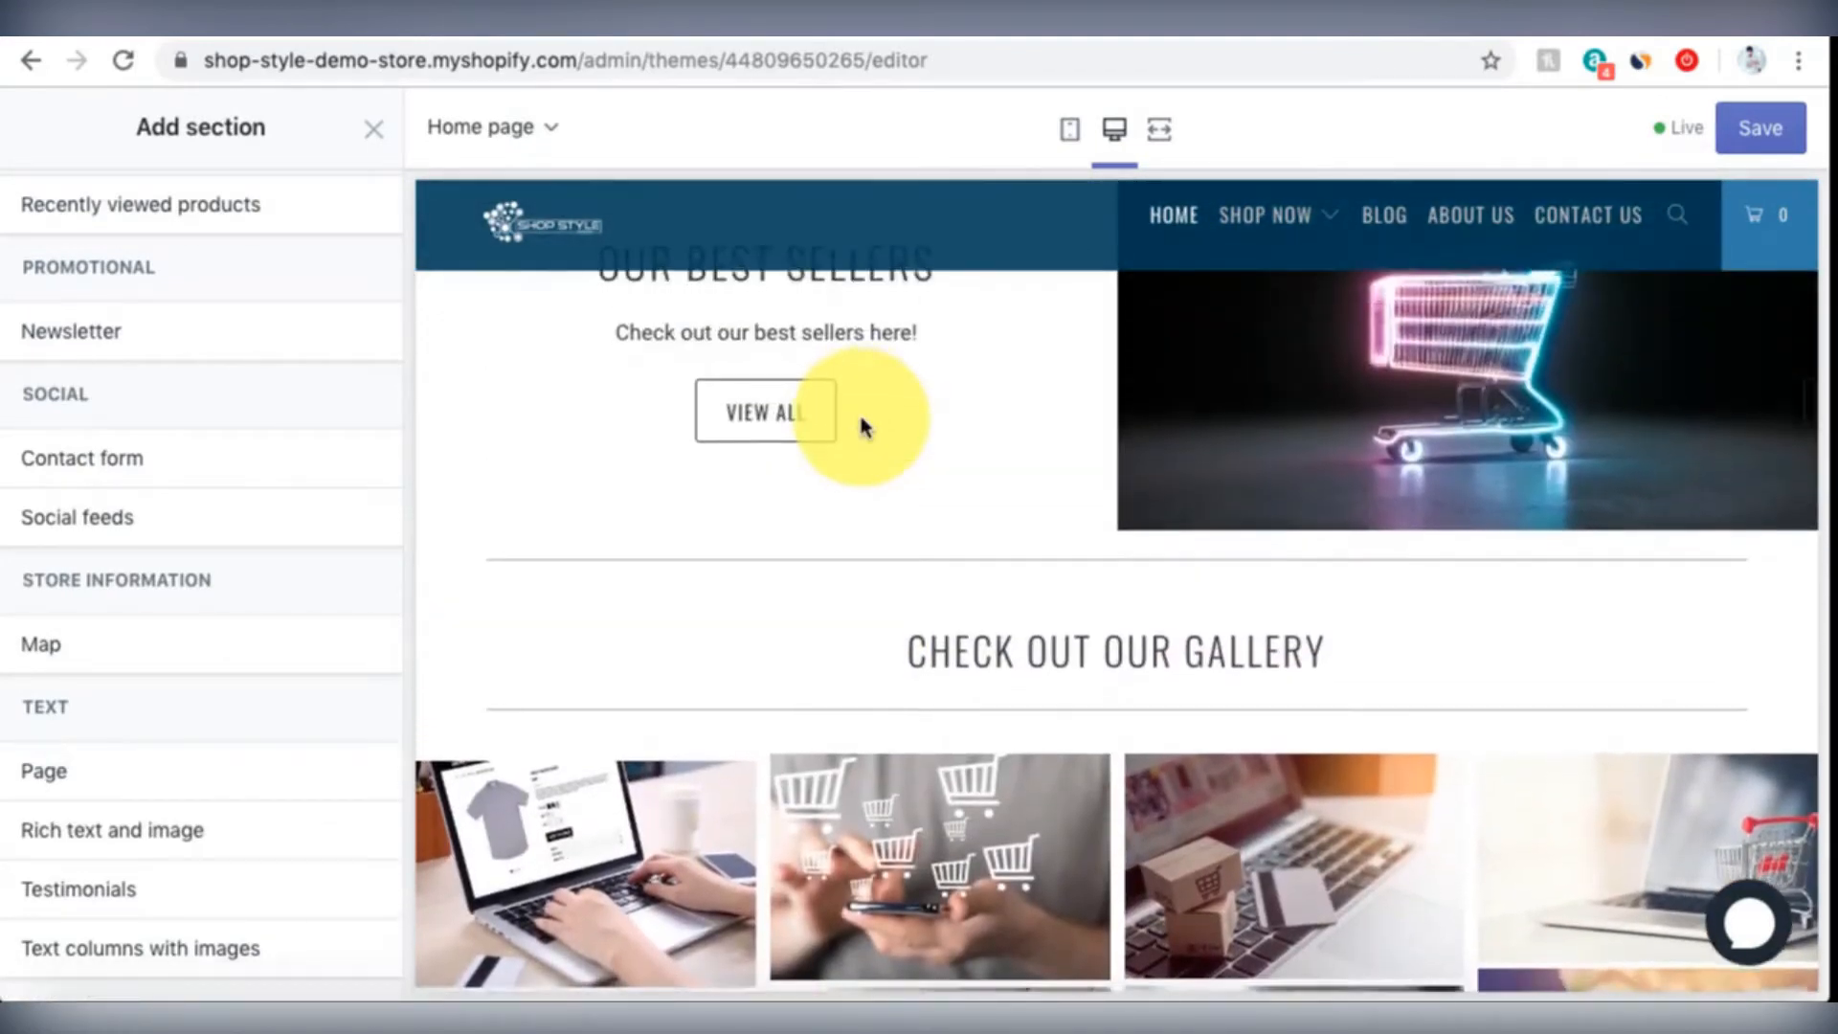
scroll(858, 423, down, 1)
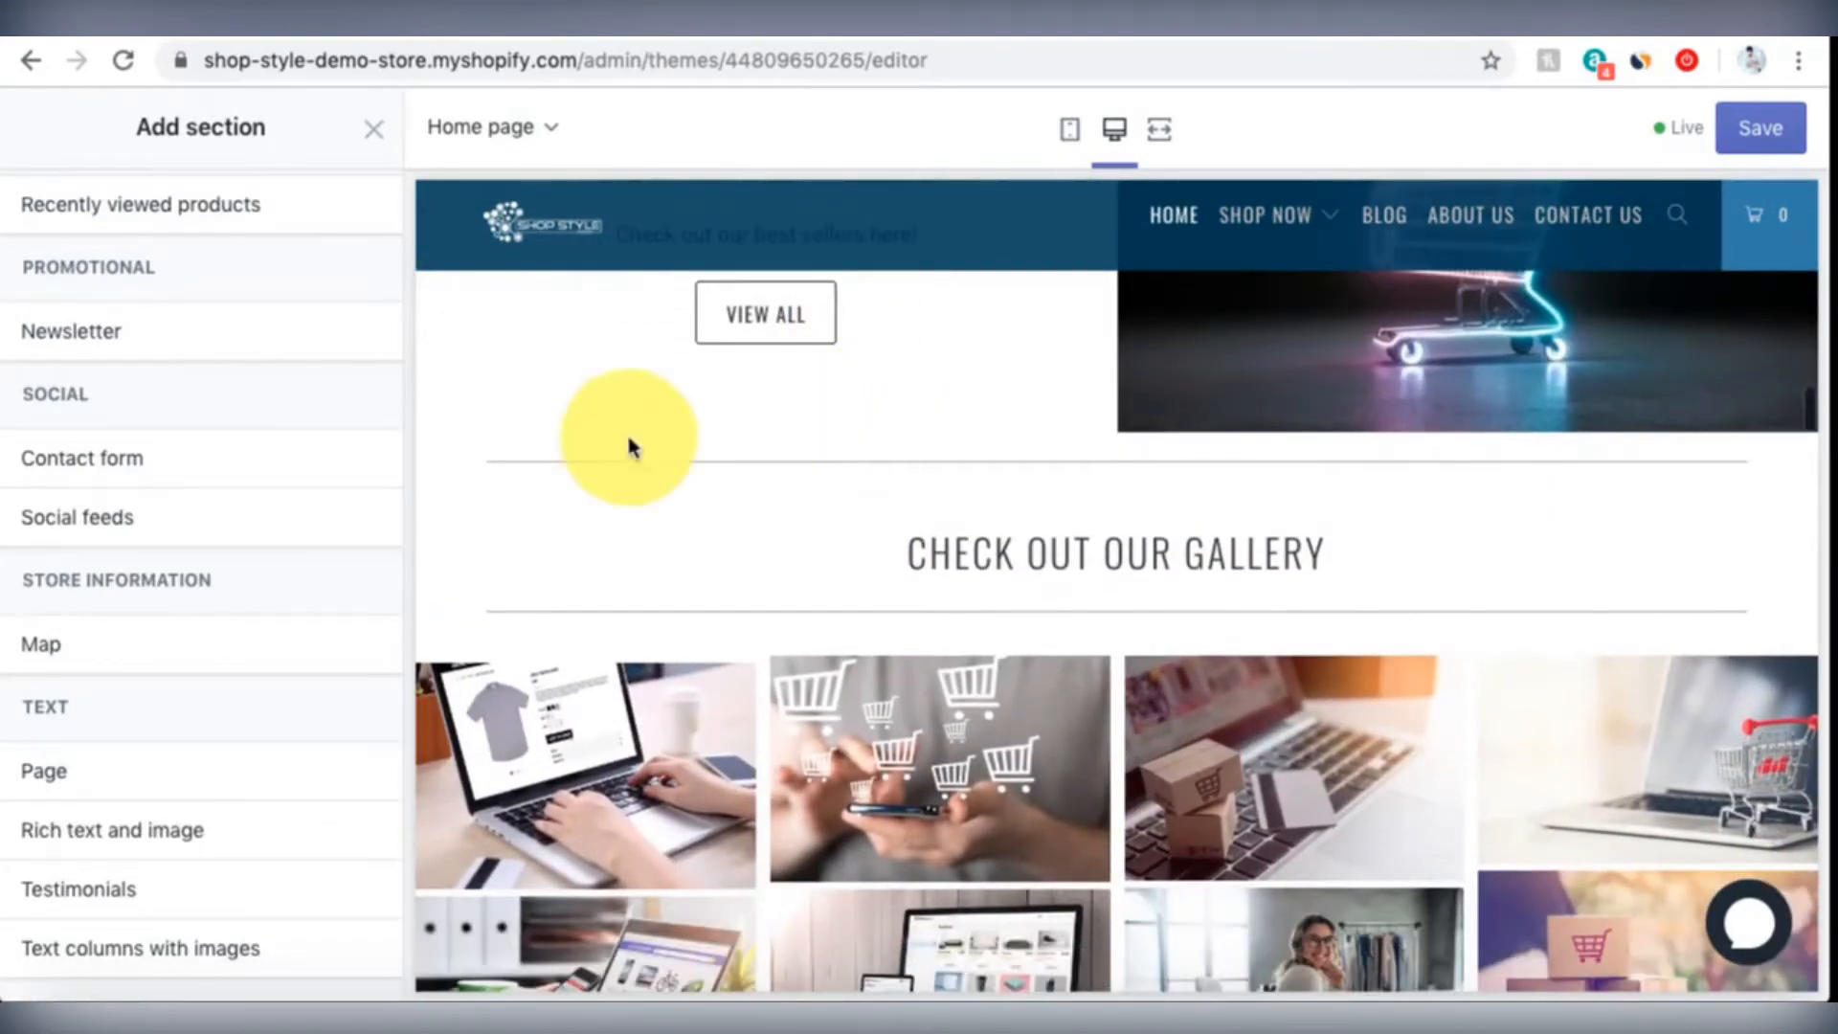
click(376, 132)
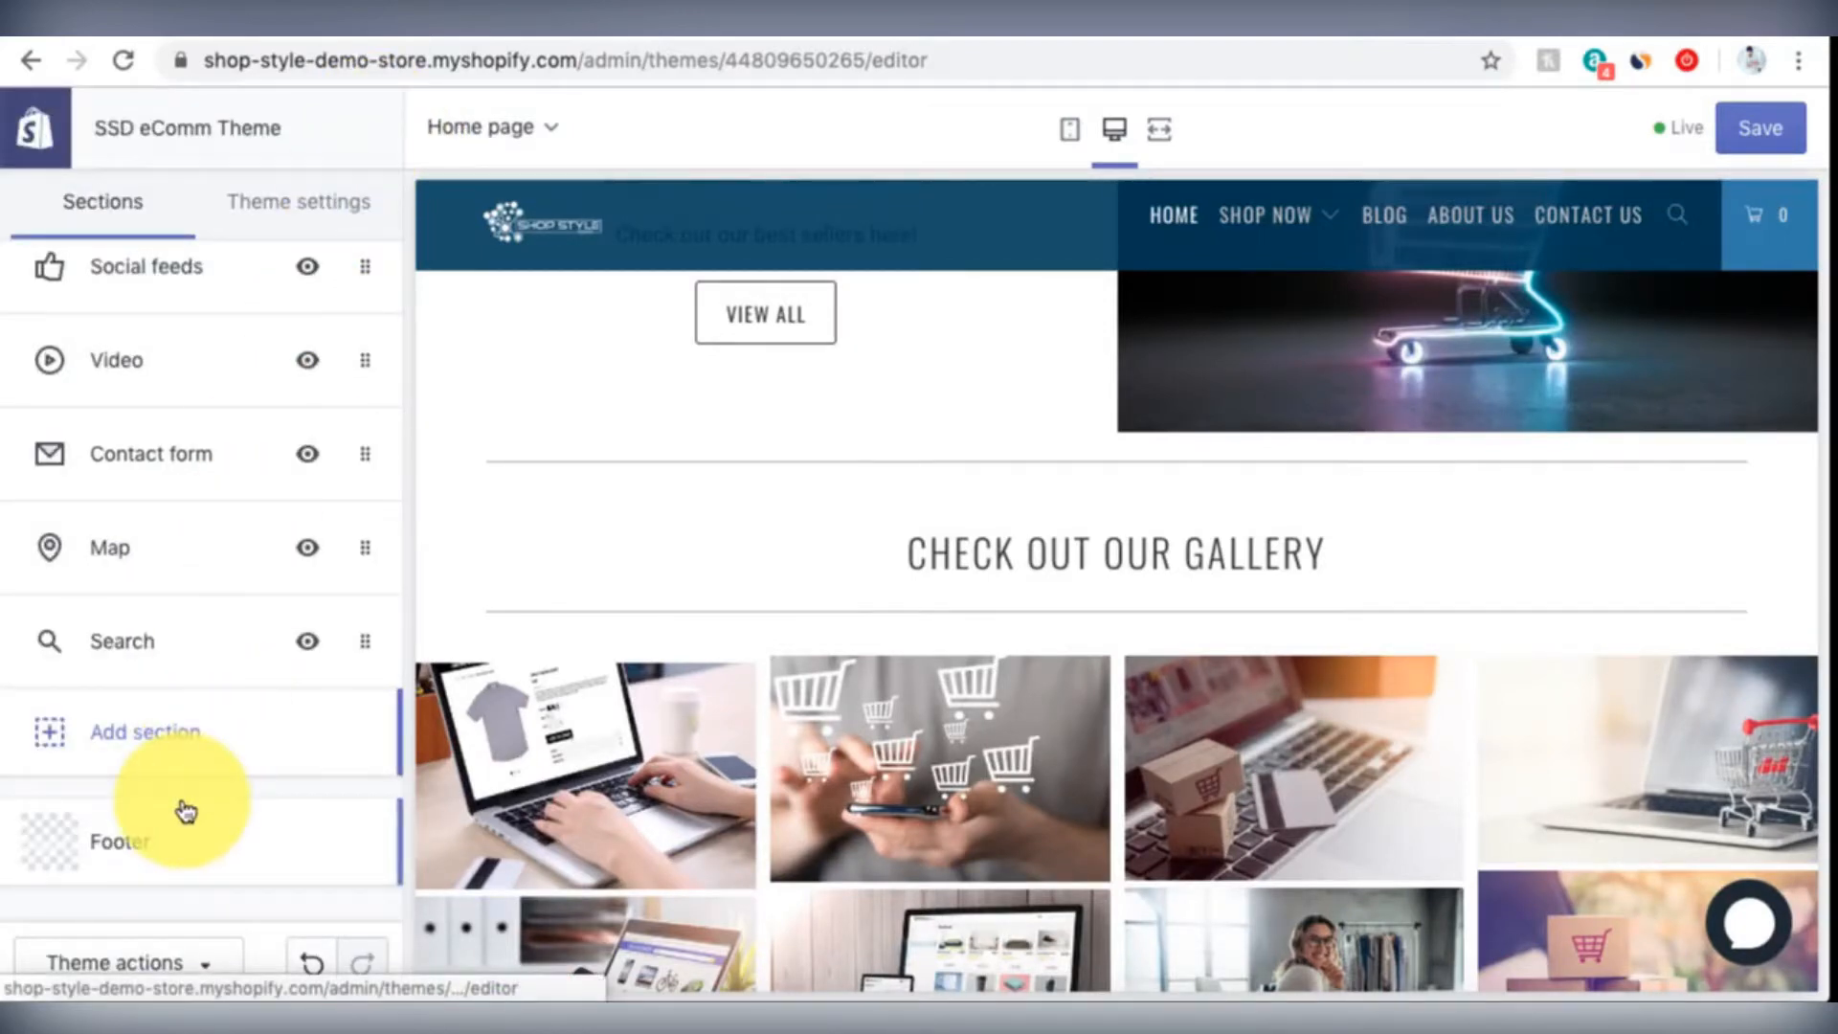
Step: Review the Footer section's settings and the content types that can be added to it, and return to the section list
click(145, 847)
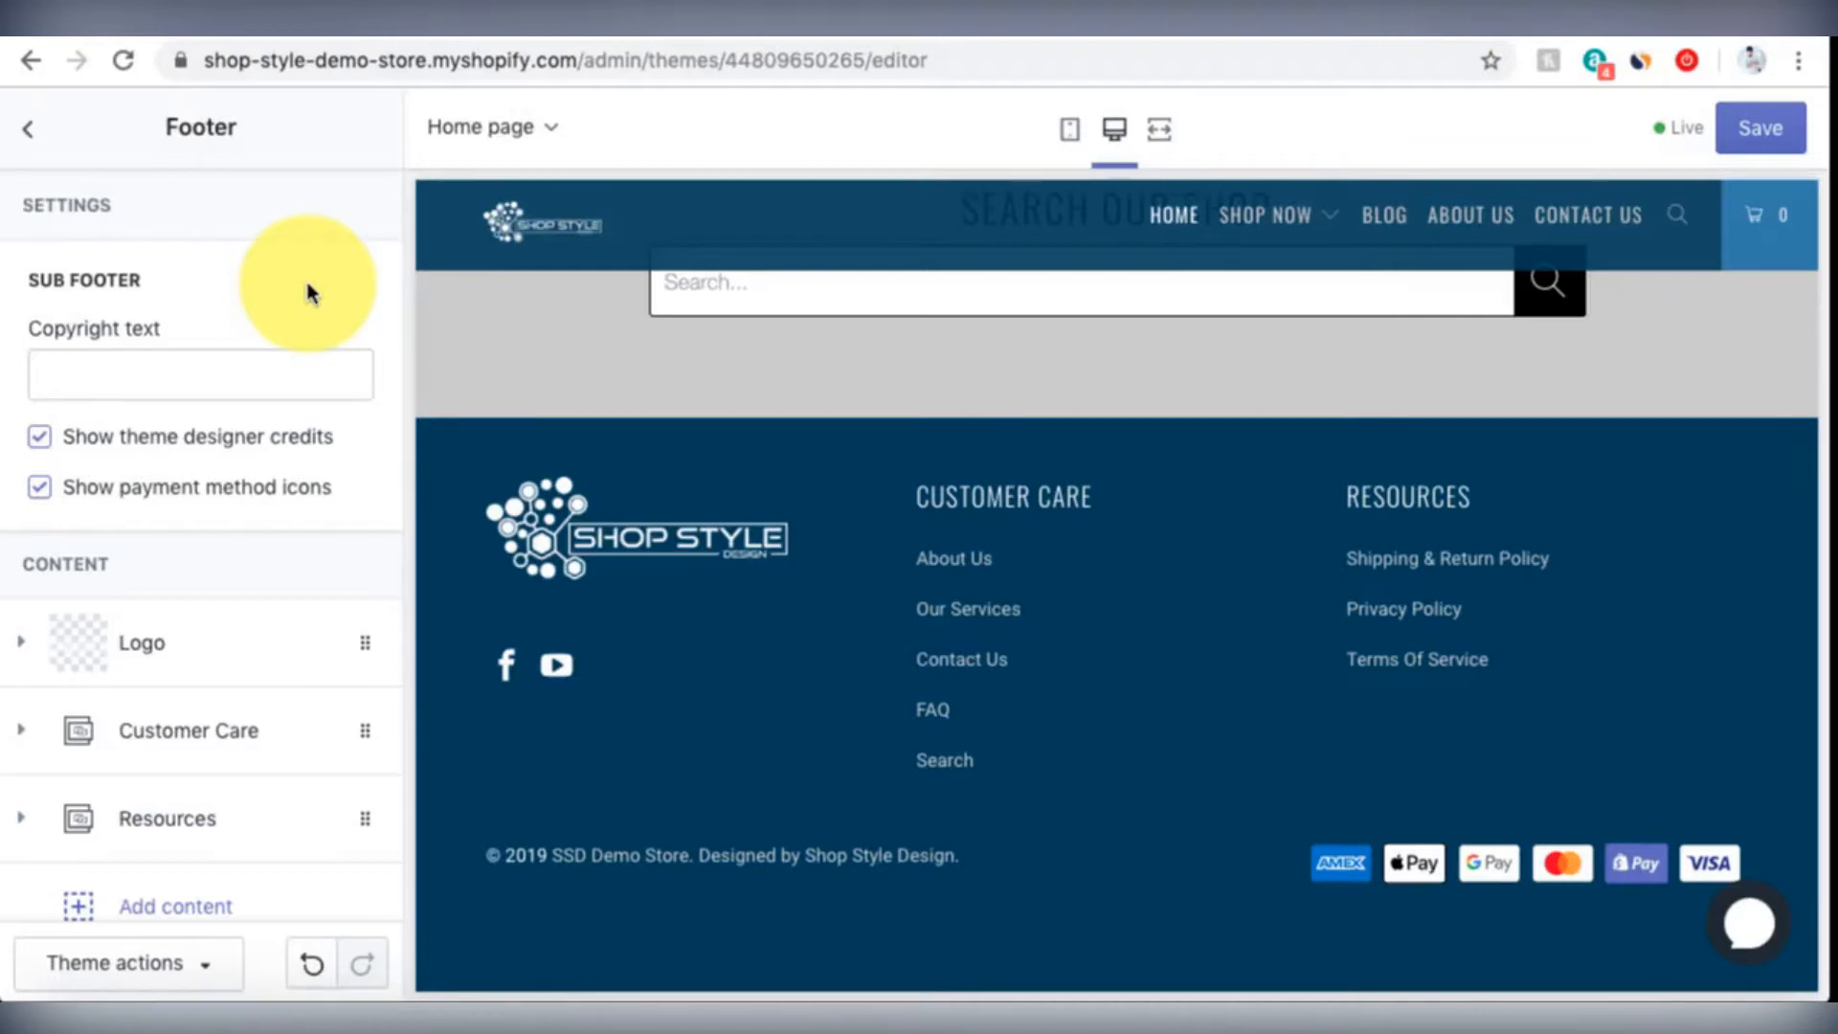
scroll(244, 644, down, 2)
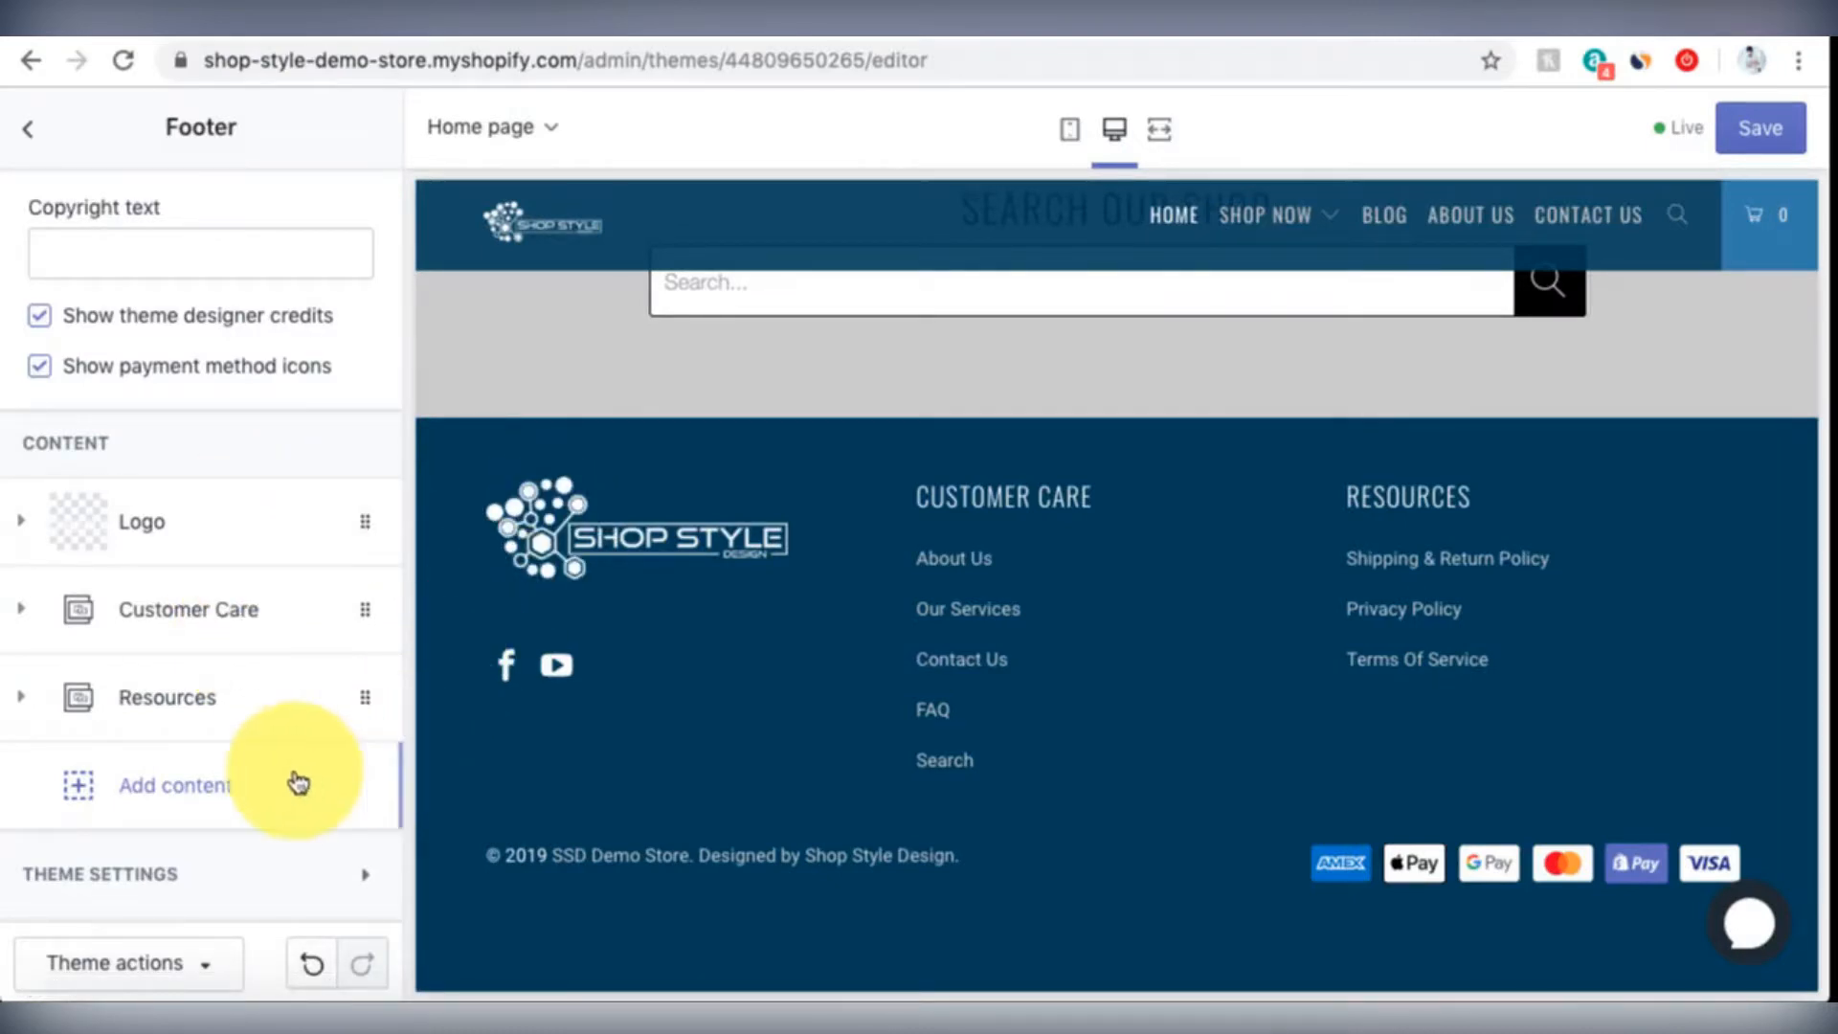
click(254, 783)
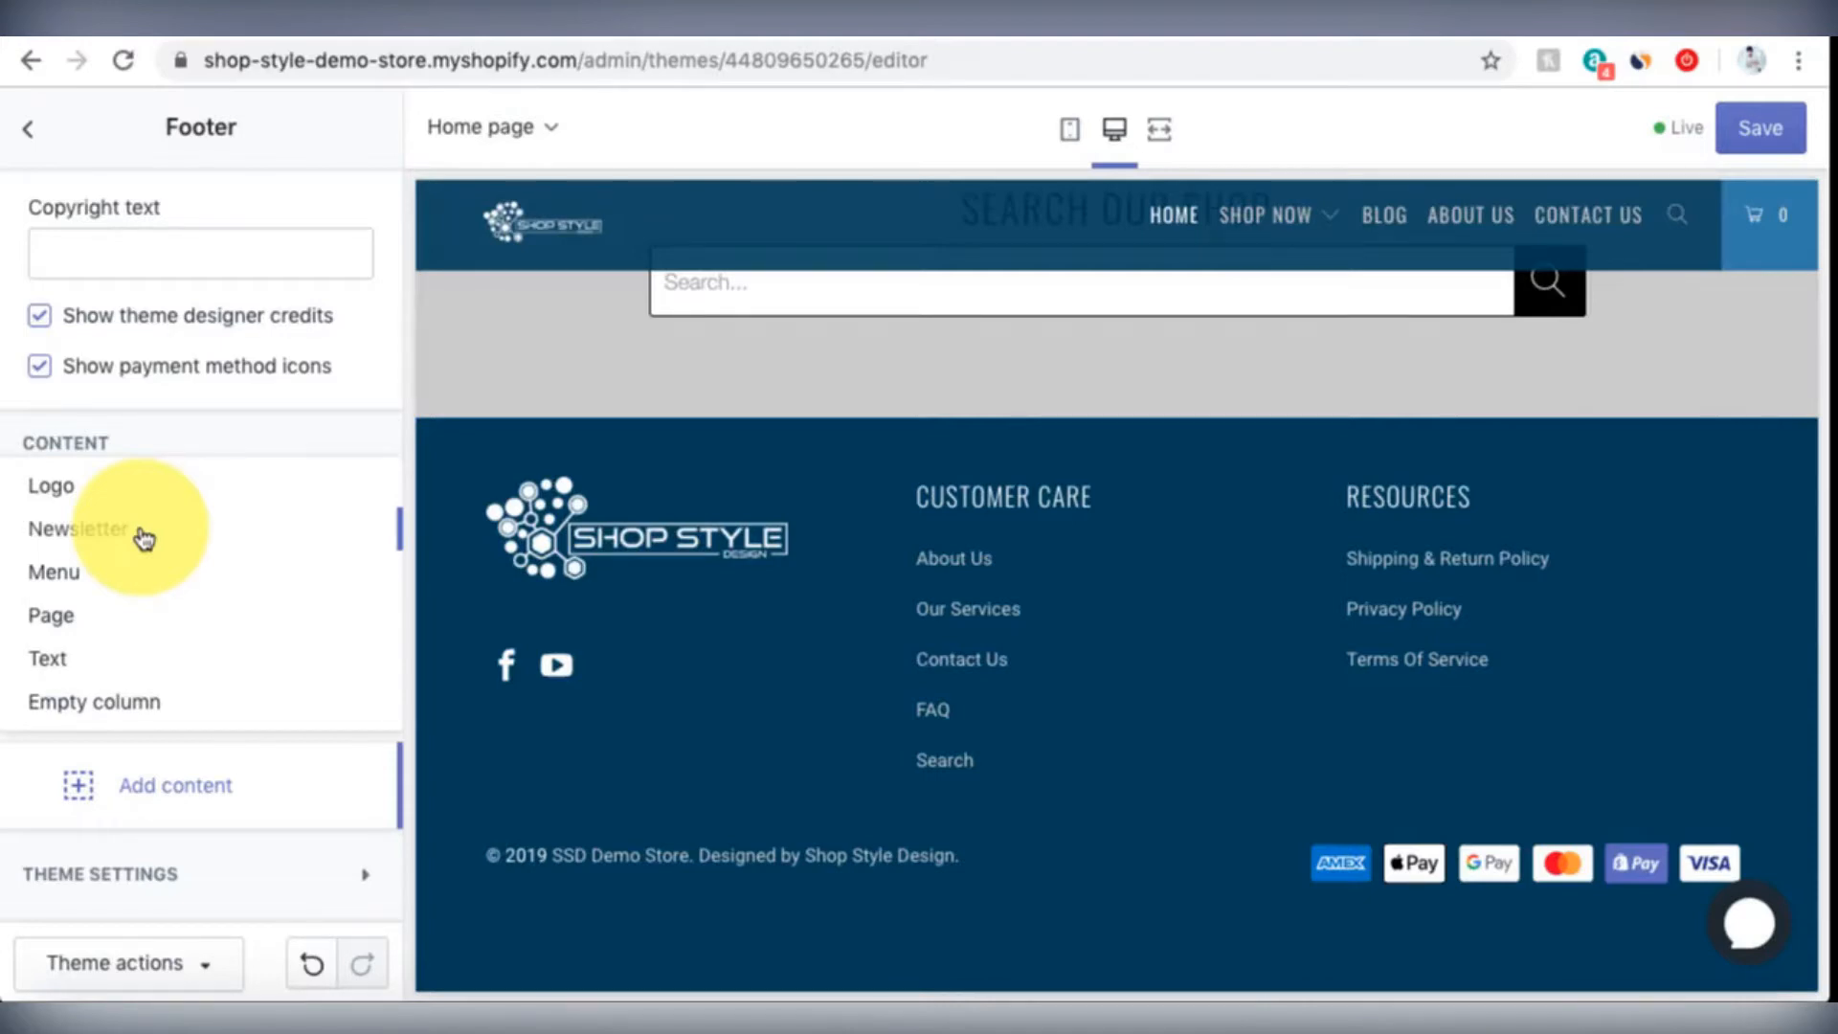
click(388, 404)
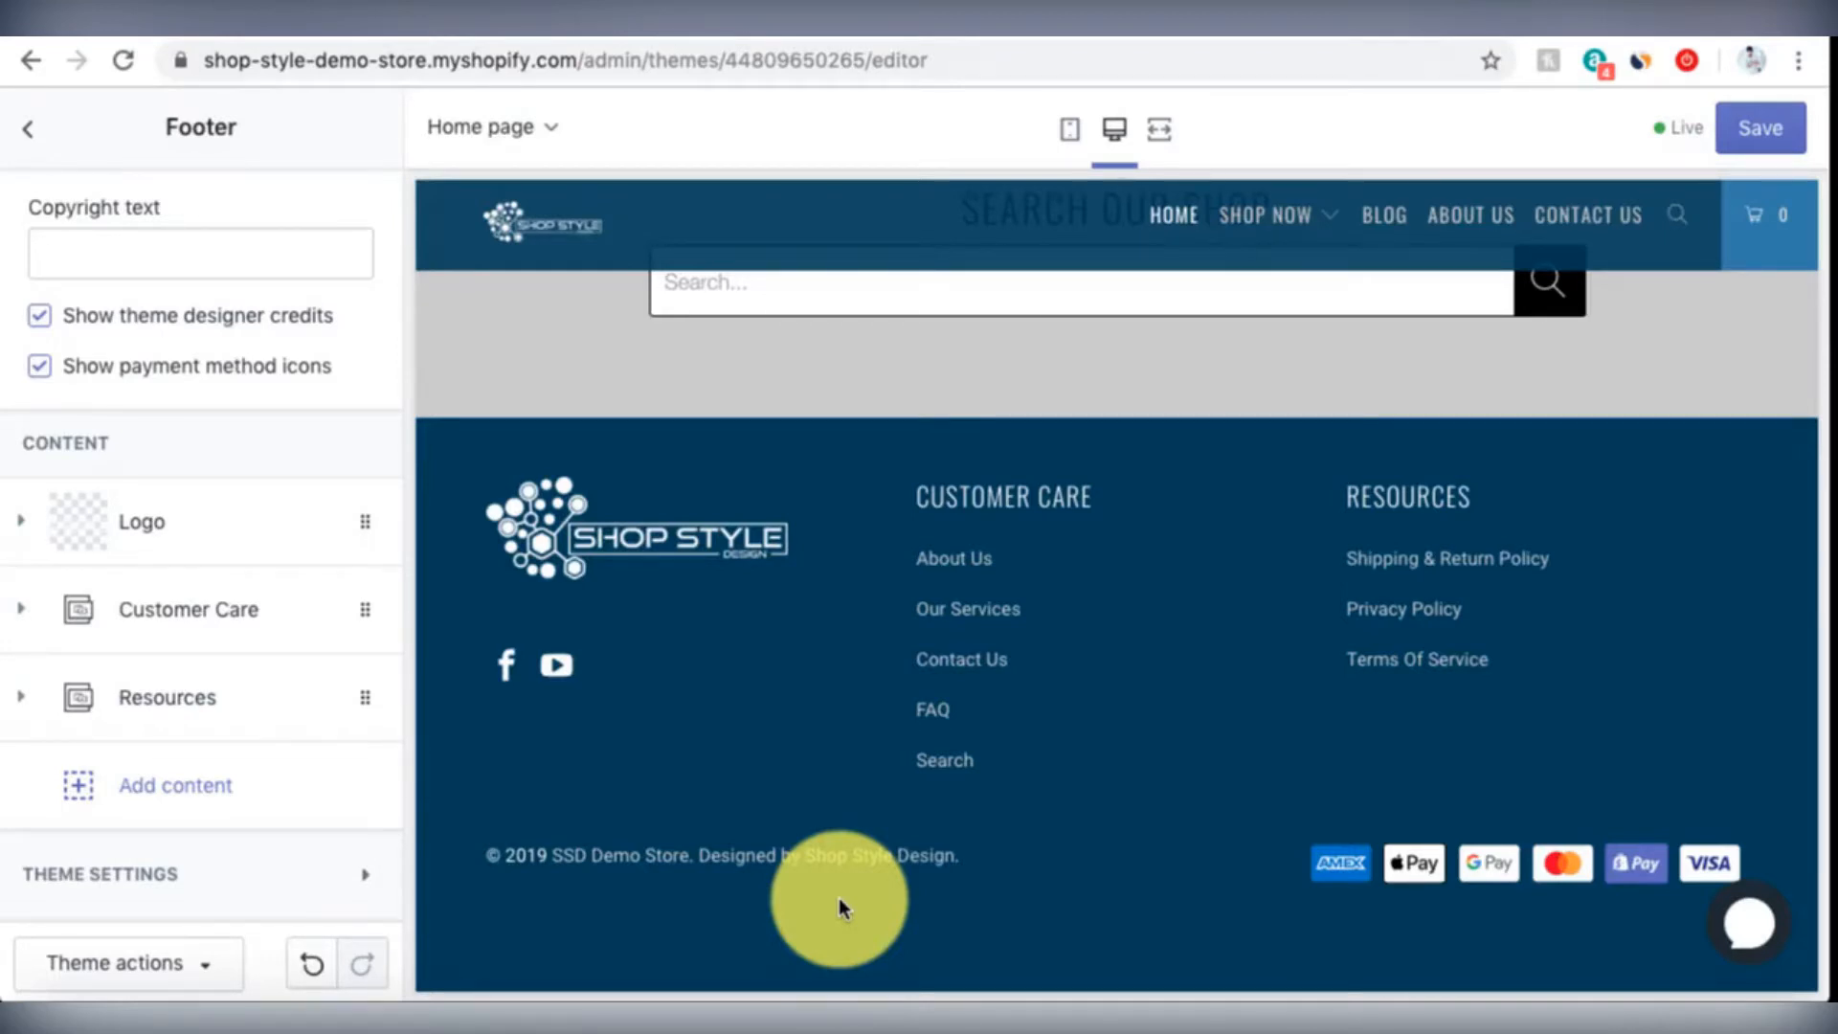
scroll(840, 907, up, 2)
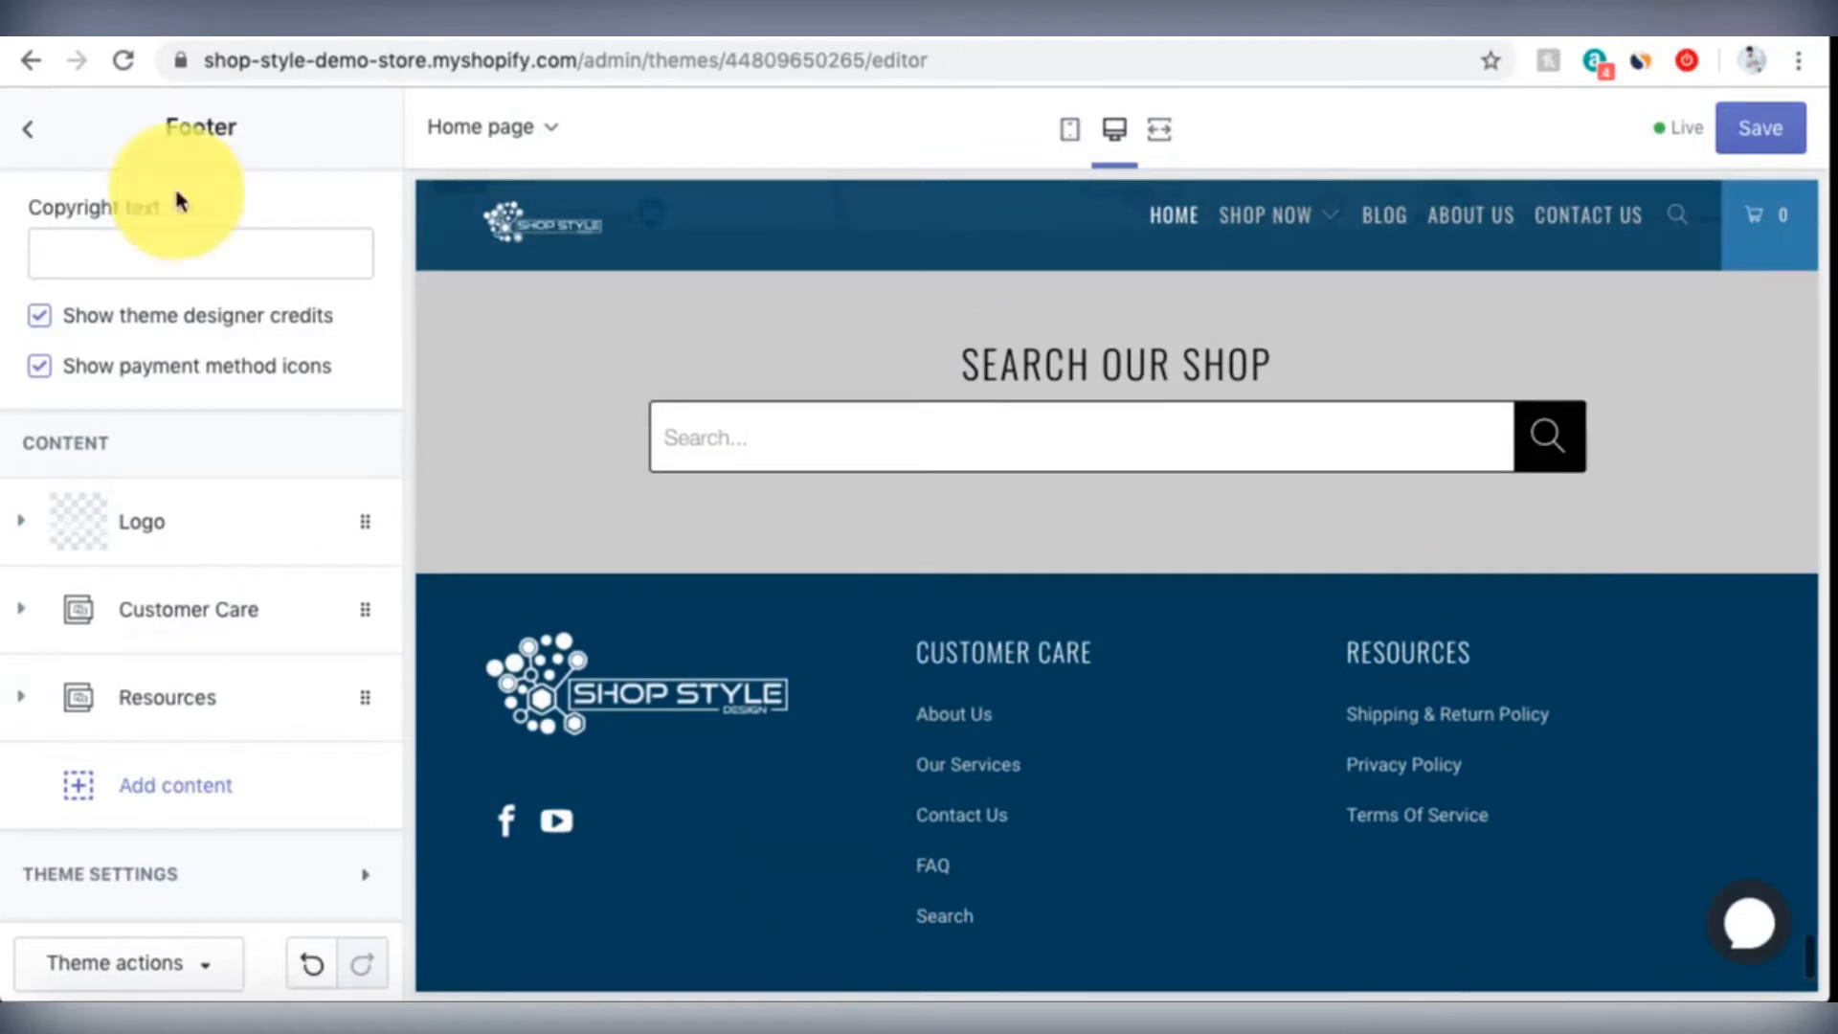
click(33, 134)
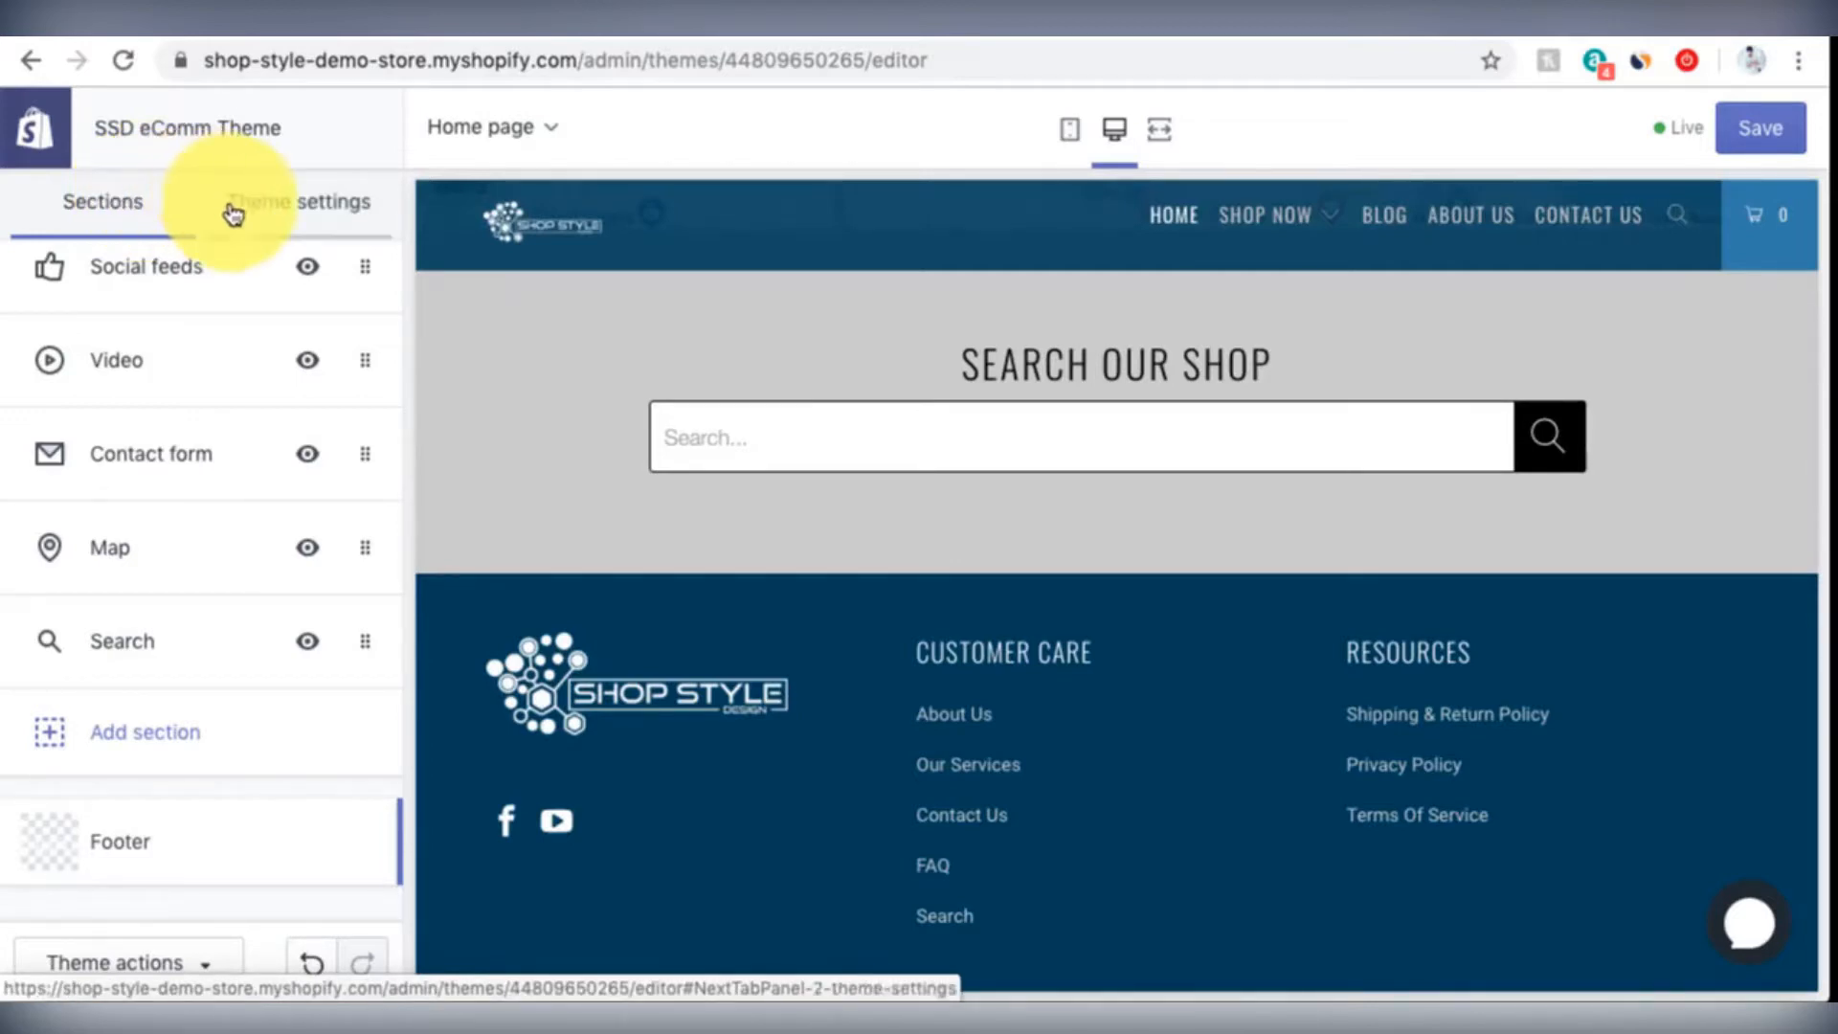
Step: Open the theme-wide settings, review the Performance options, and return to the settings categories
click(331, 216)
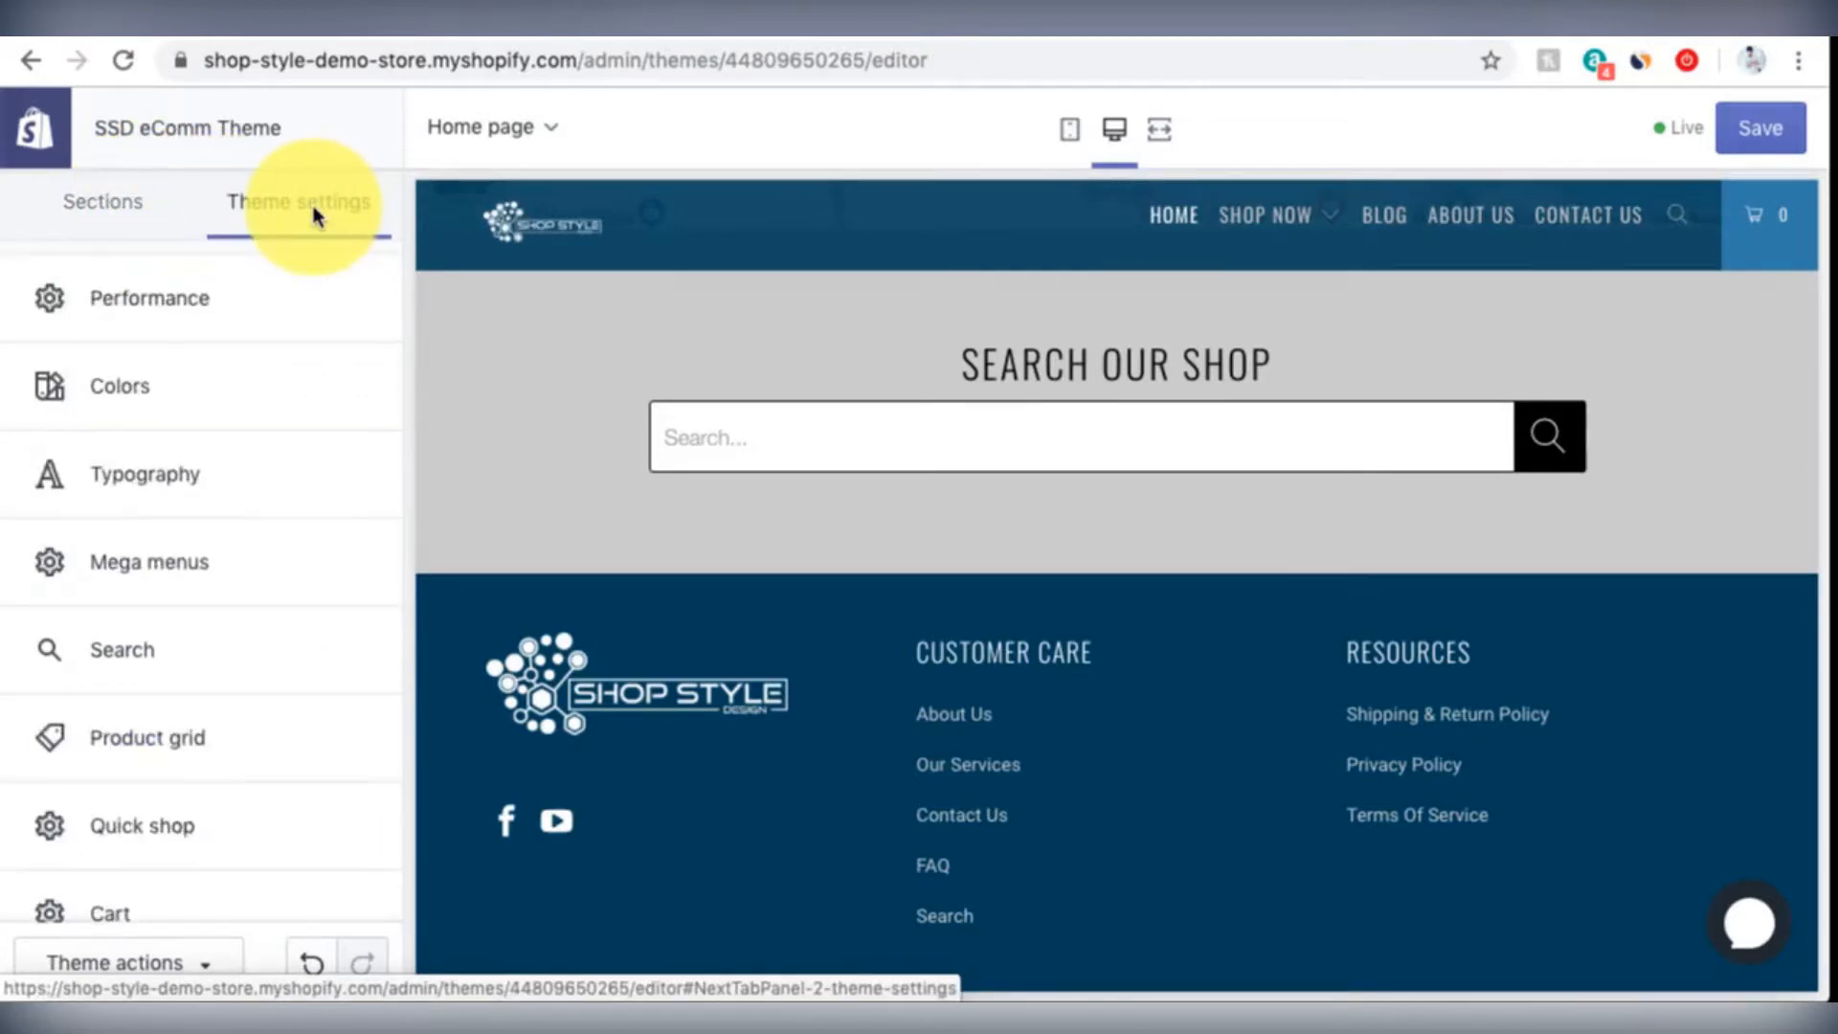
click(270, 324)
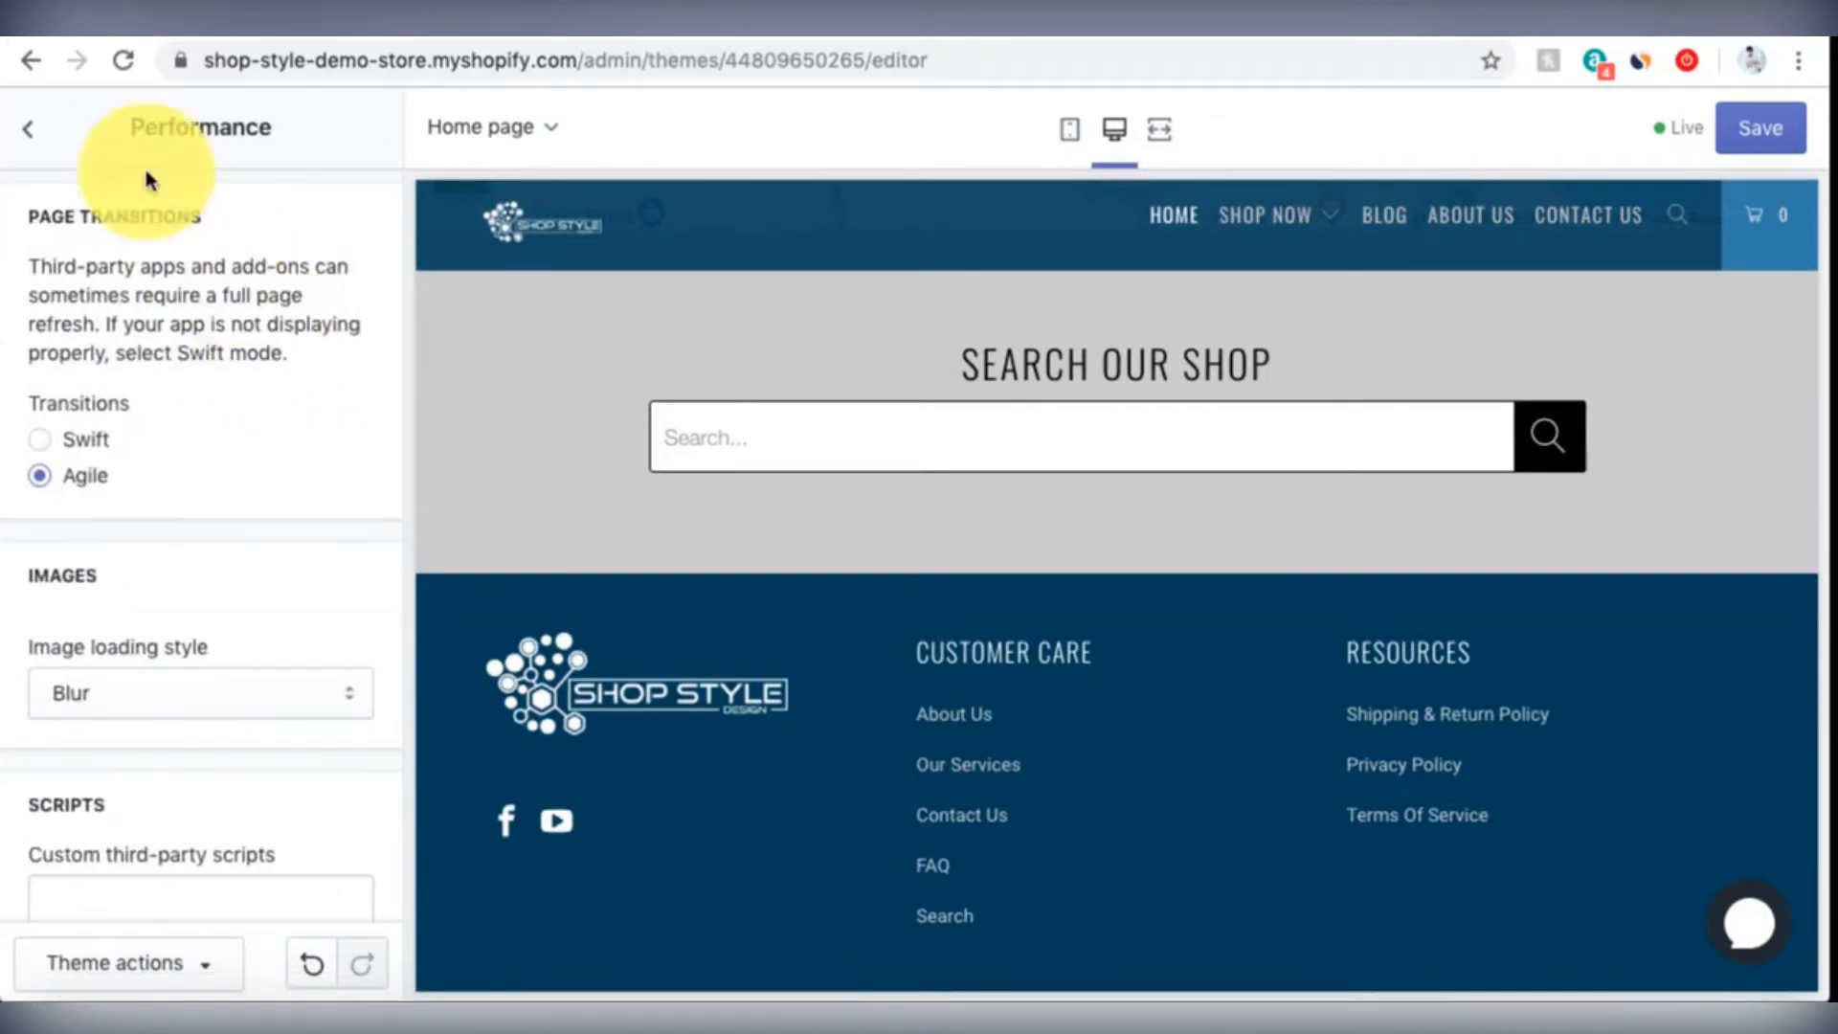
click(52, 134)
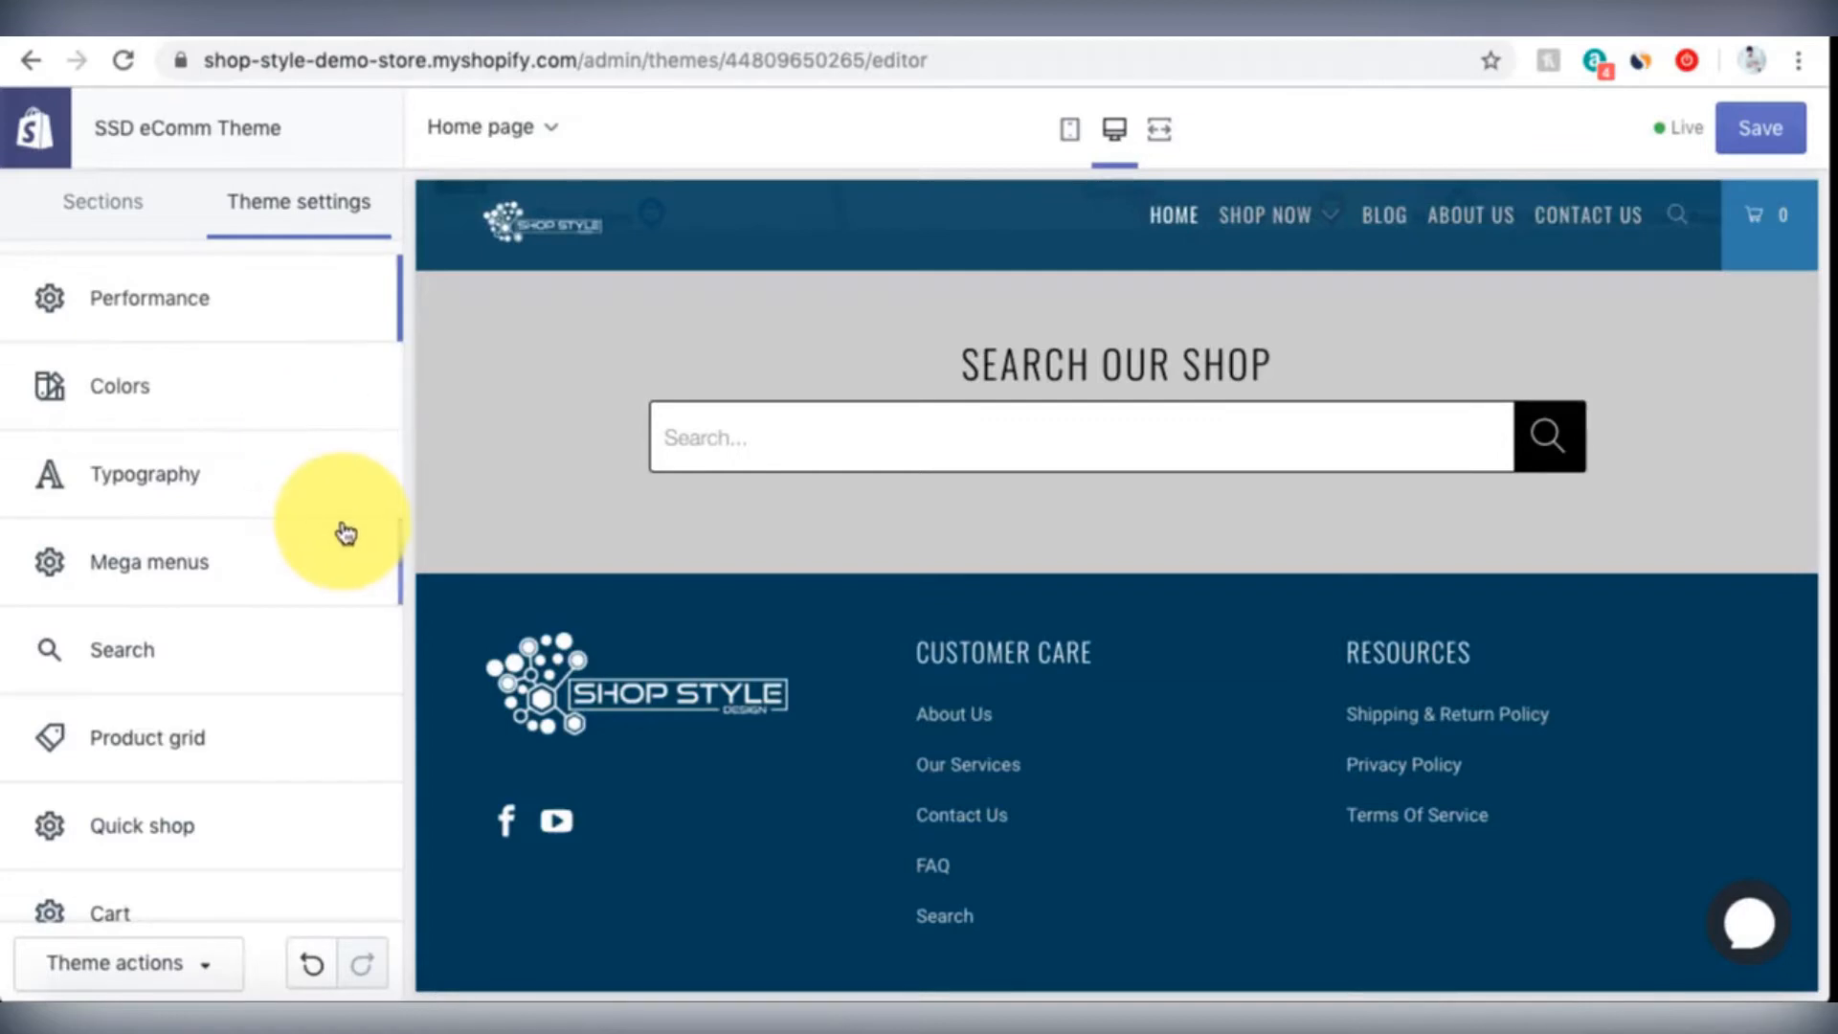
Step: Review the theme settings categories from Colors and Typography down to Checkout
scroll(340, 527, down, 2)
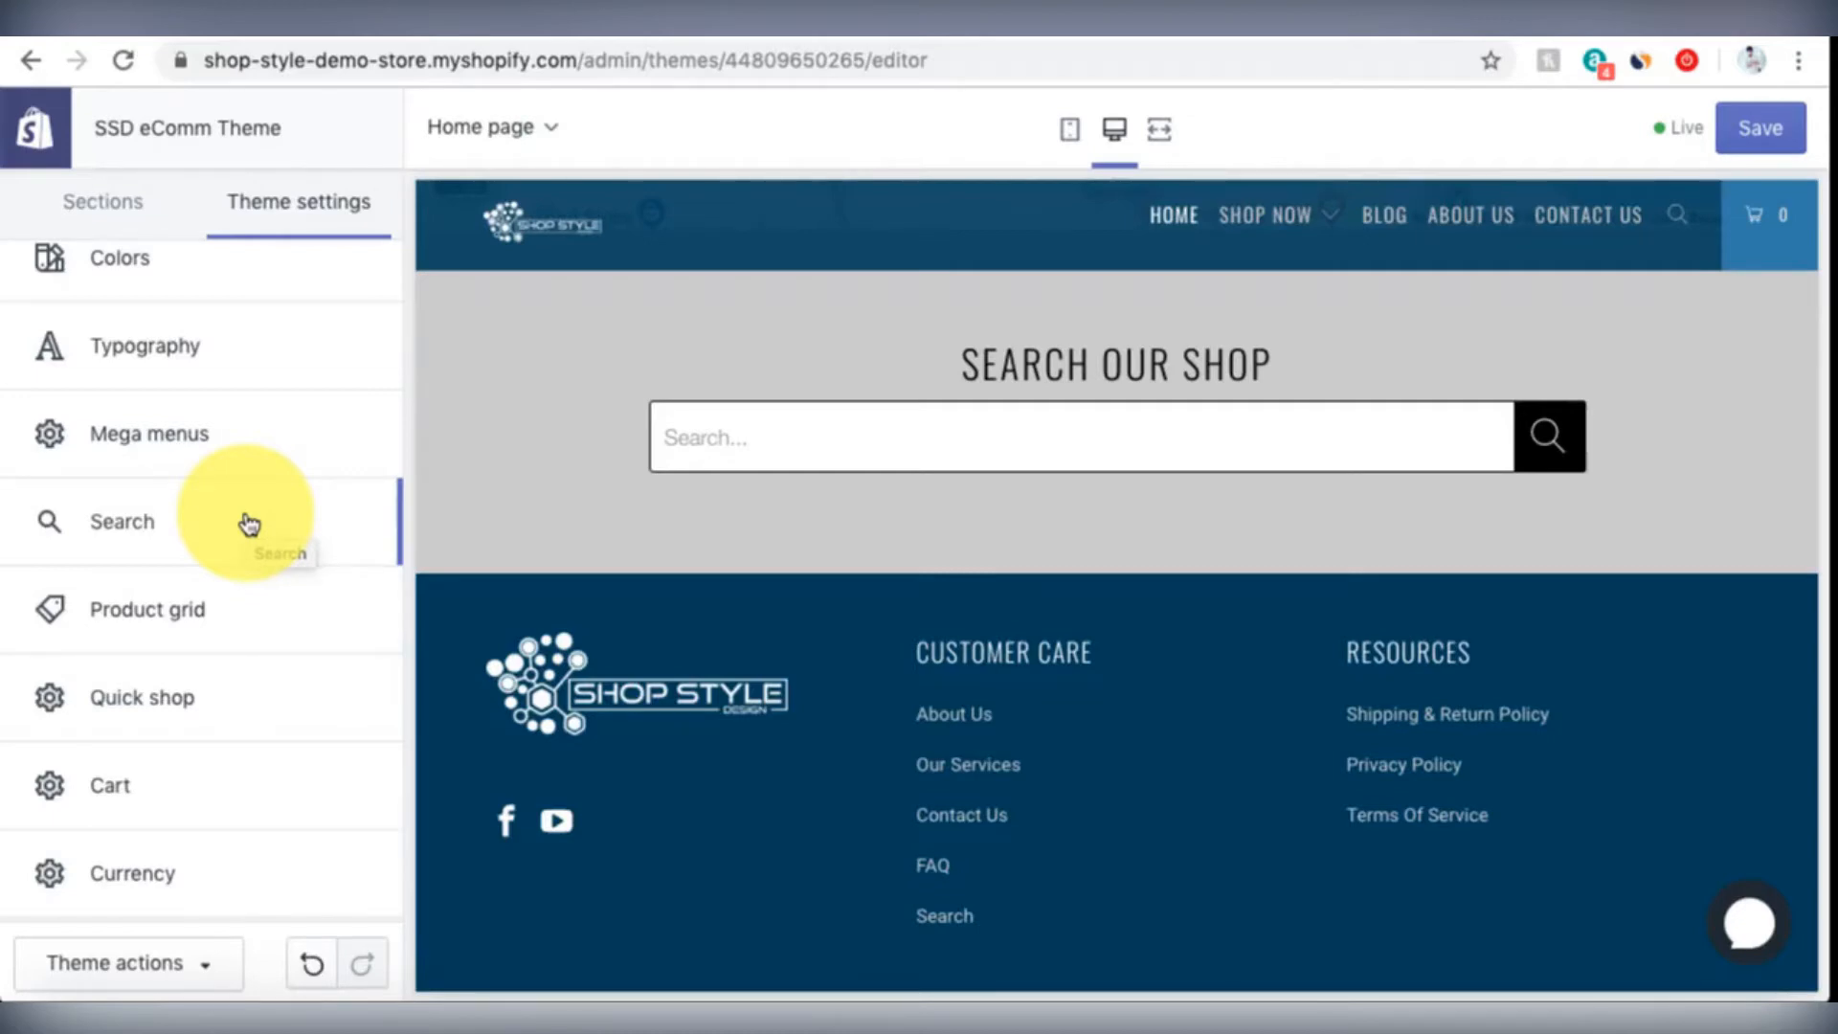
scroll(247, 521, down, 2)
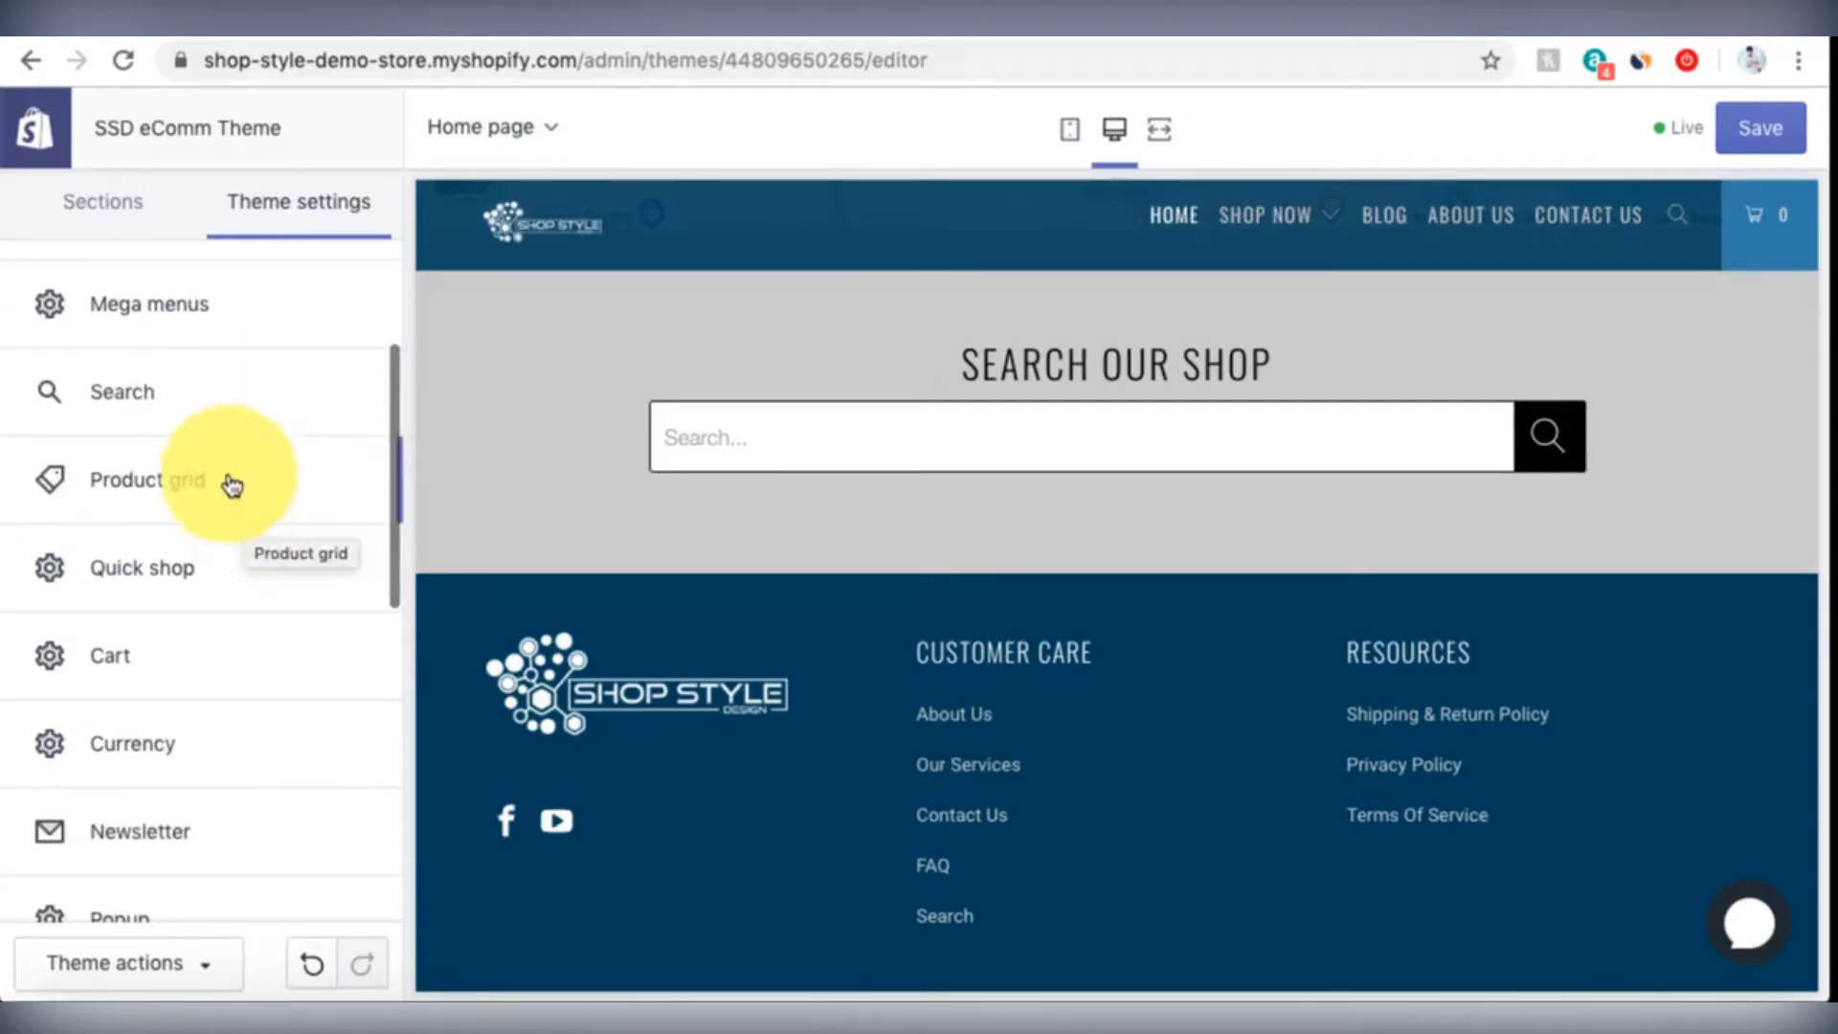
scroll(224, 470, down, 3)
scroll(222, 469, down, 1)
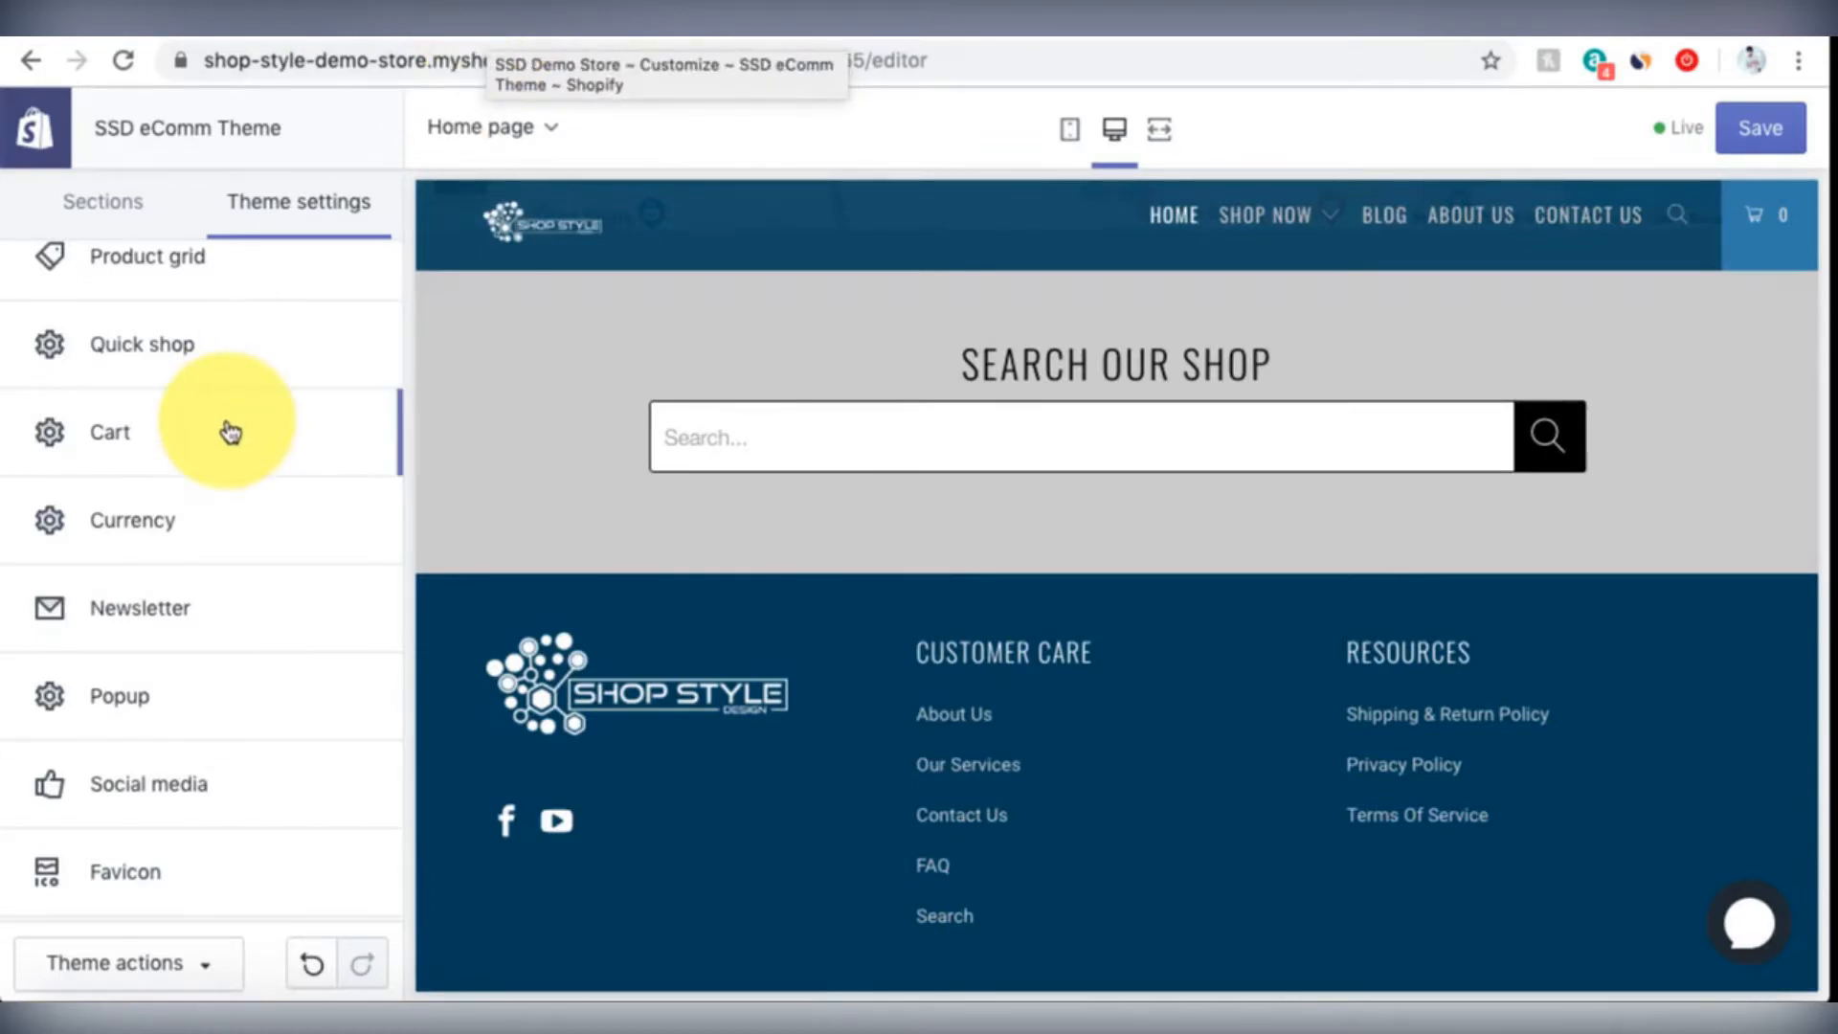
scroll(229, 427, down, 3)
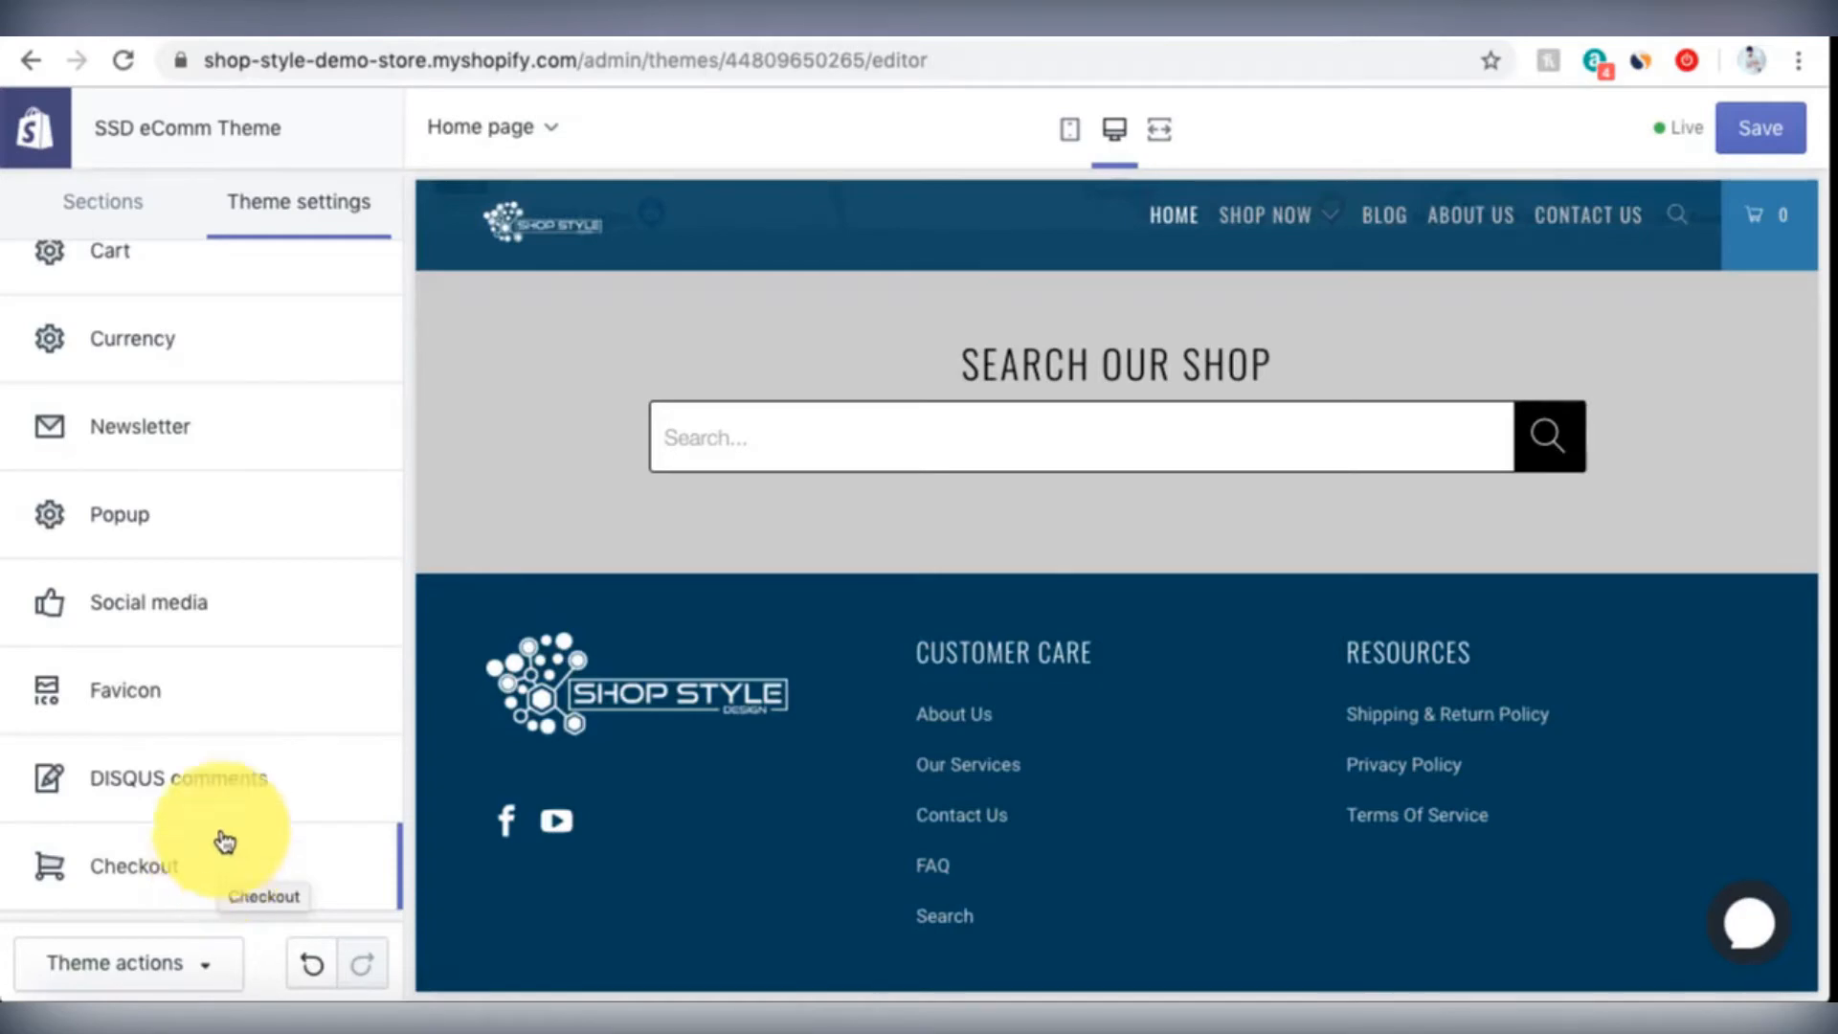
Step: Open the Social media theme settings and review the profile link fields
click(223, 650)
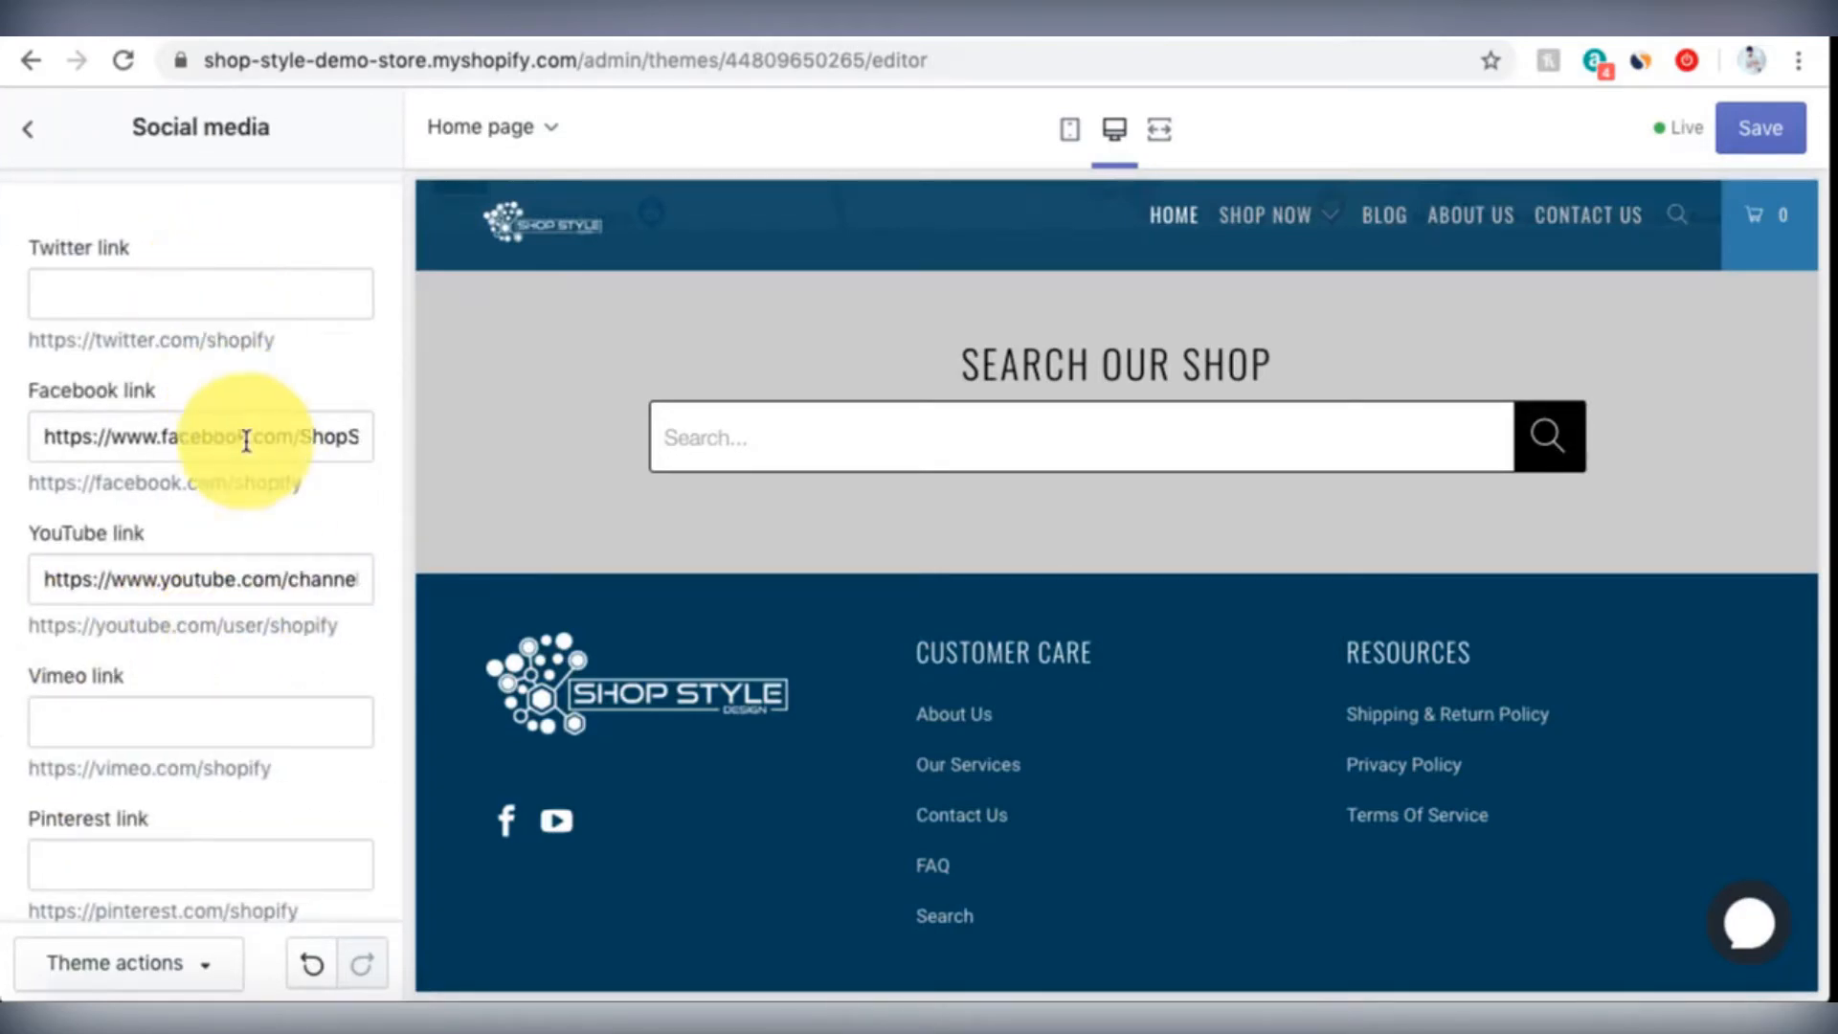
scroll(246, 441, down, 3)
scroll(246, 445, down, 2)
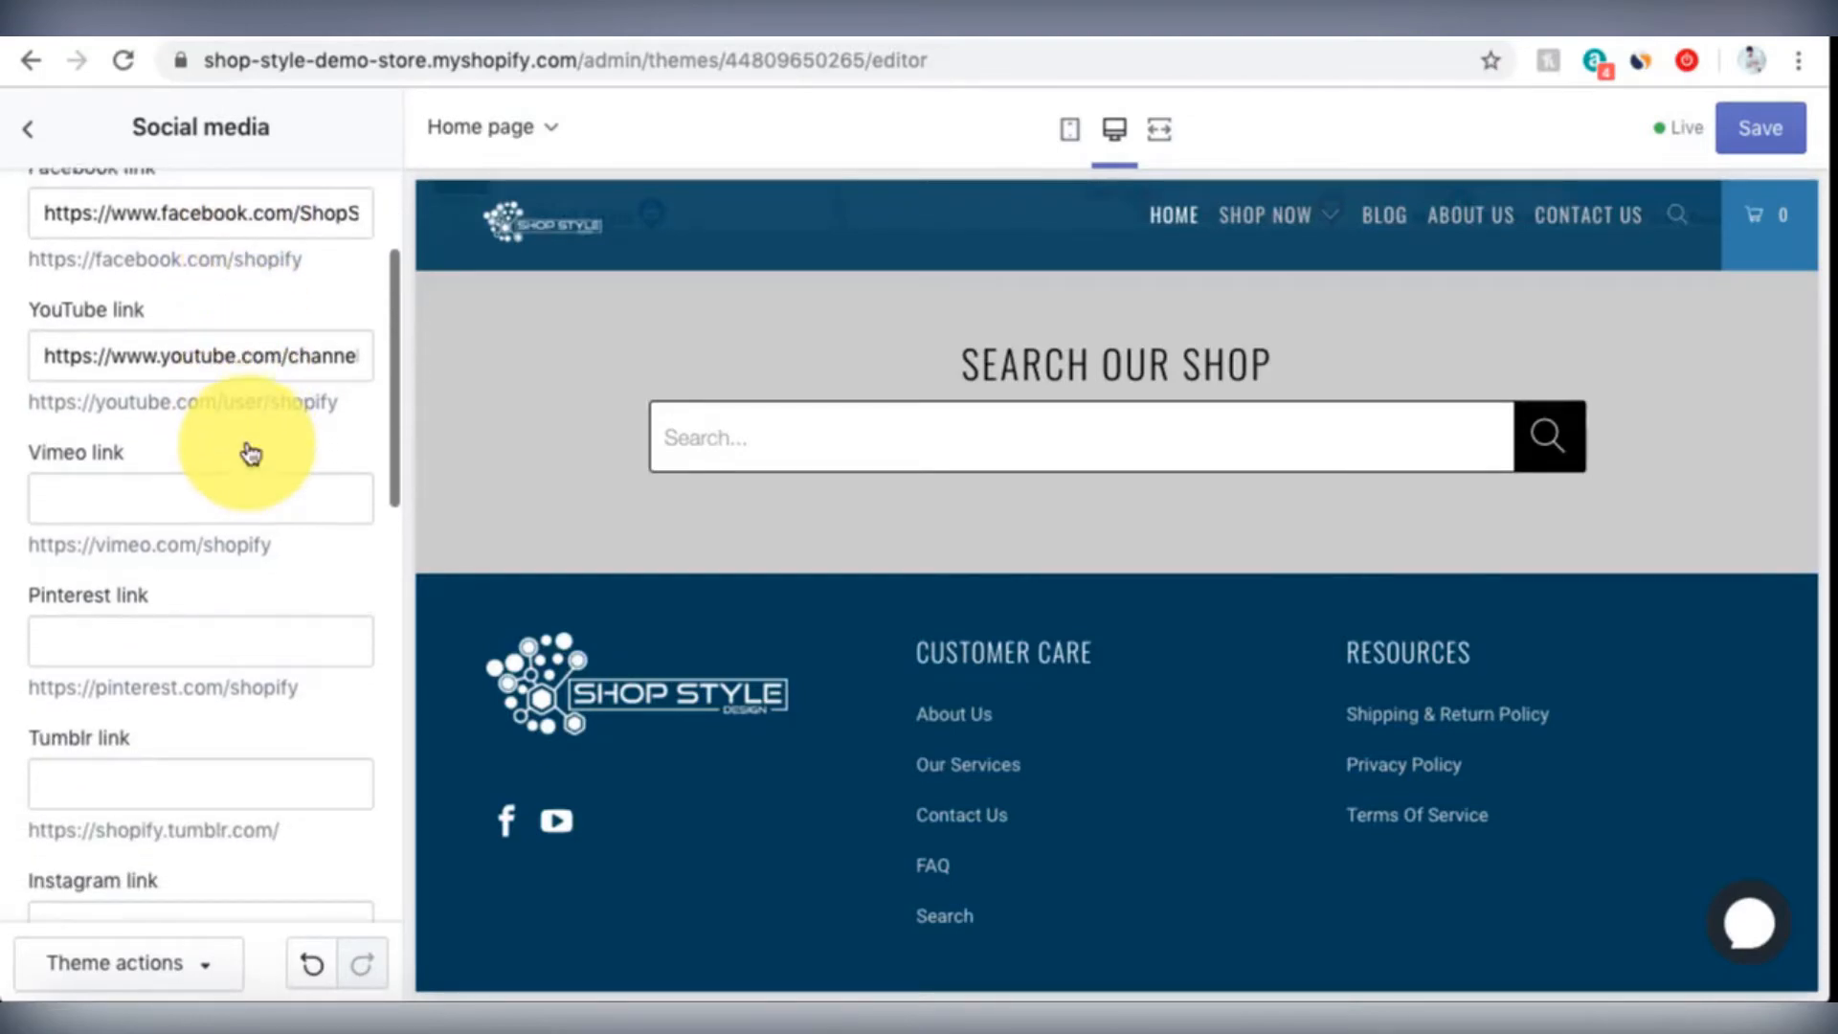
scroll(246, 451, up, 1)
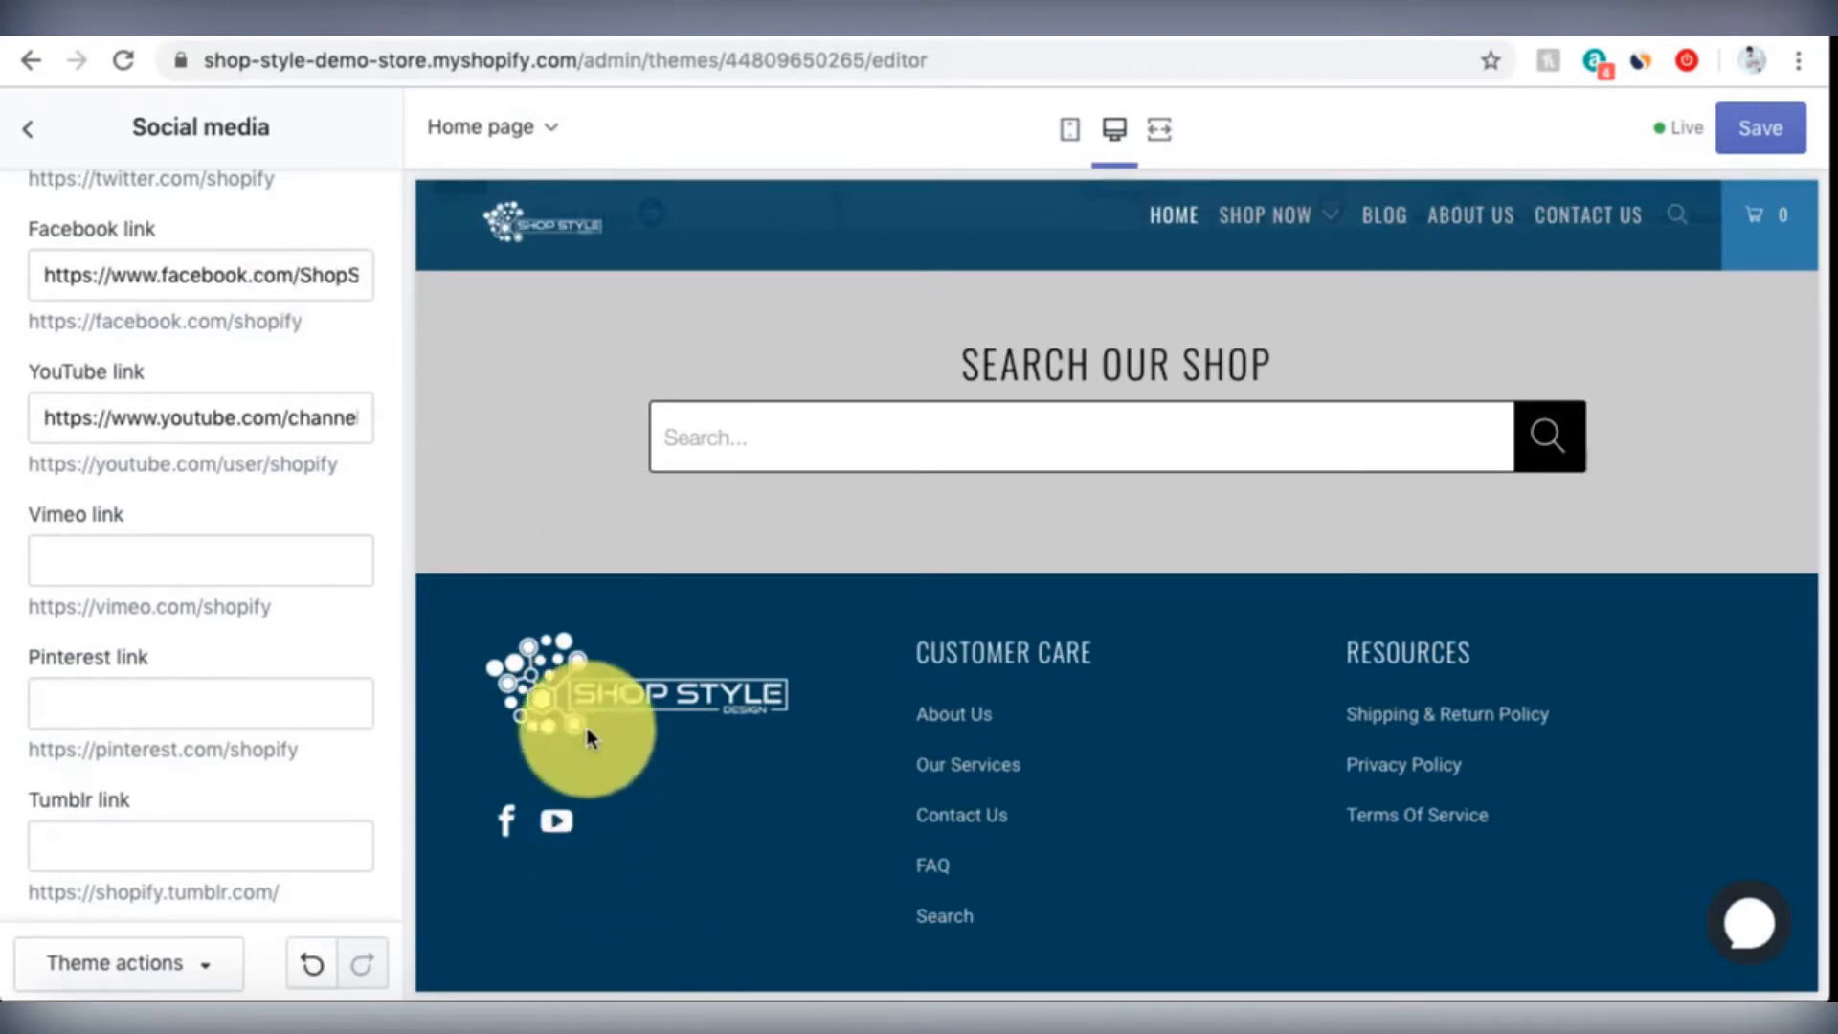
Step: Leave the Social media settings and switch the previewed page from the home page to Blog posts
click(35, 134)
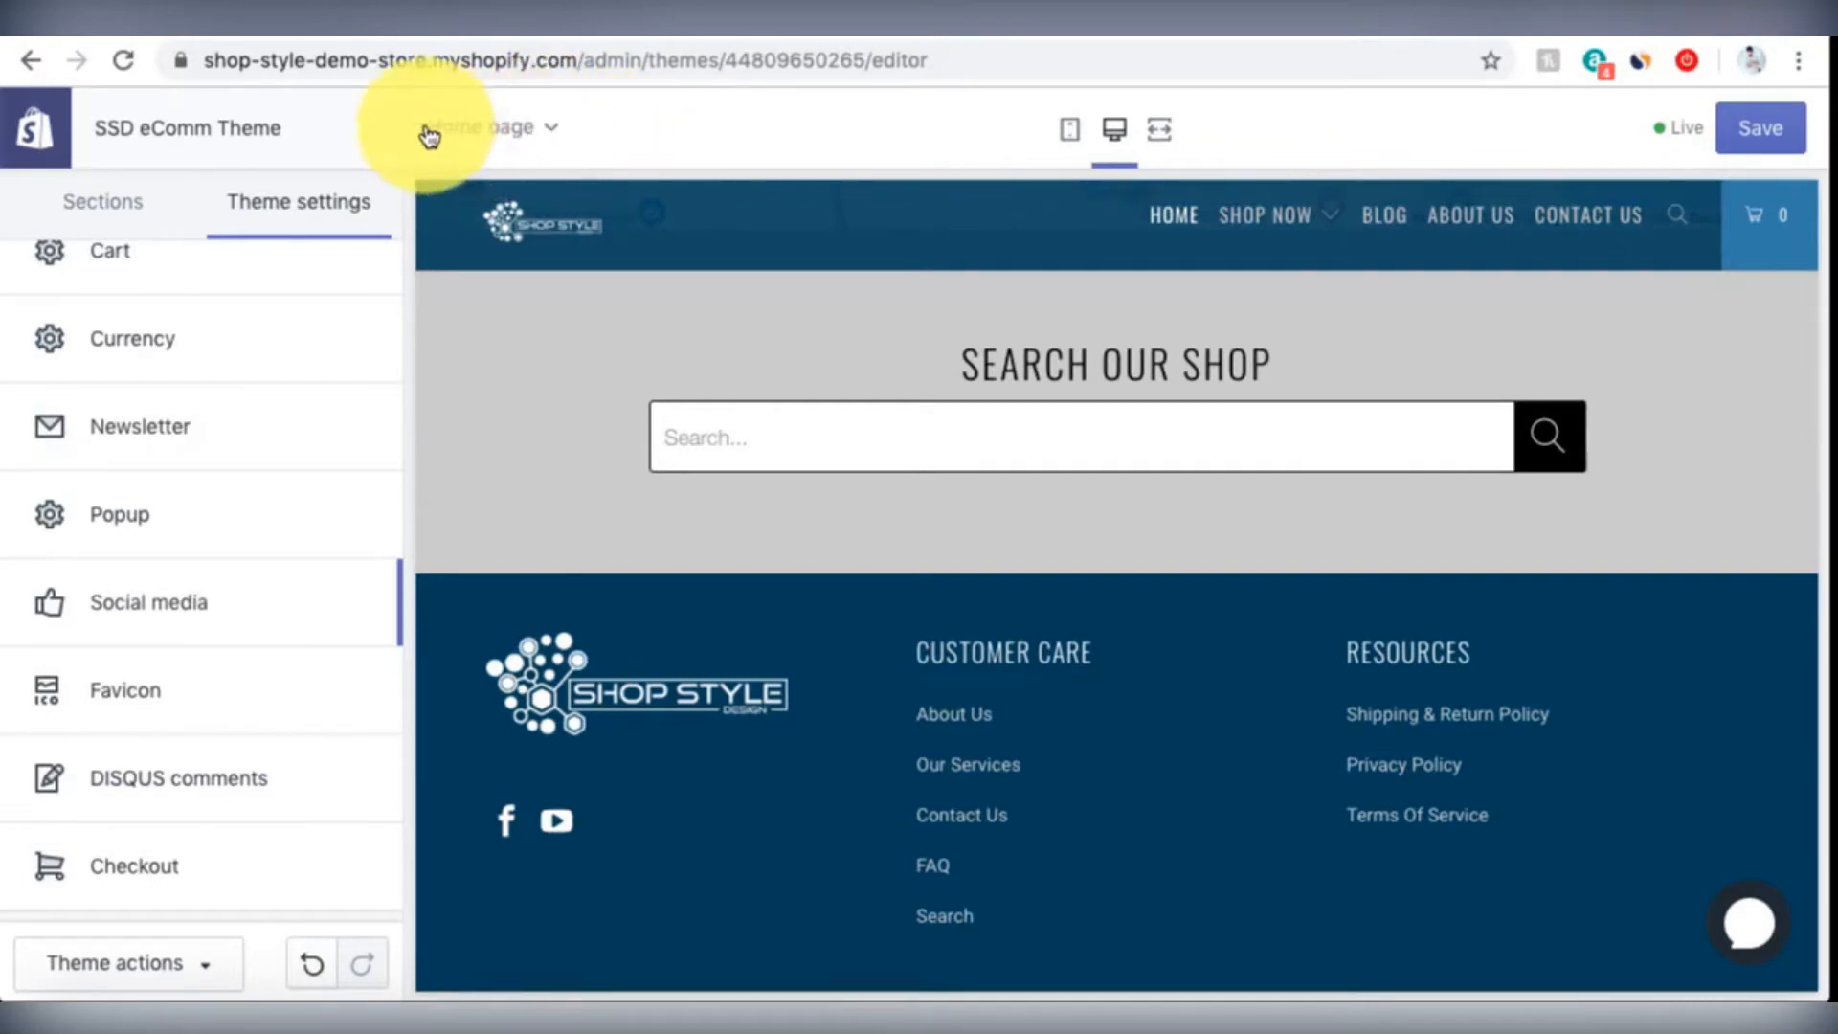
click(551, 137)
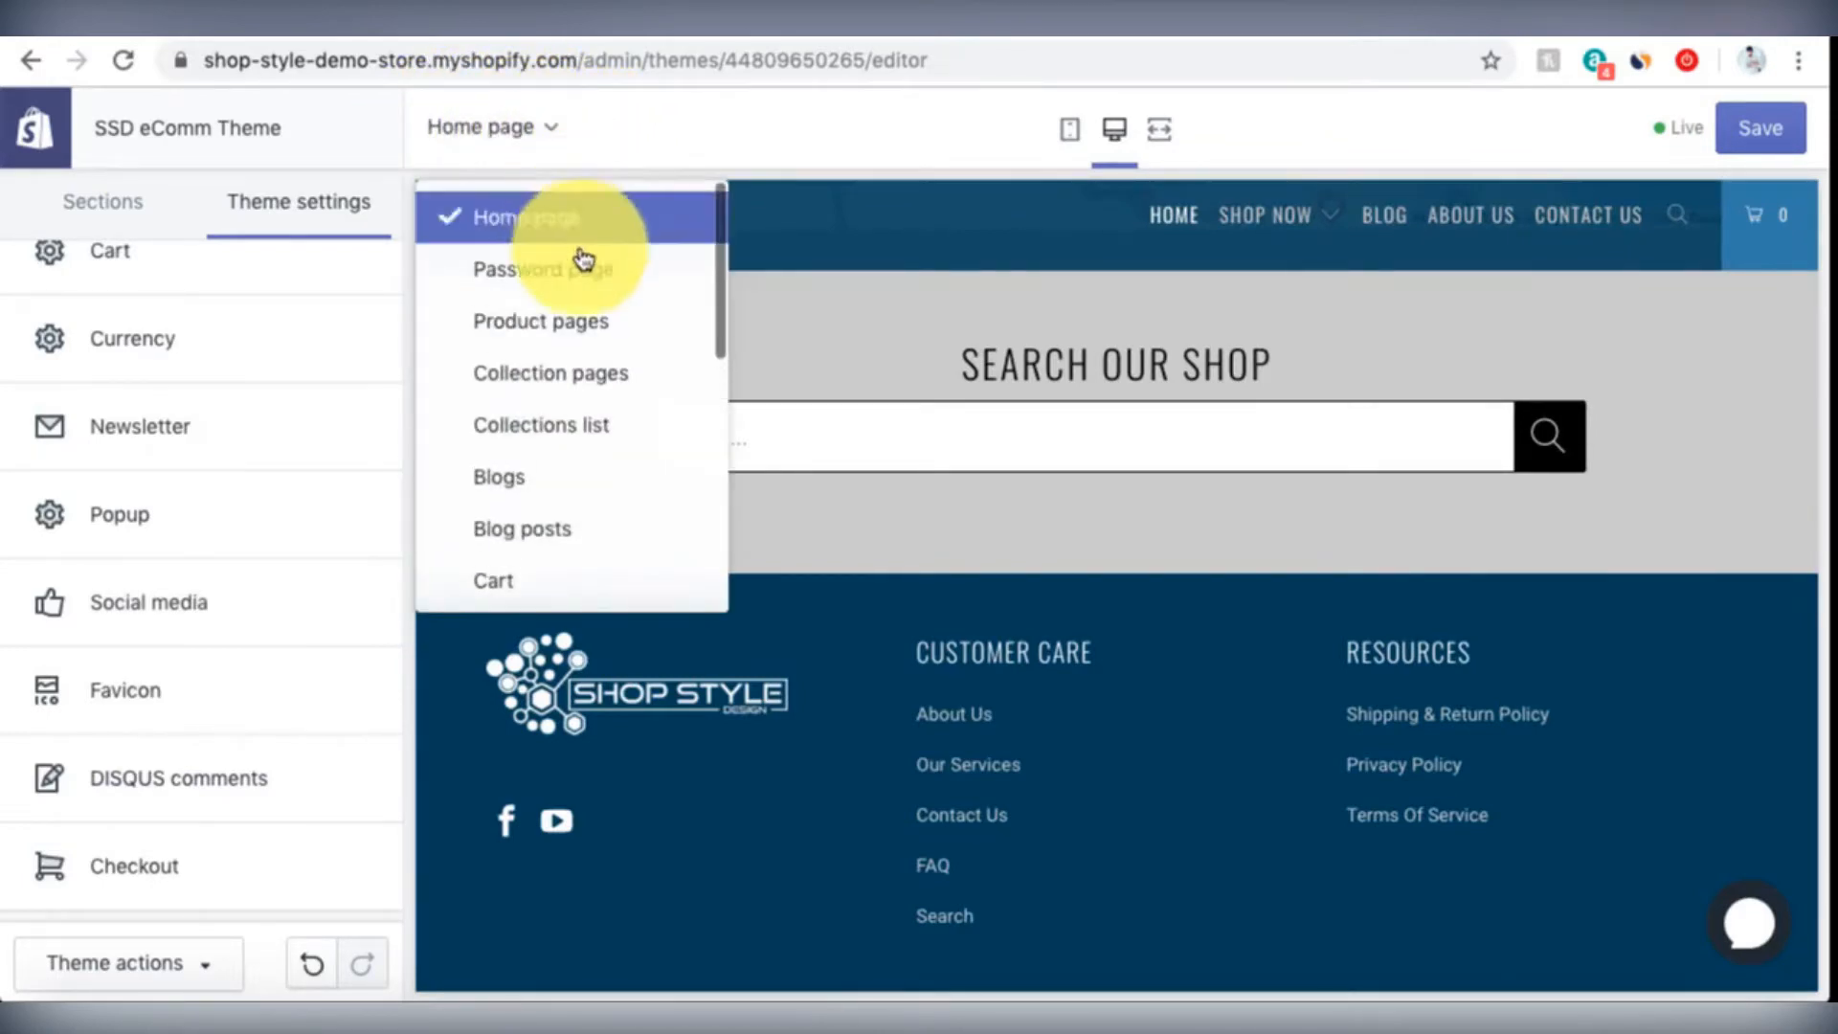
scroll(587, 278, down, 3)
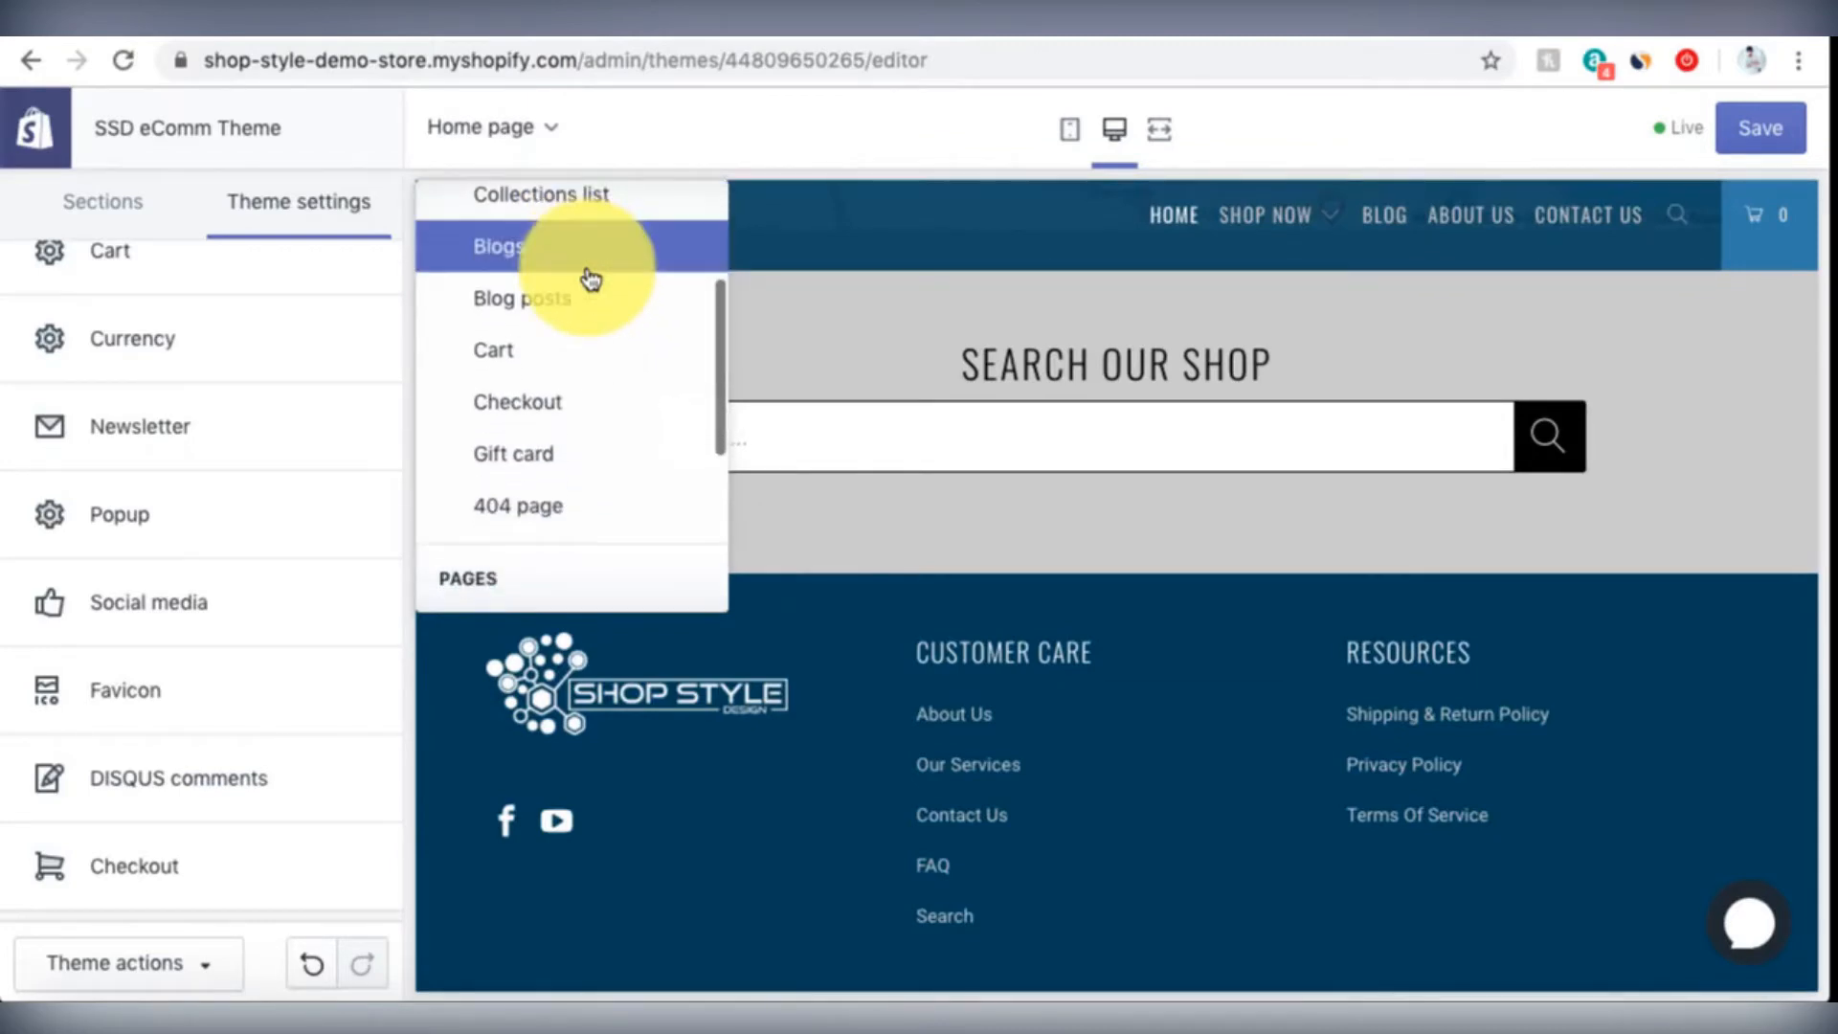
click(588, 322)
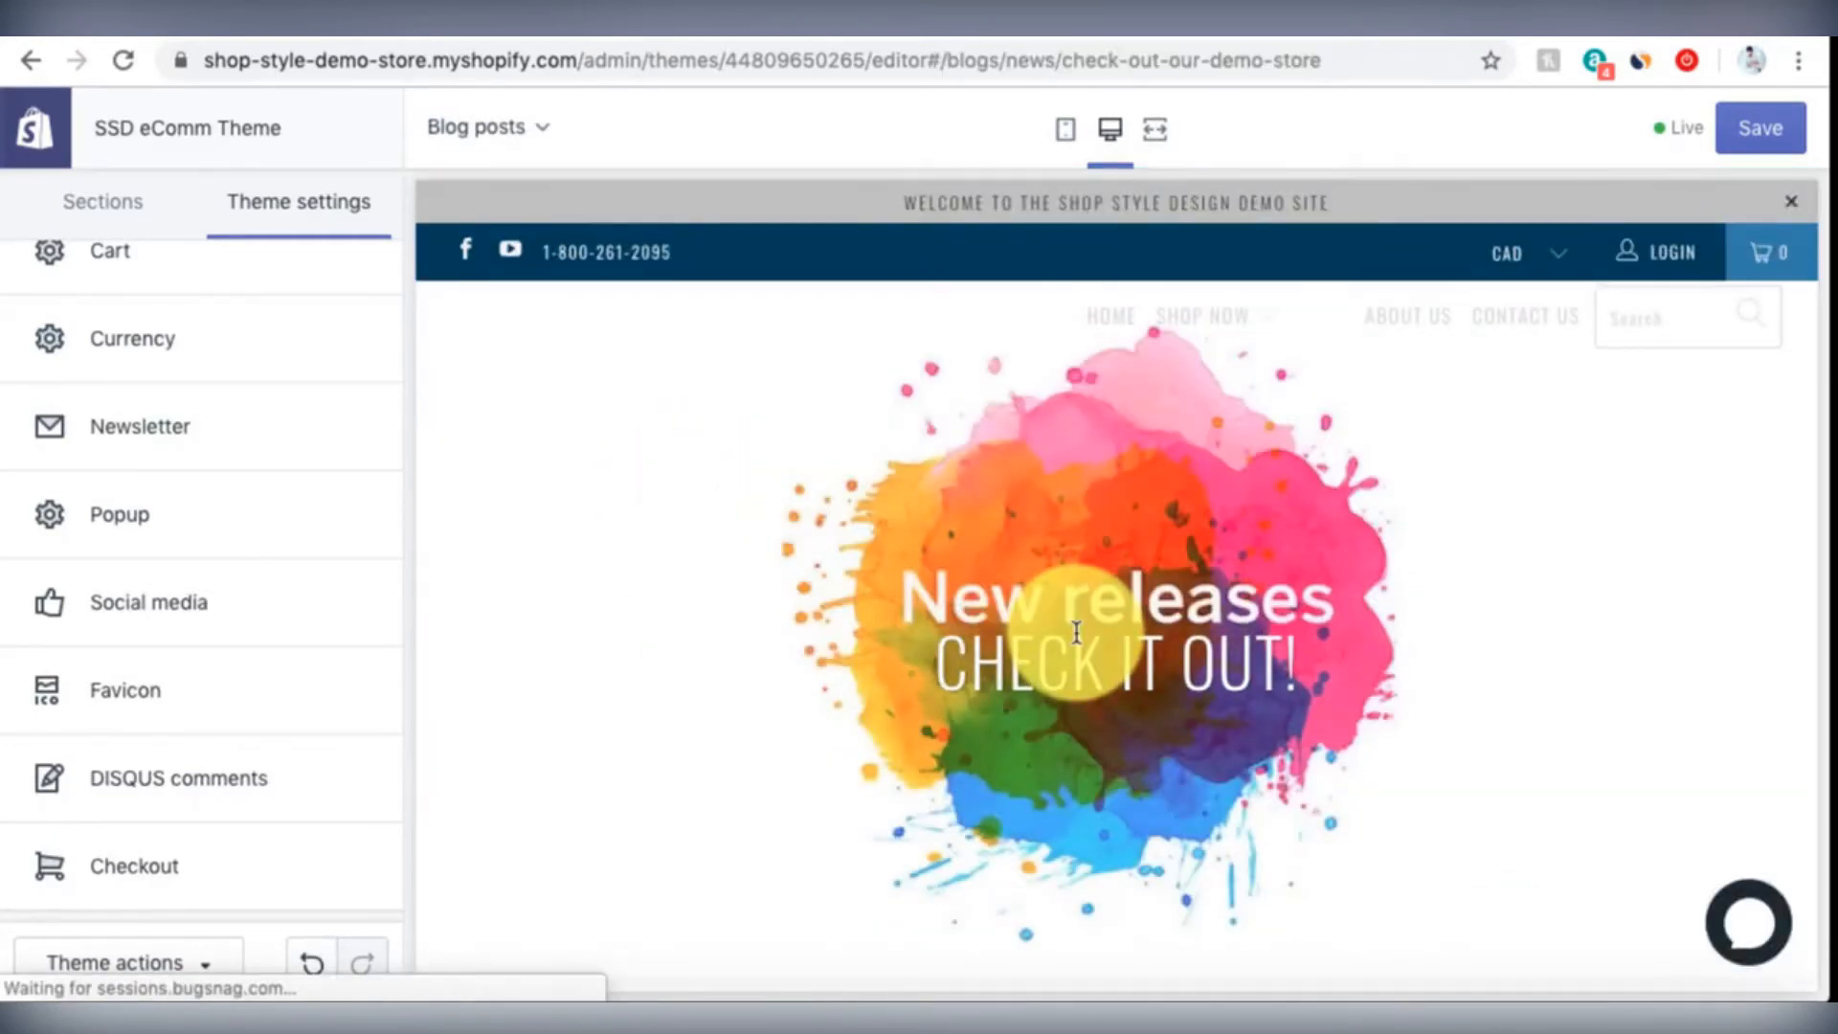
Step: Preview the blog post in the mobile, desktop and full-width views, and return to the desktop view
click(1071, 131)
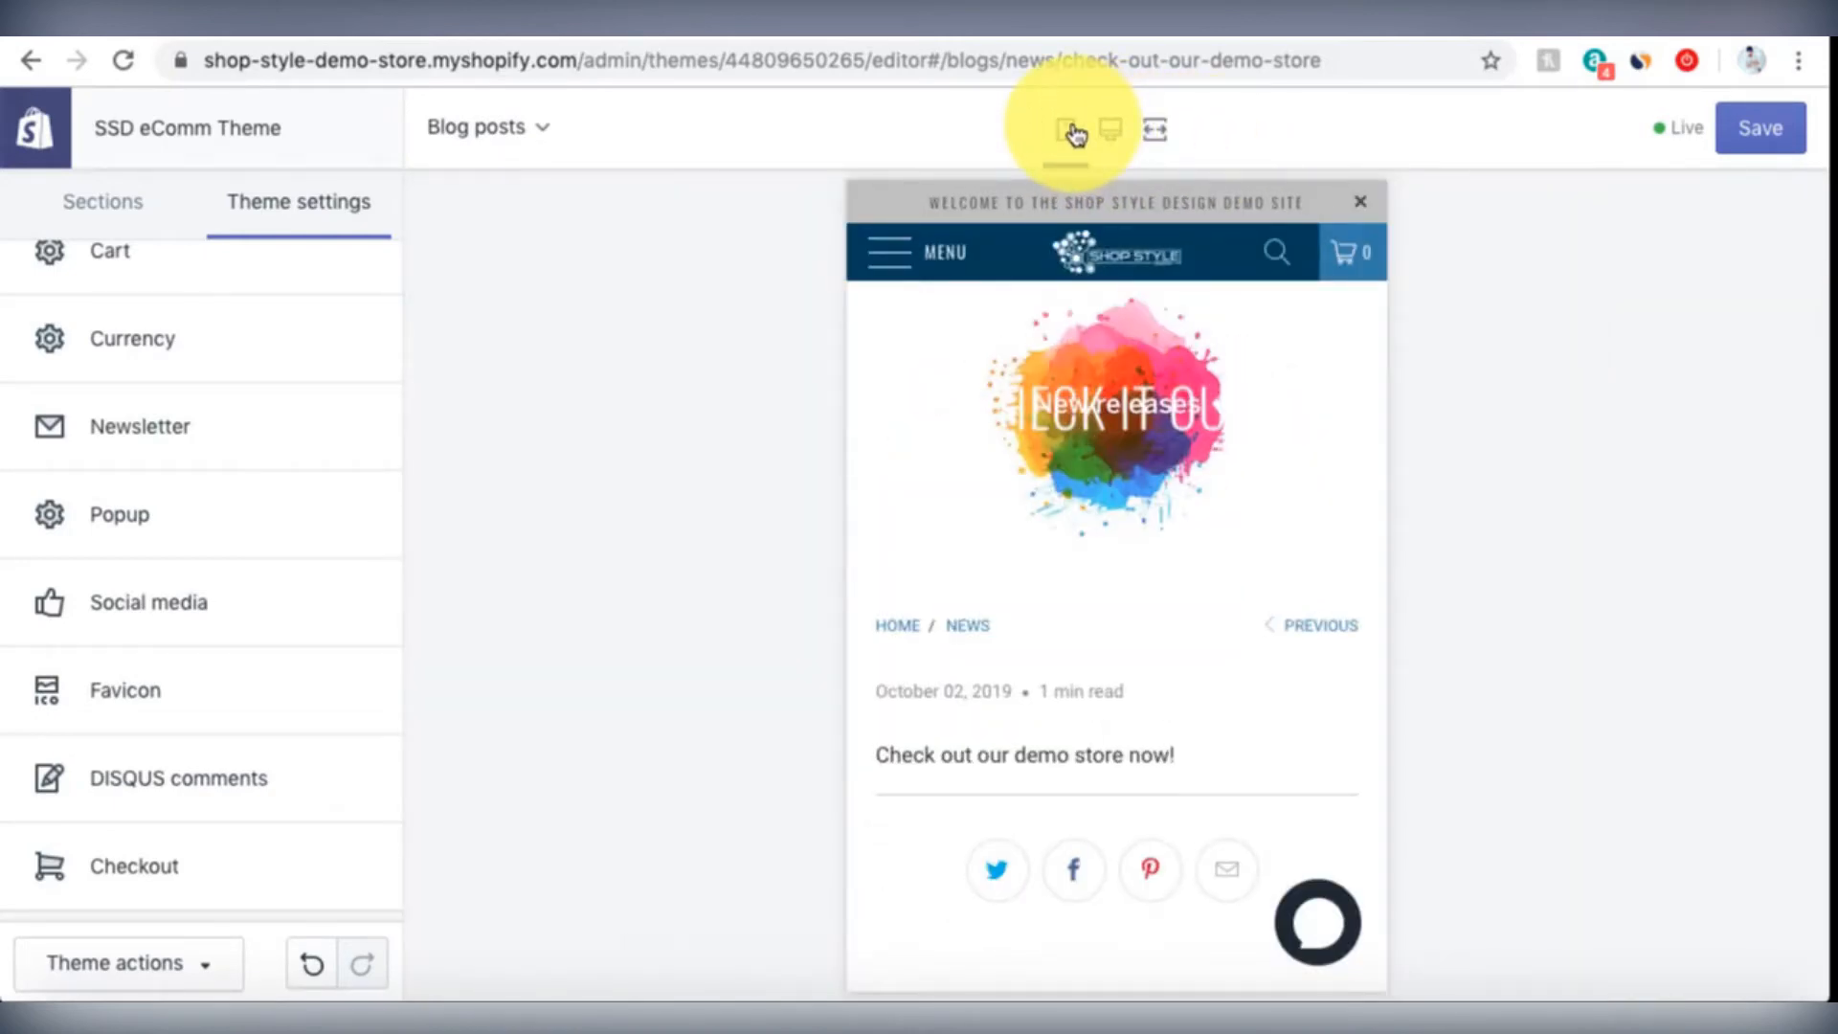
click(1114, 134)
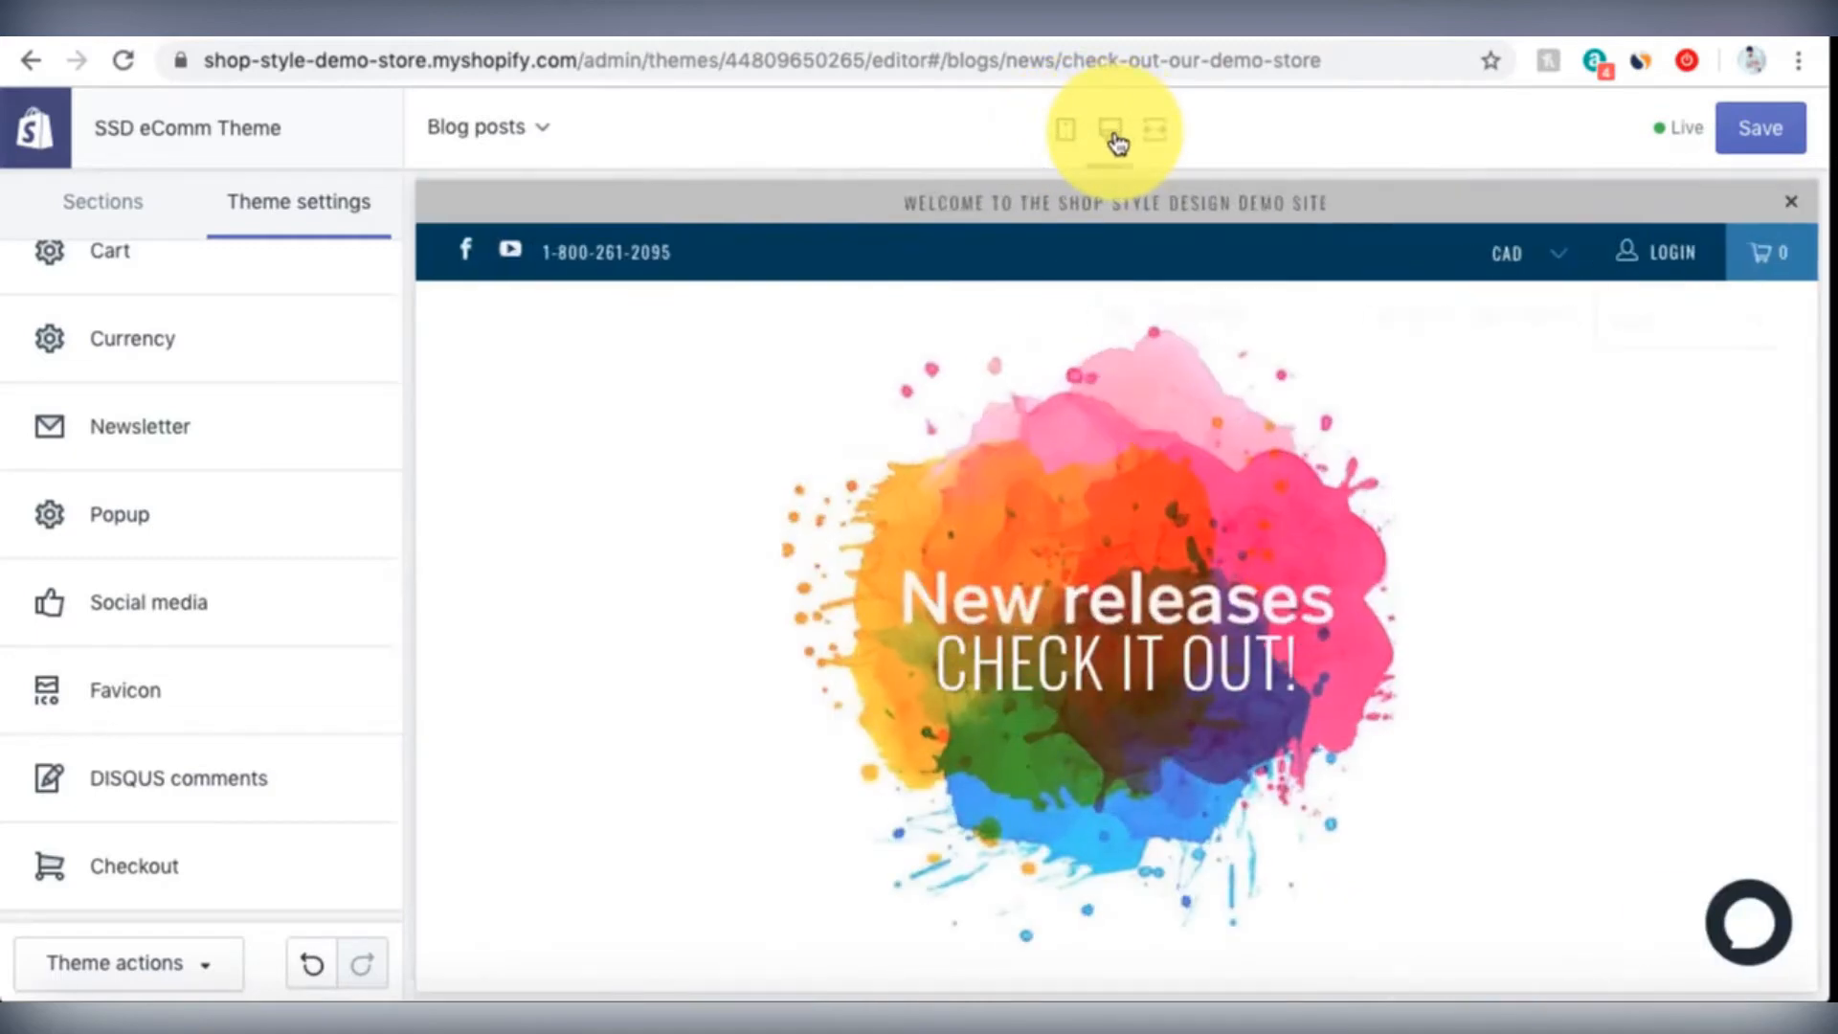
click(1158, 131)
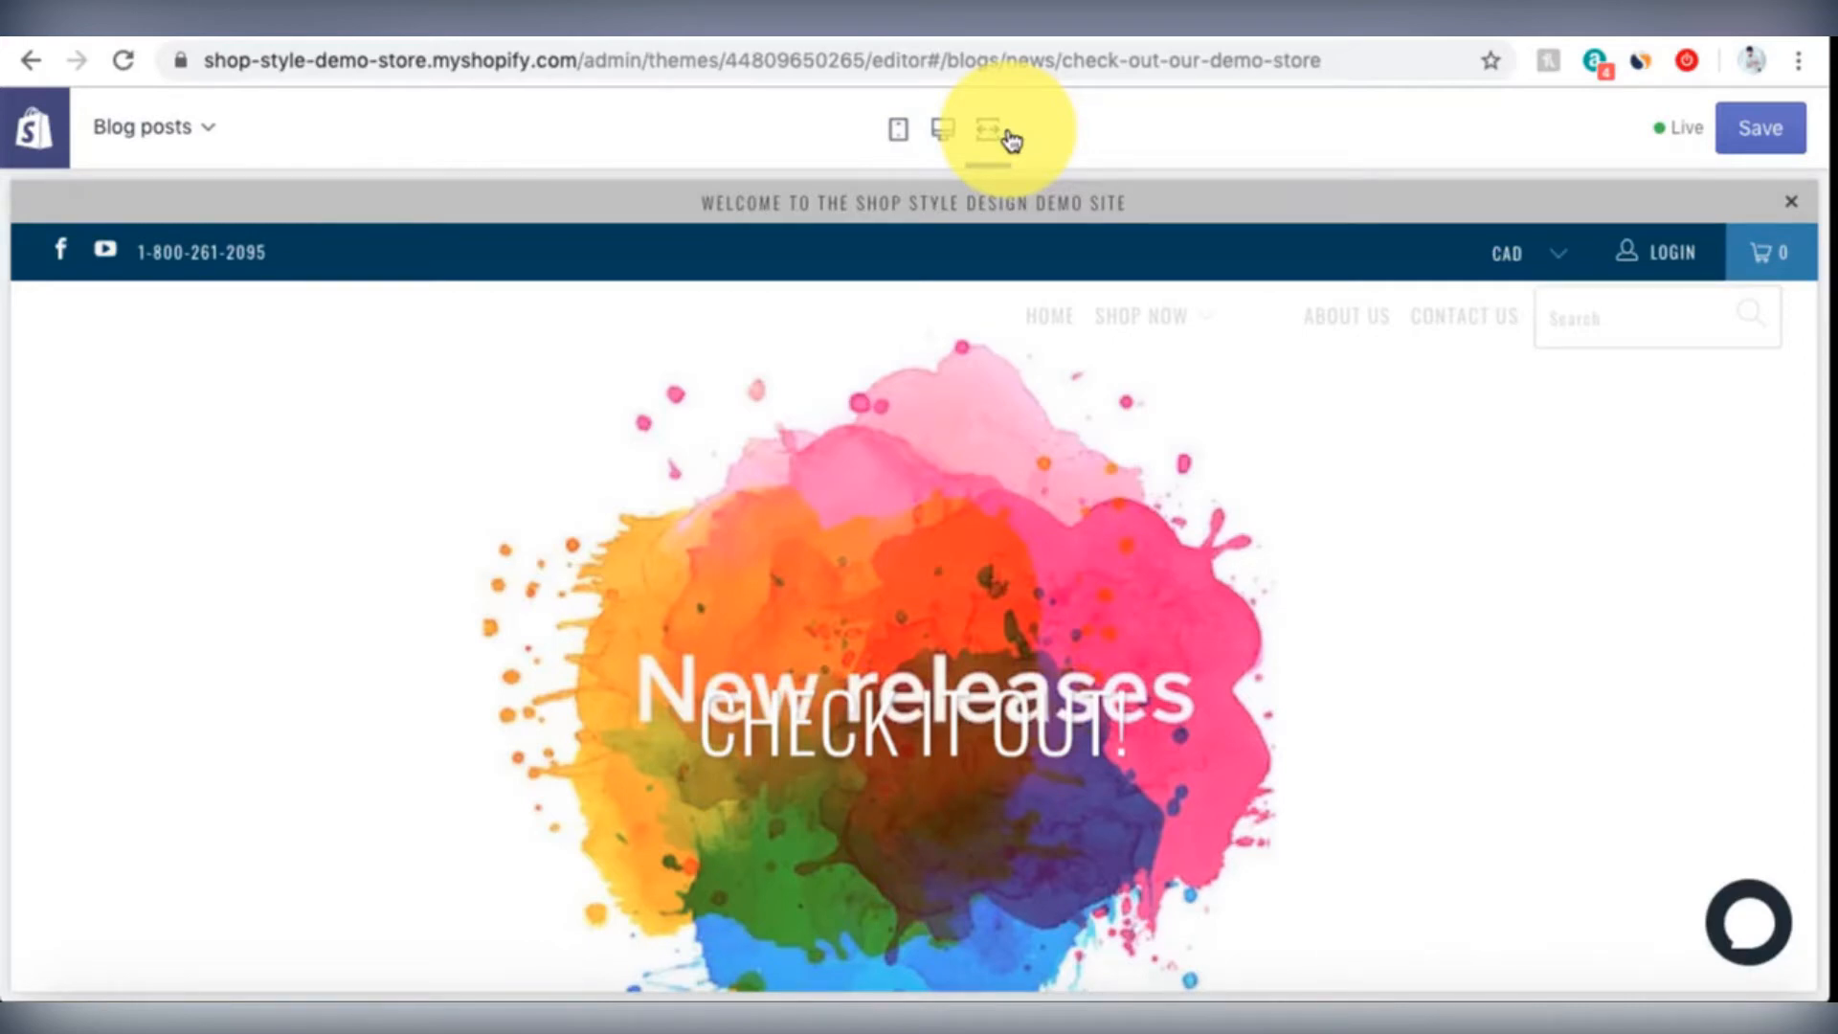
click(952, 132)
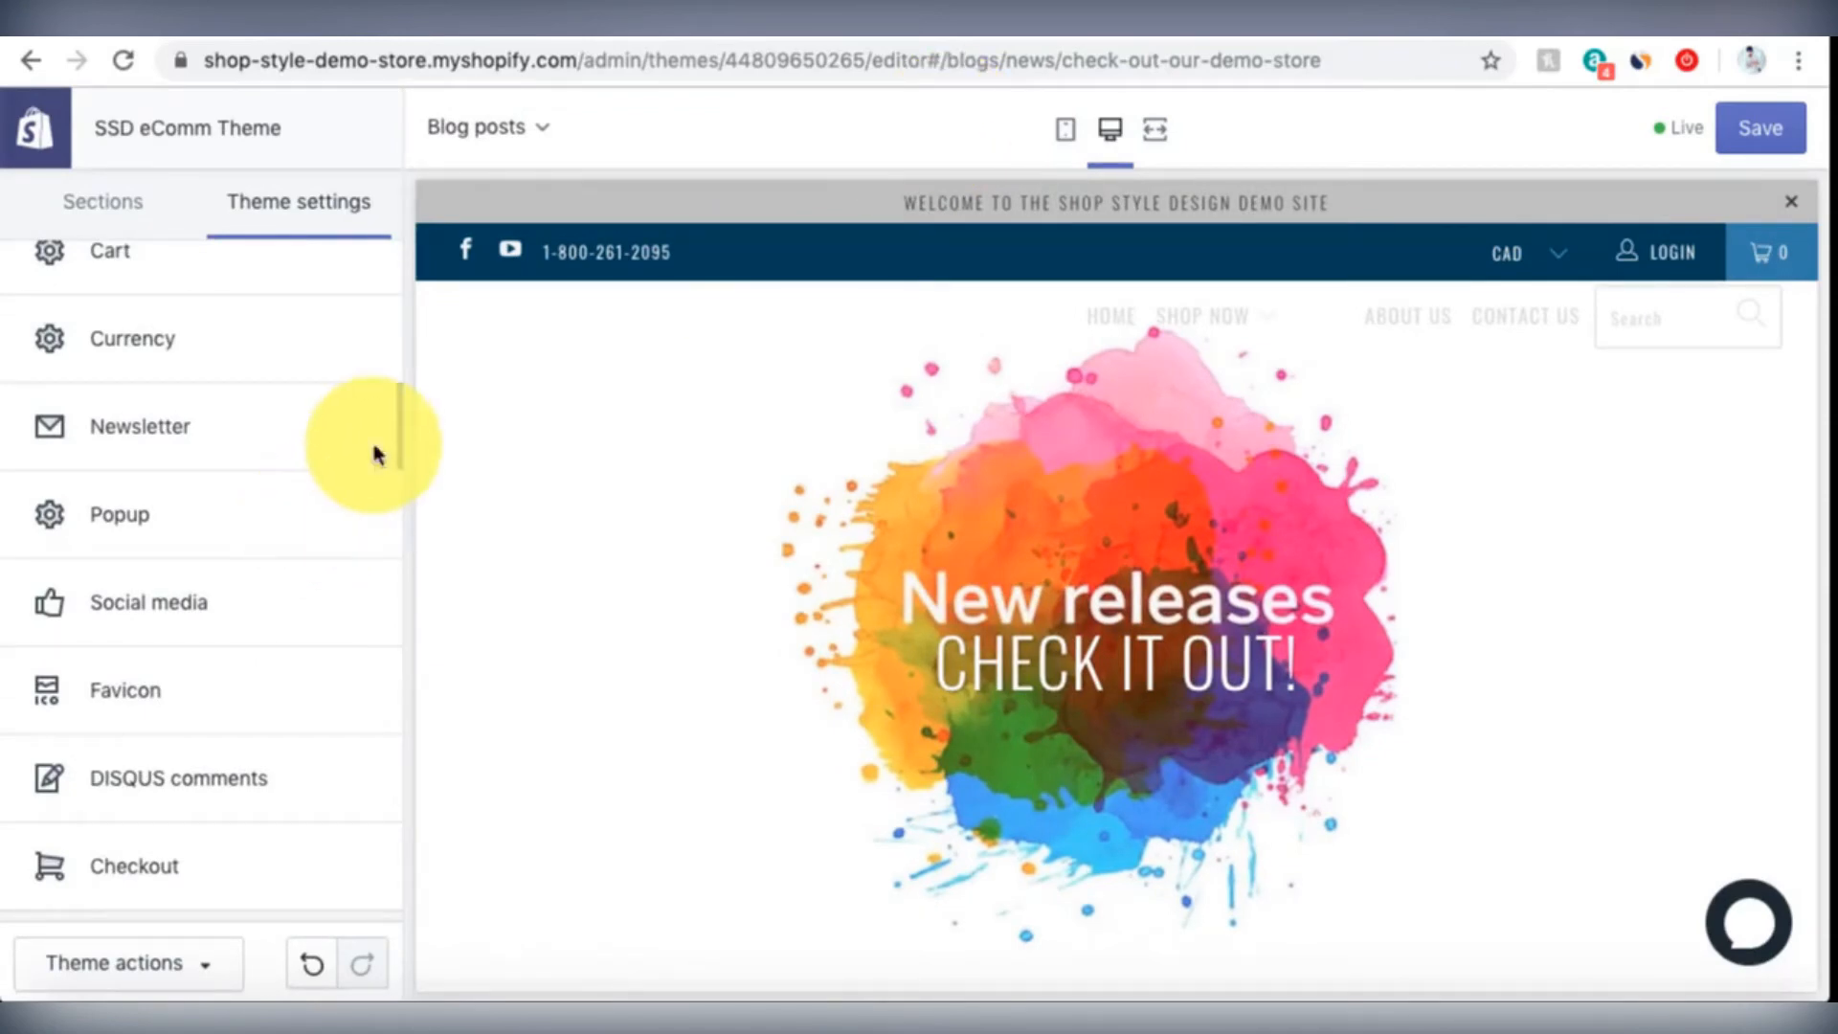
Step: Review the end of the theme settings, including the theme style option, version details and support links
scroll(275, 562, down, 2)
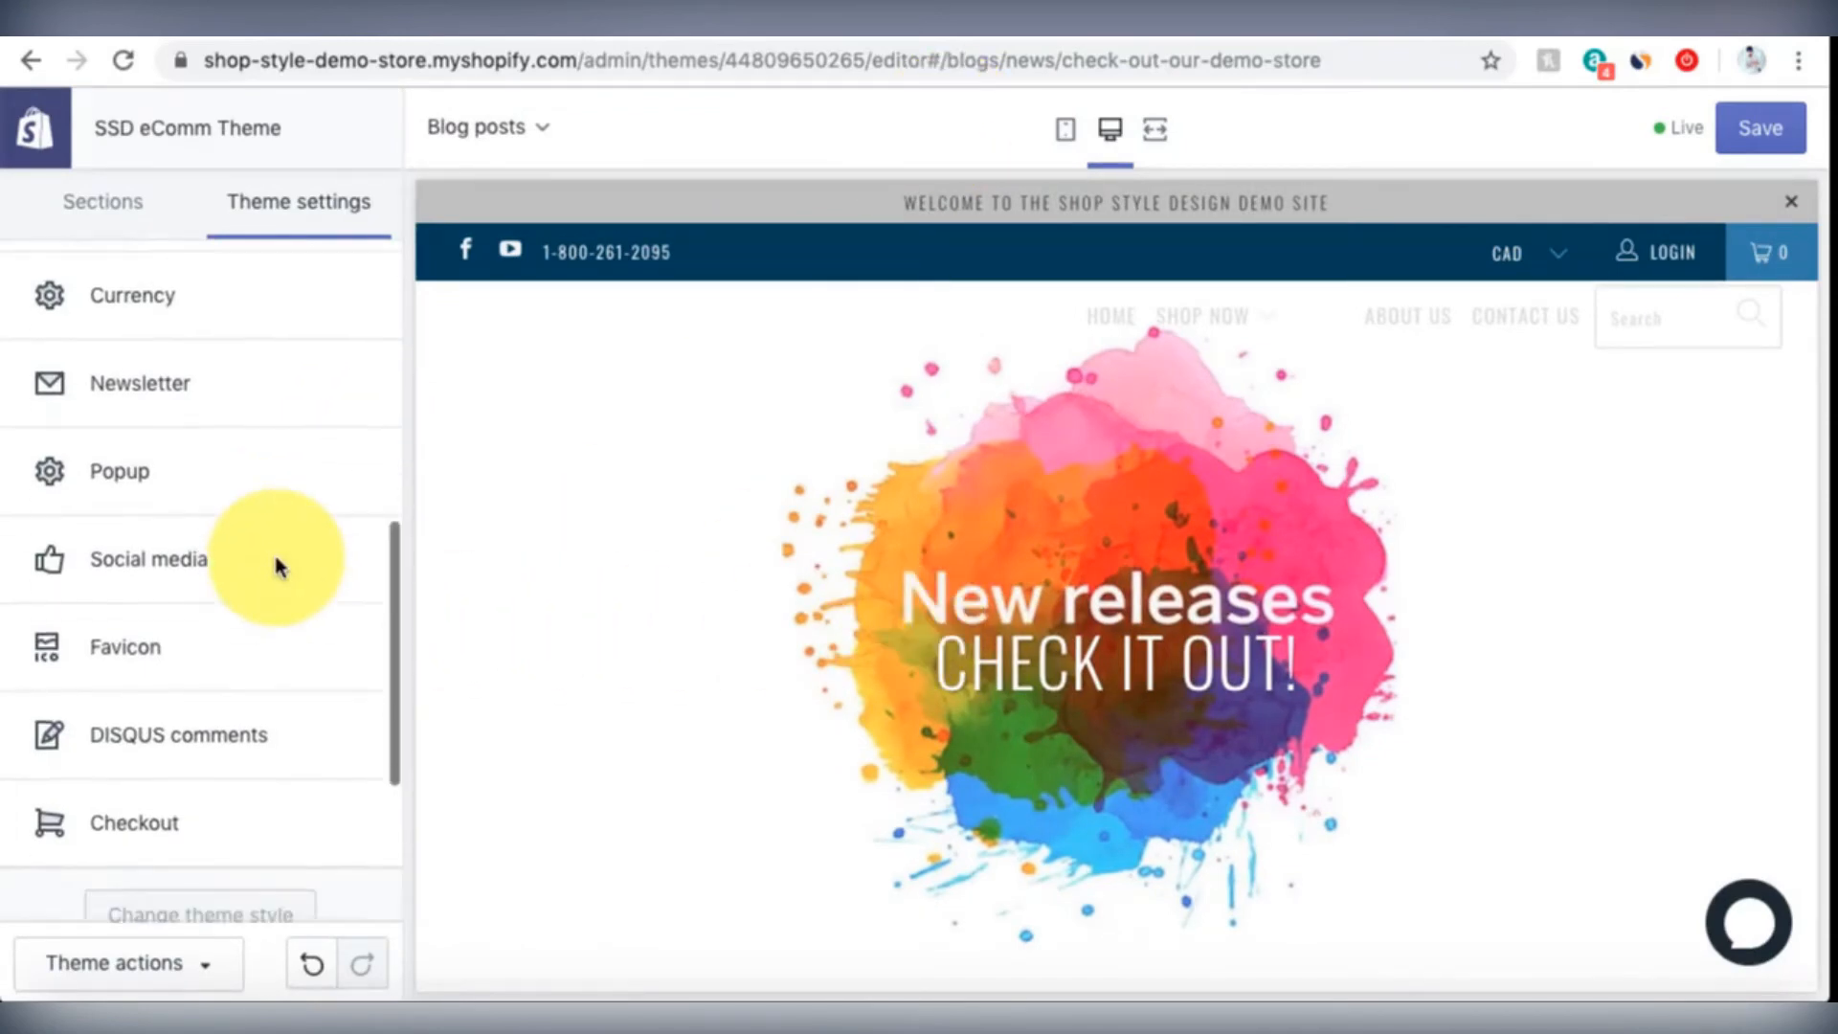
scroll(212, 741, down, 3)
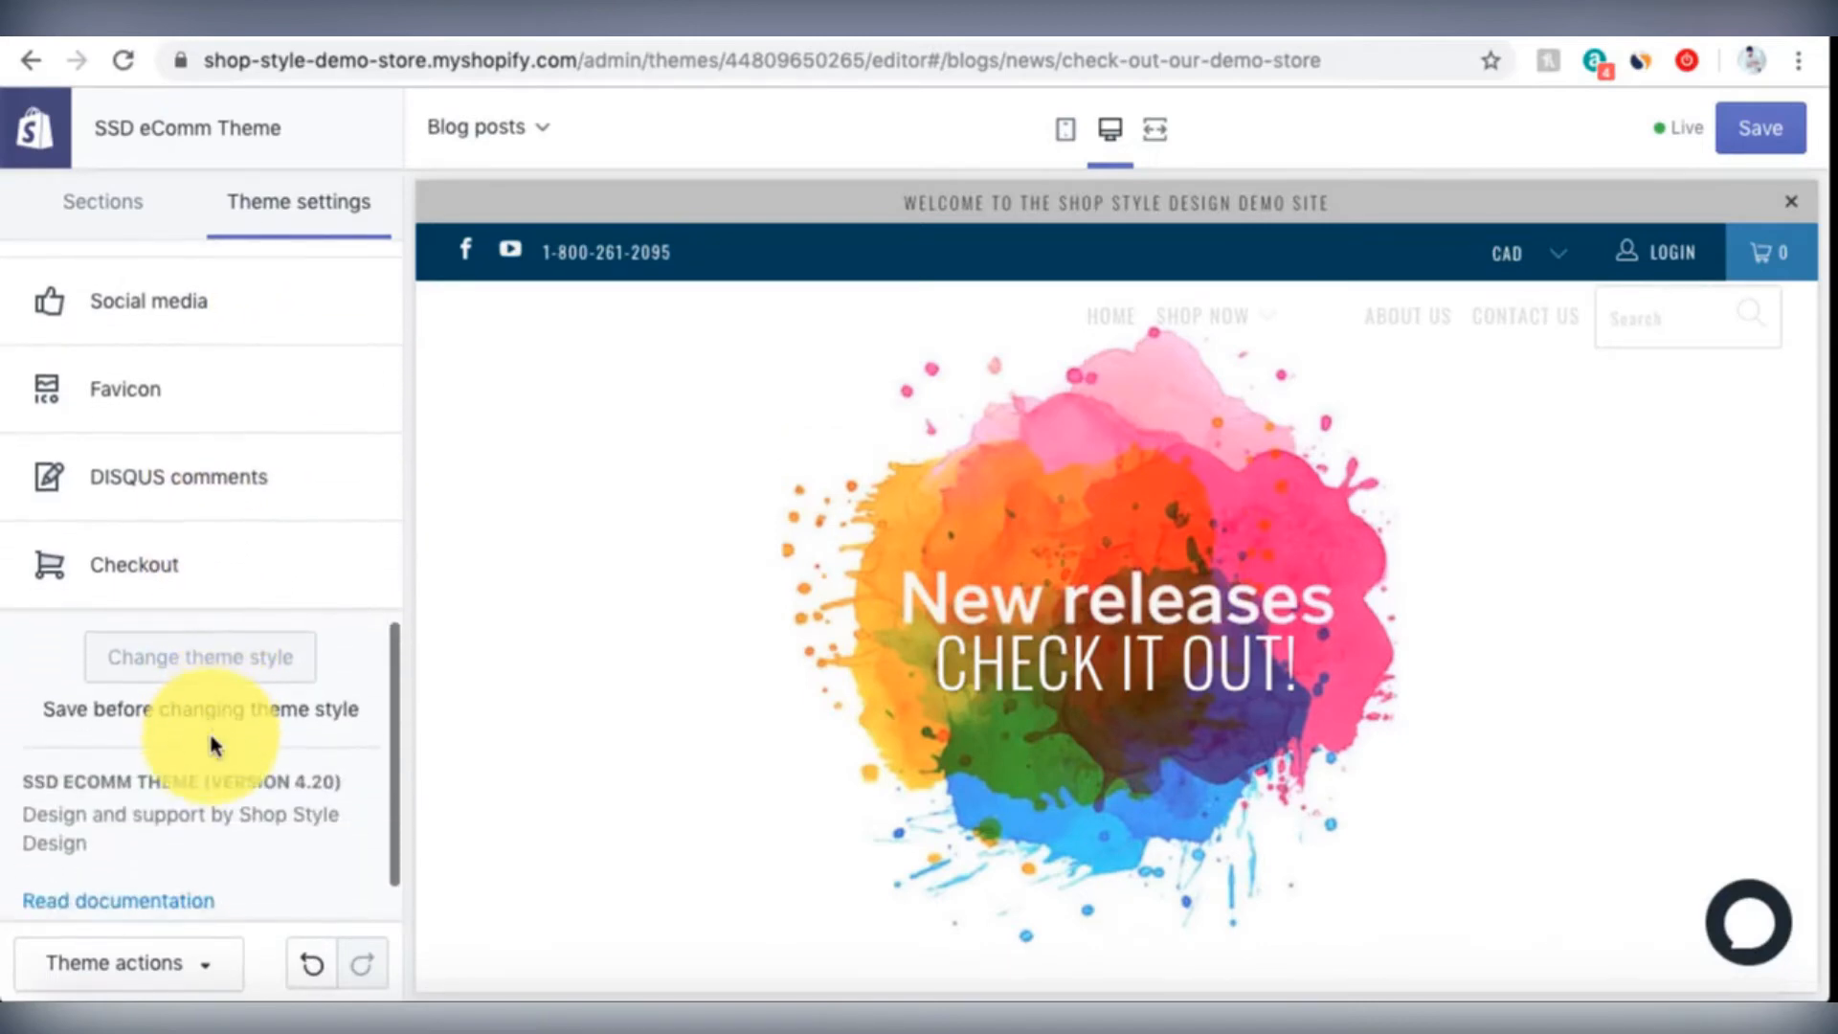
scroll(238, 730, down, 1)
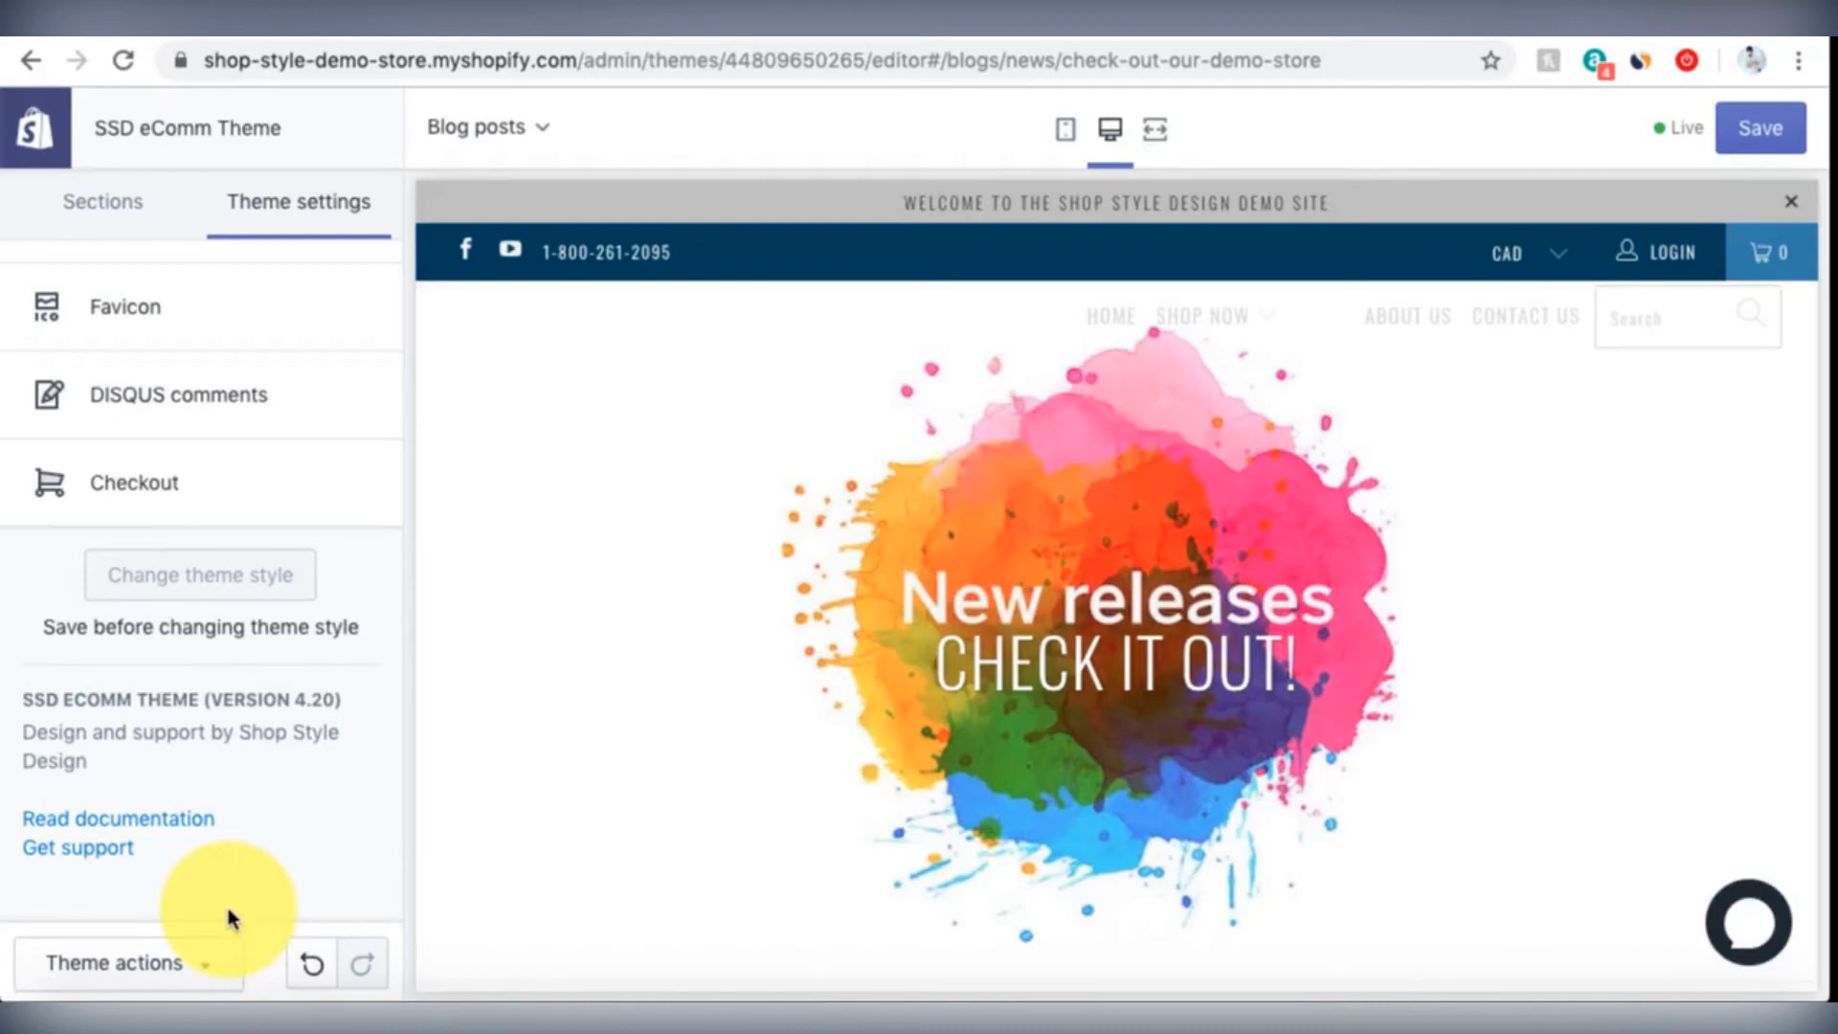
Step: Preview the SSD eComm Theme's storefront home page and return to the theme editor
click(223, 983)
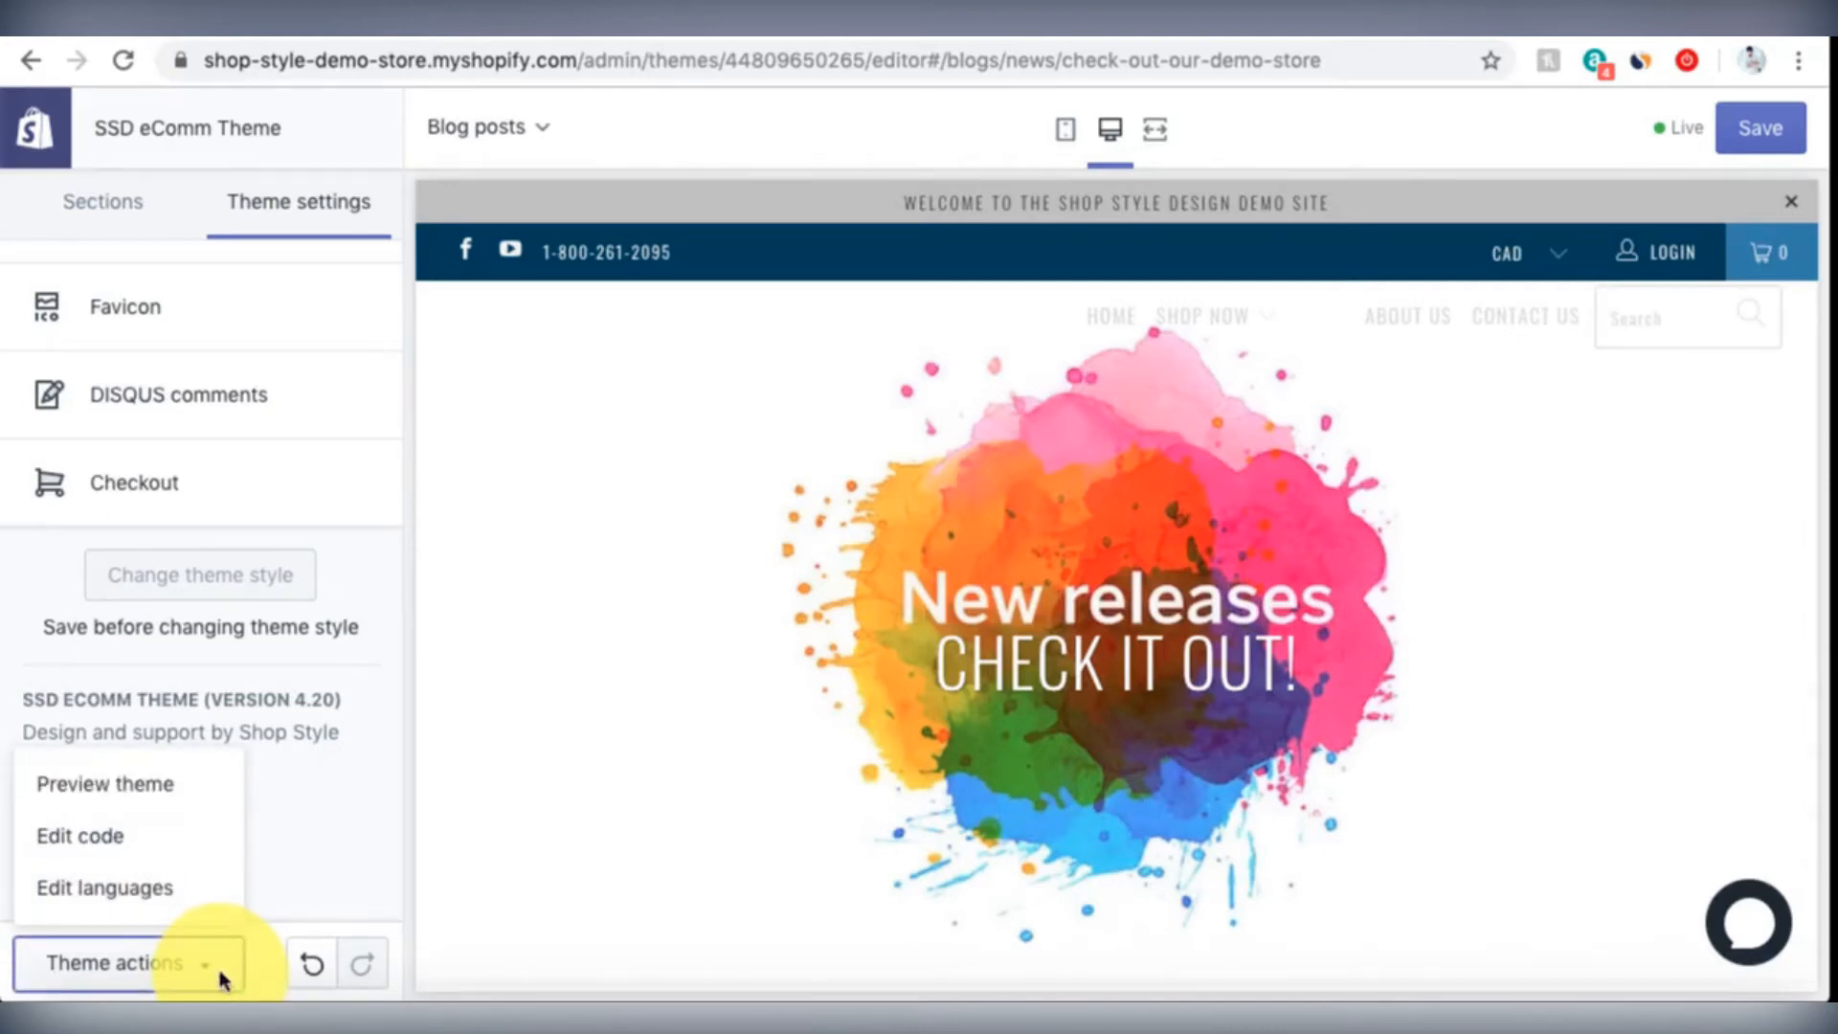
click(150, 809)
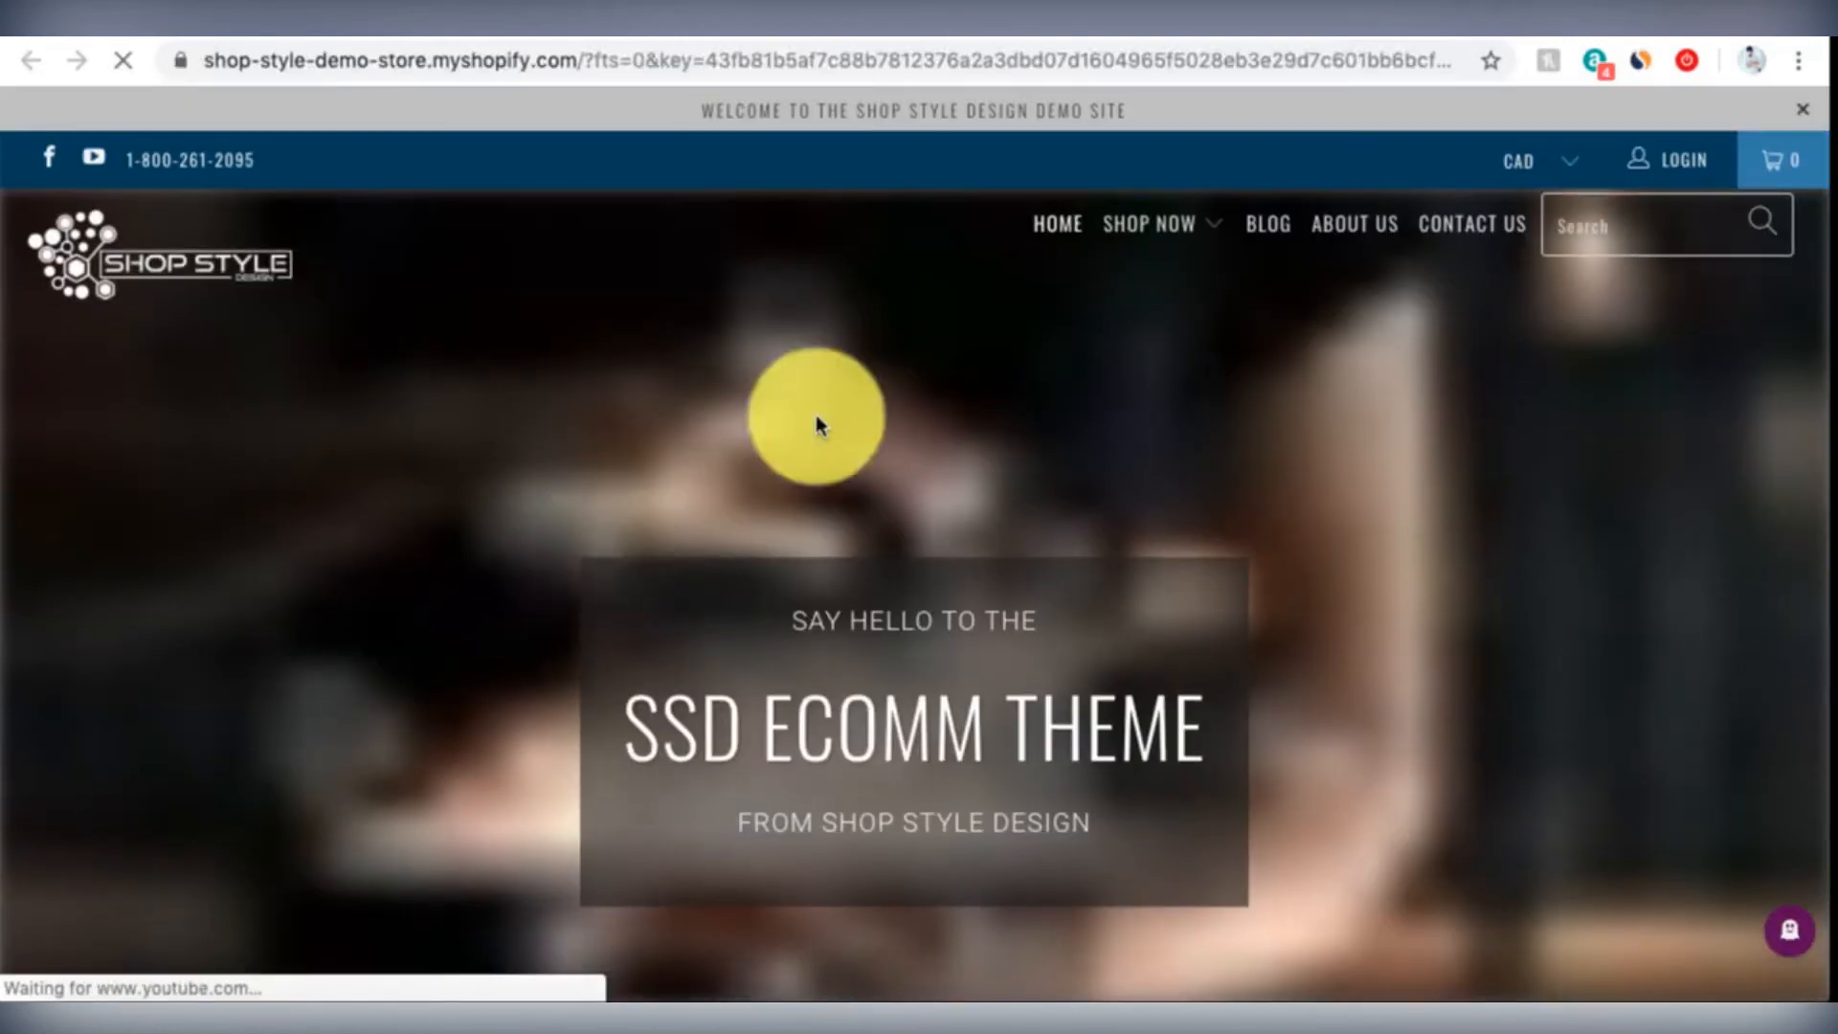
scroll(817, 421, down, 4)
scroll(814, 412, up, 5)
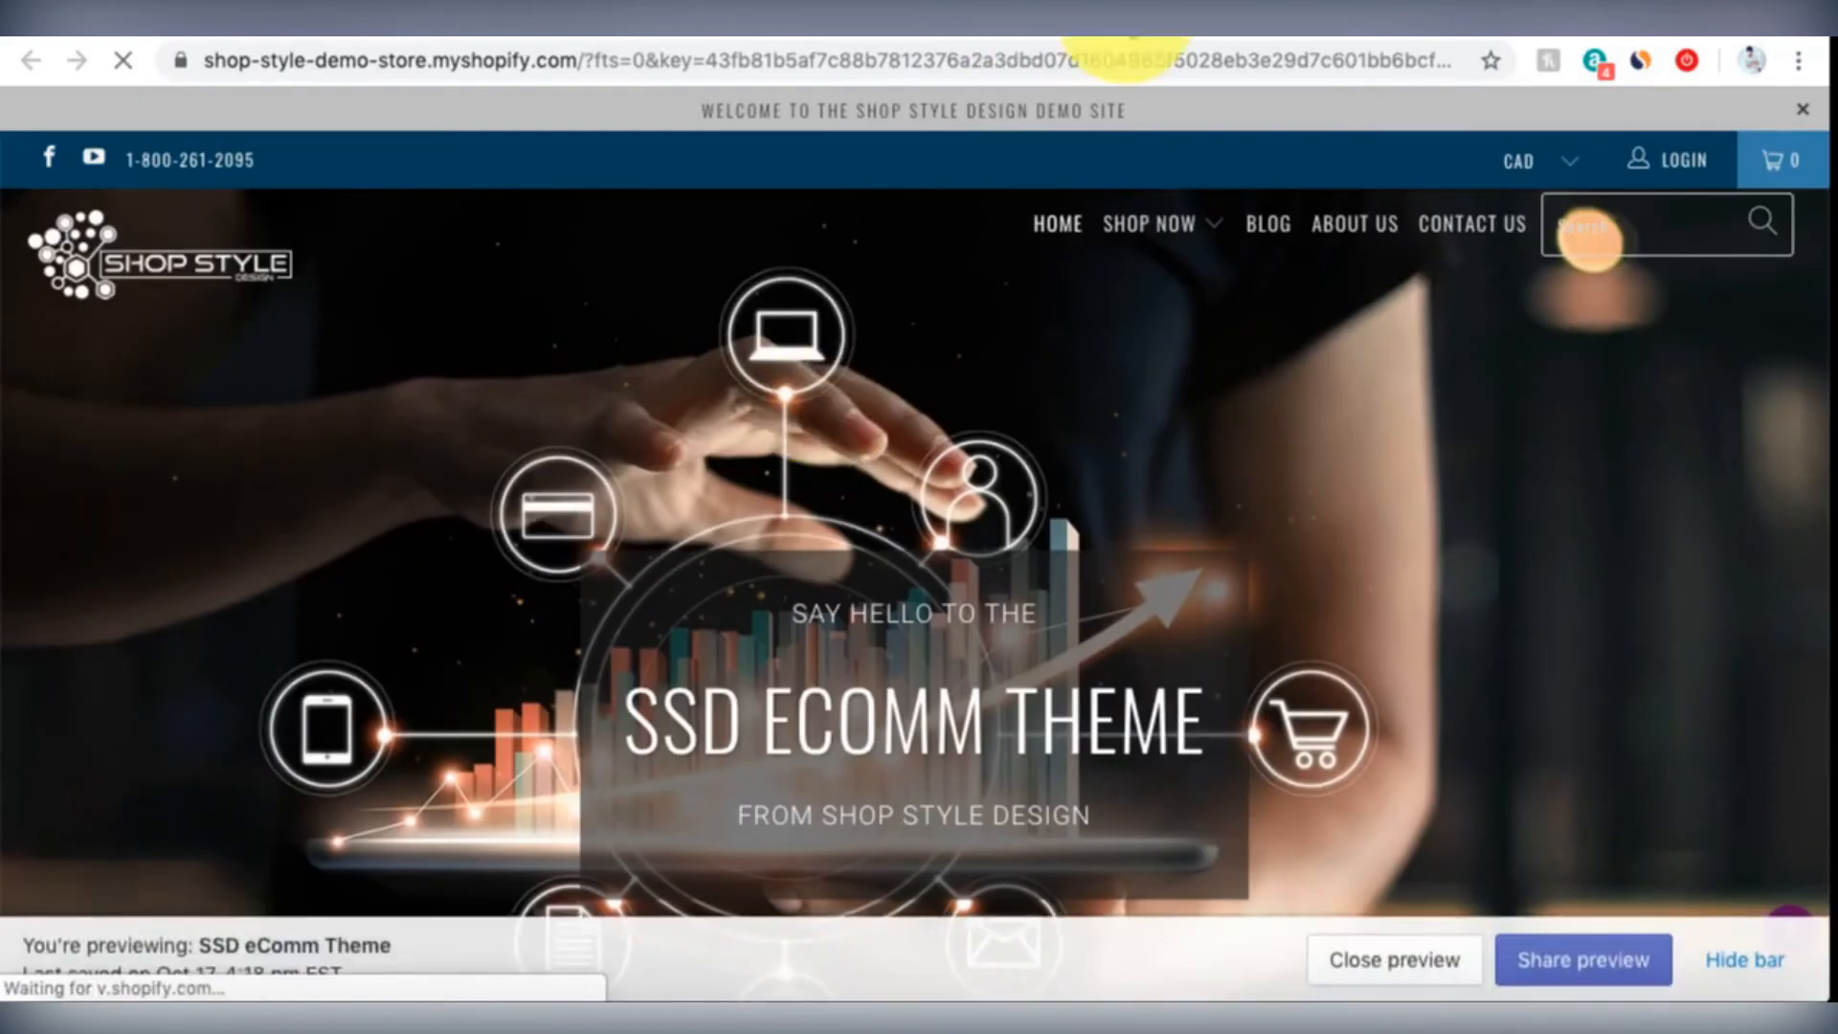
click(1126, 26)
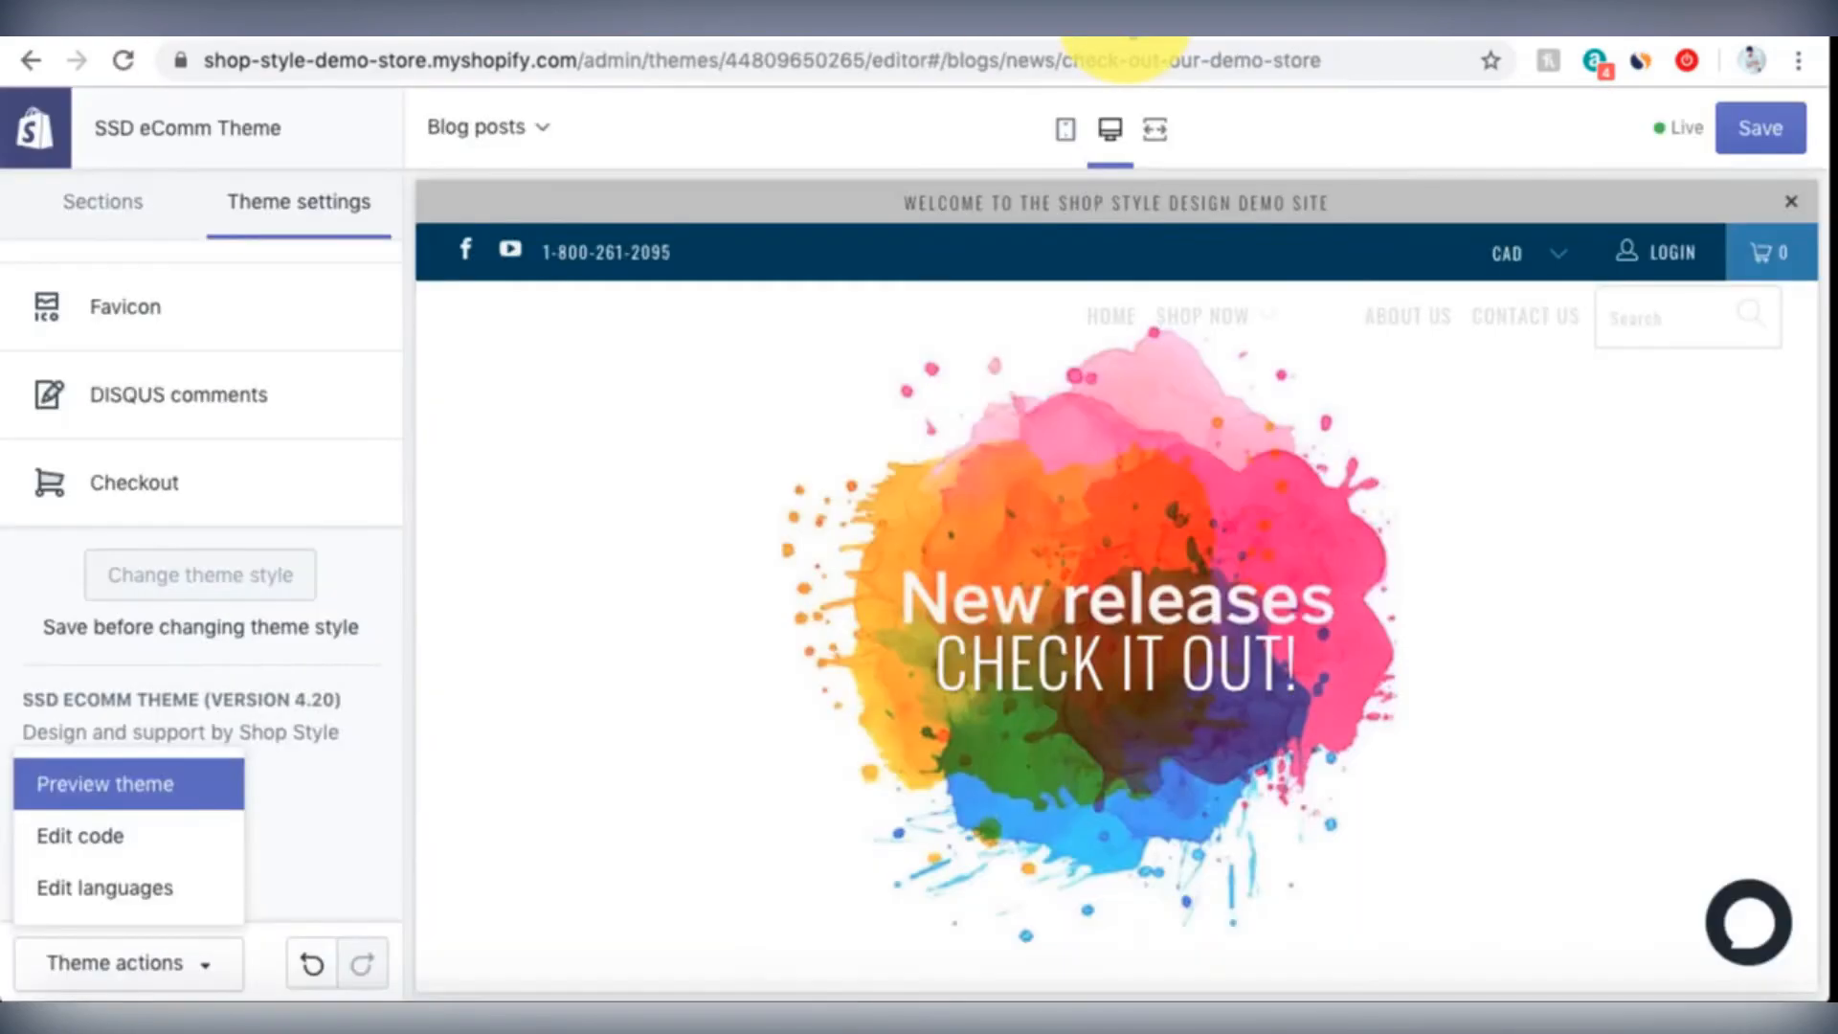
Step: Open the theme's code for editing, review collection-template.liquid and the file list, and return to the theme editor
click(153, 847)
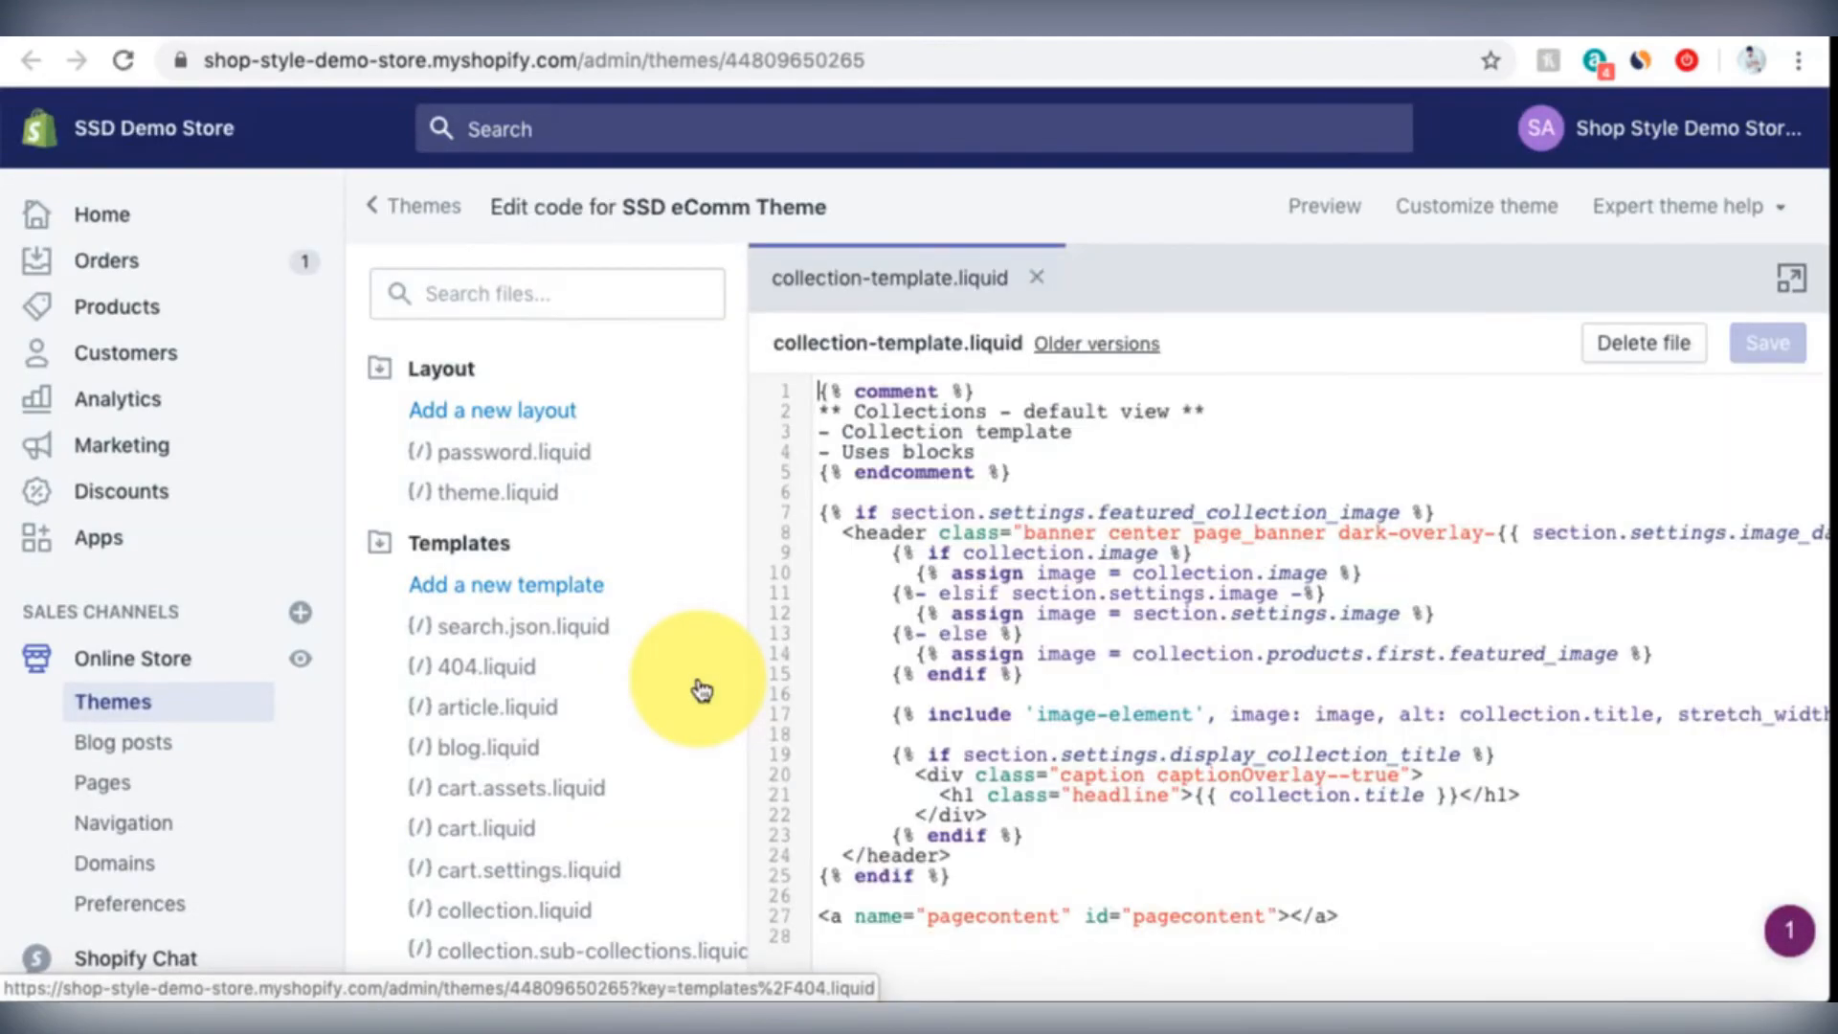
scroll(948, 550, down, 10)
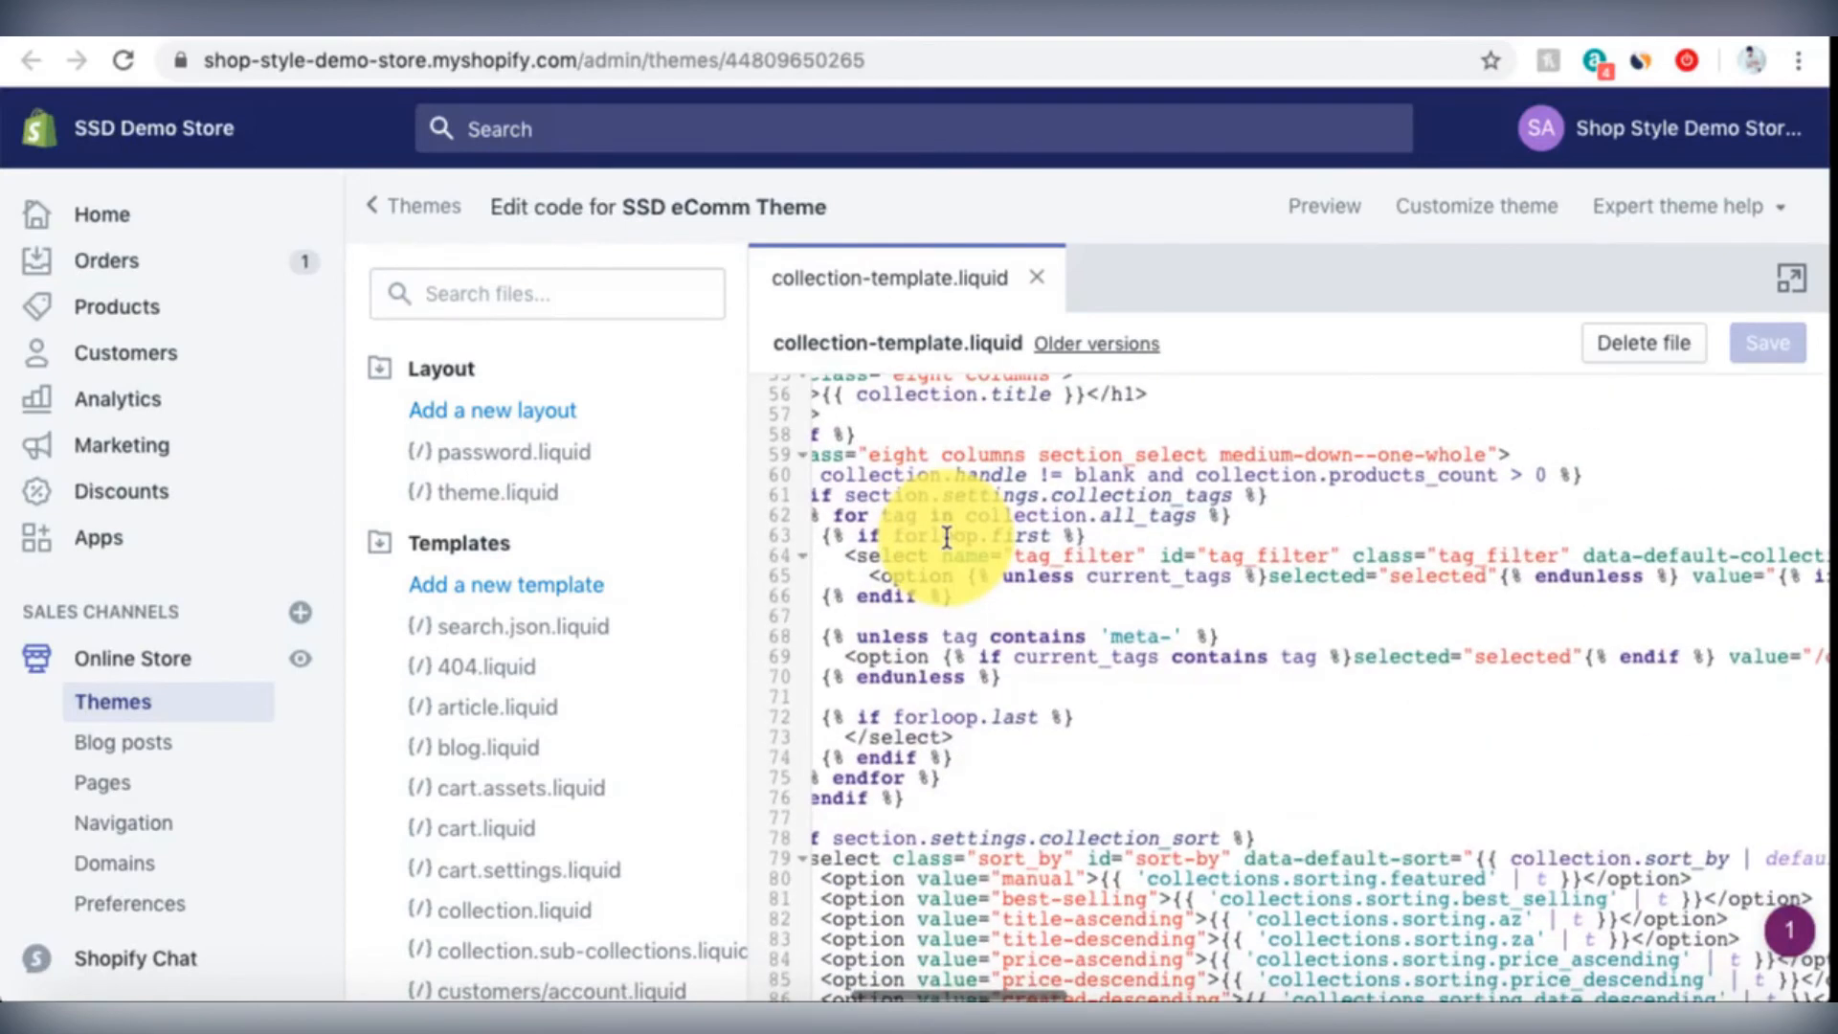
scroll(947, 538, right, 1)
scroll(947, 538, up, 10)
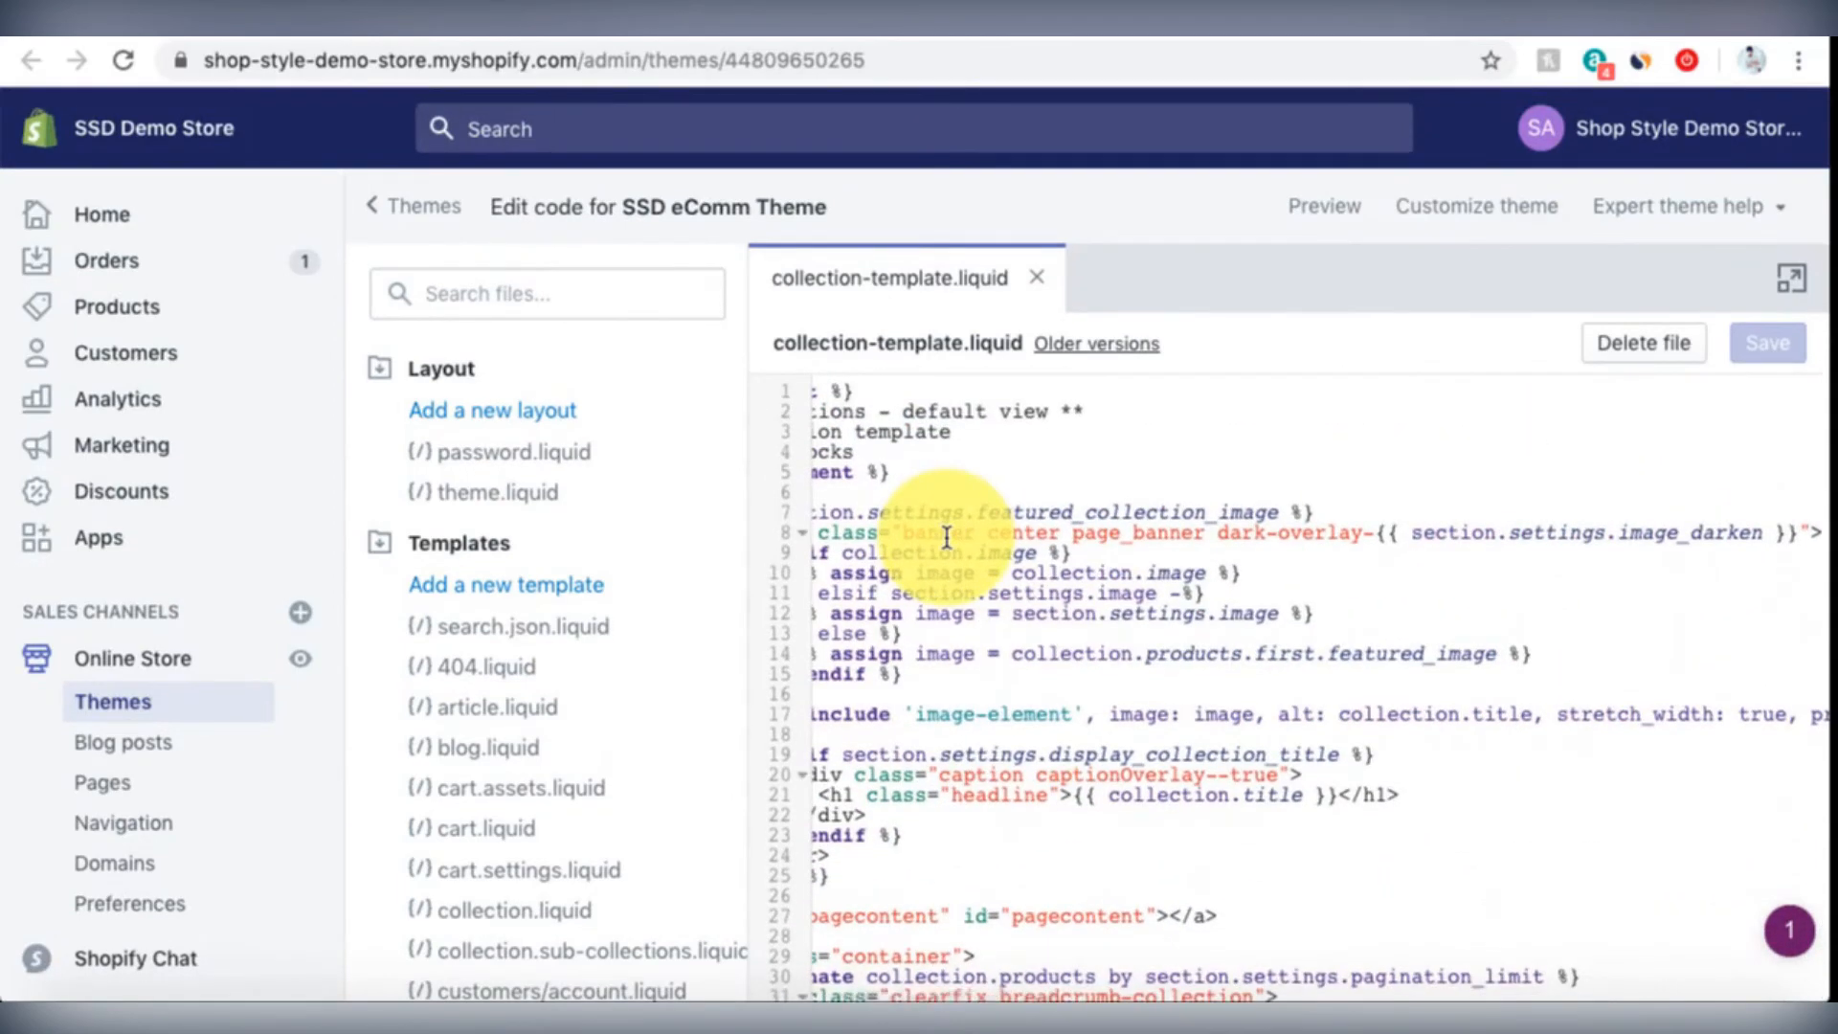
scroll(955, 496, left, 1)
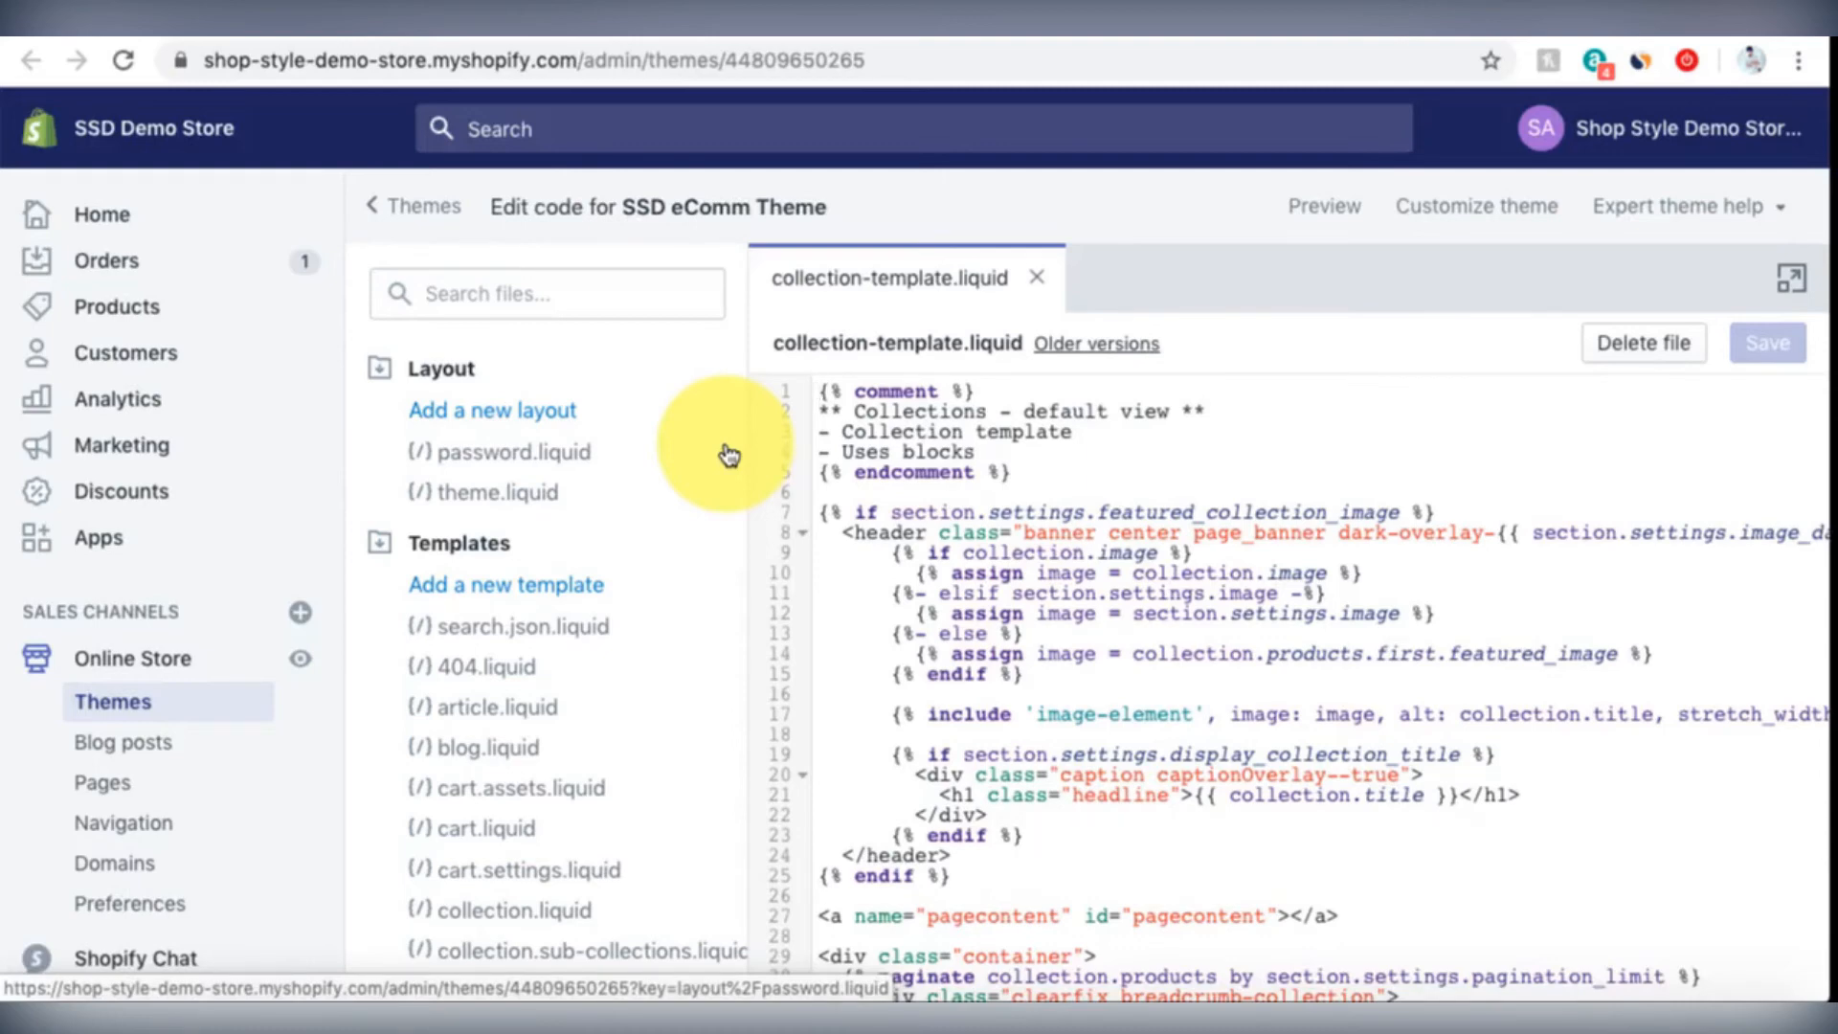
scroll(641, 640, down, 5)
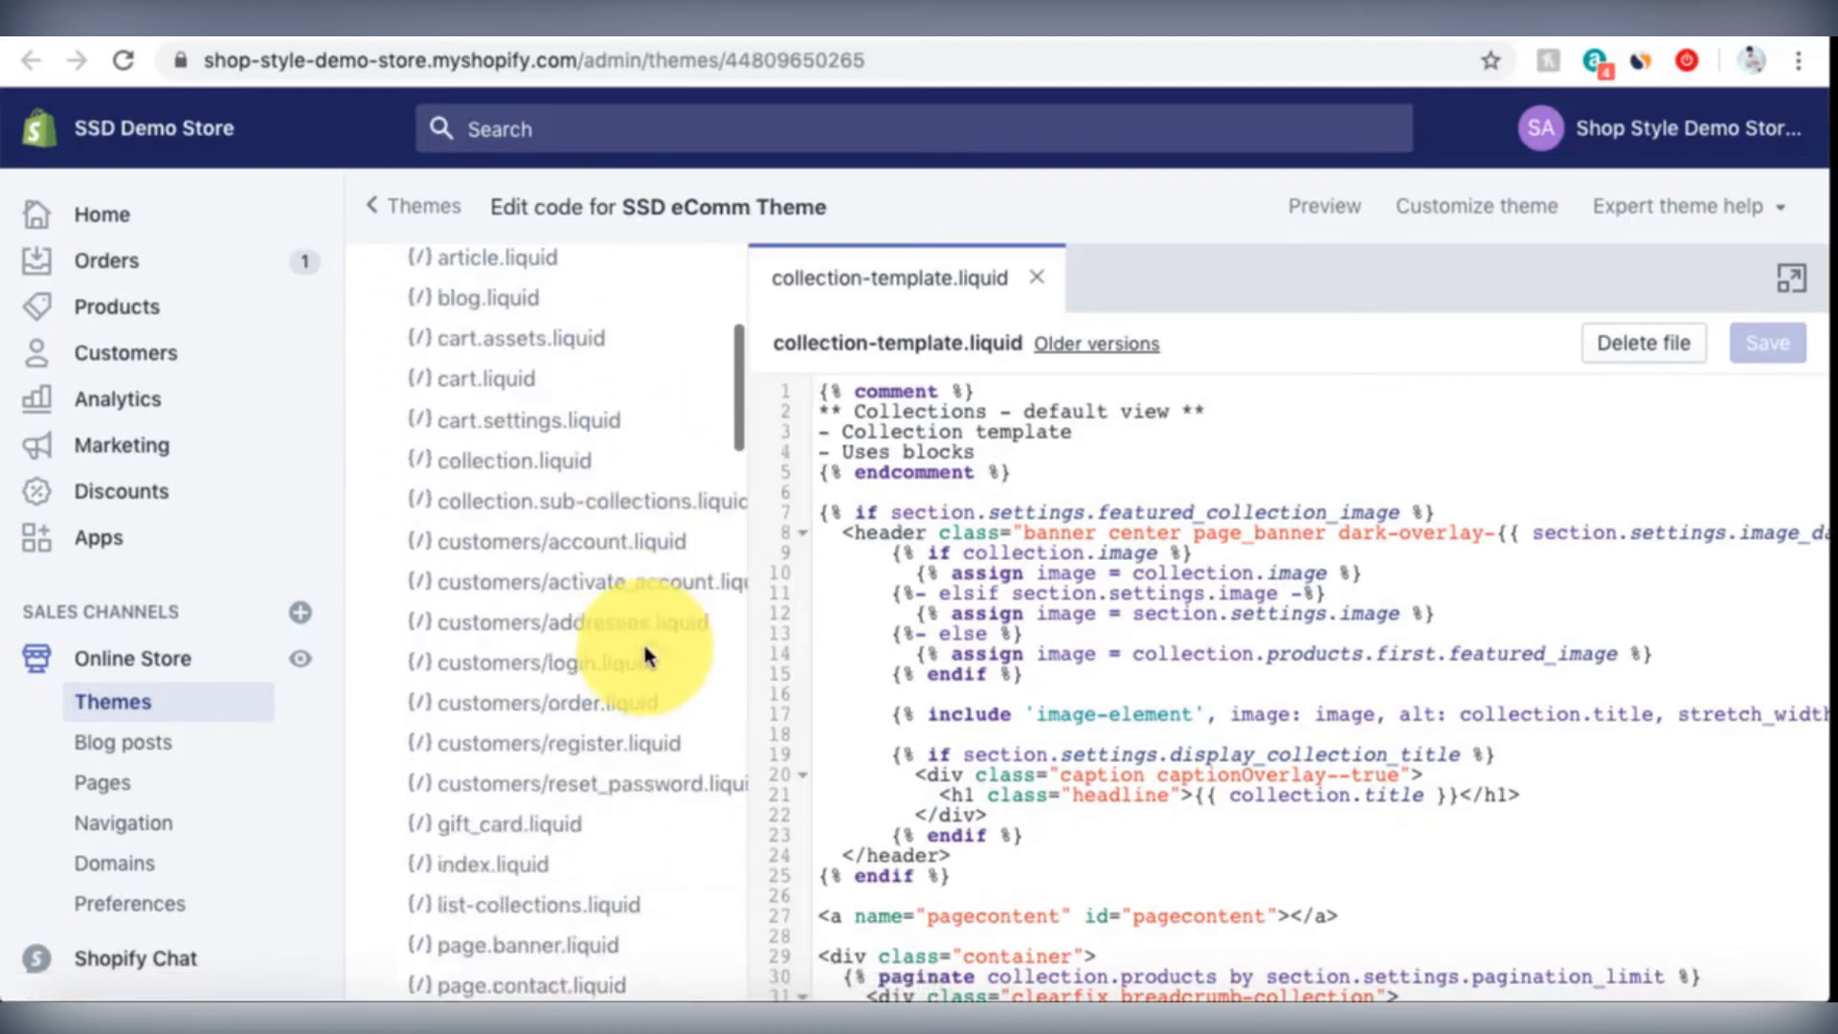
scroll(644, 656, up, 5)
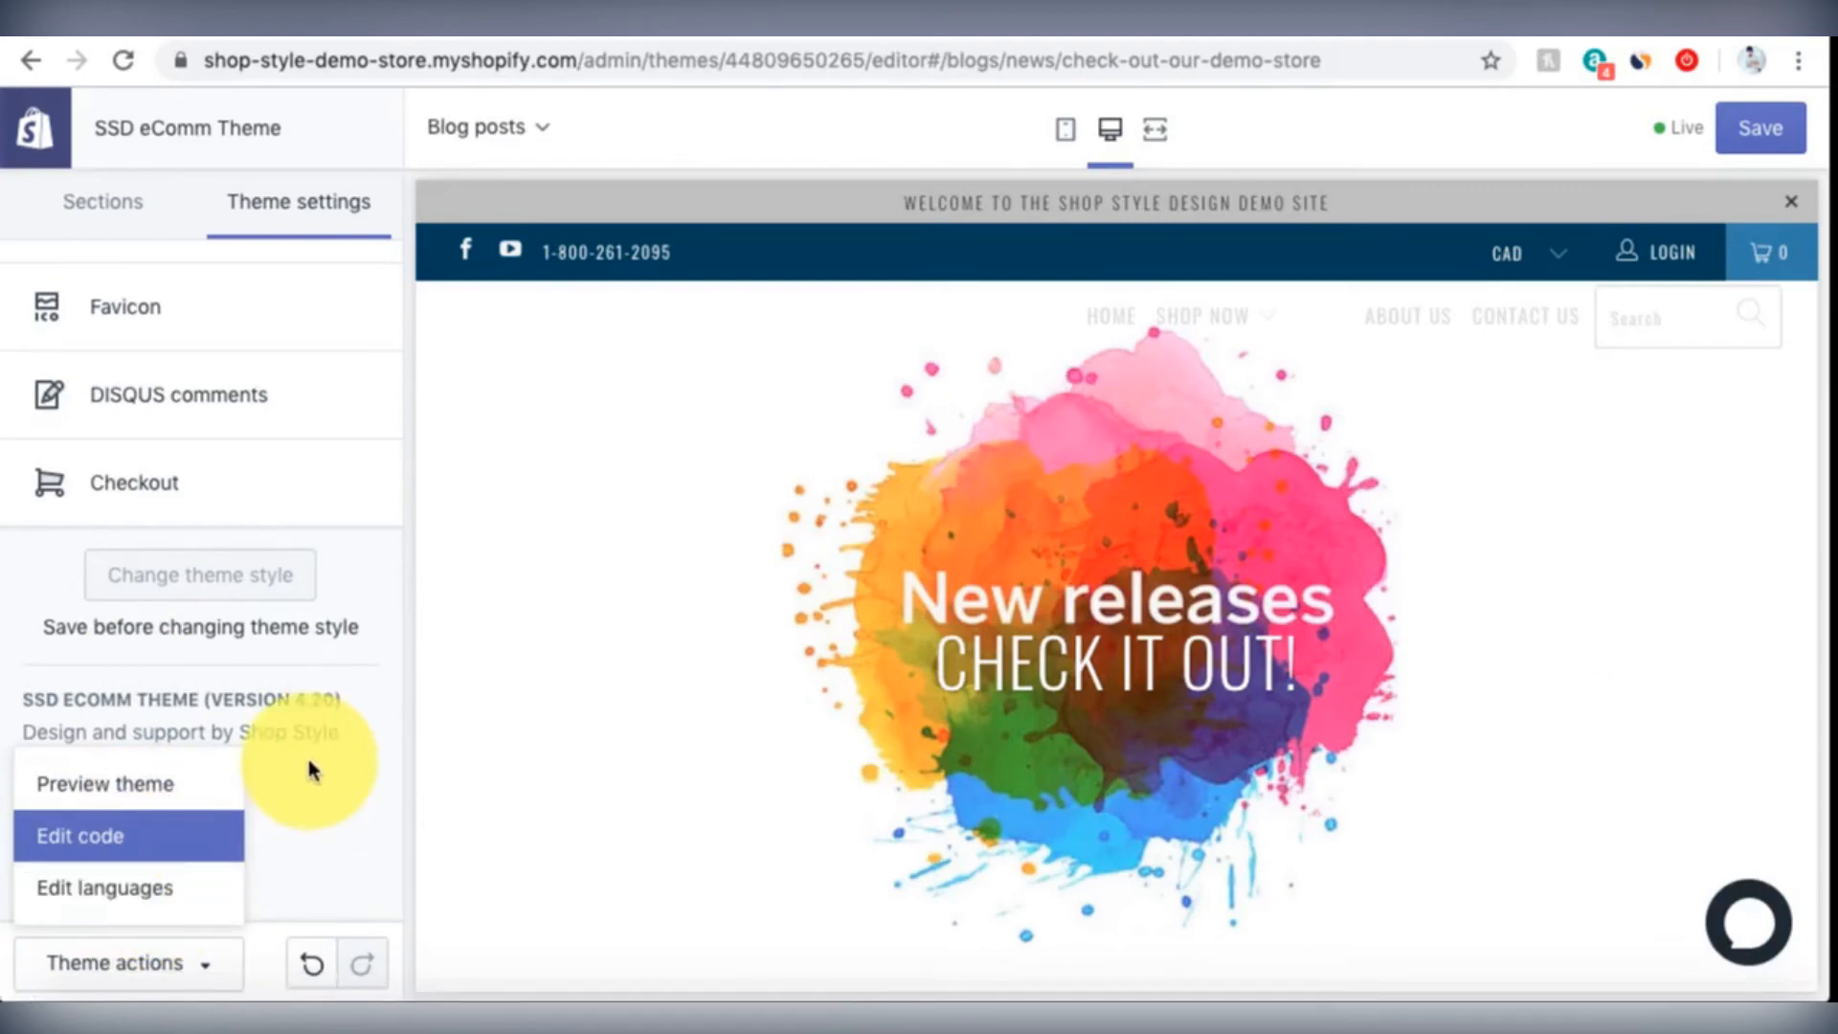
Step: Review the Collections translations in the theme's language editor, save them, and return to the theme editor
click(145, 904)
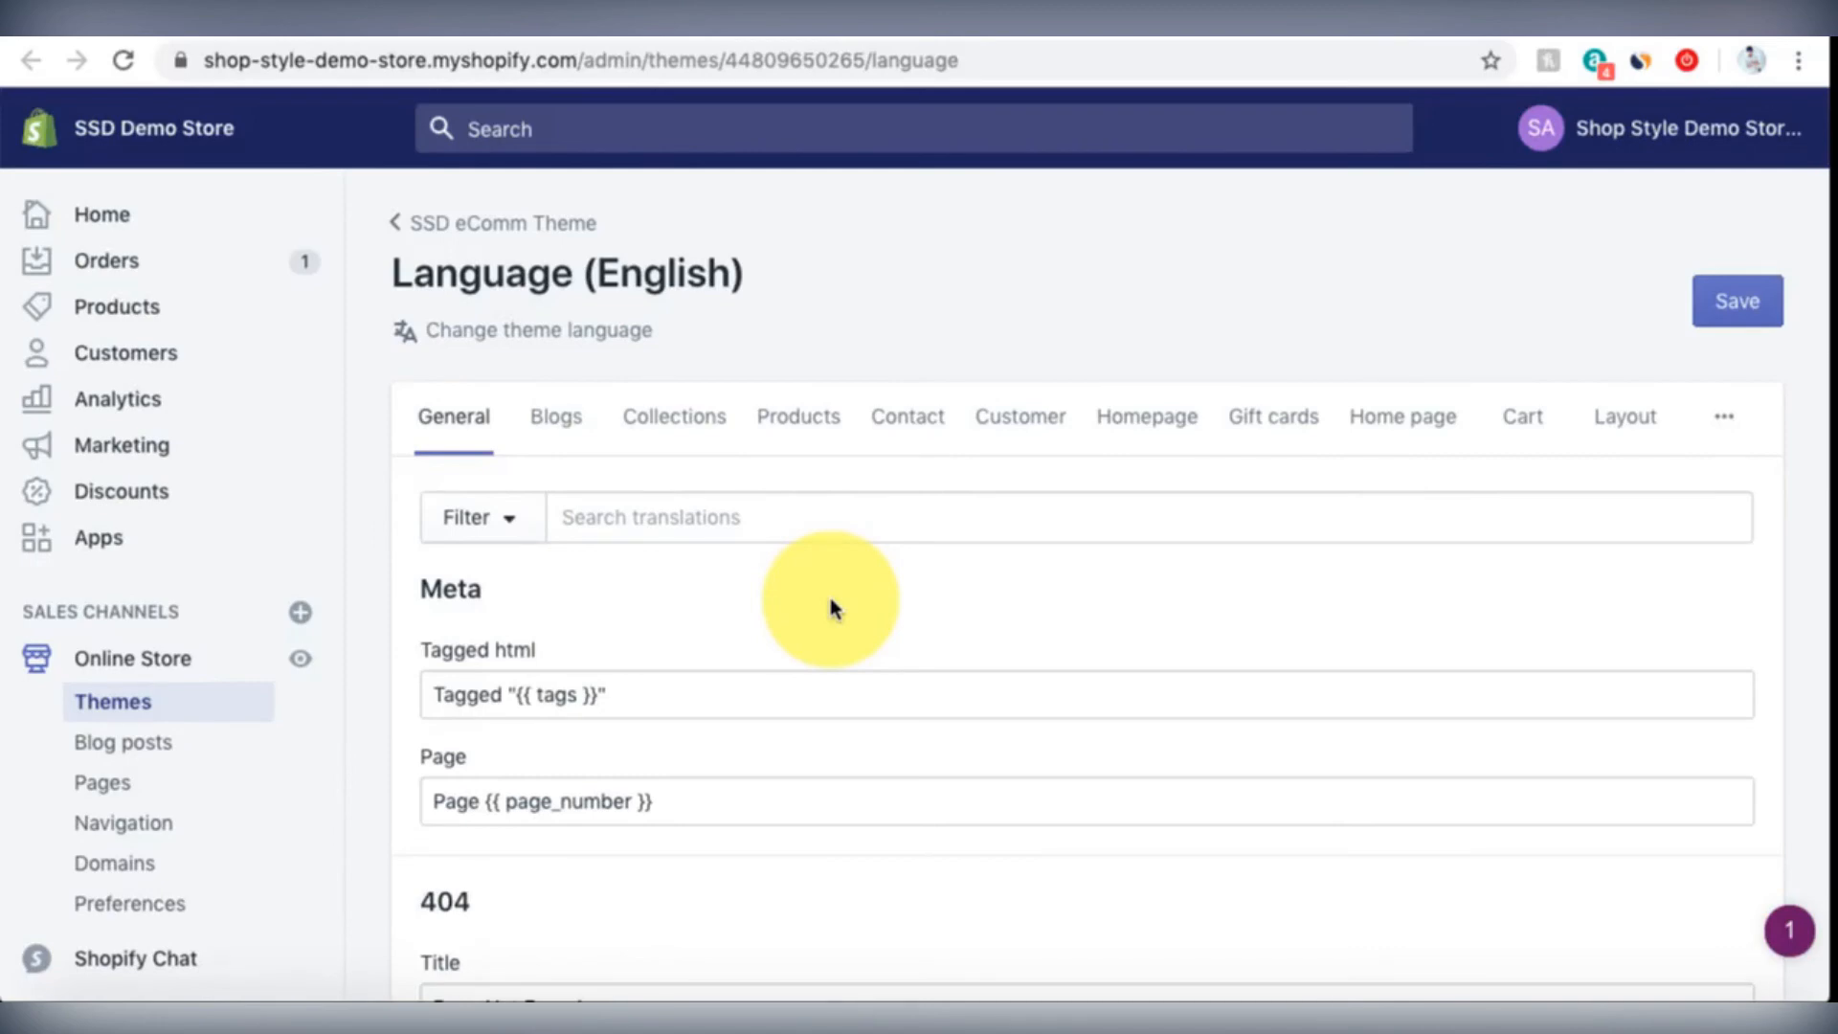
click(693, 424)
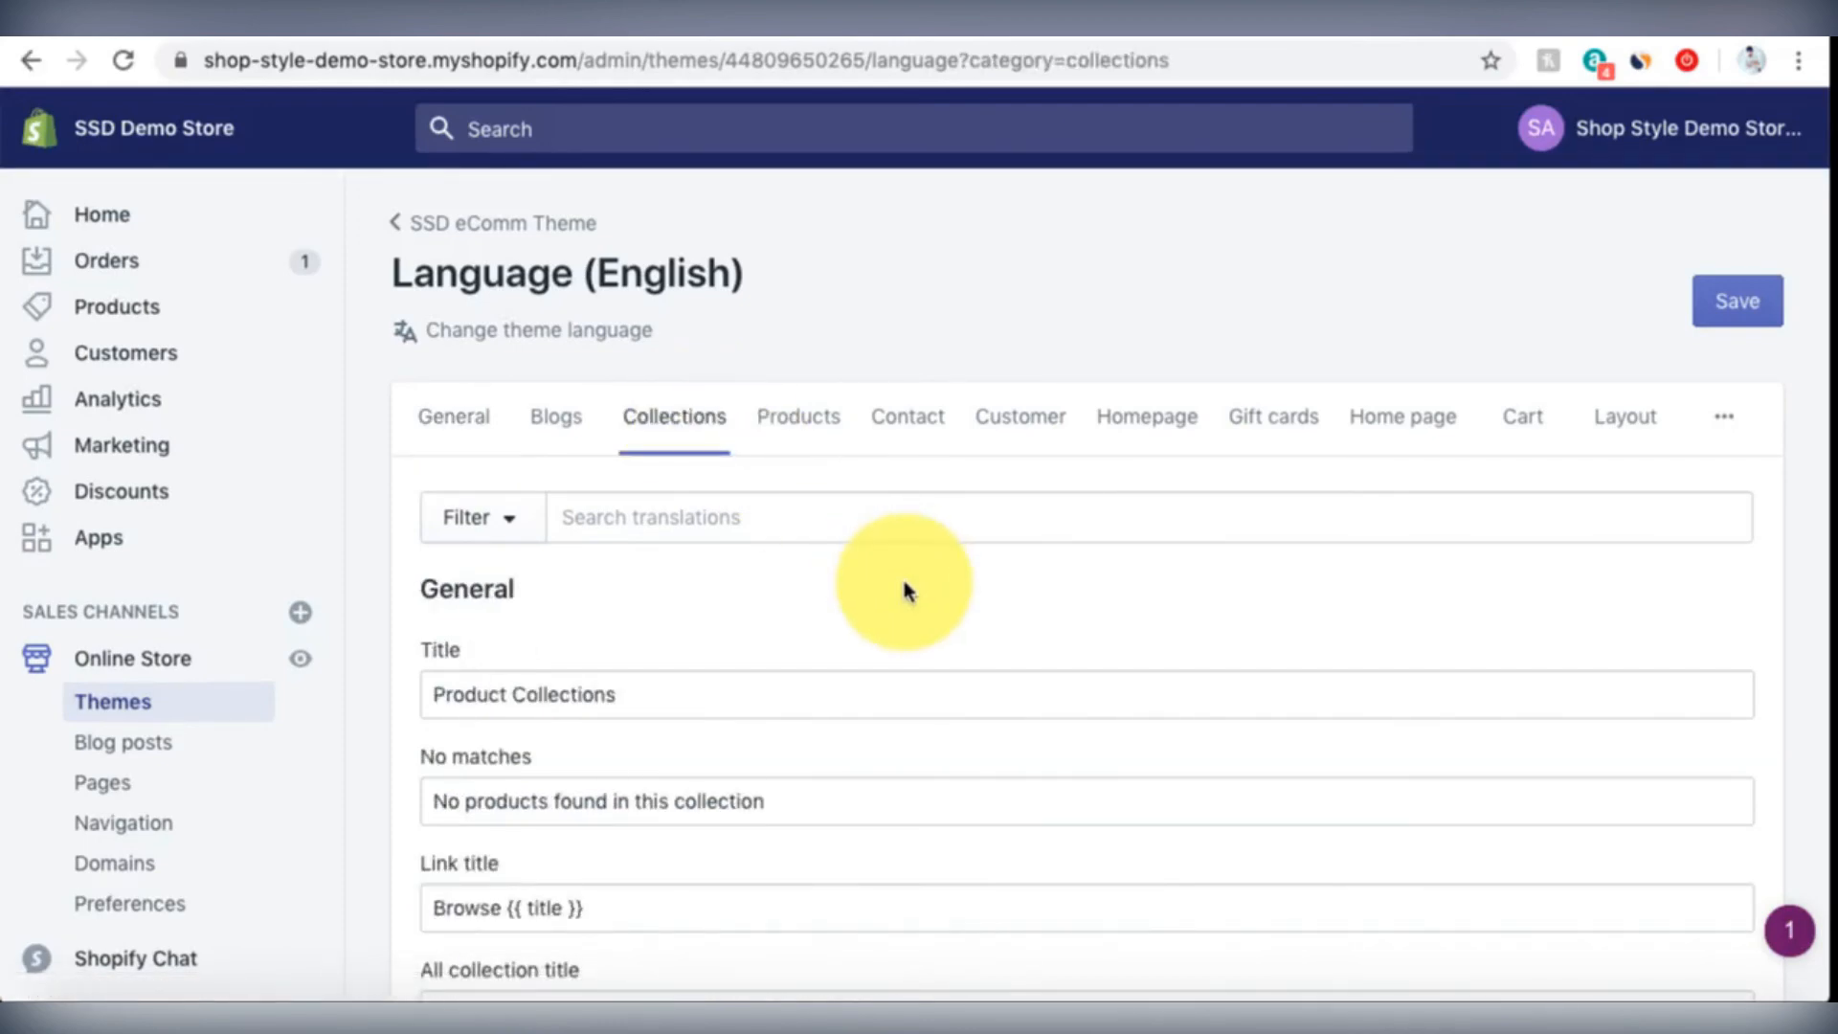
scroll(904, 582, down, 3)
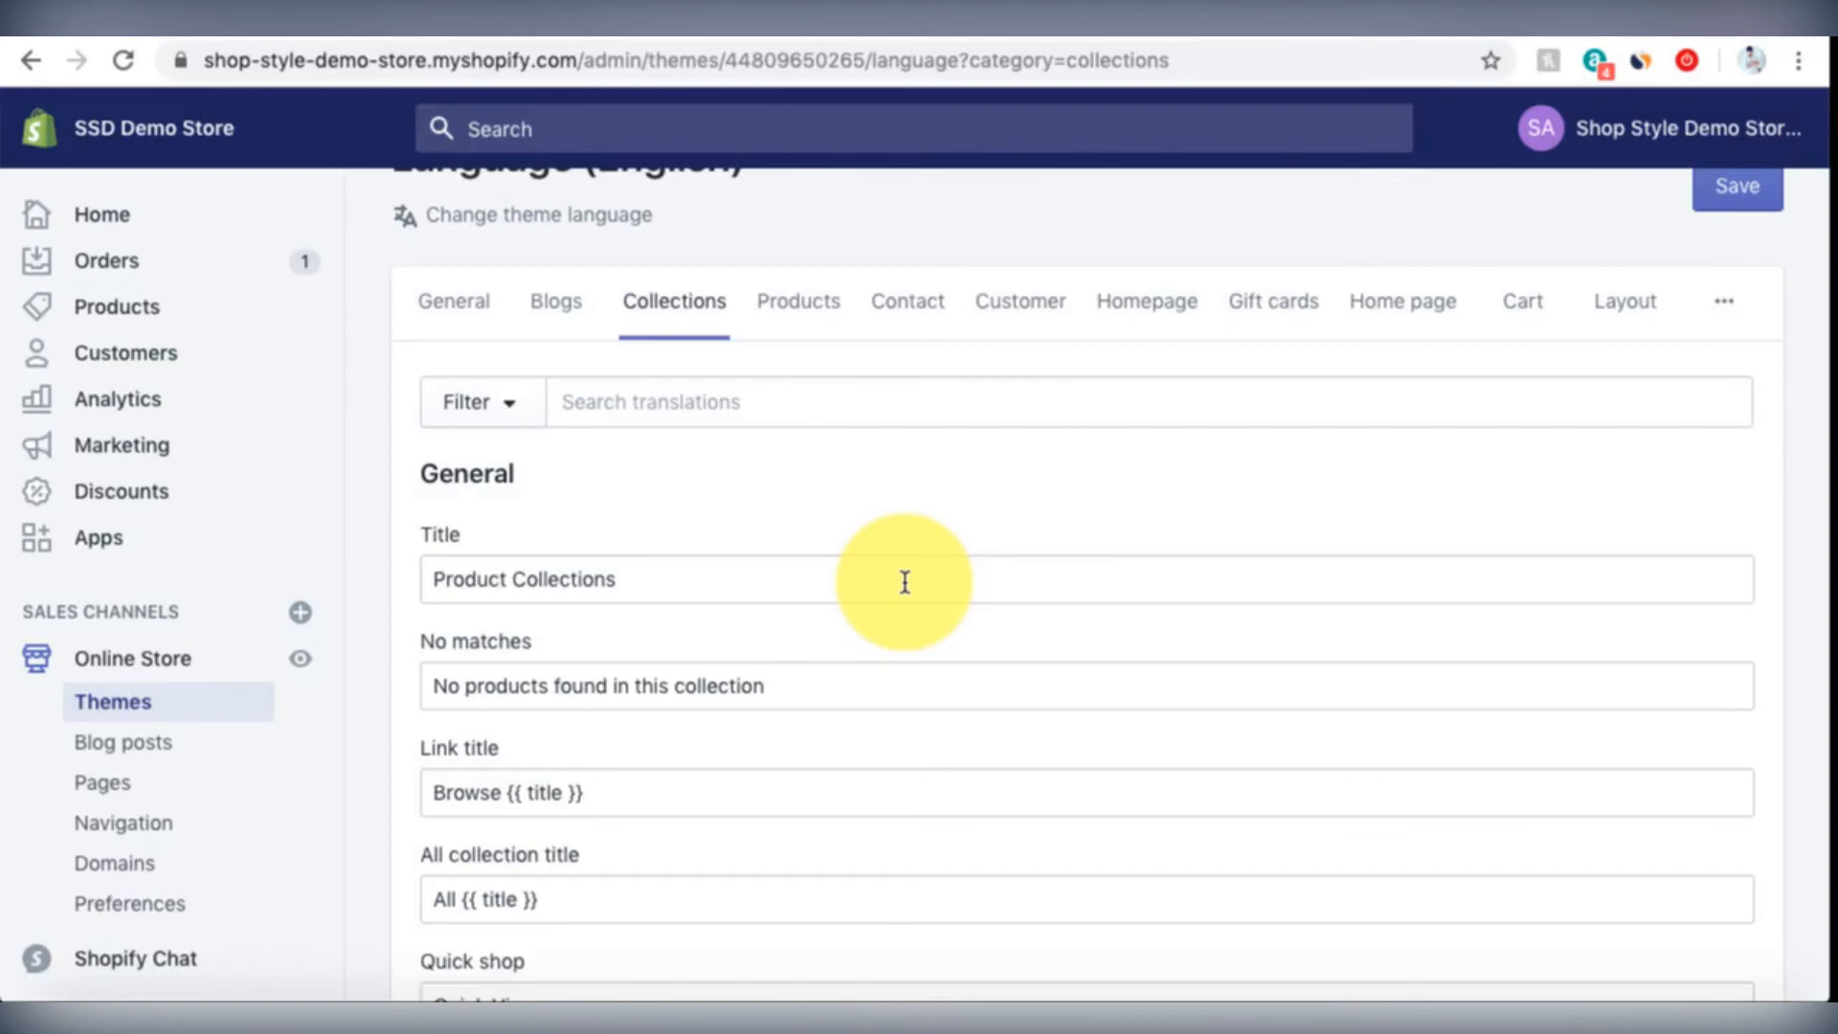
scroll(771, 569, down, 1)
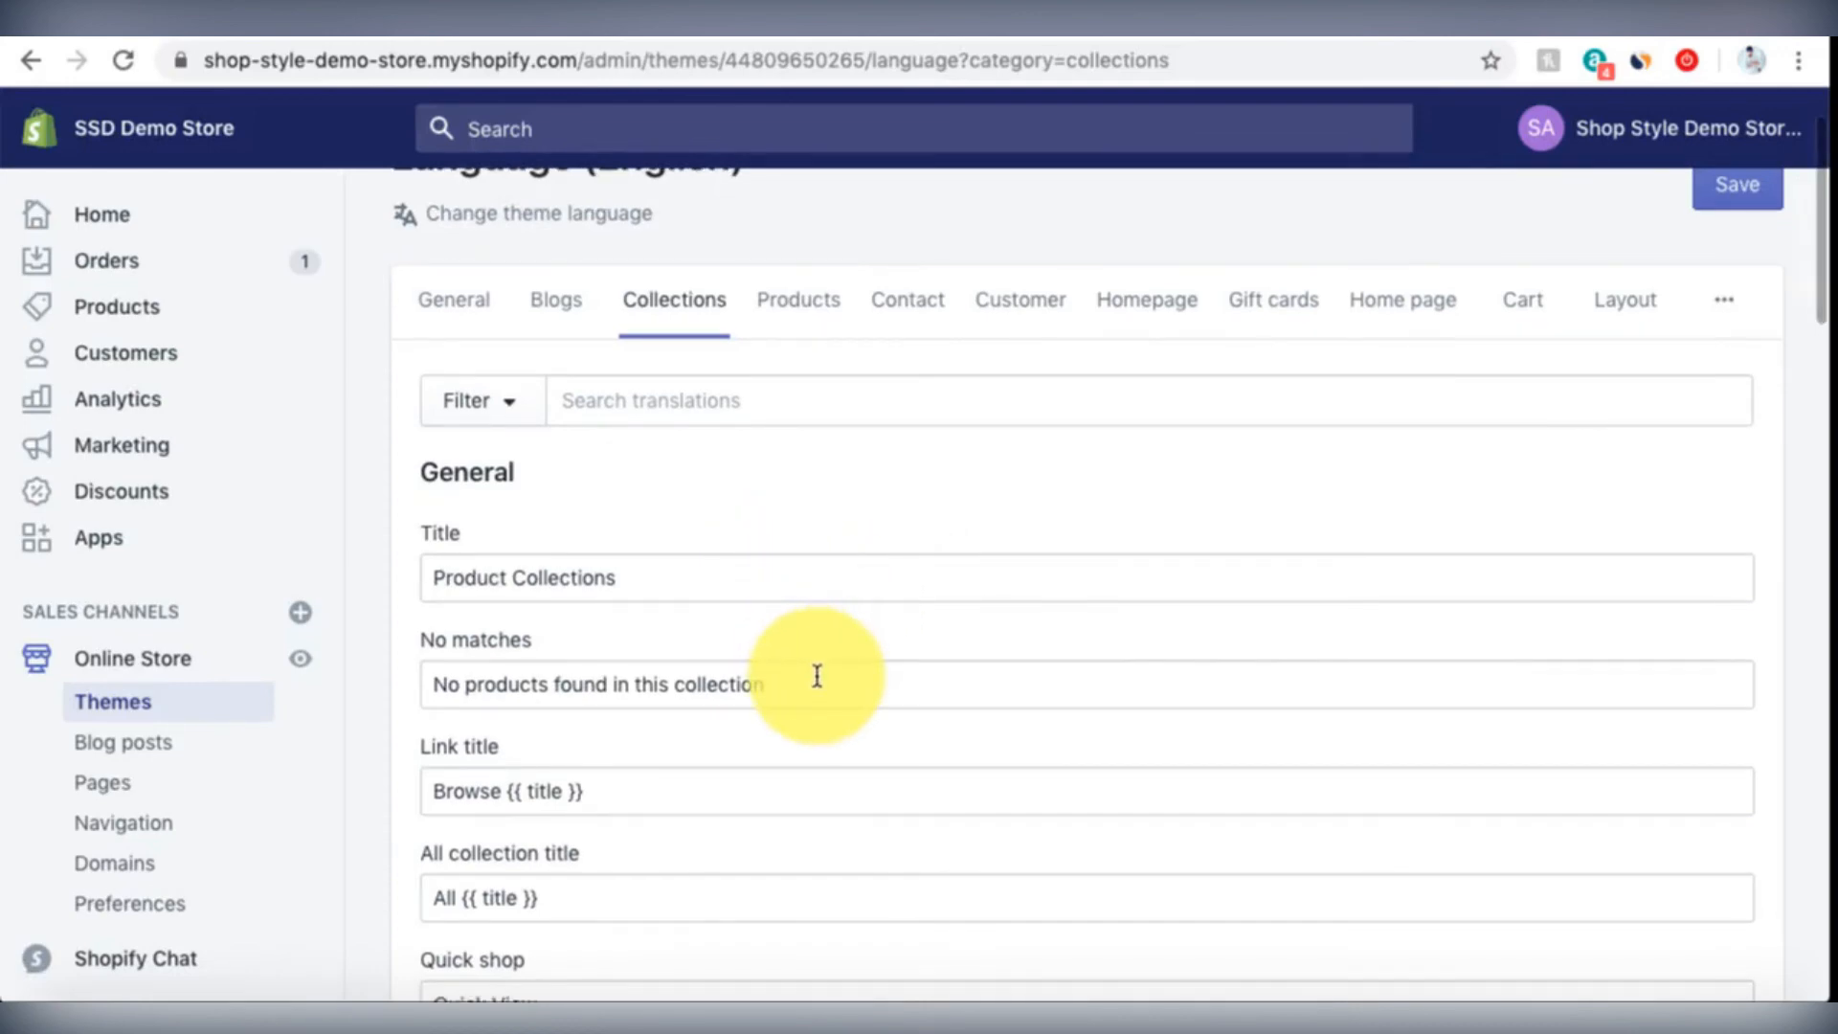
scroll(816, 676, down, 5)
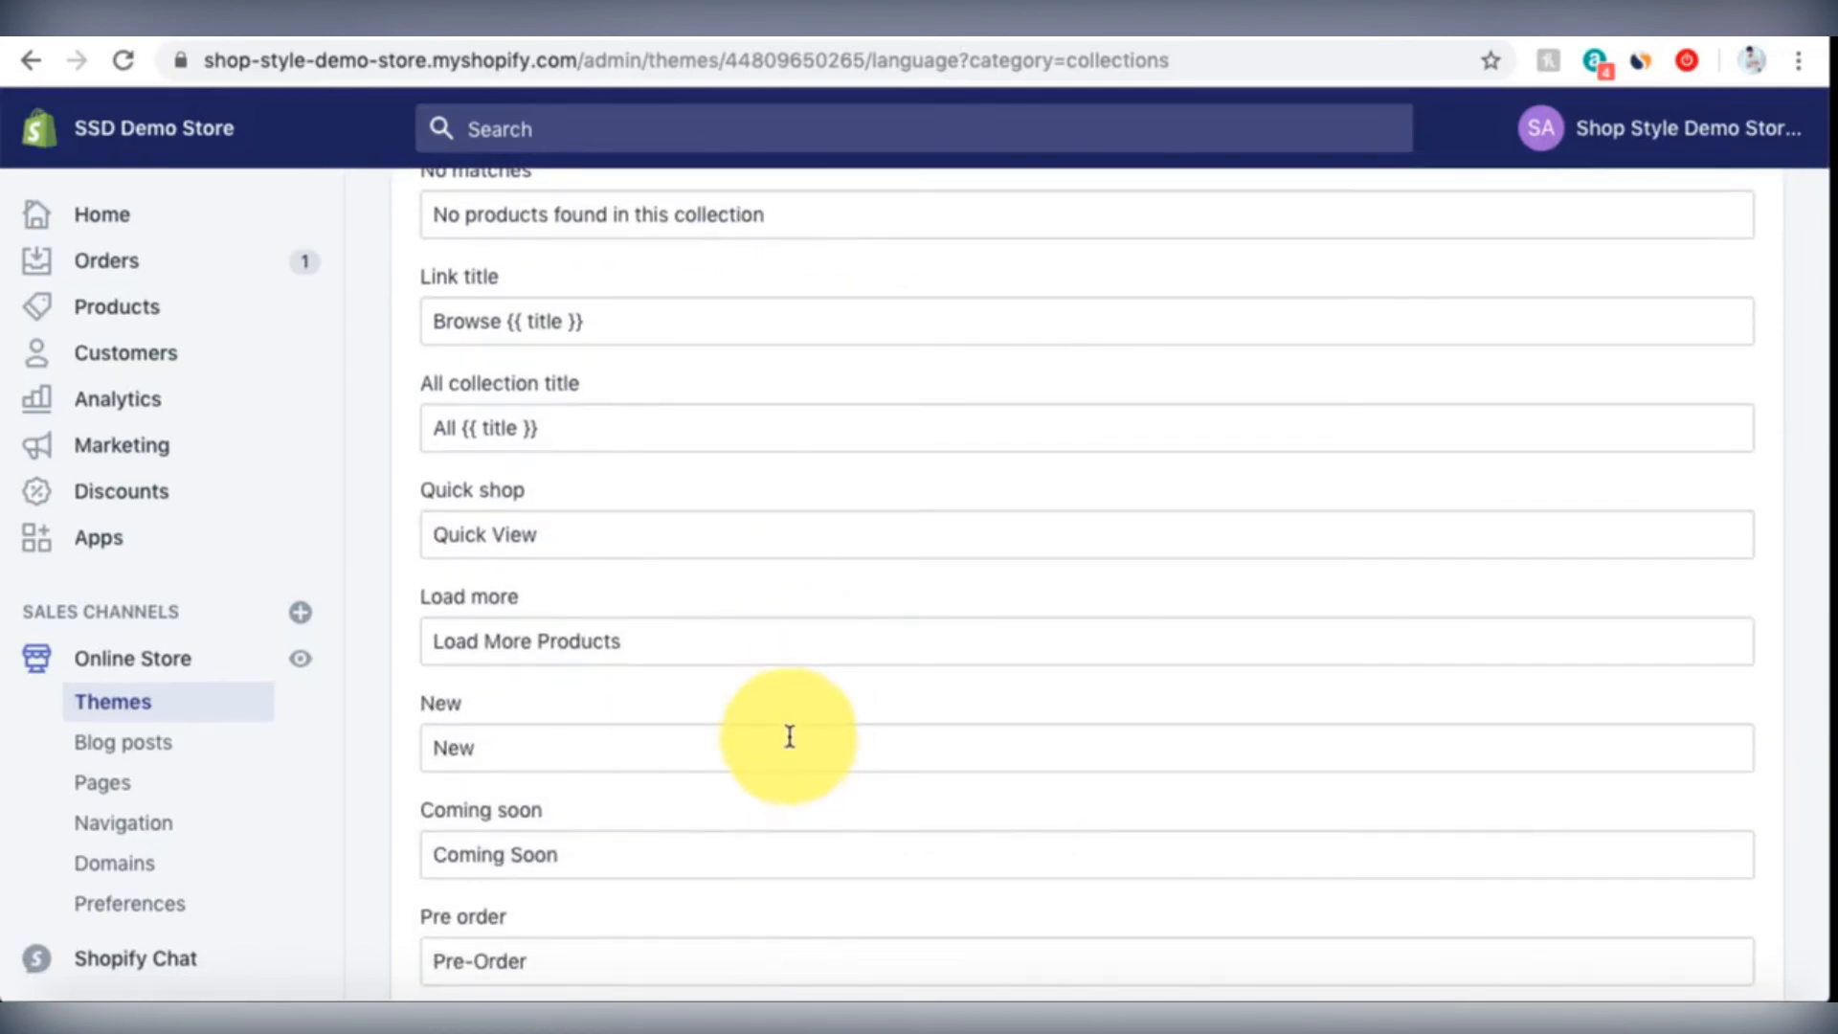
scroll(786, 732, up, 6)
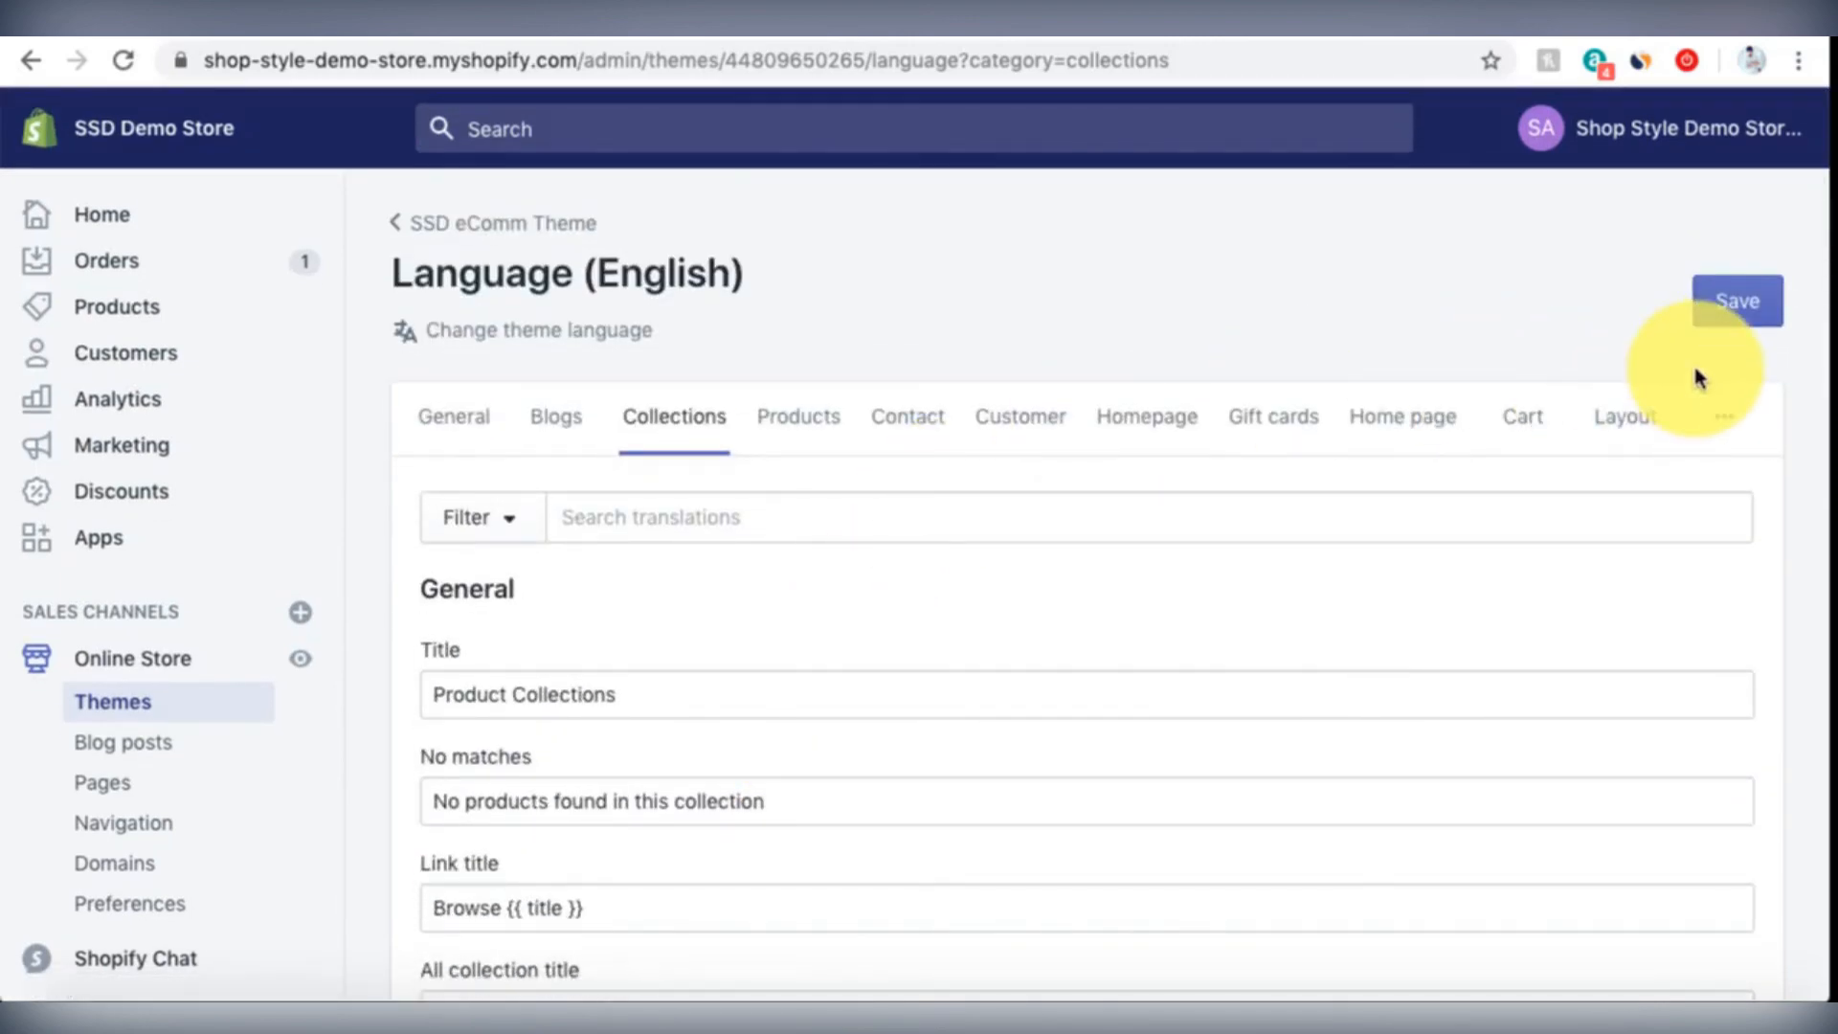
click(1733, 305)
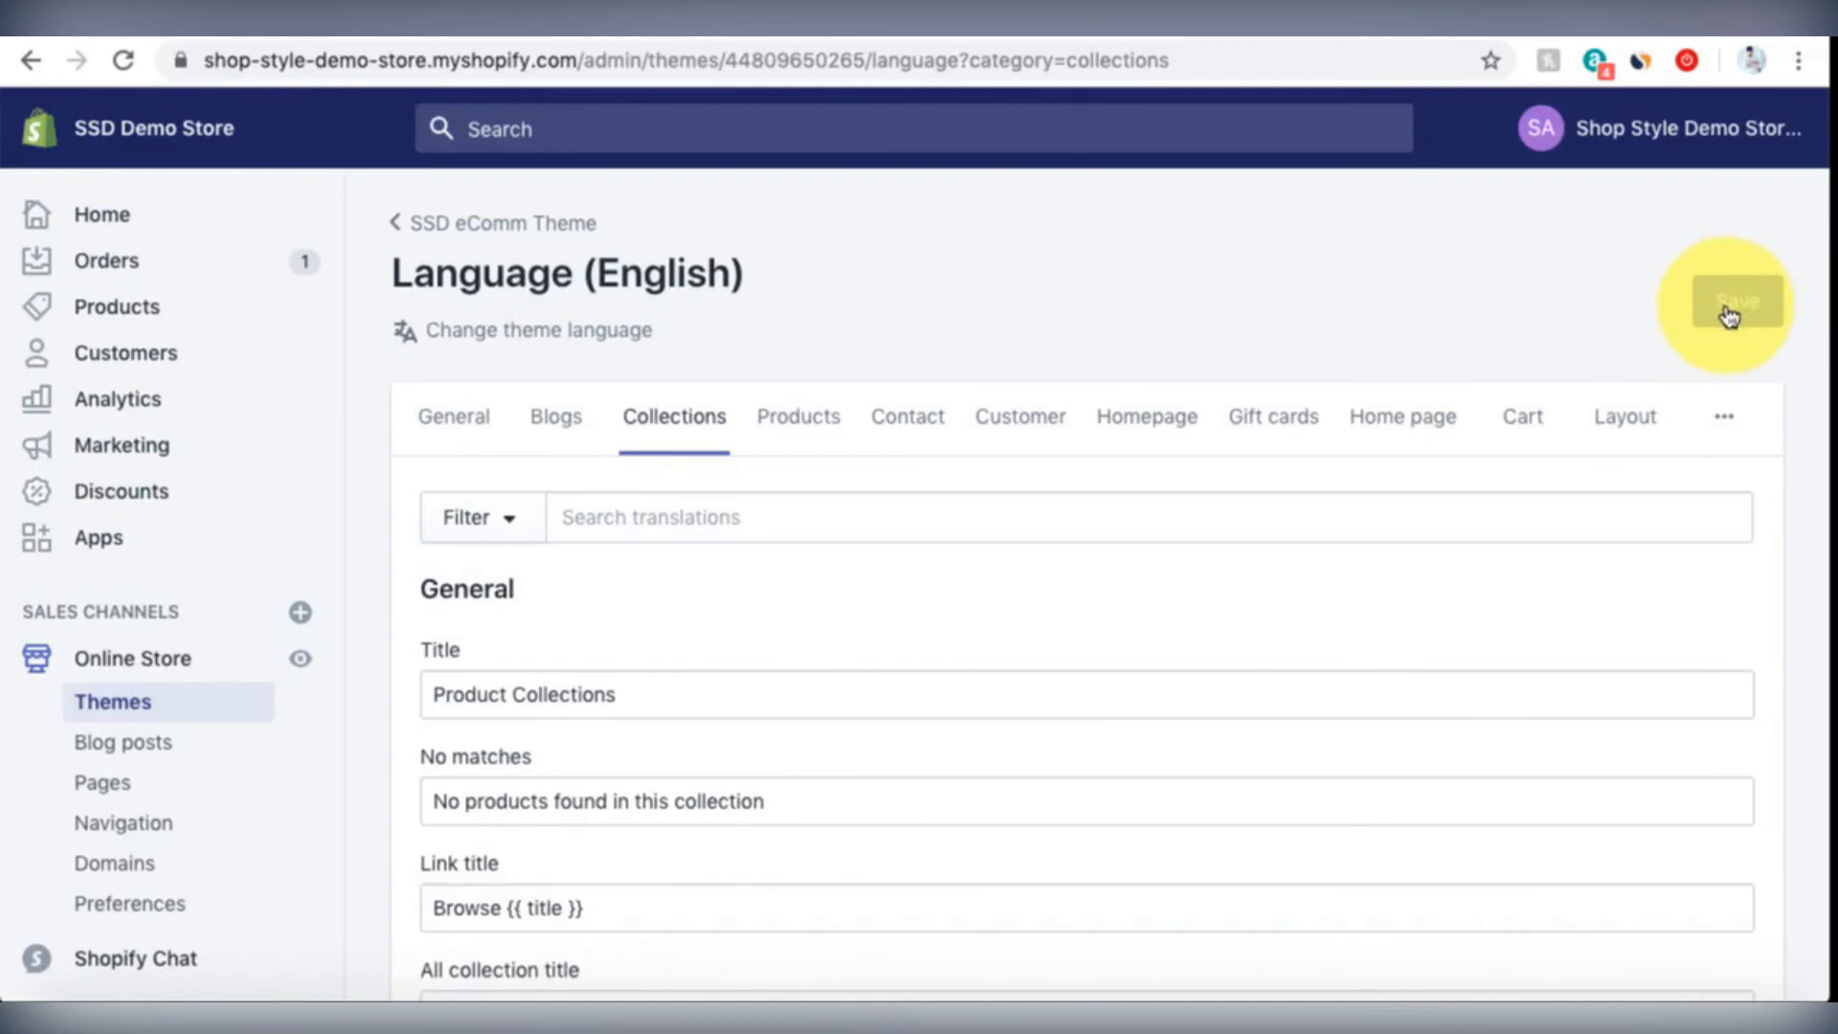
click(414, 238)
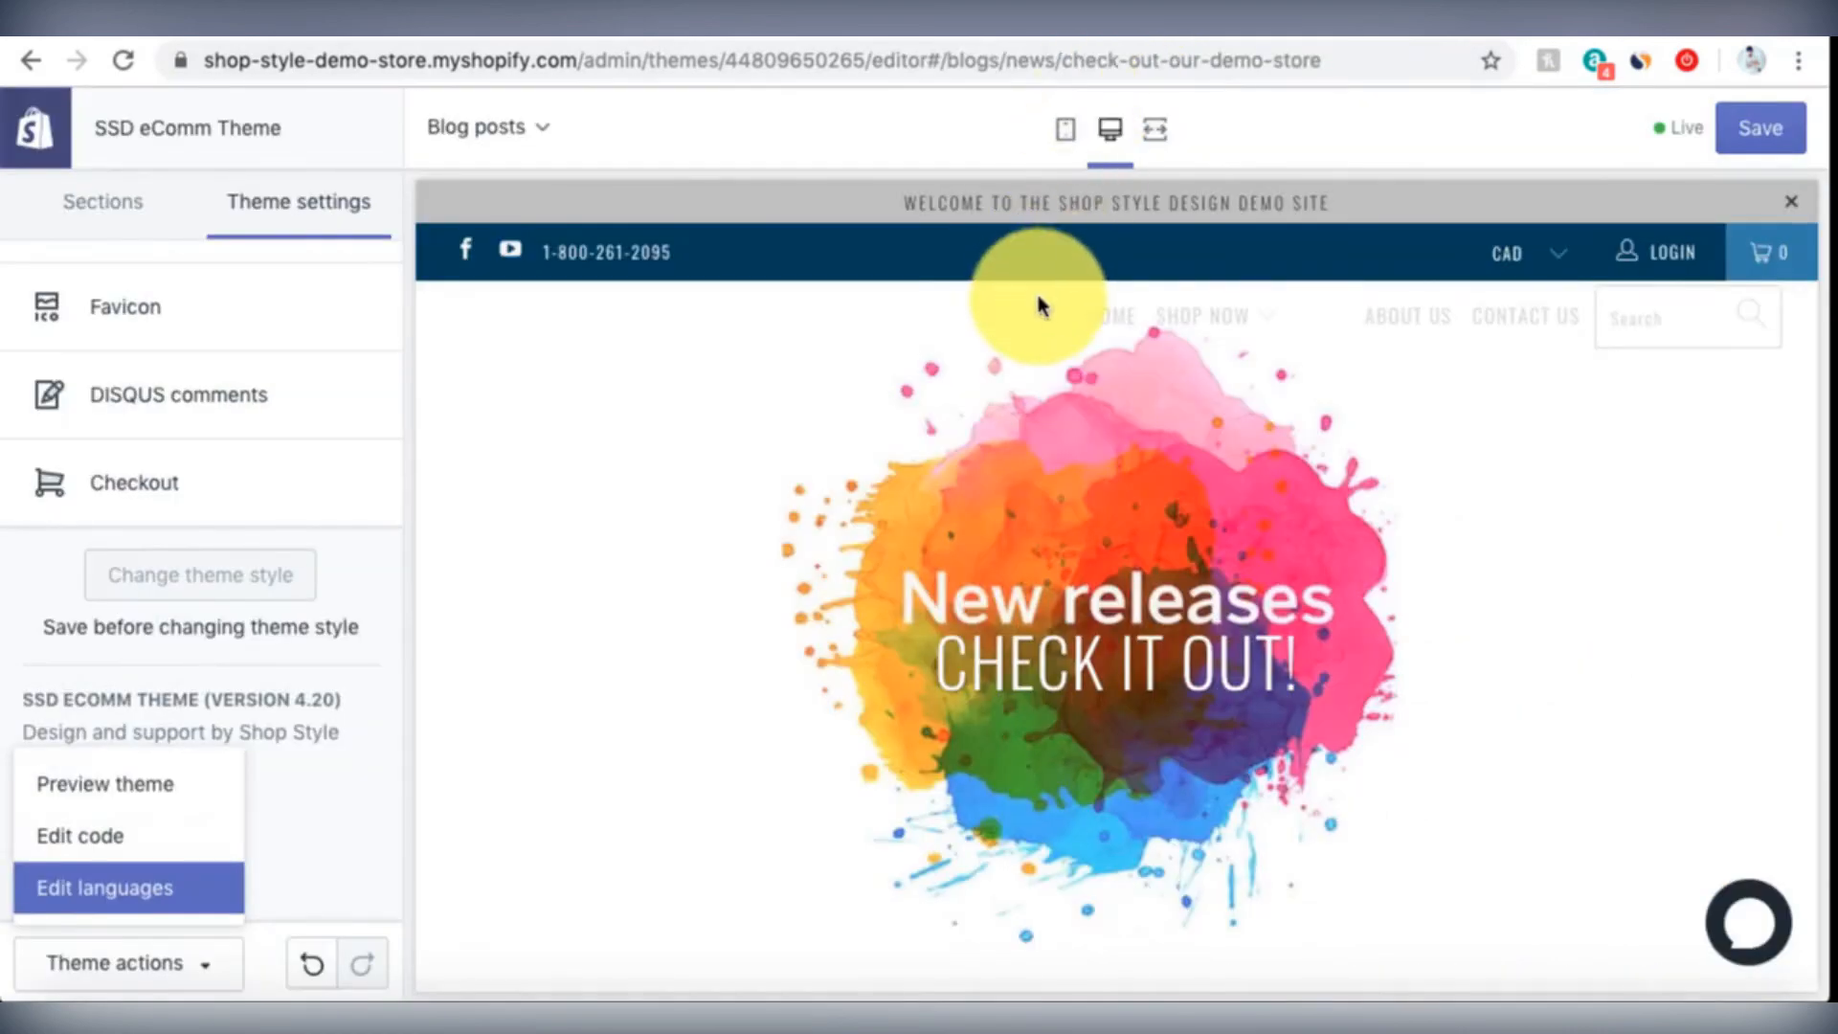
Step: Dismiss the theme actions and review the theme settings categories back up to Performance
click(382, 595)
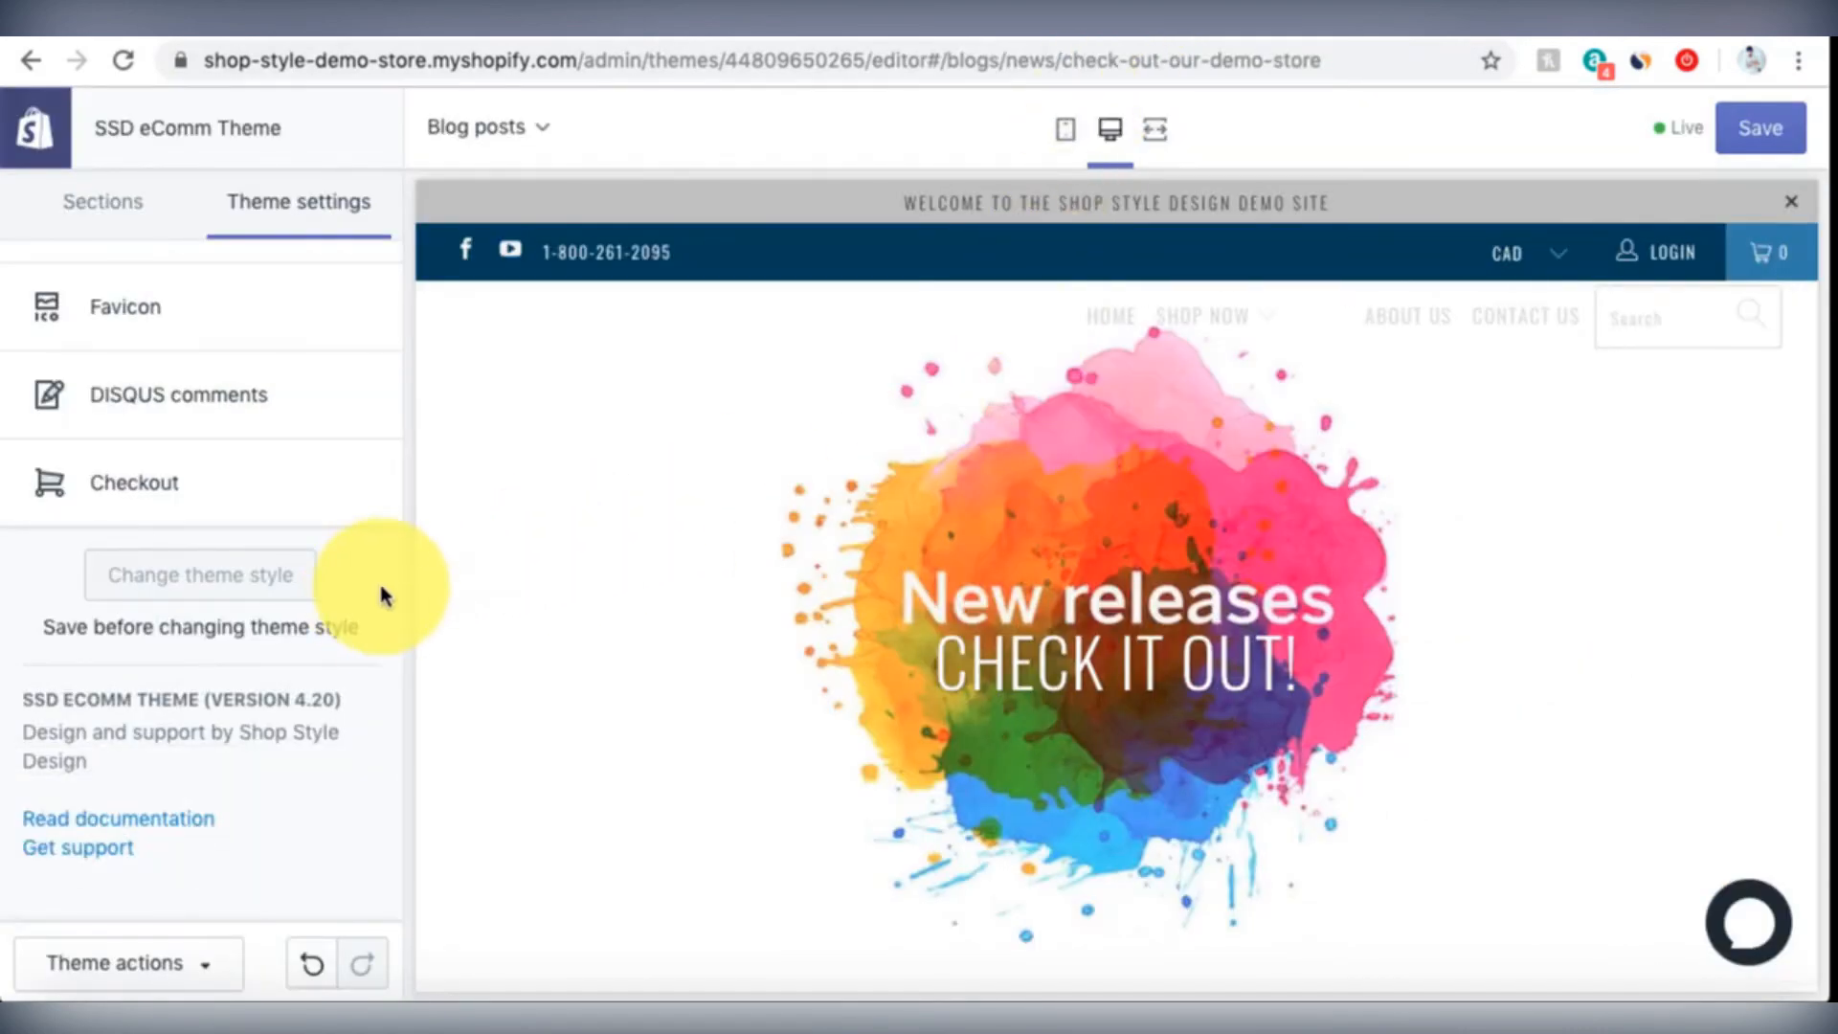
scroll(381, 596, up, 7)
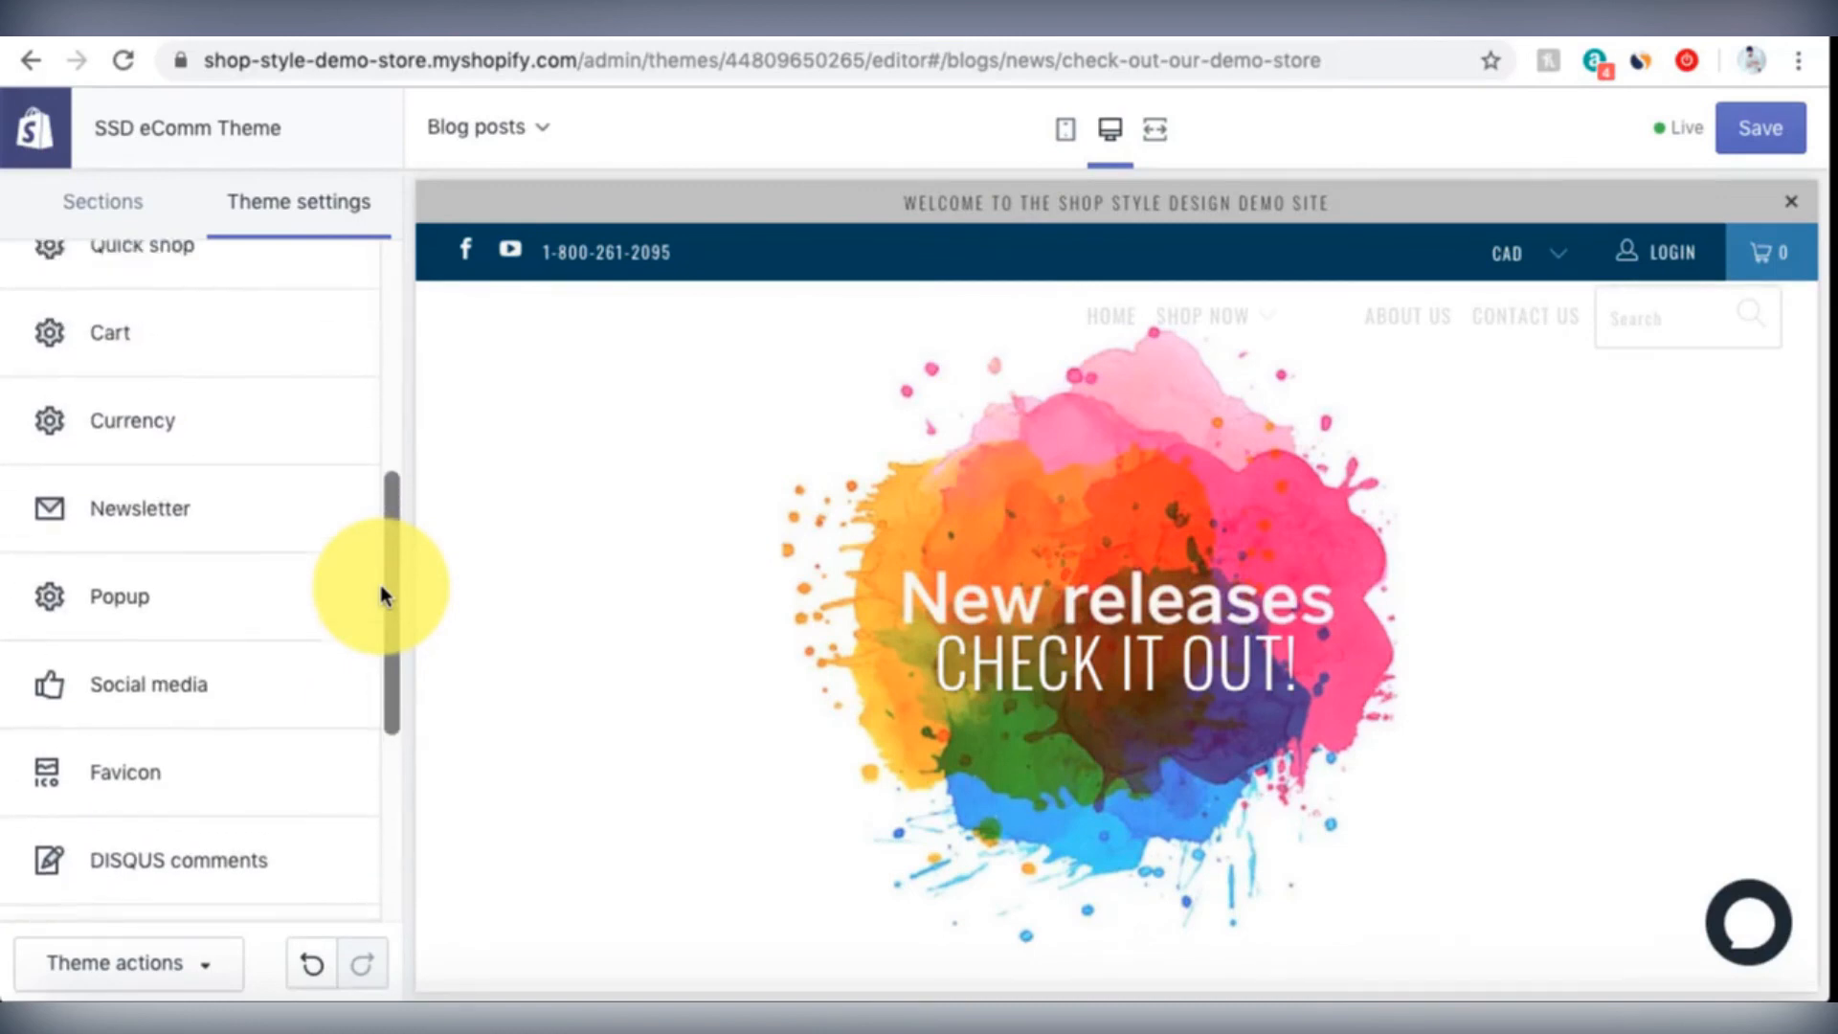
scroll(381, 593, up, 5)
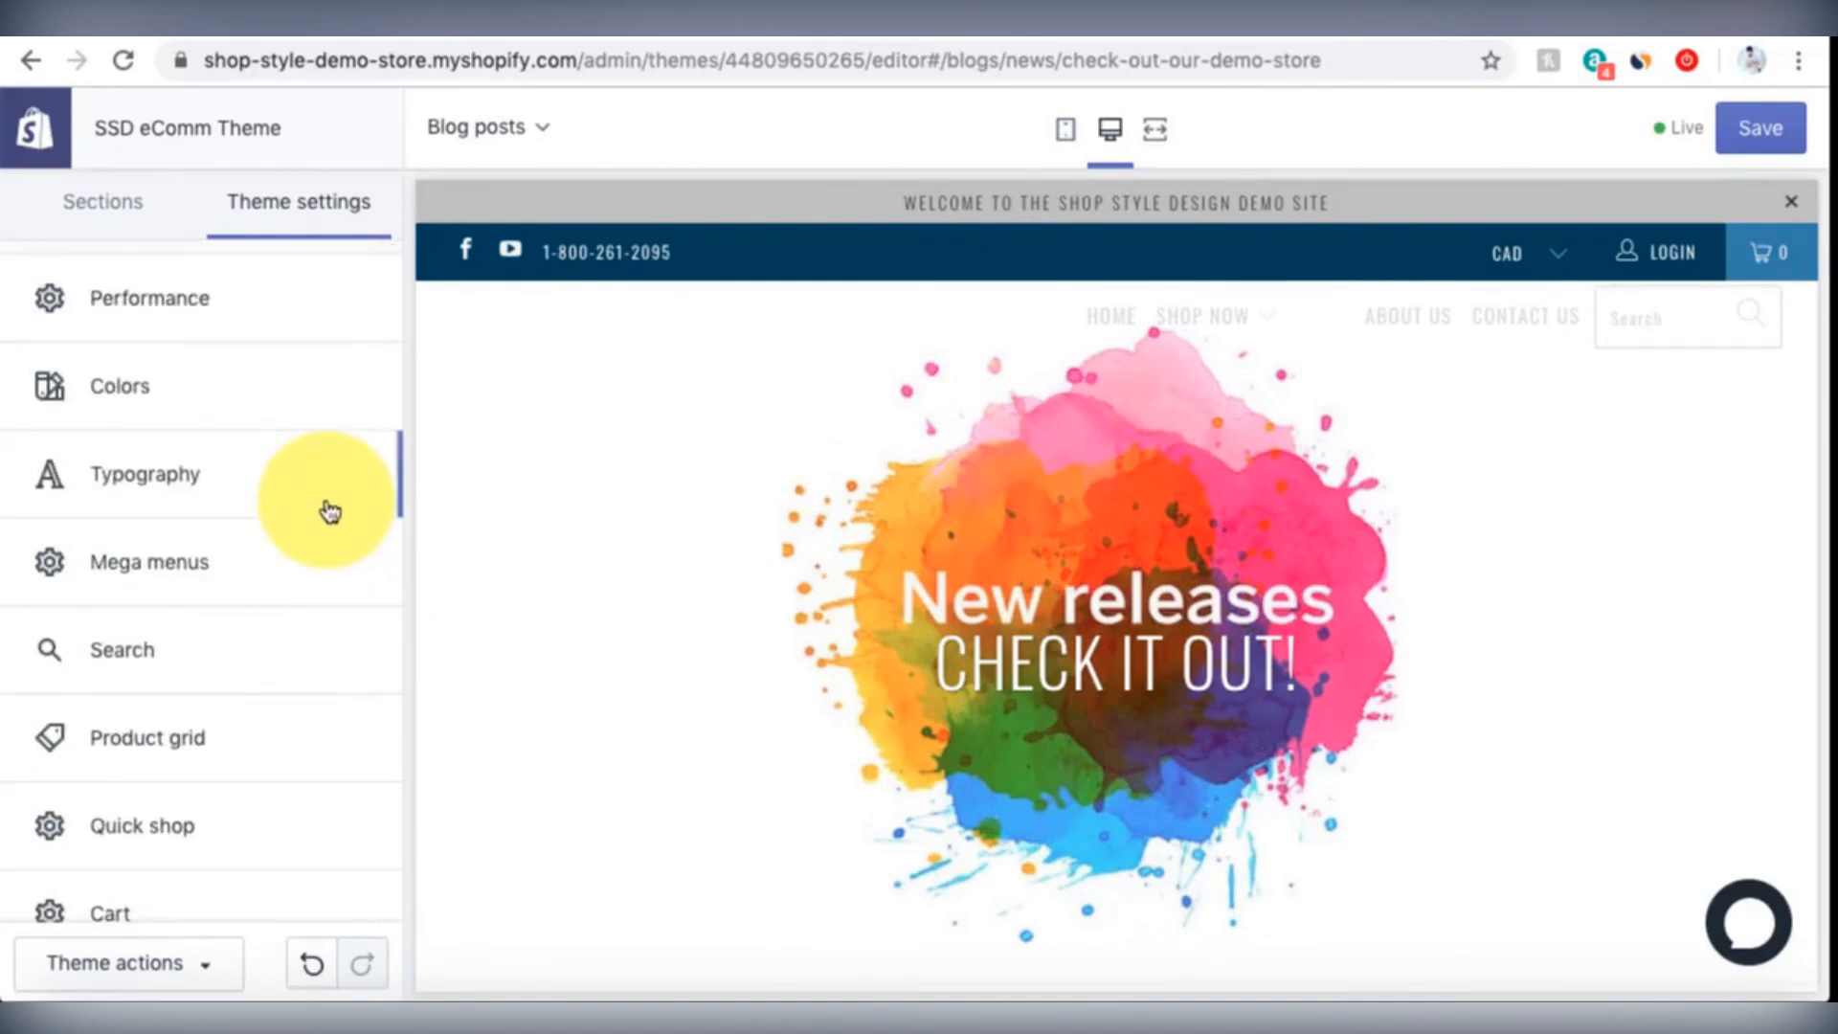